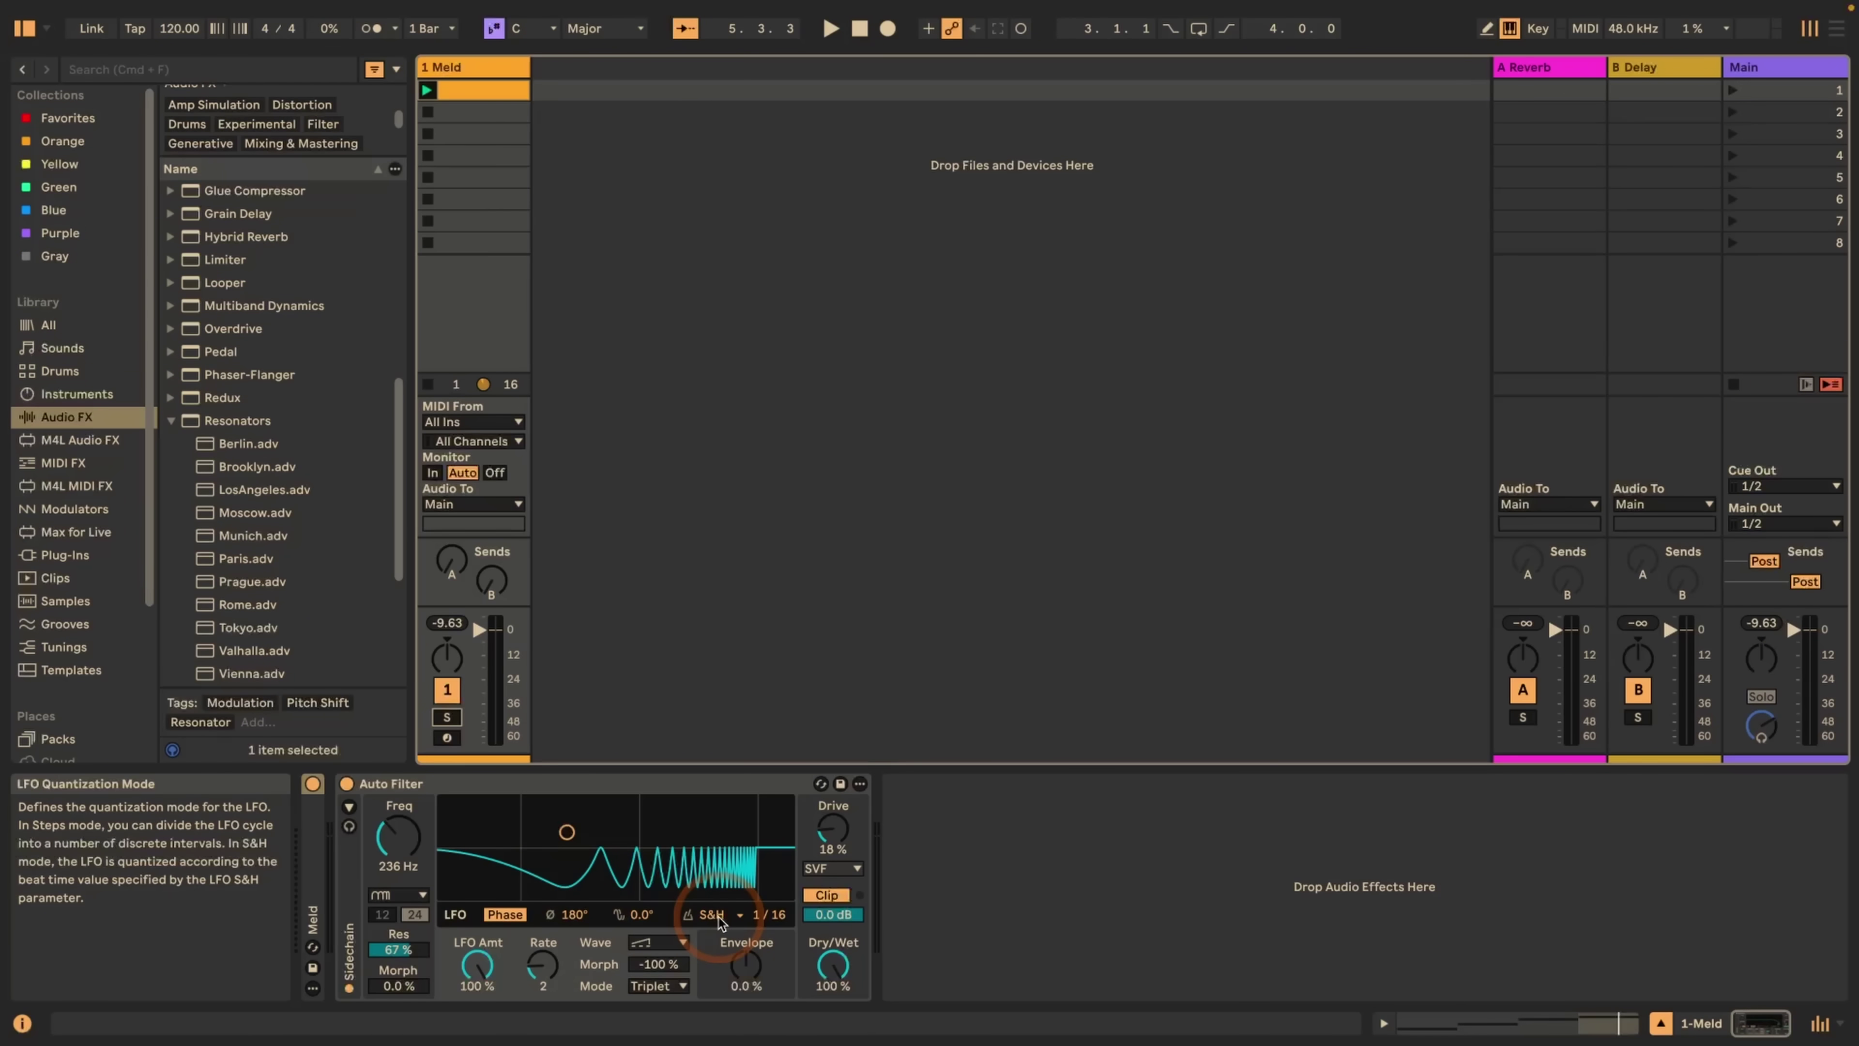
- Compare the Meld track's Auto Filter sound with its bypassed dry sound, then re-enable it
click(562, 782)
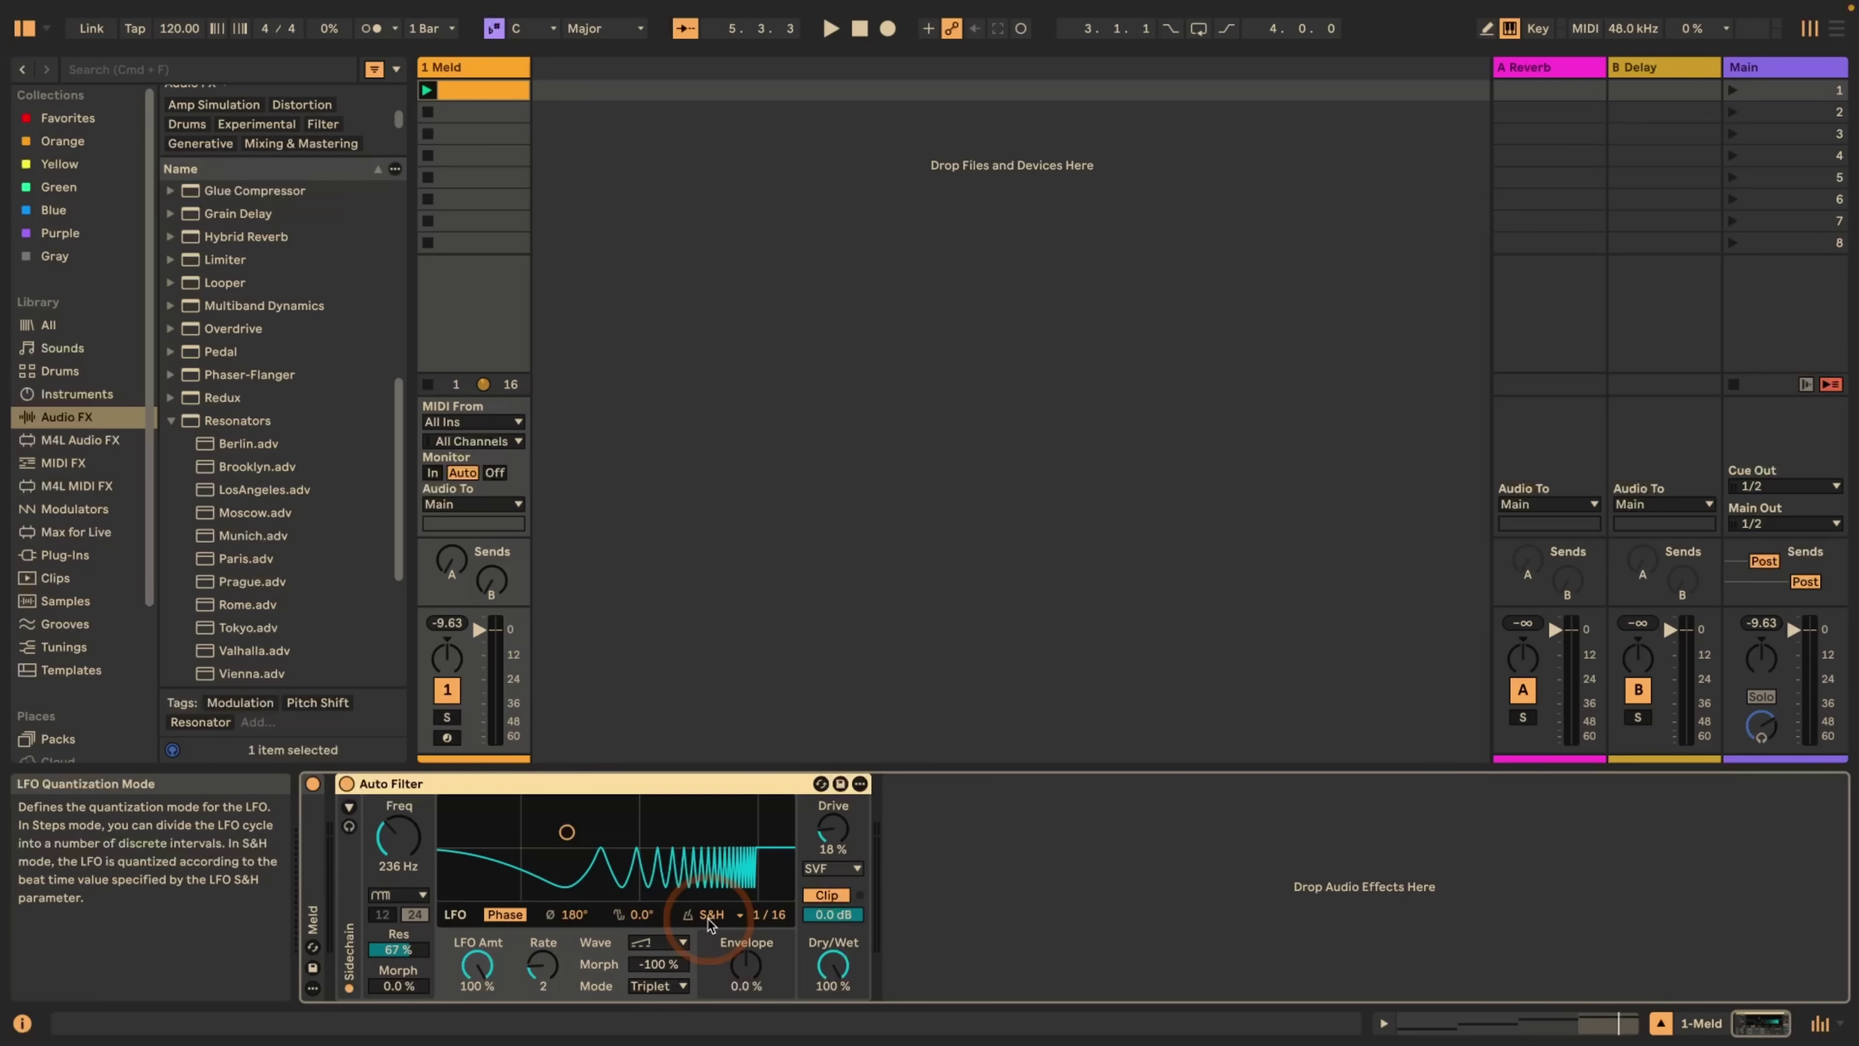
key(space)
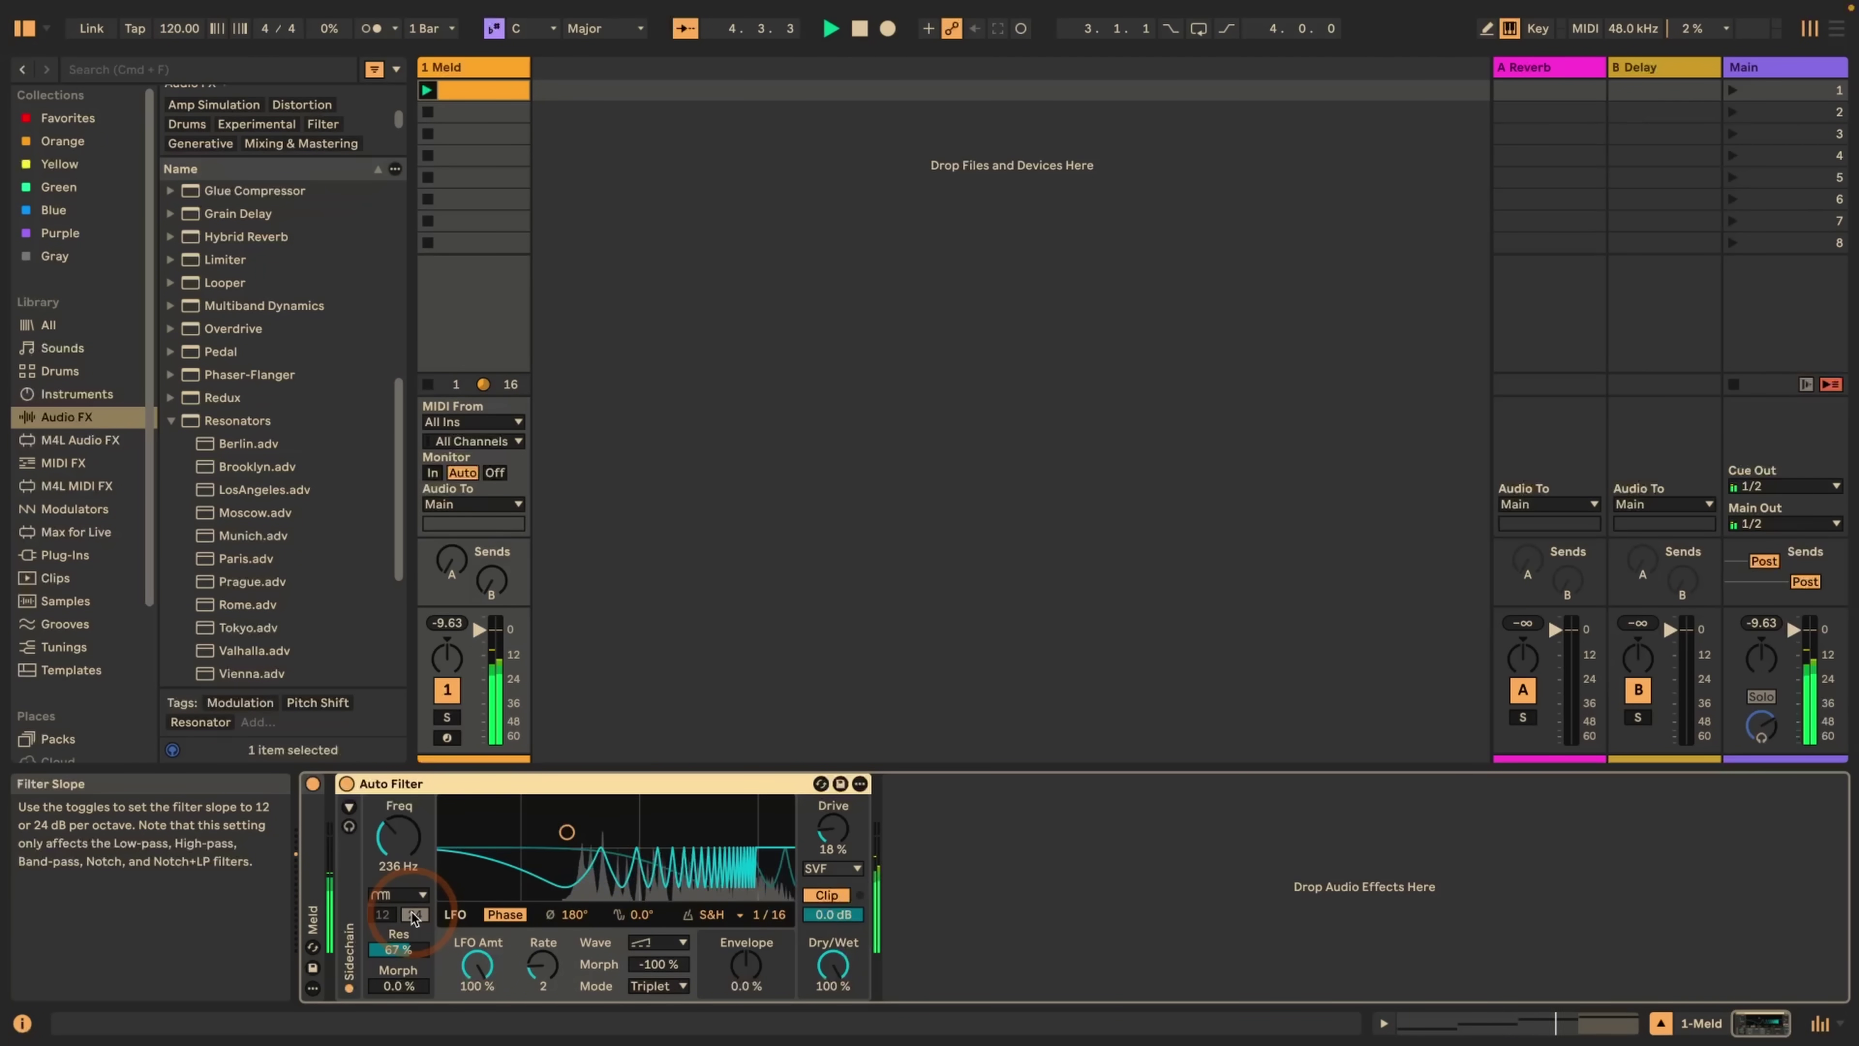
key(space)
click(348, 783)
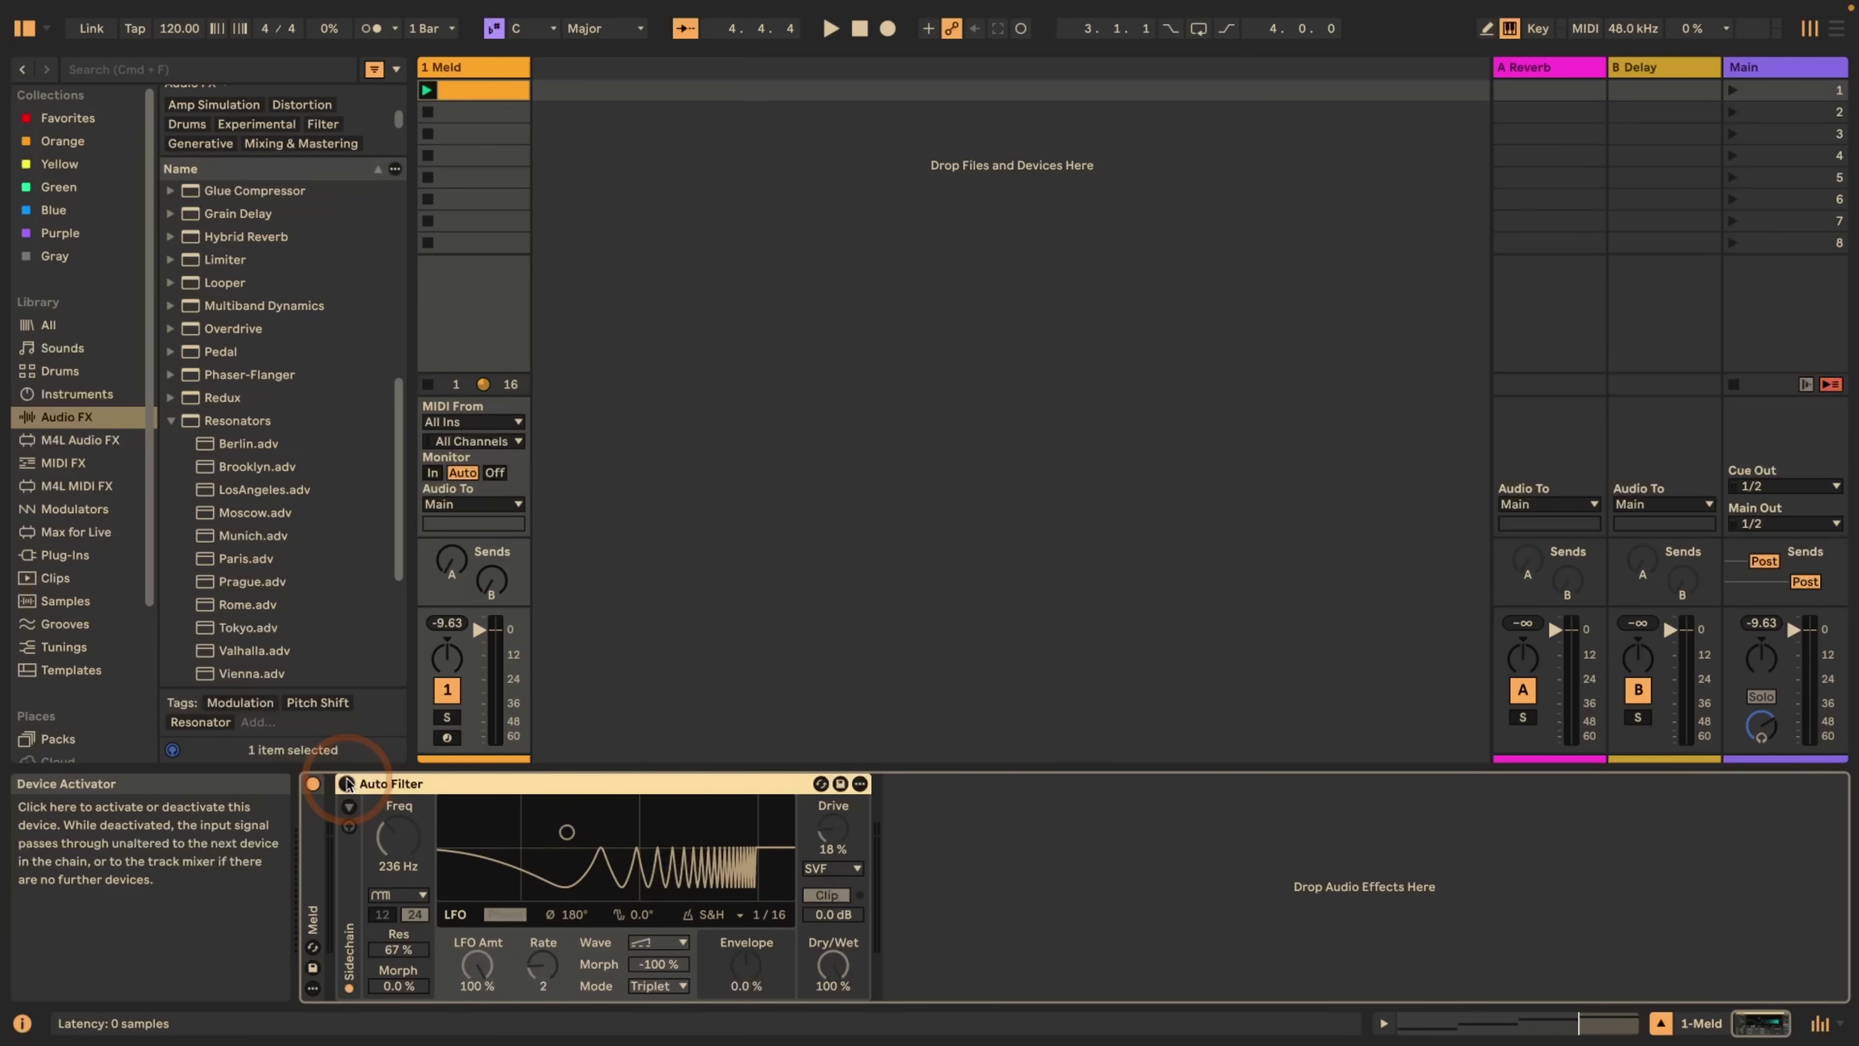
key(space)
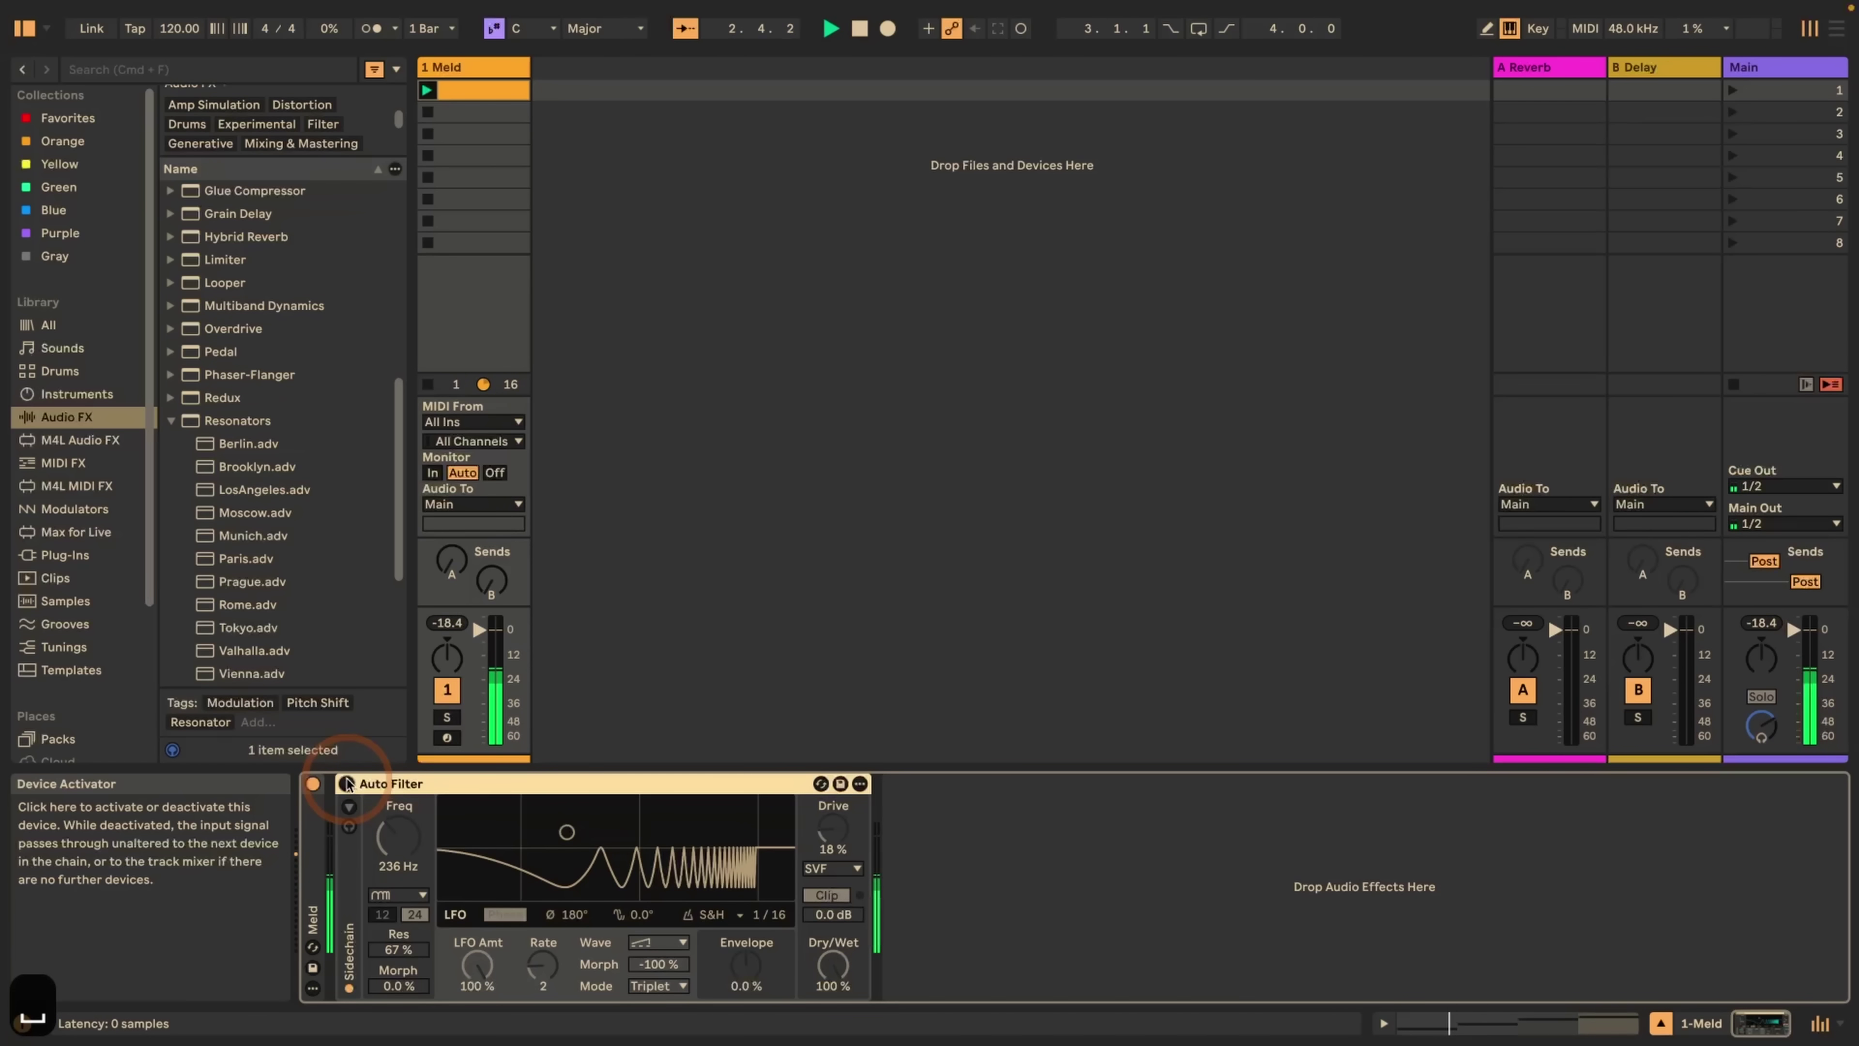
key(space)
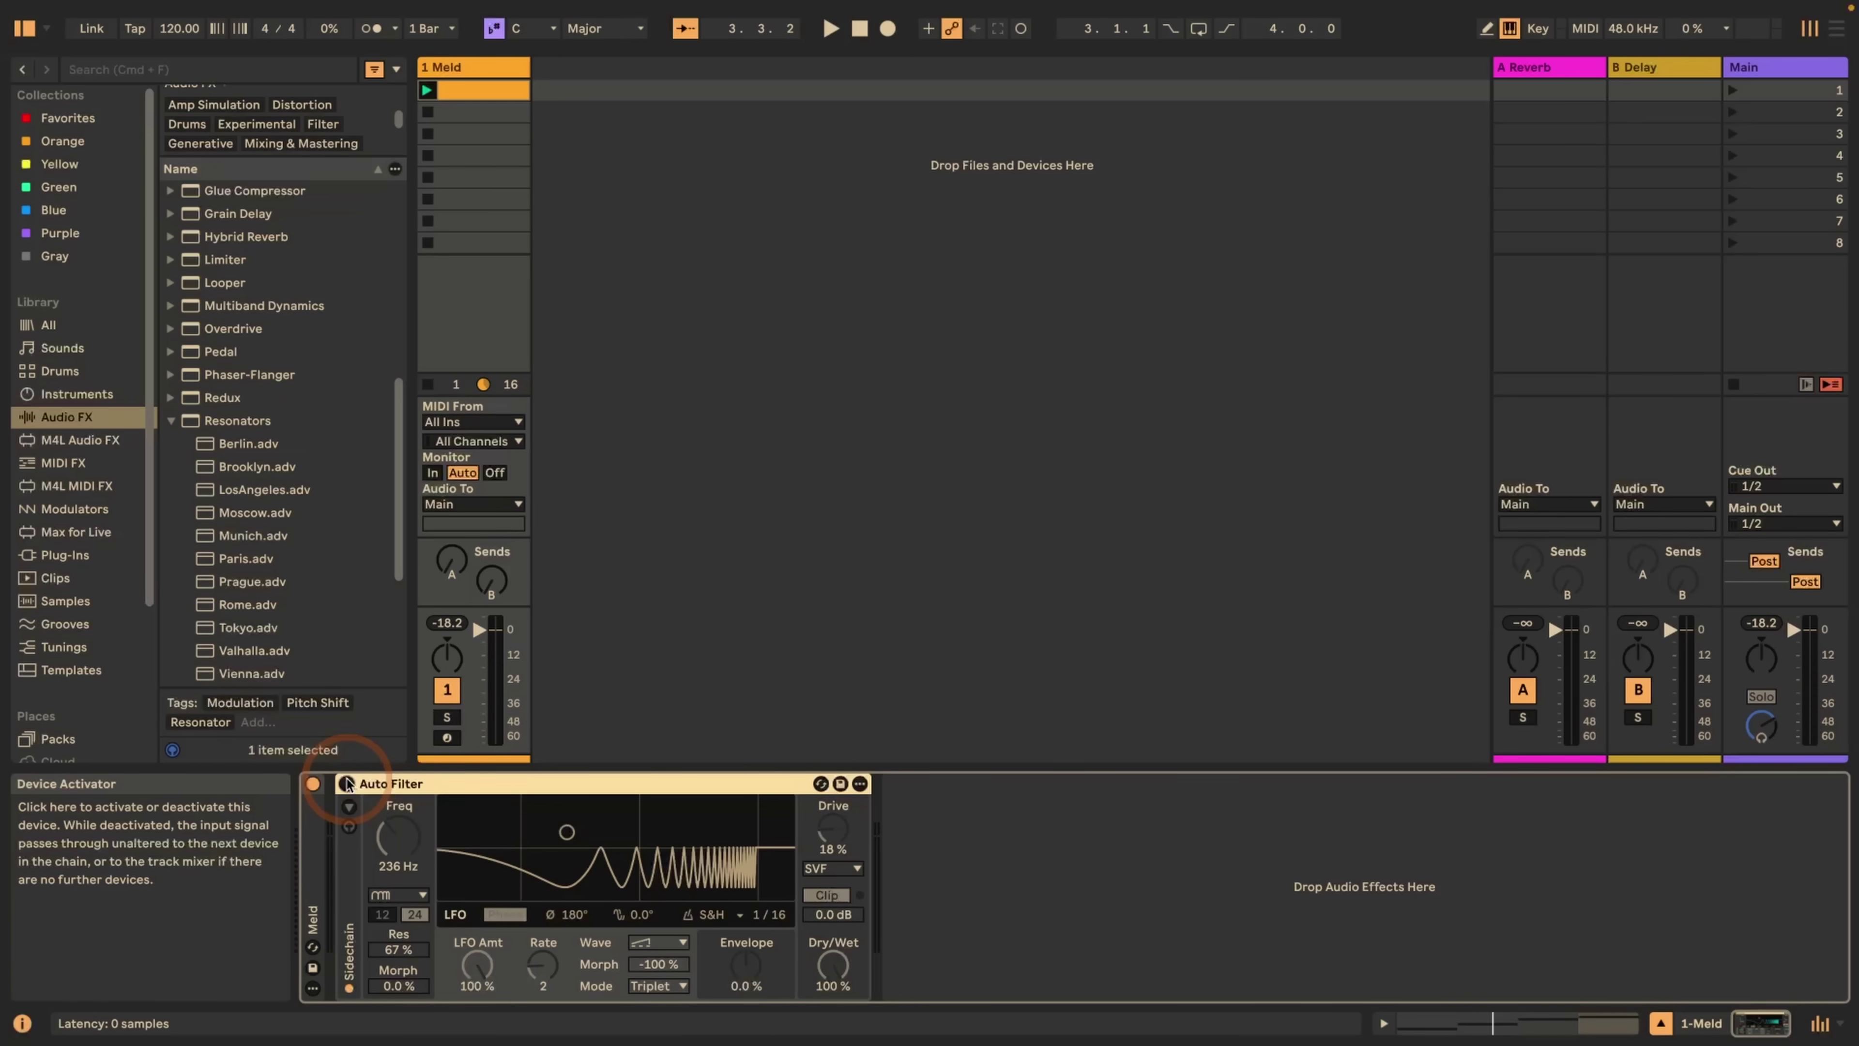
click(347, 784)
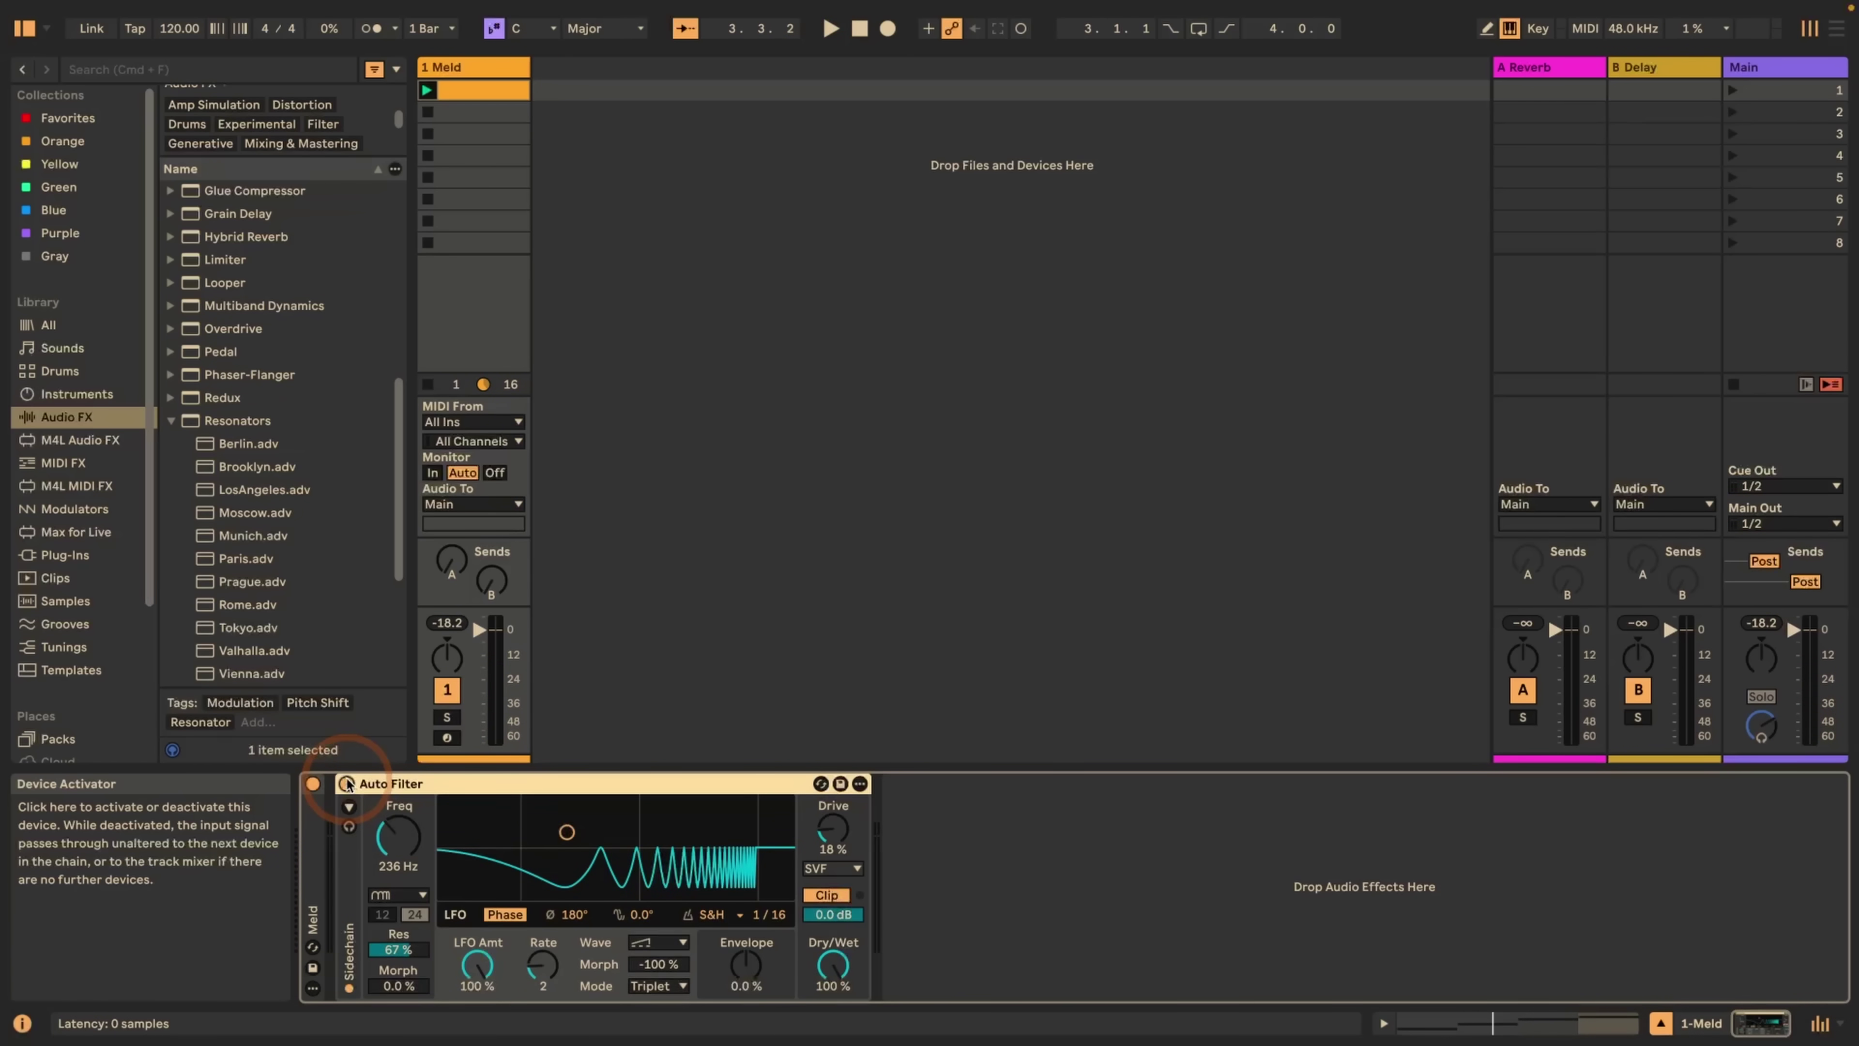
- Switch the Auto Filter to the Comb filter type and audition it
click(400, 897)
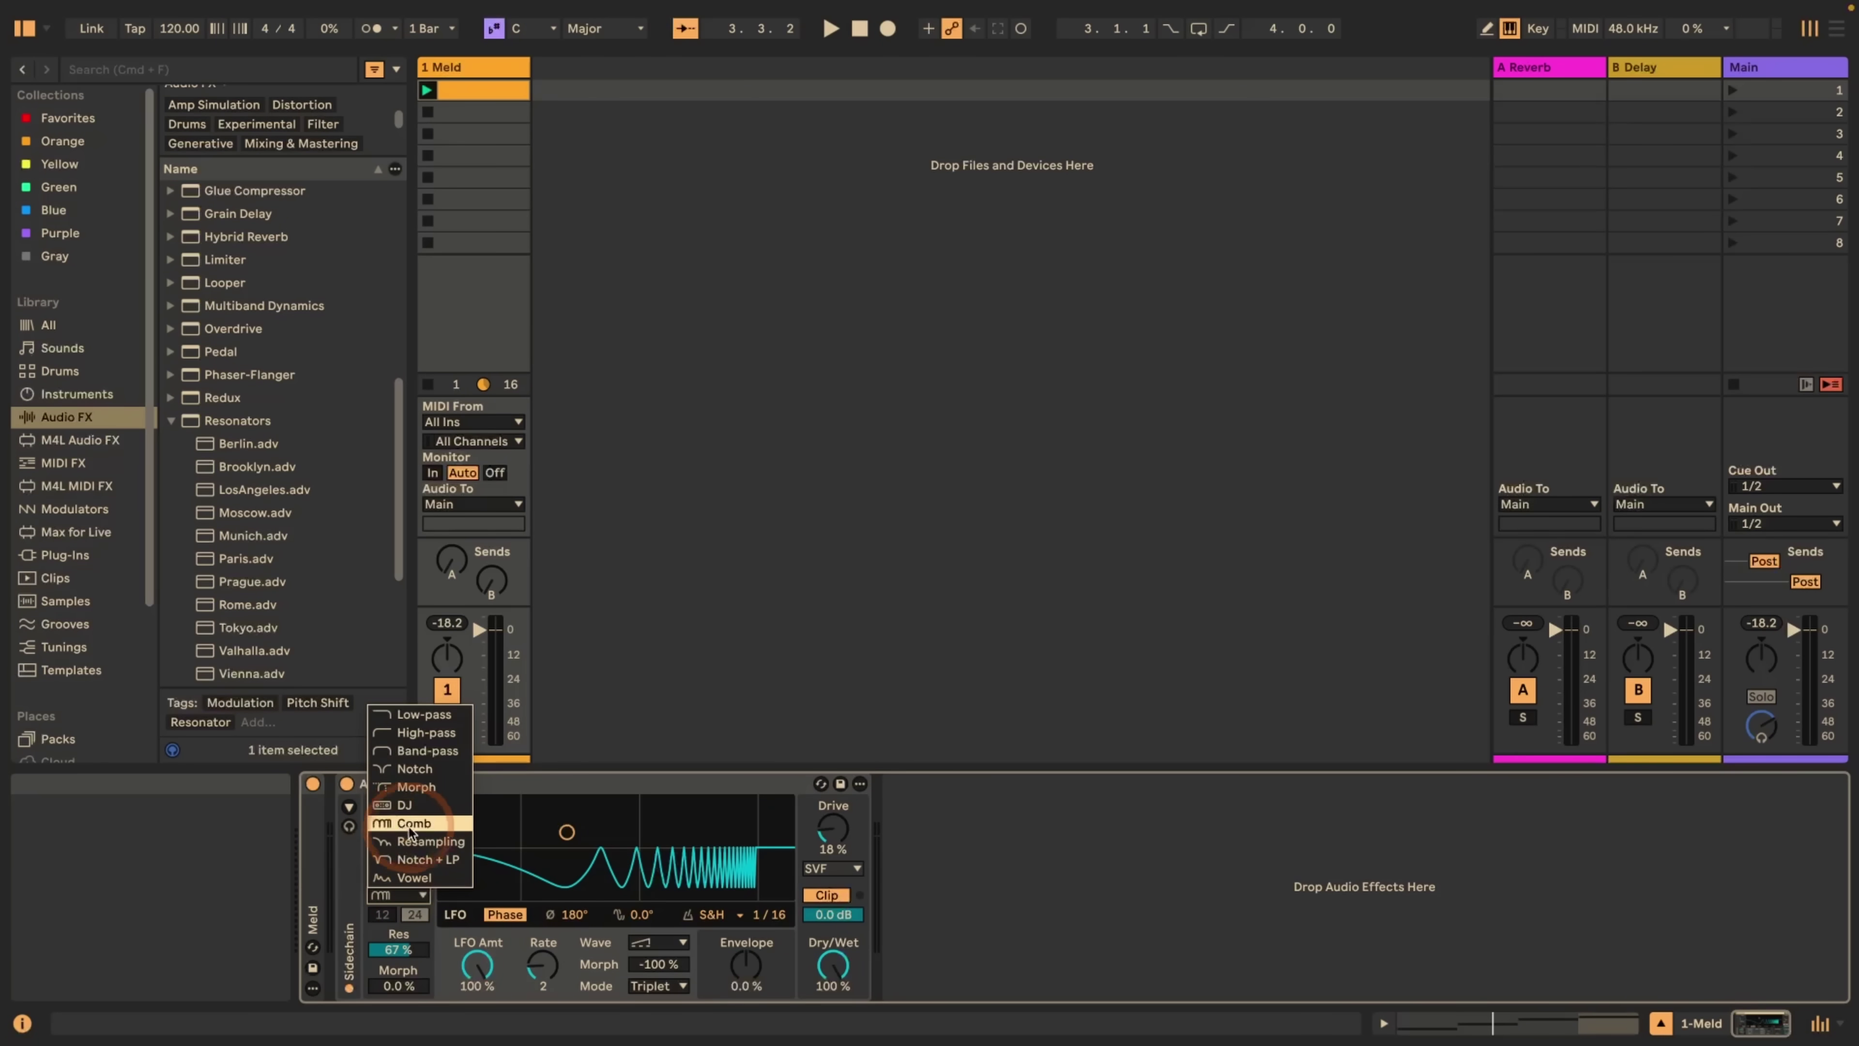
click(390, 828)
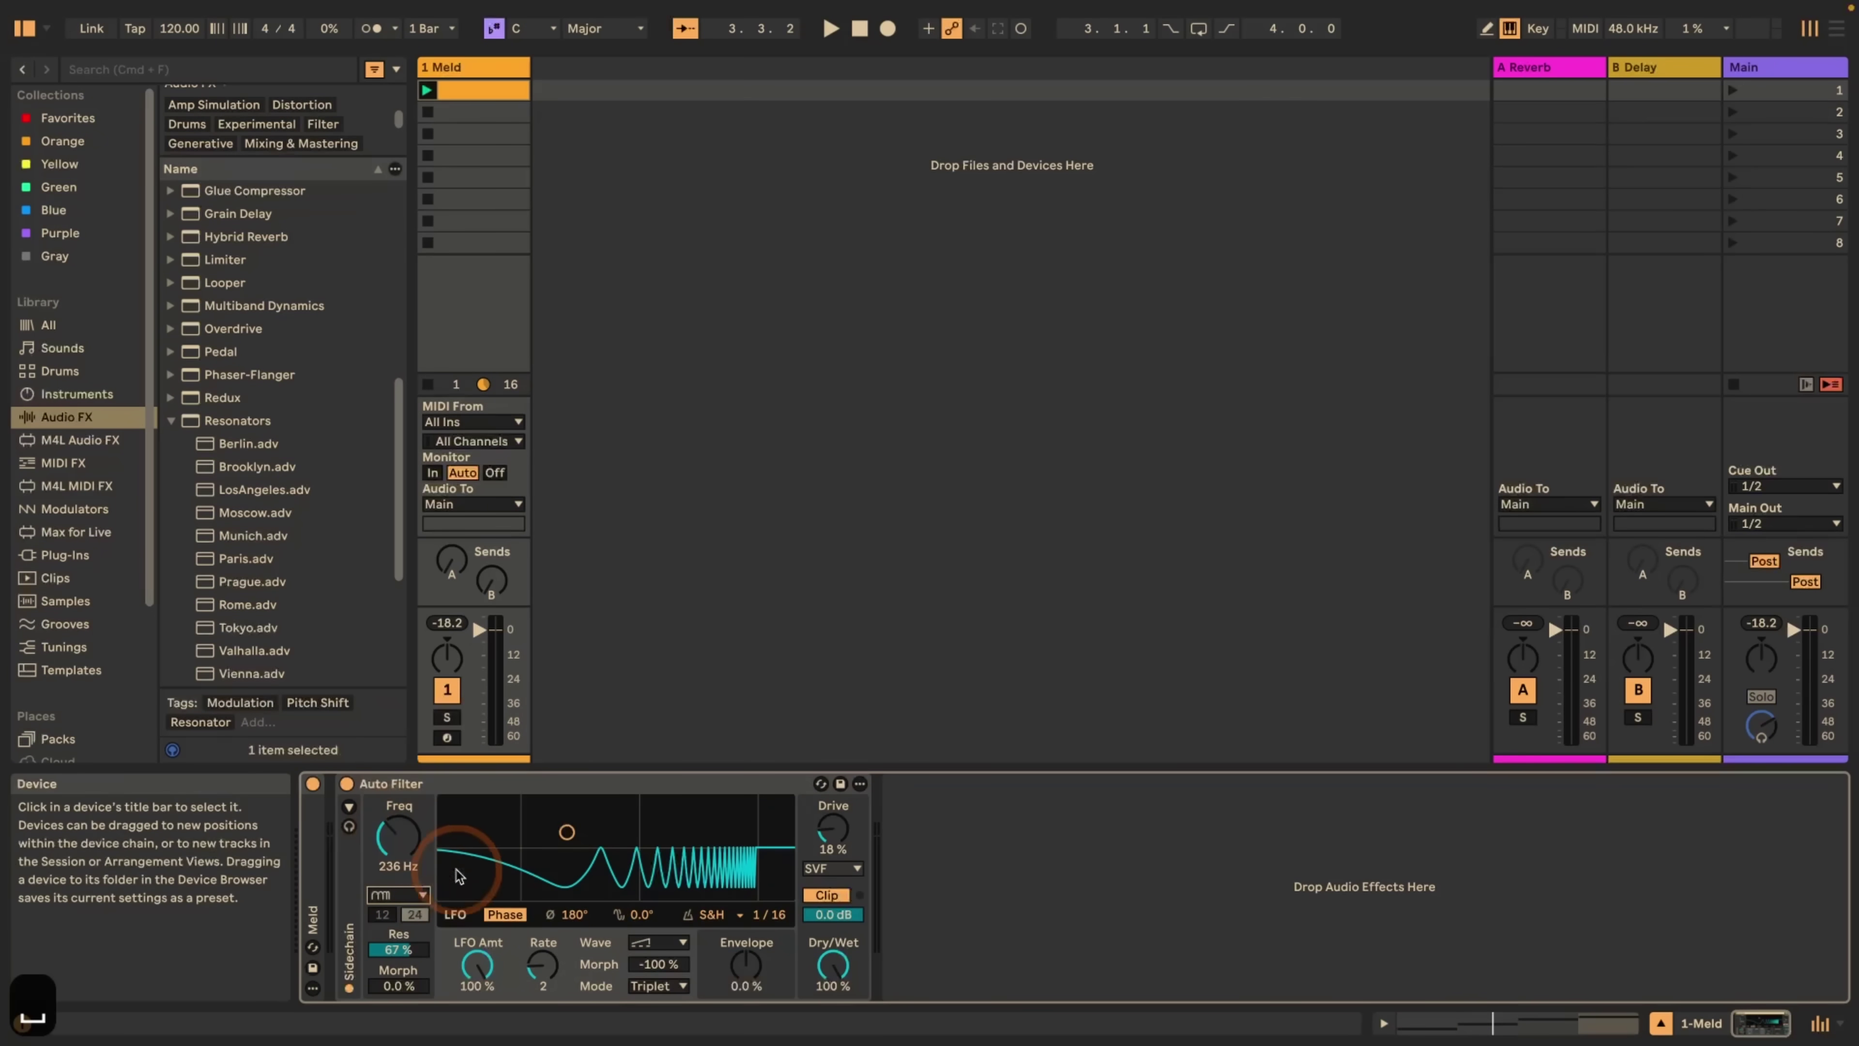
key(space)
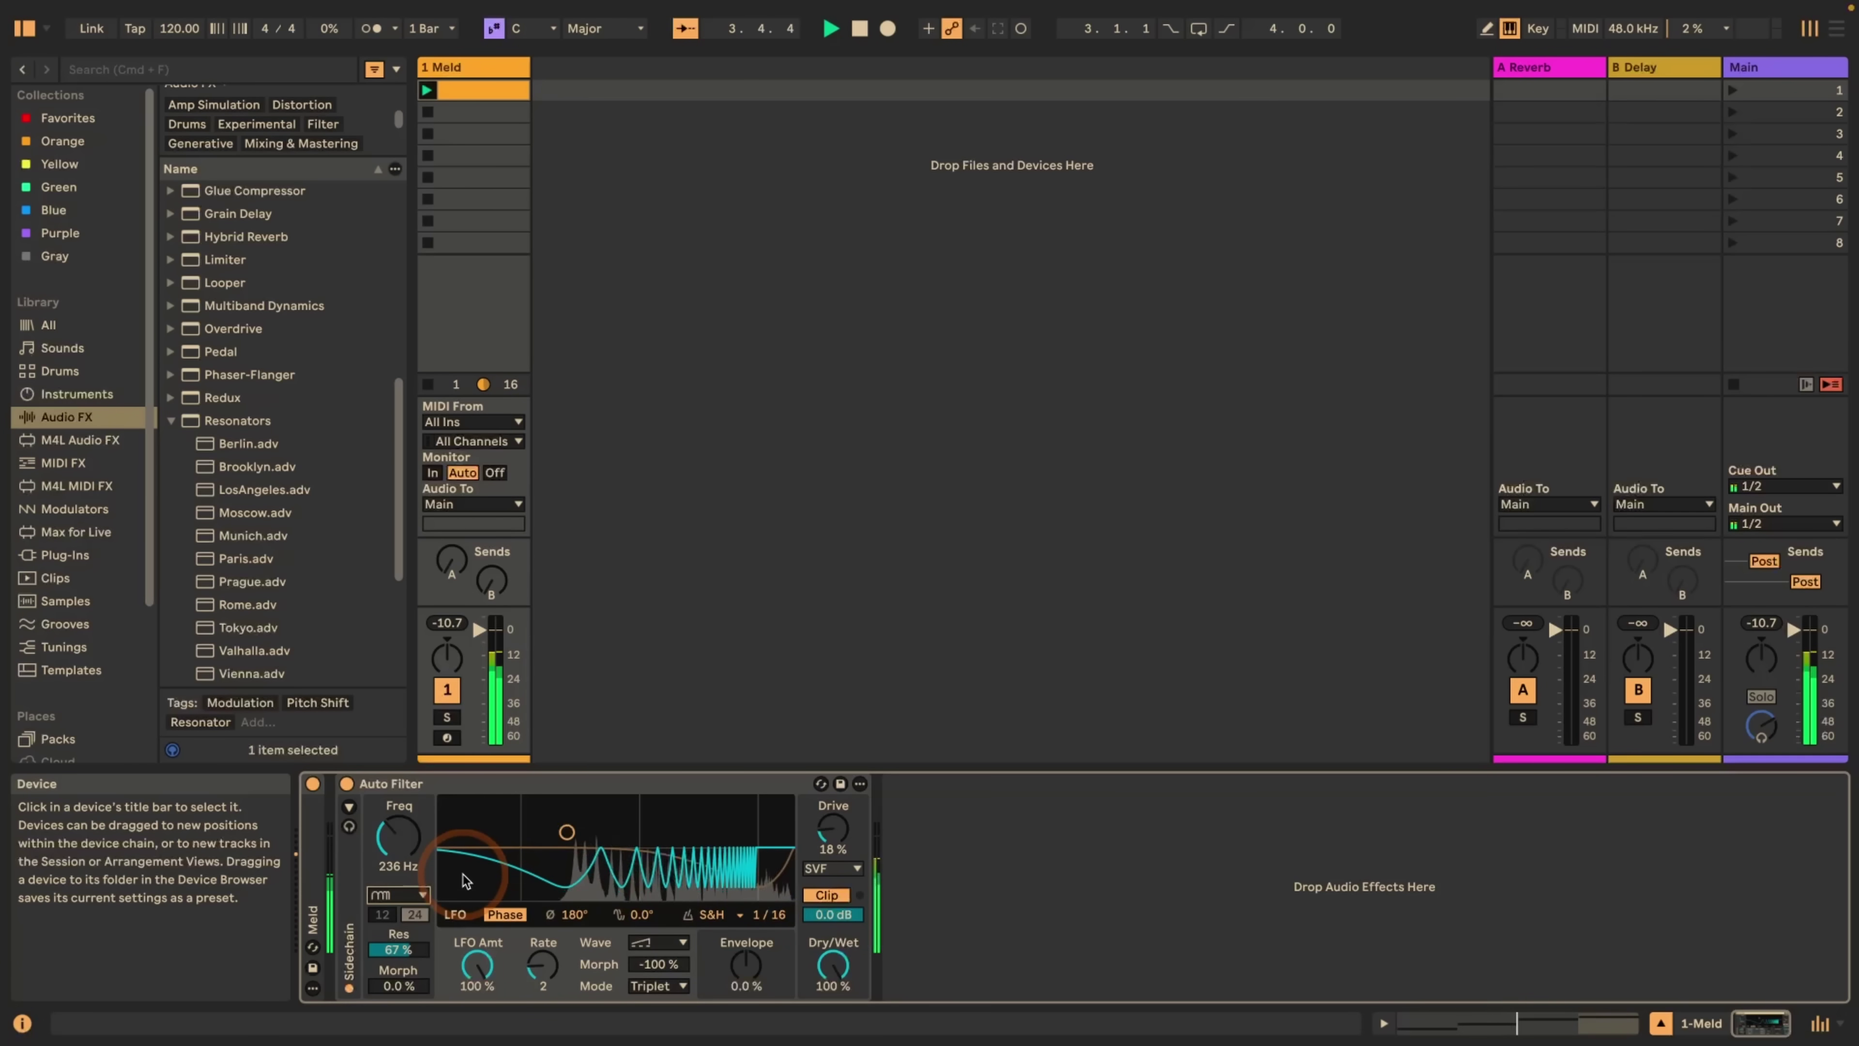
key(space)
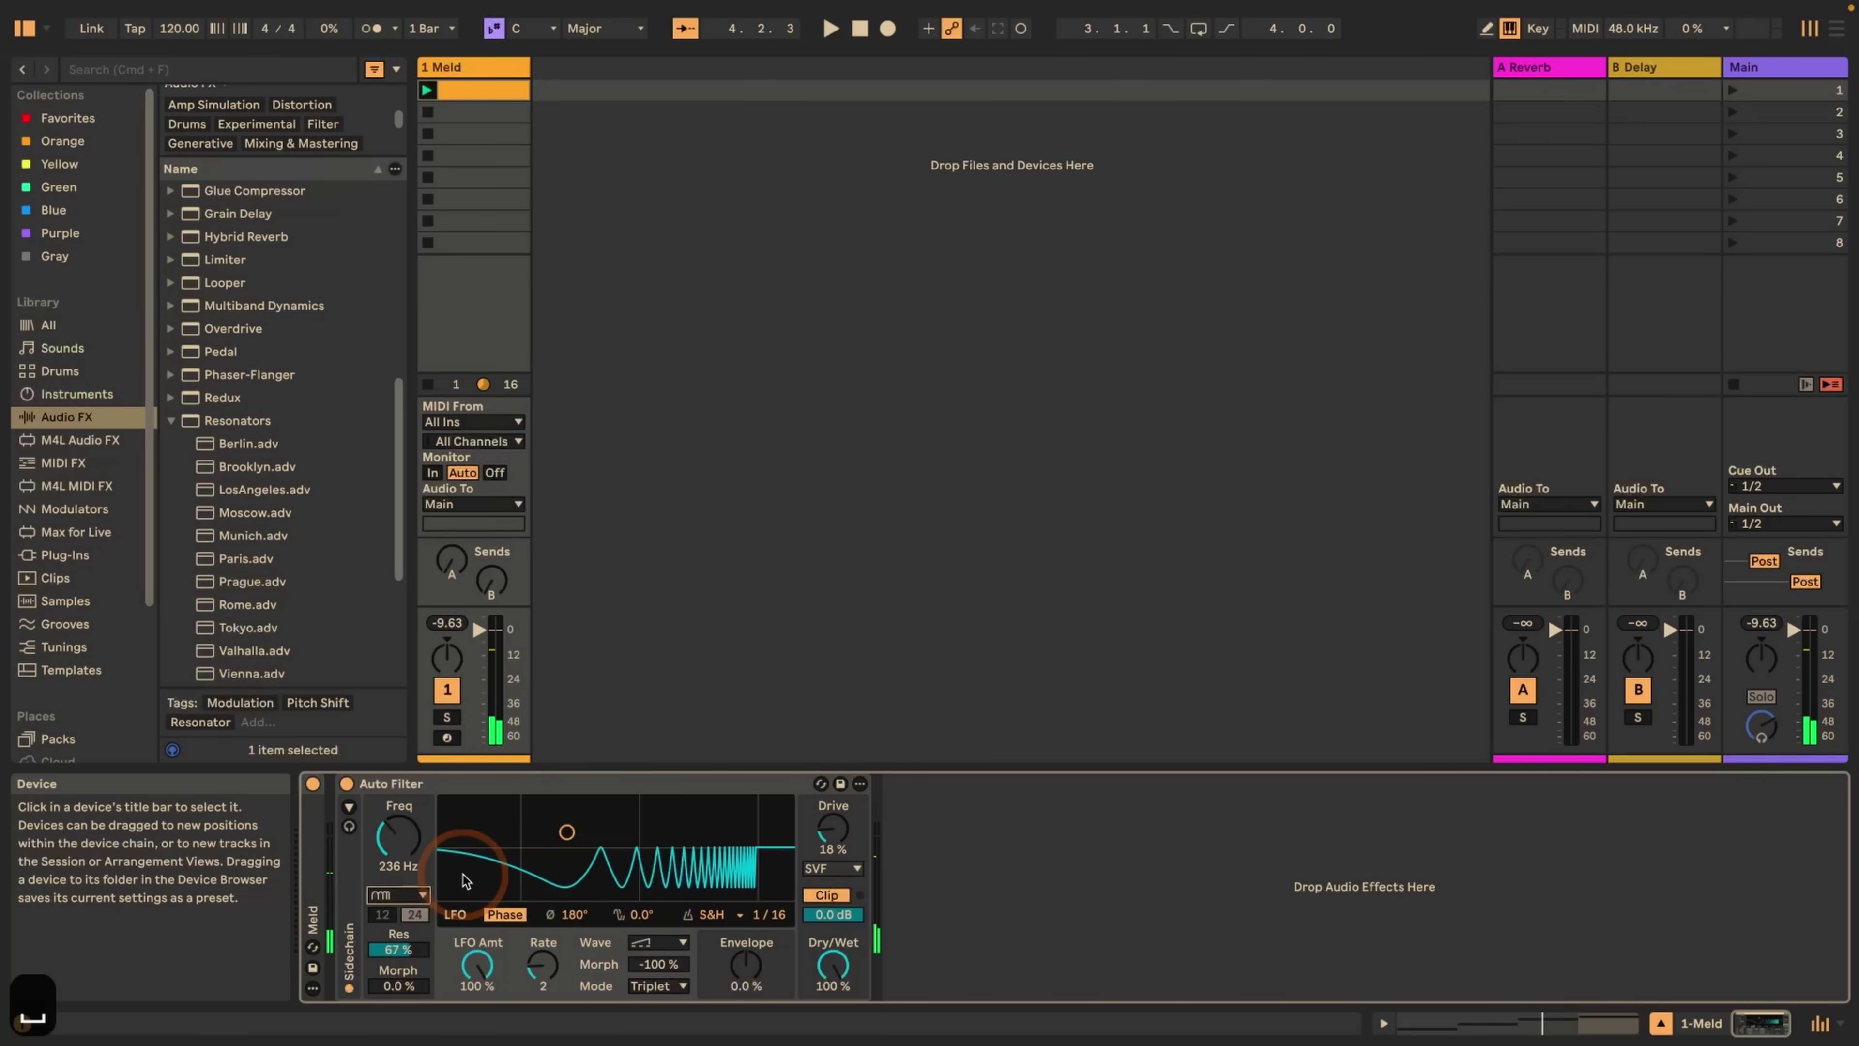
- Change to the DJ filter type and sweep its Control to 56% during playback
click(390, 894)
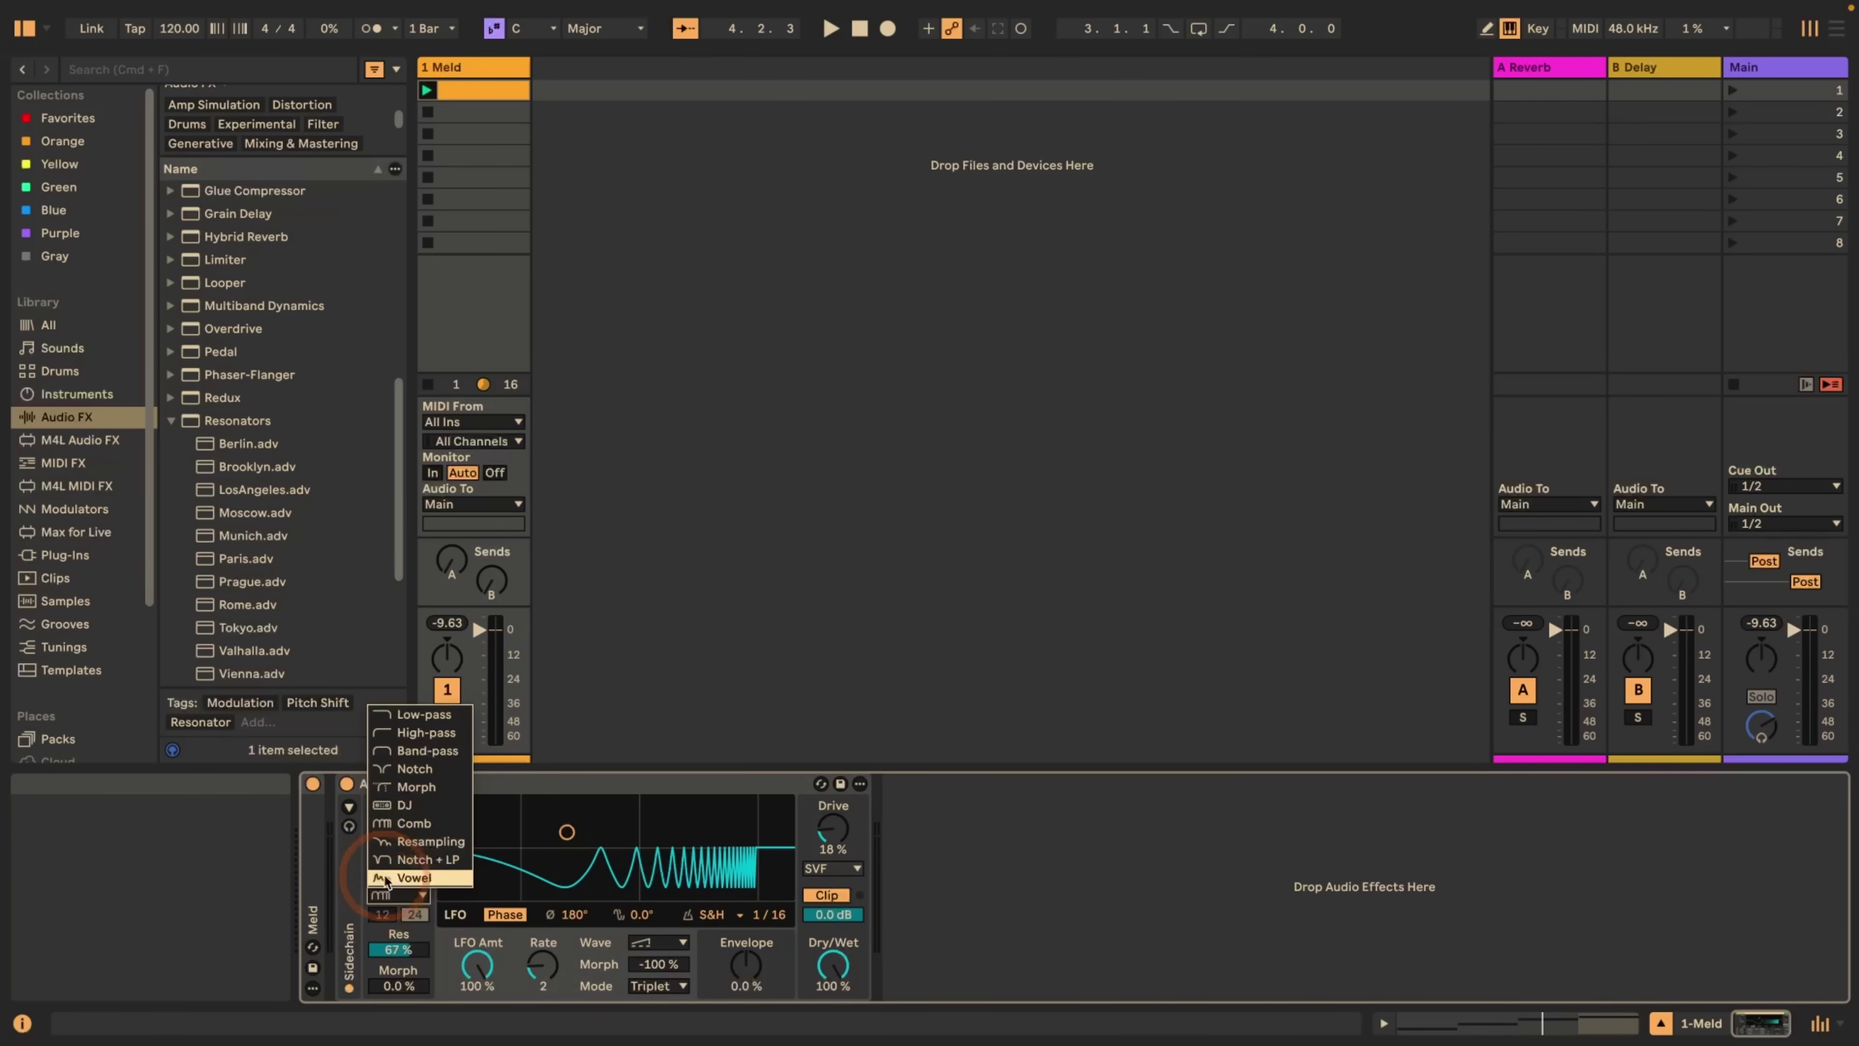
click(409, 805)
key(space)
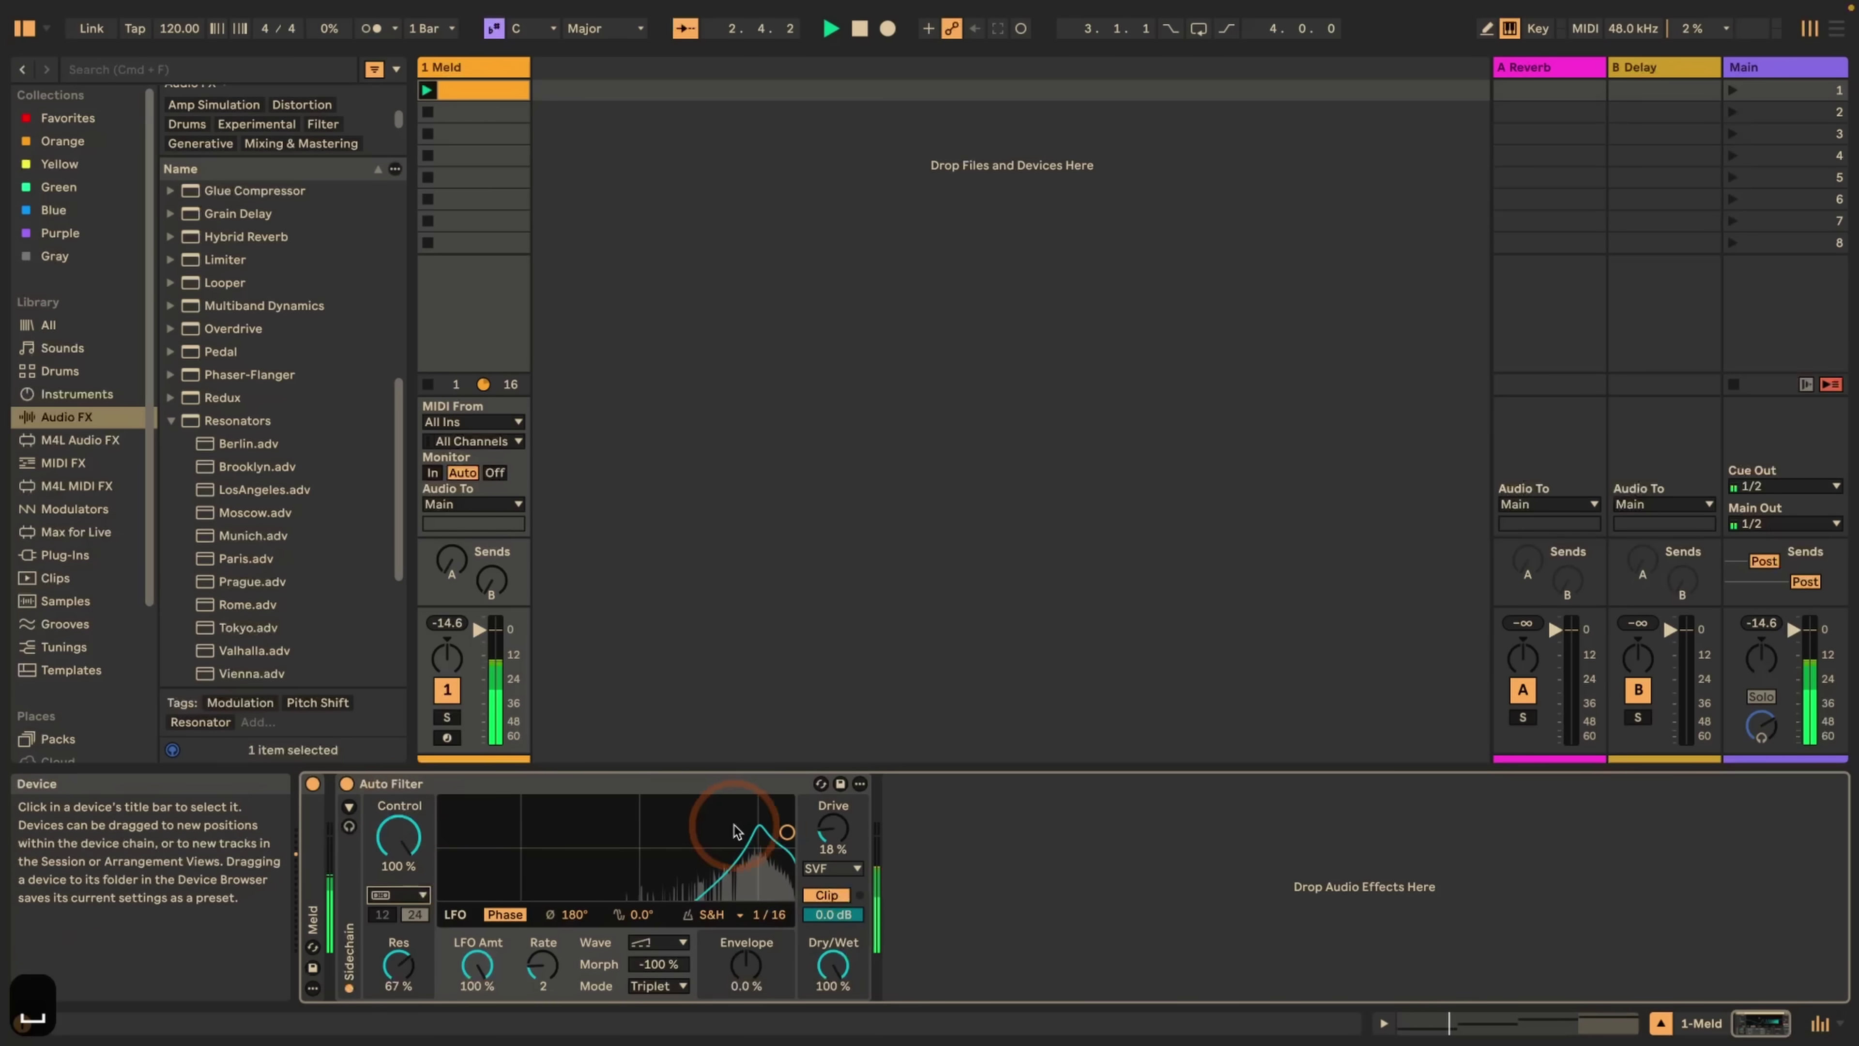
mouse_move(407, 842)
mouse_down()
mouse_move(407, 953)
mouse_move(399, 838)
mouse_up()
key(space)
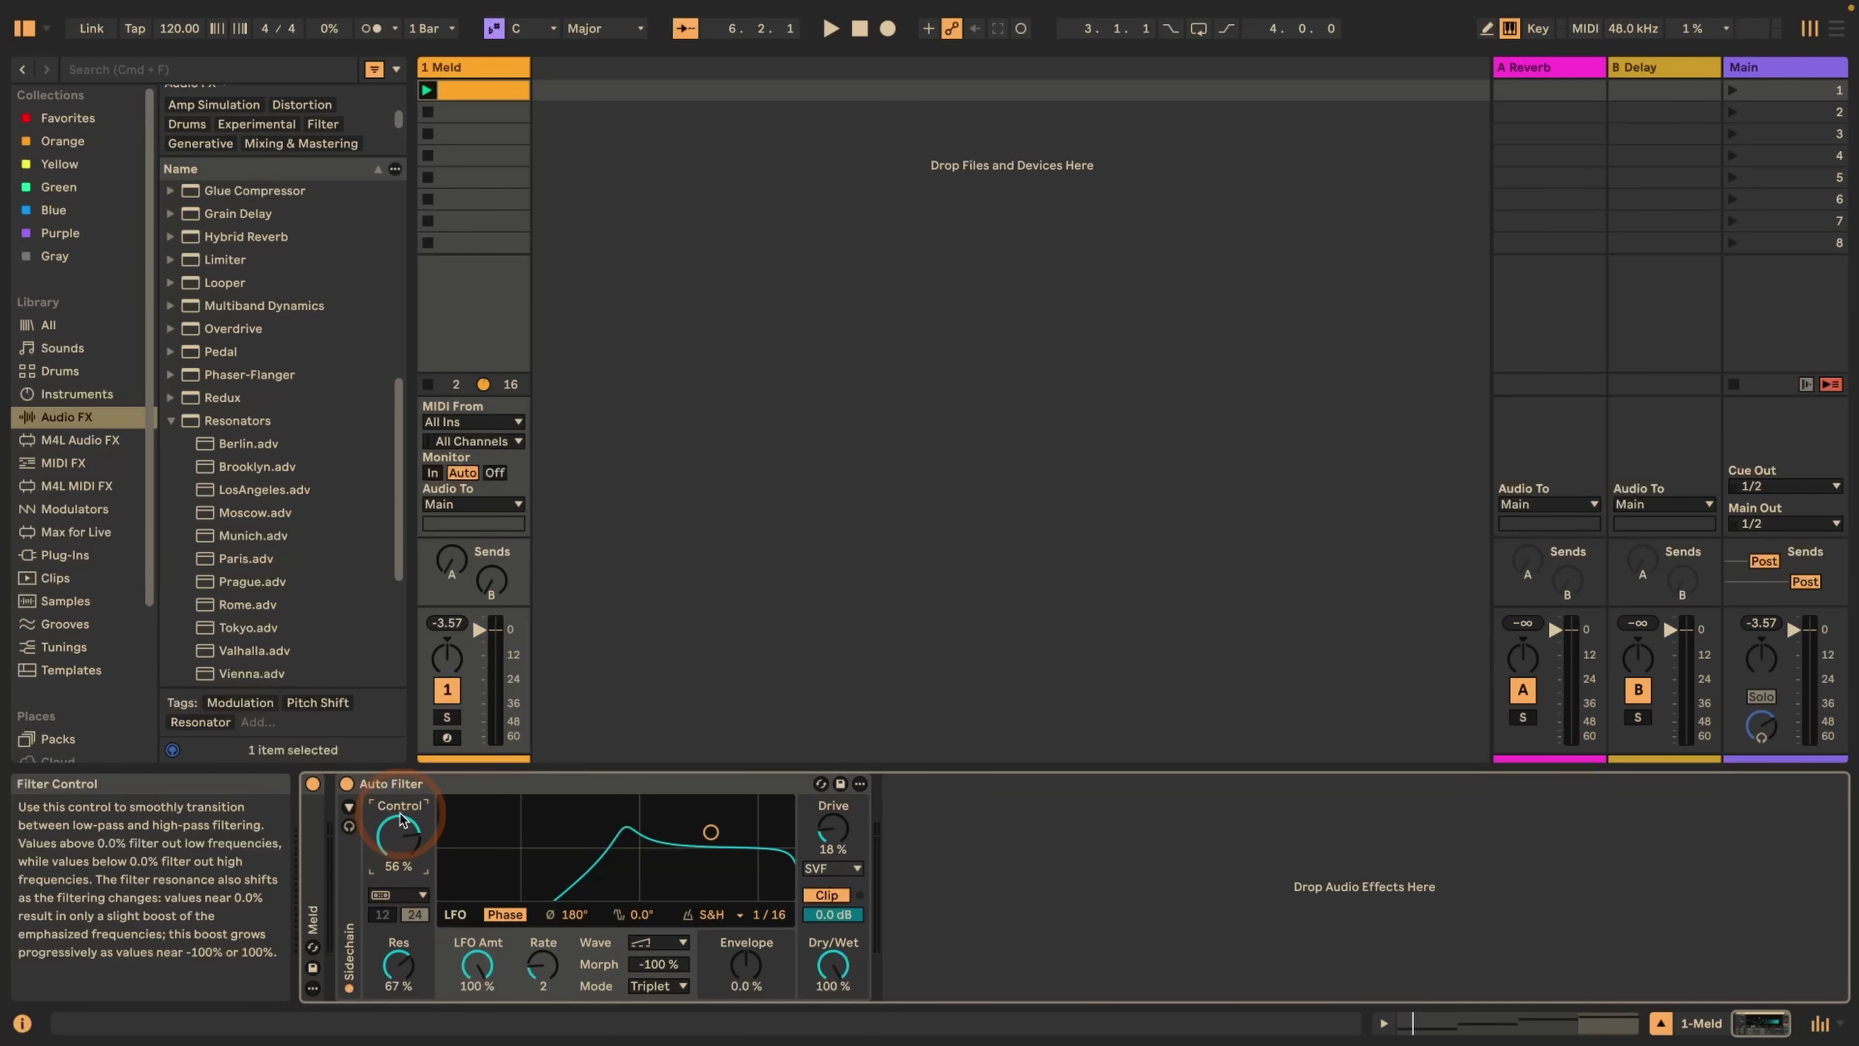
- Audition the Auto Filter's Resampling filter type during playback
click(399, 895)
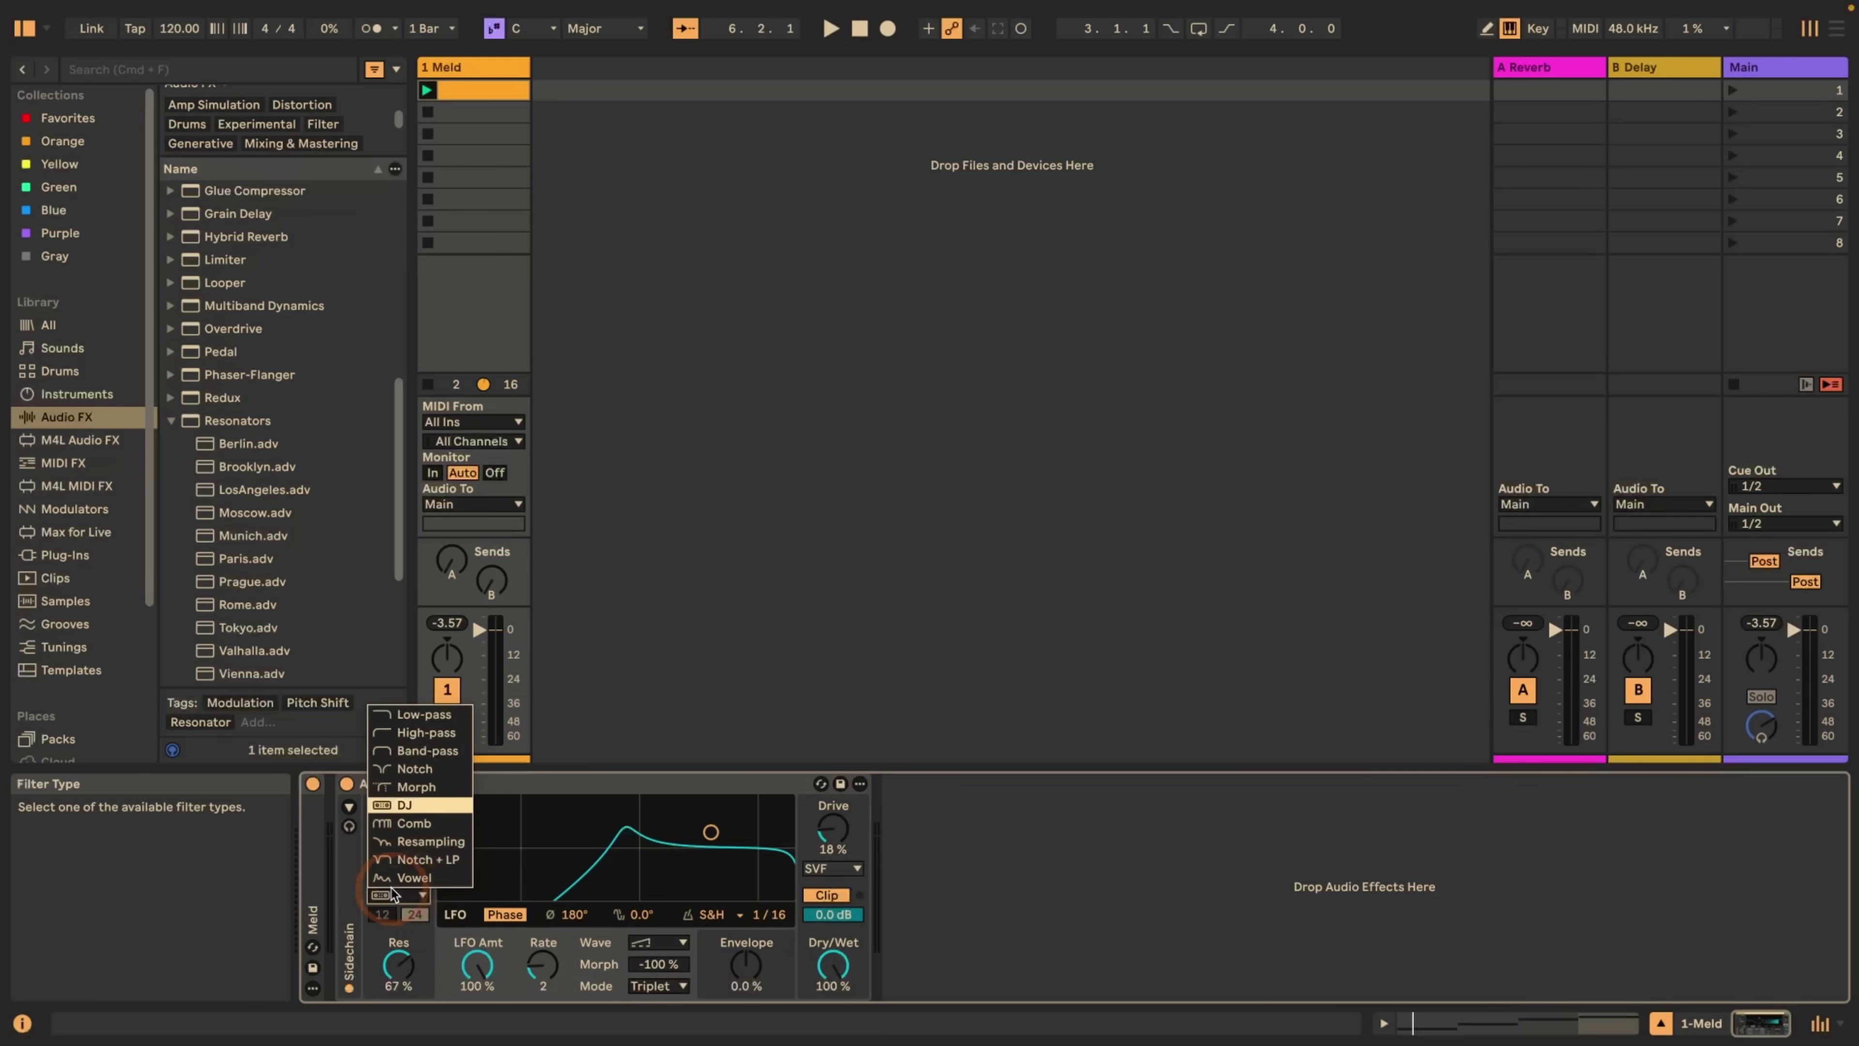
click(432, 842)
key(space)
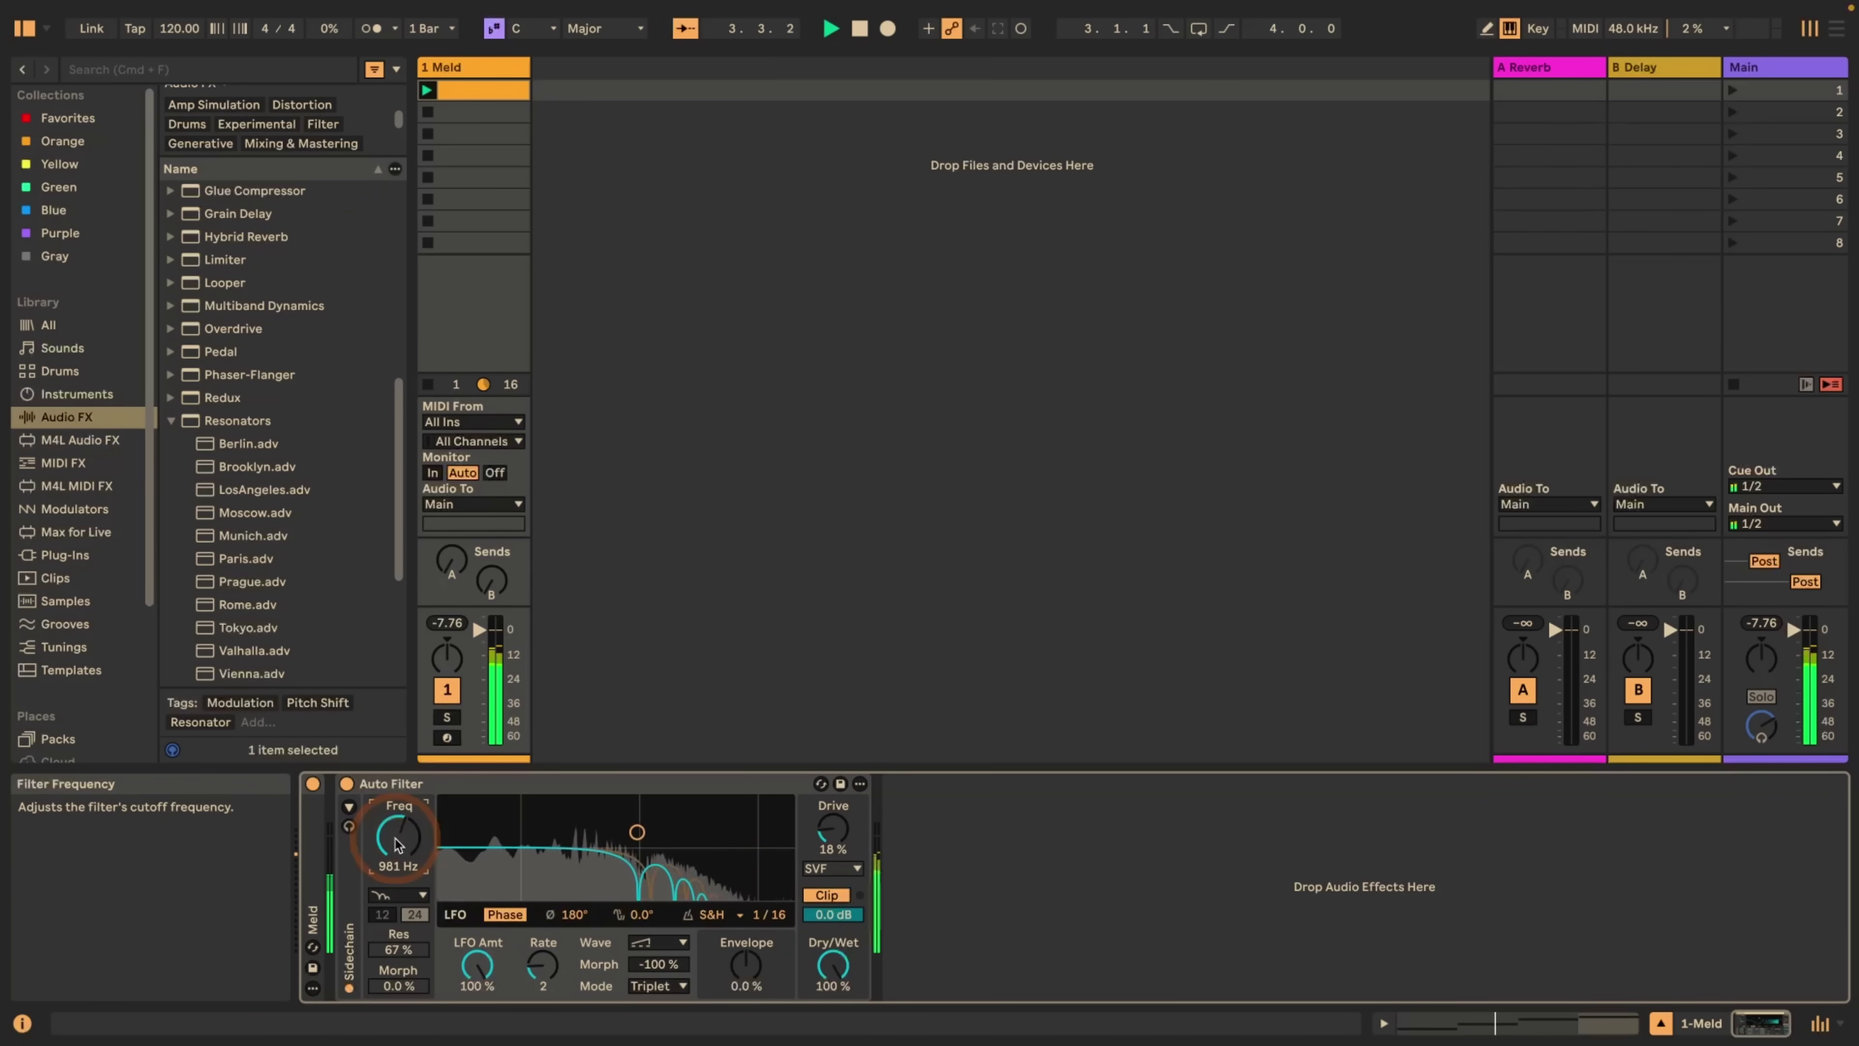
- Try the Notch + LP filter type, then settle on Vowel
click(399, 895)
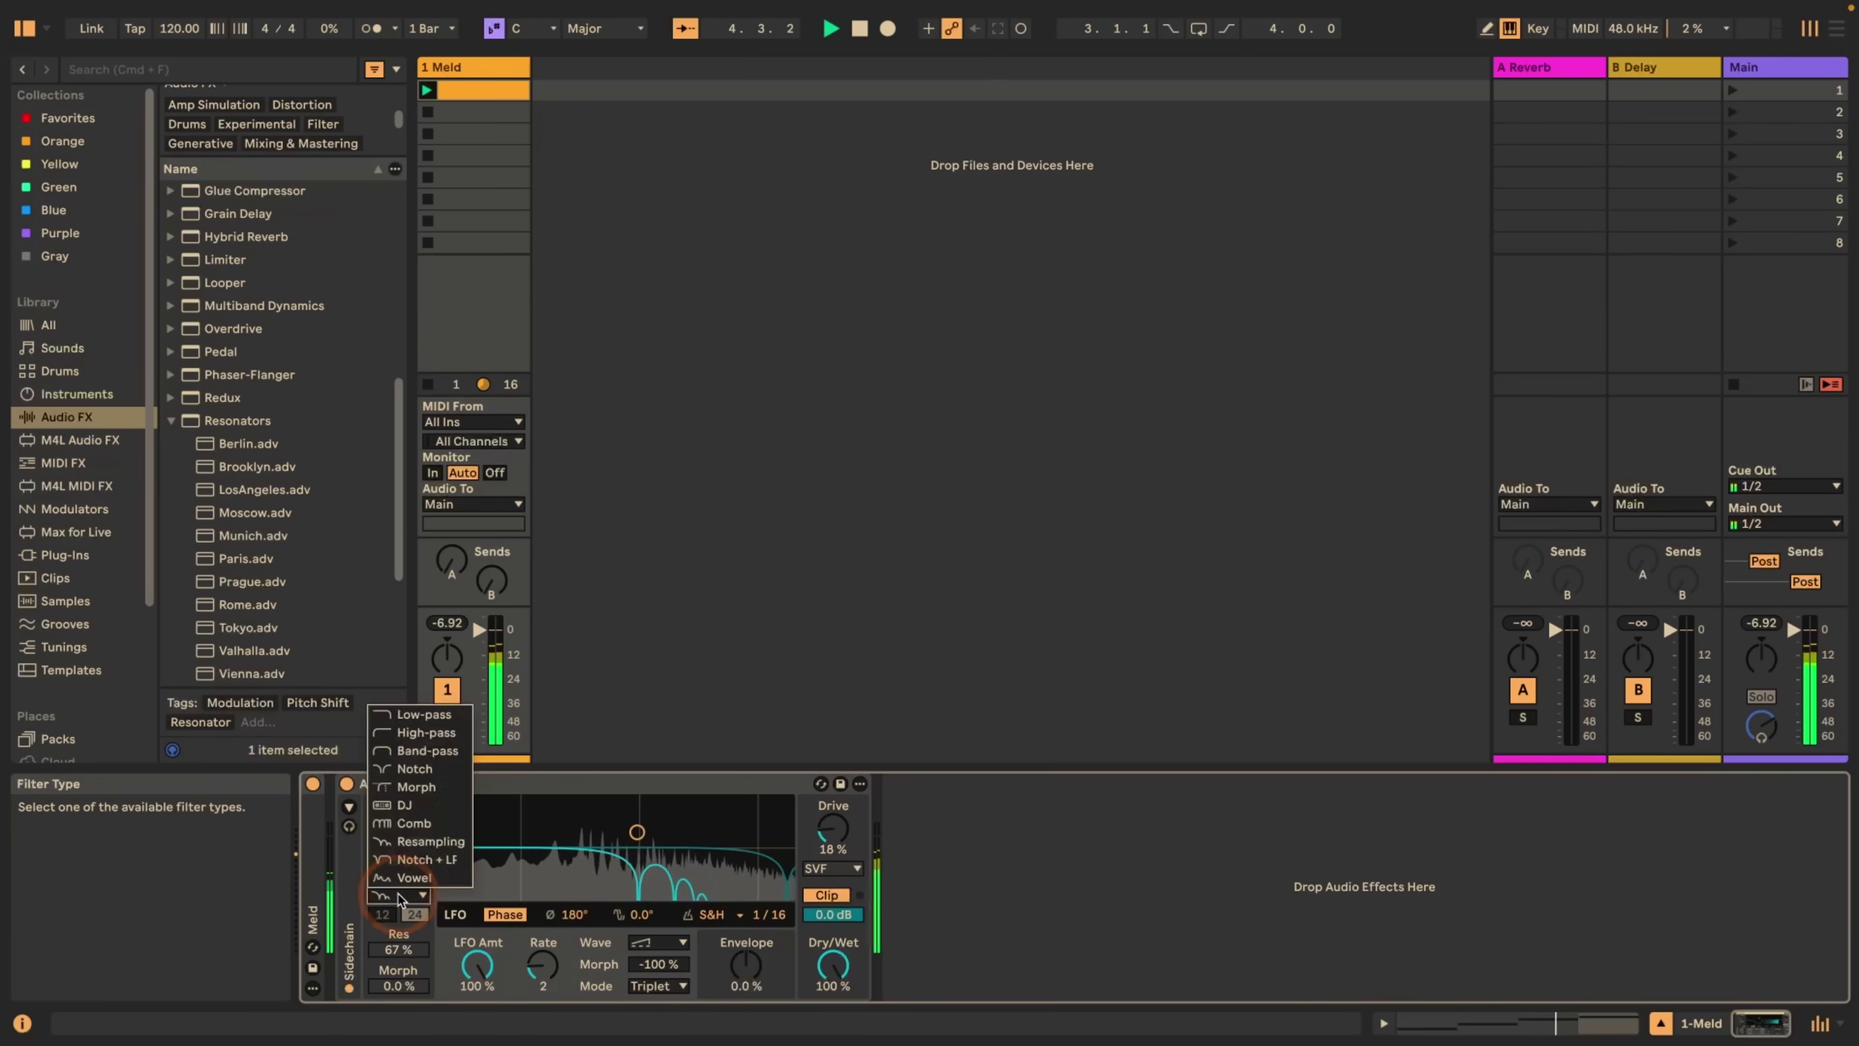
click(401, 862)
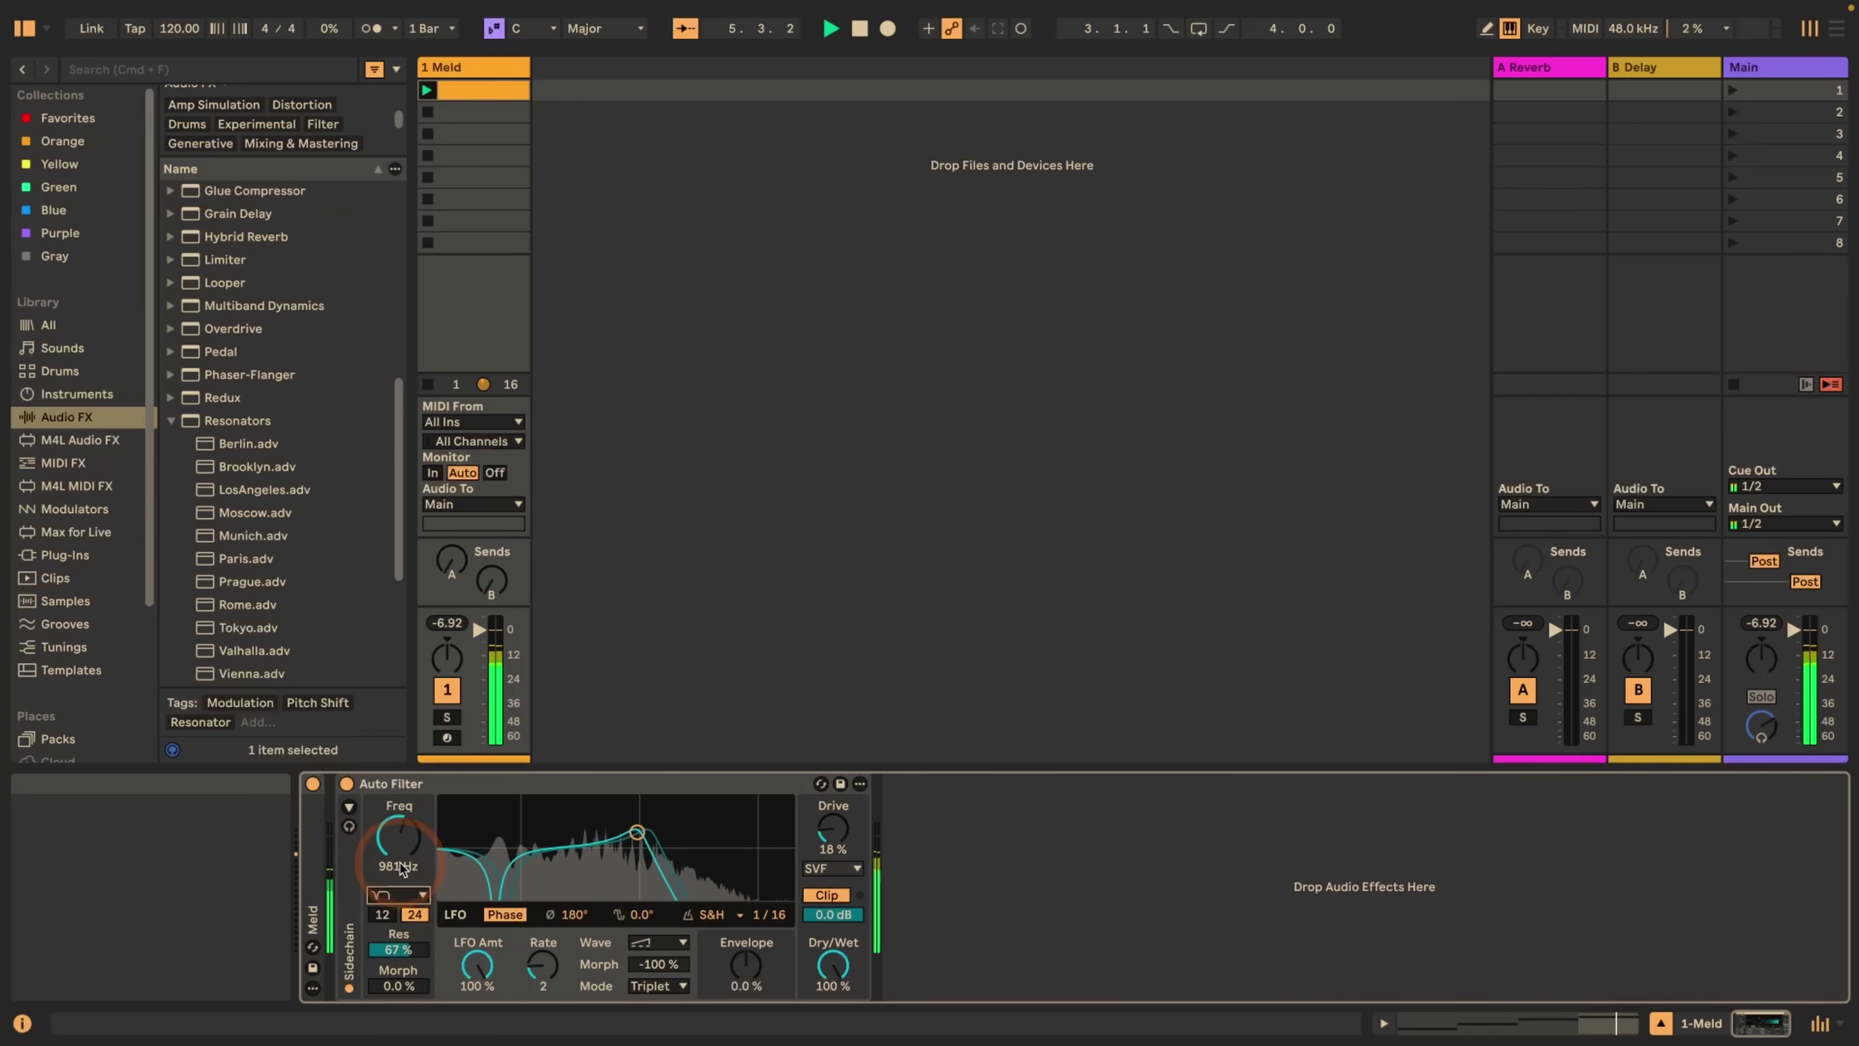
click(391, 887)
click(395, 865)
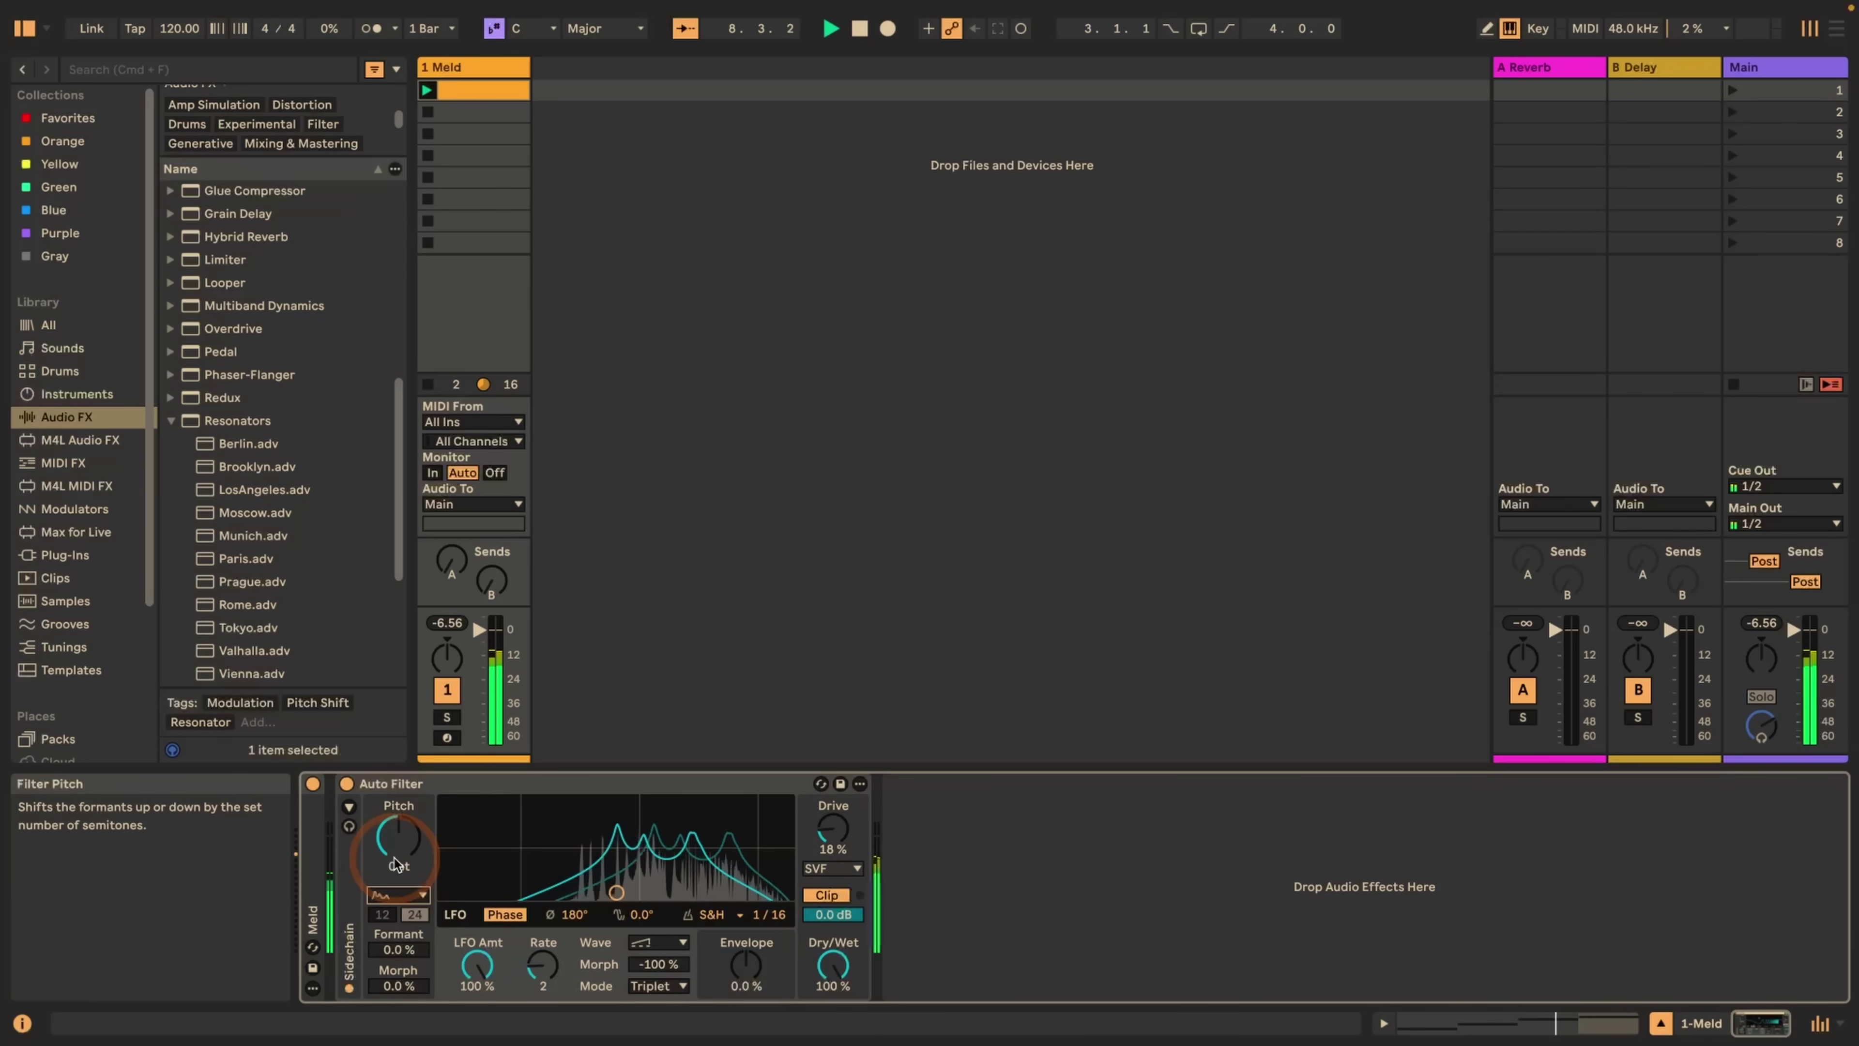
- Audition the Ramp Down LFO waveform, then give the Auto Filter LFO a Wander wave
click(646, 950)
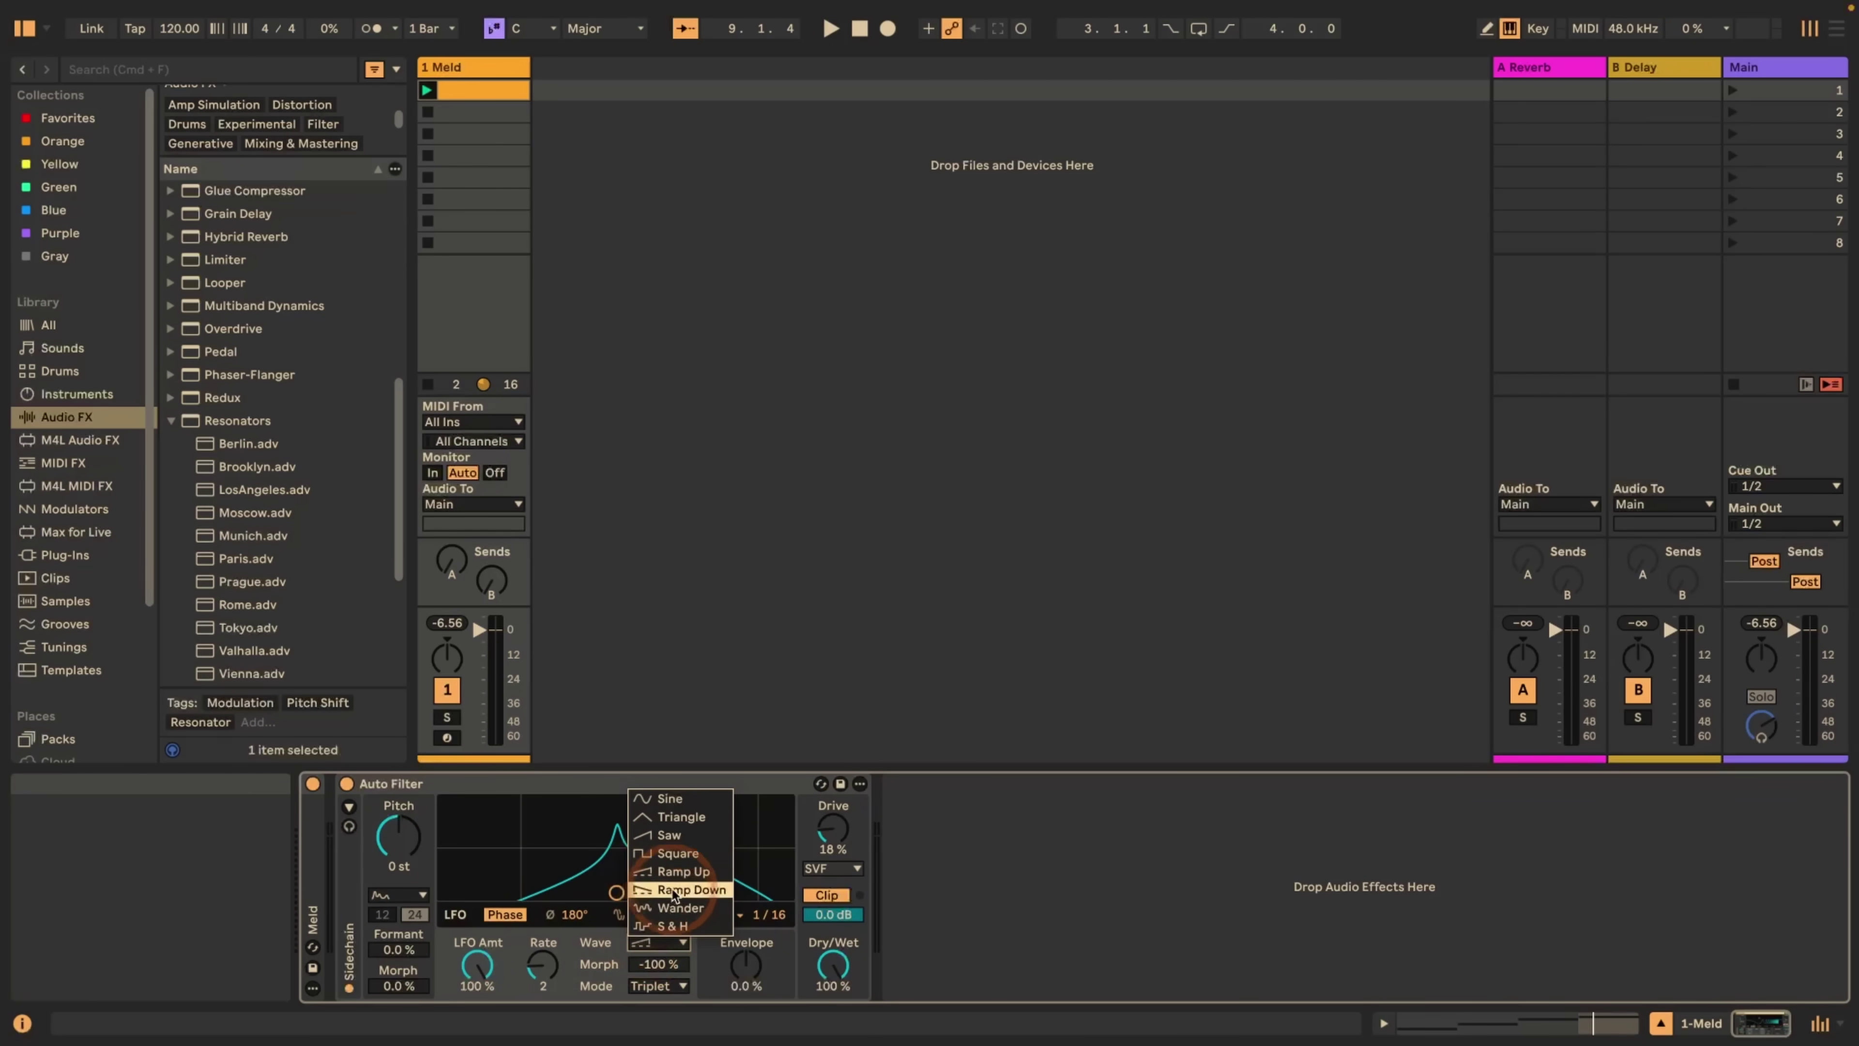
click(687, 887)
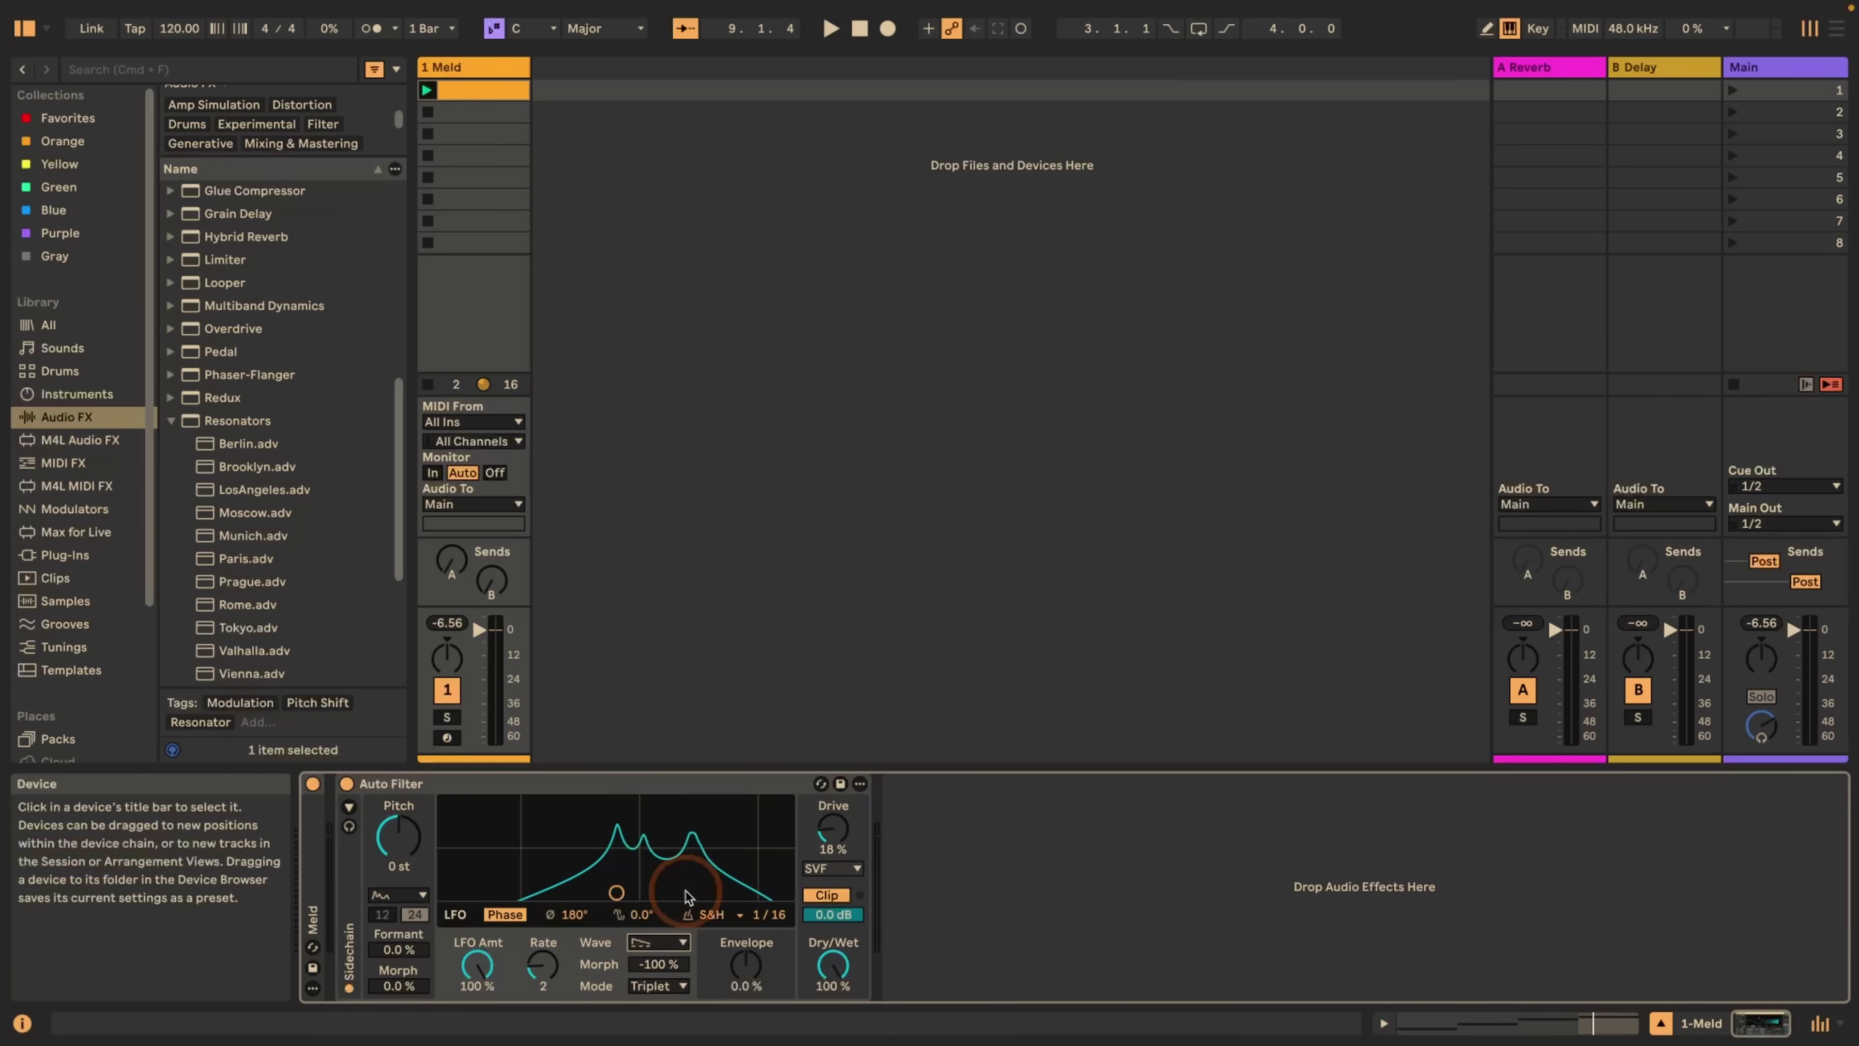
key(space)
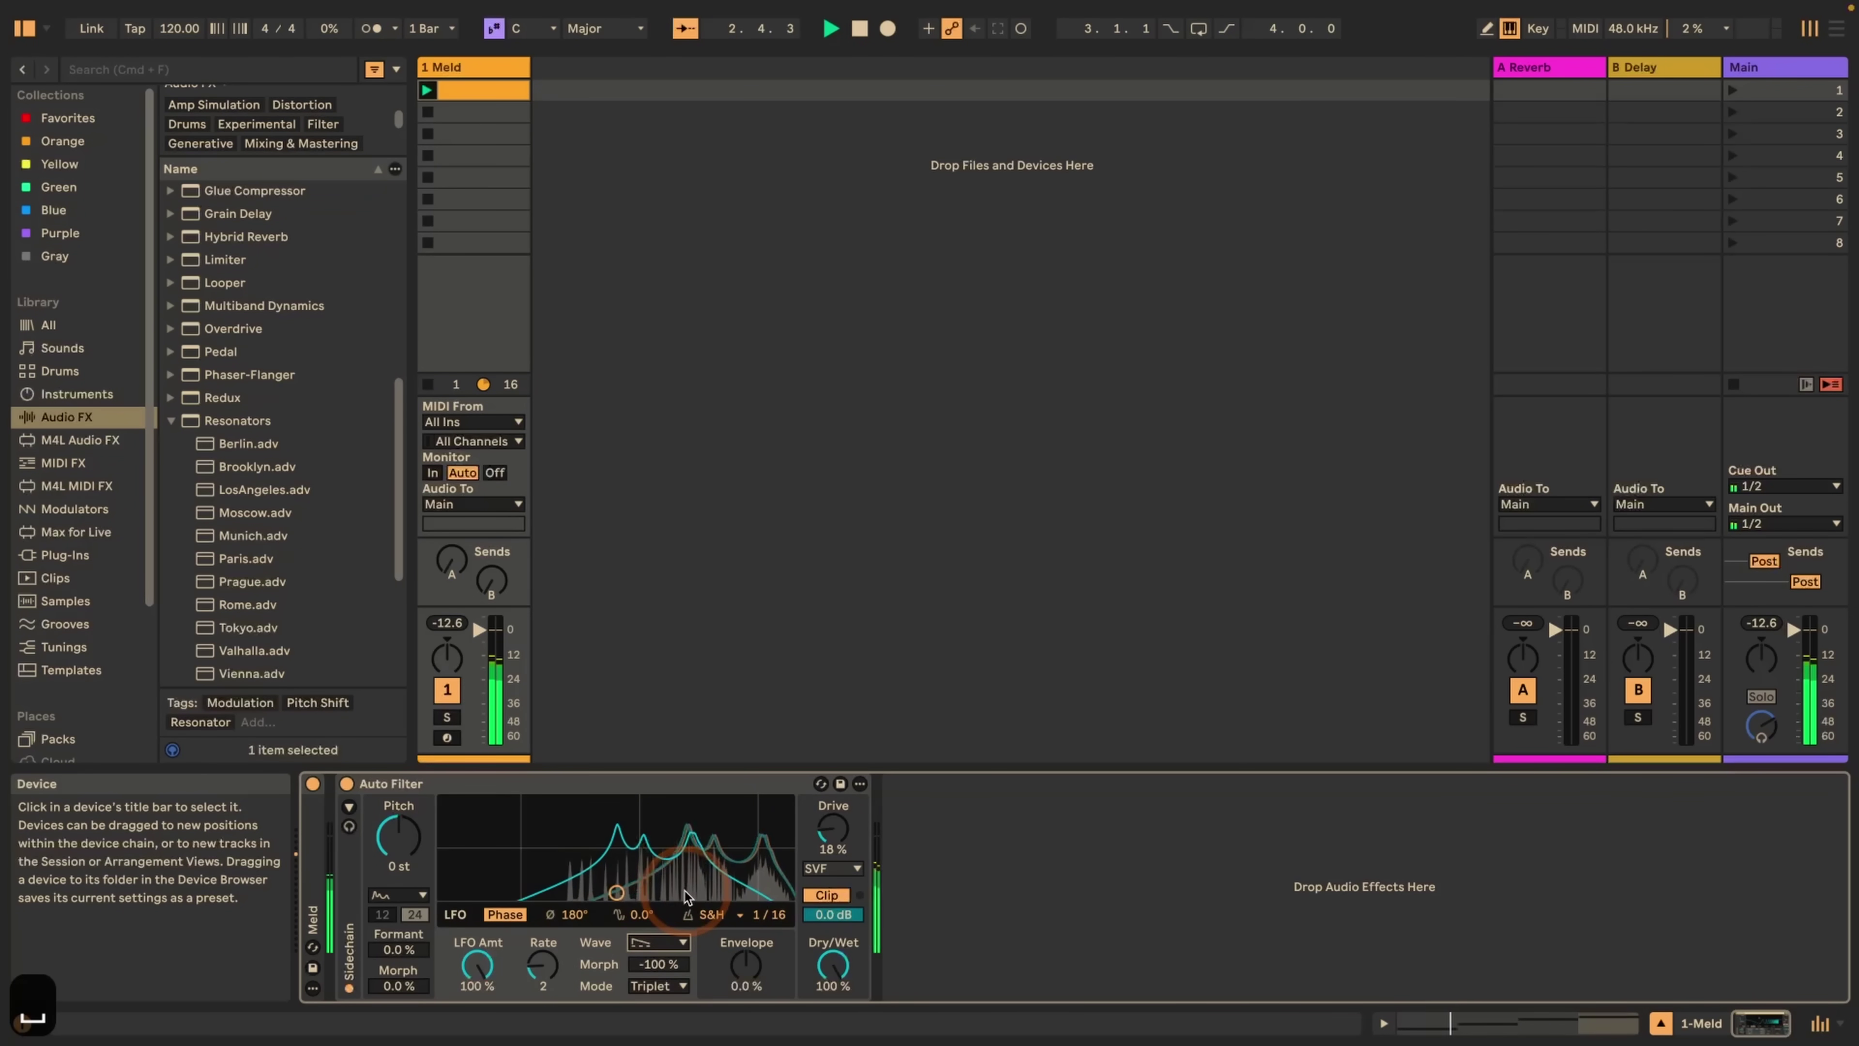
click(659, 942)
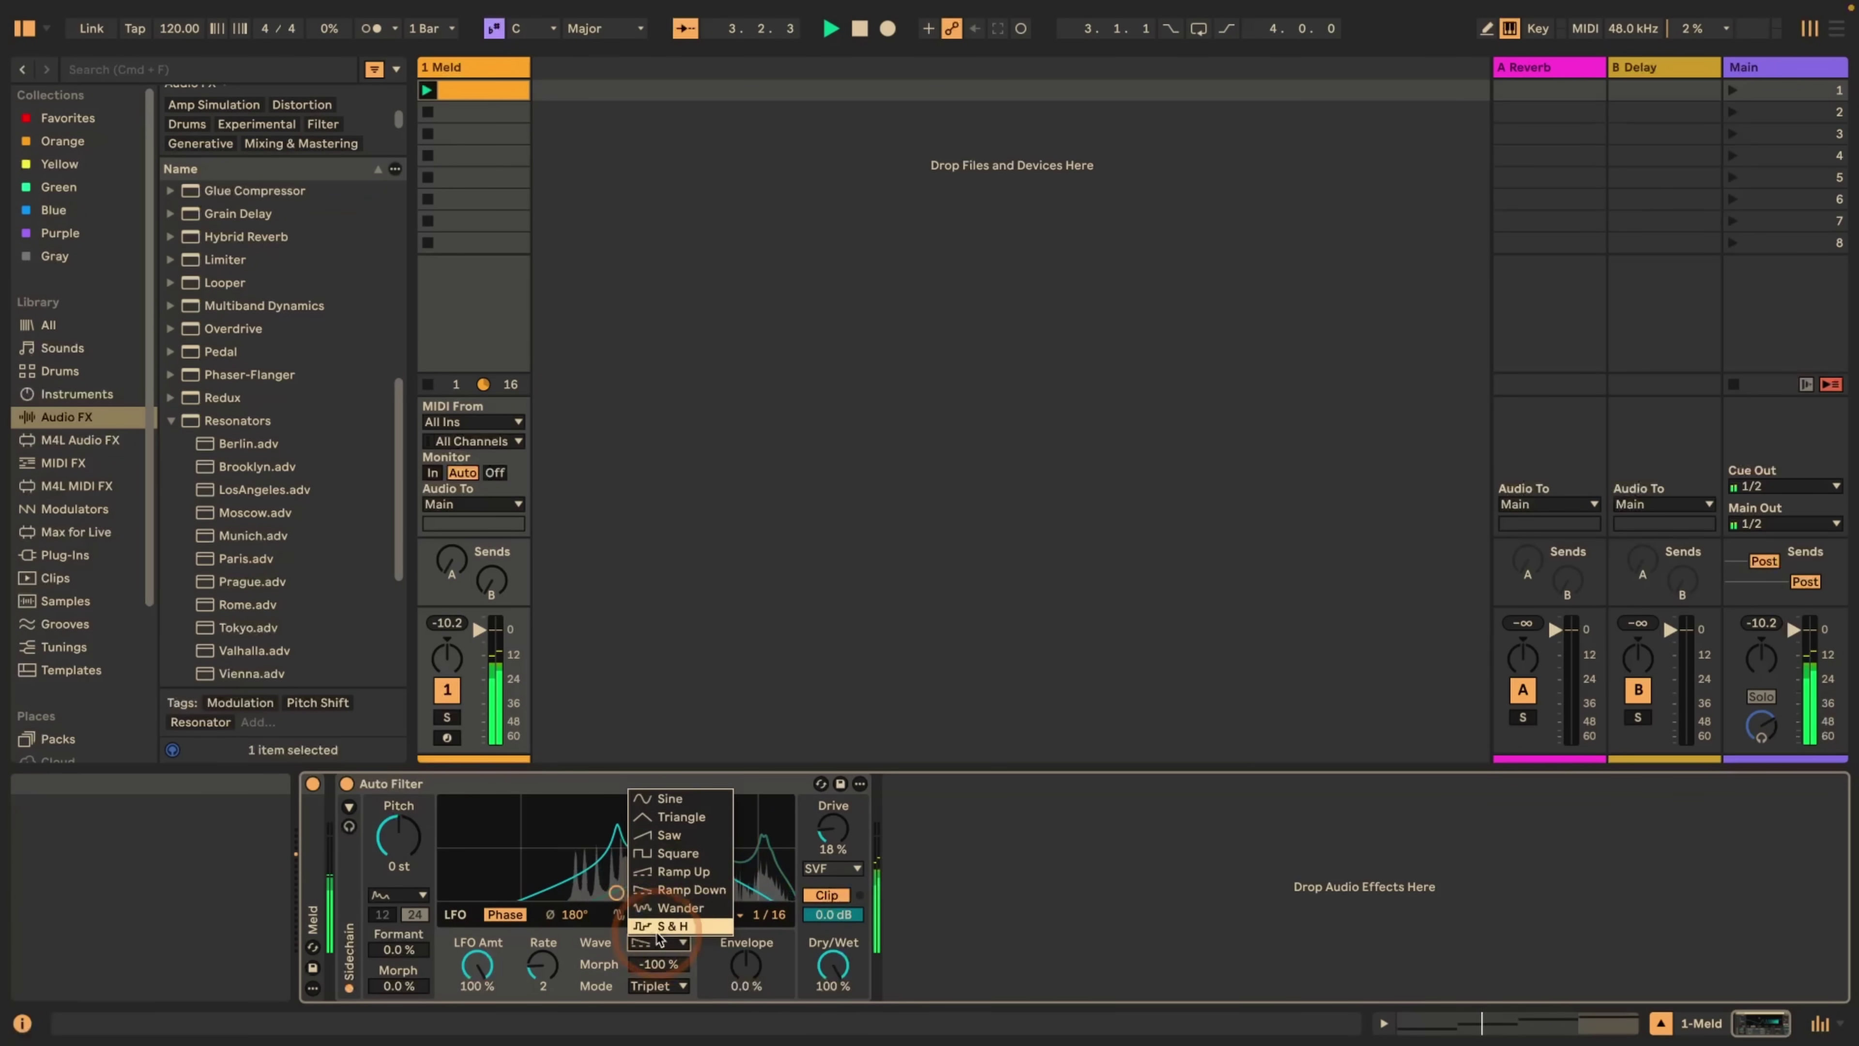
click(662, 910)
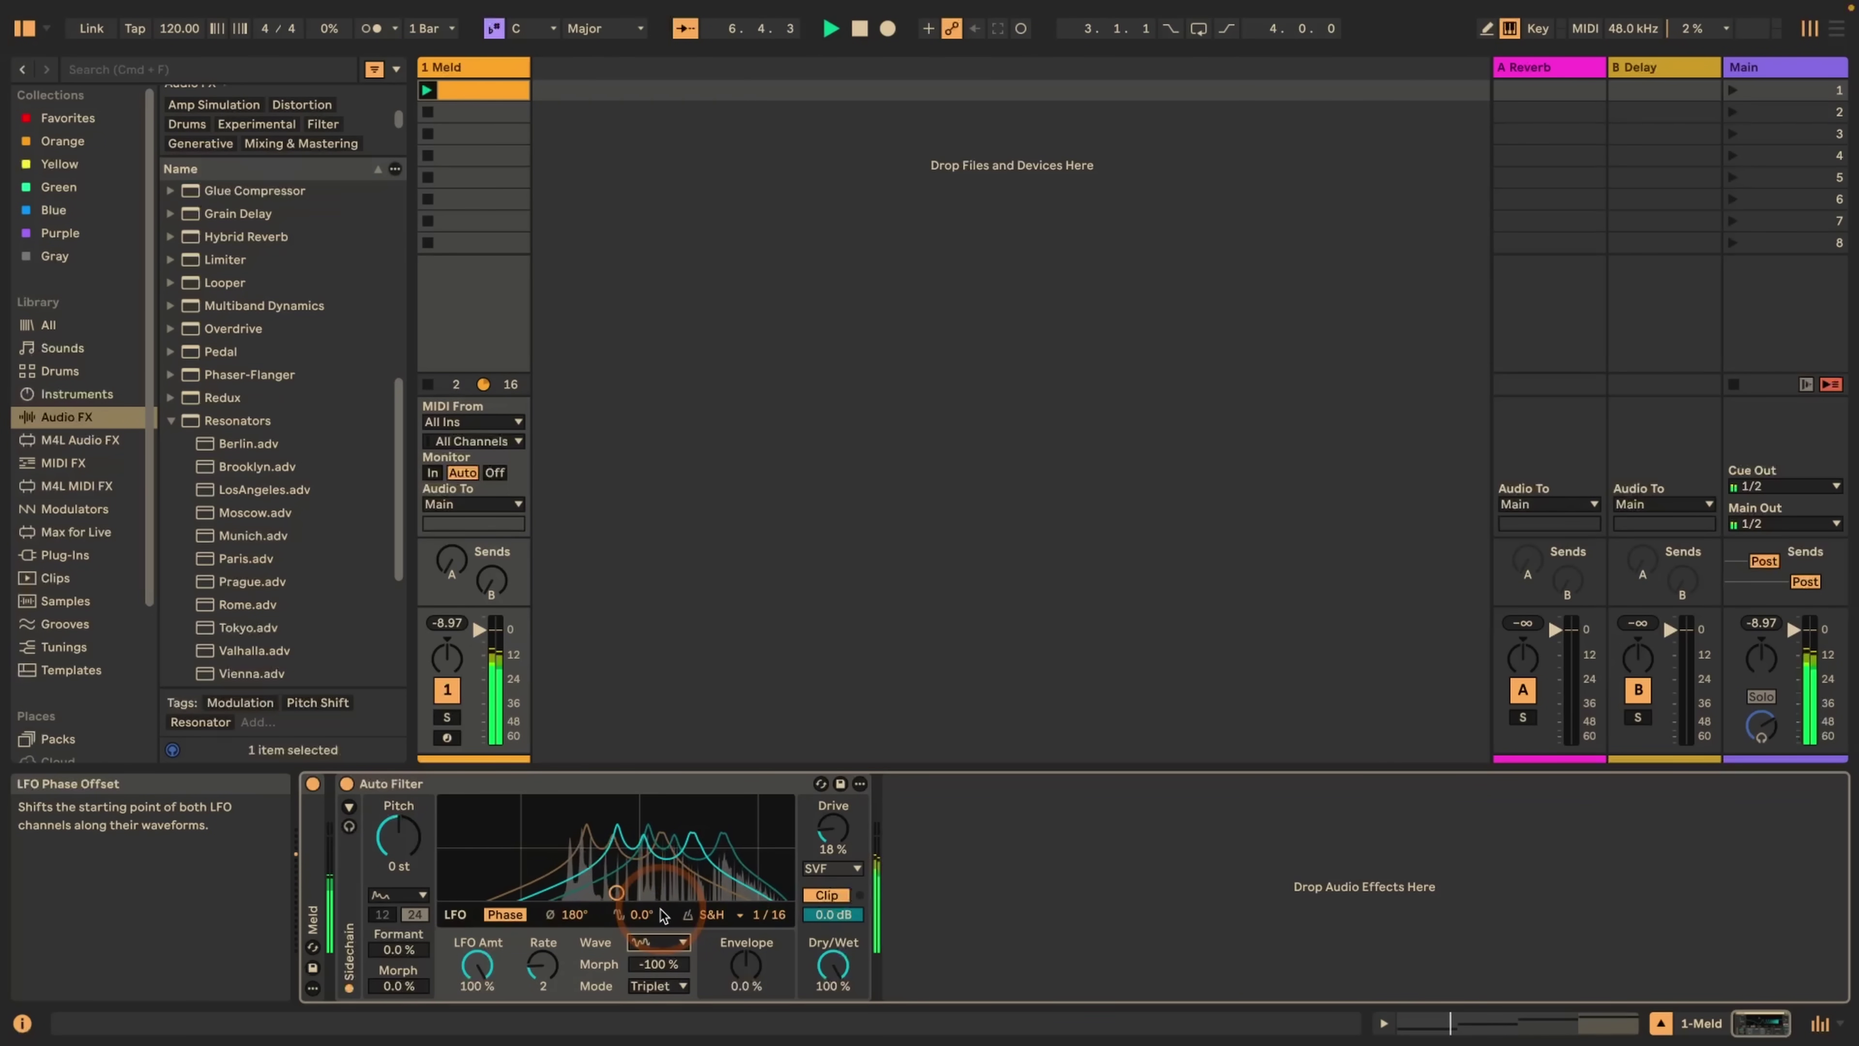
- Set the LFO to Steps, raise Morph to 31%, and switch timing to Synced
click(718, 915)
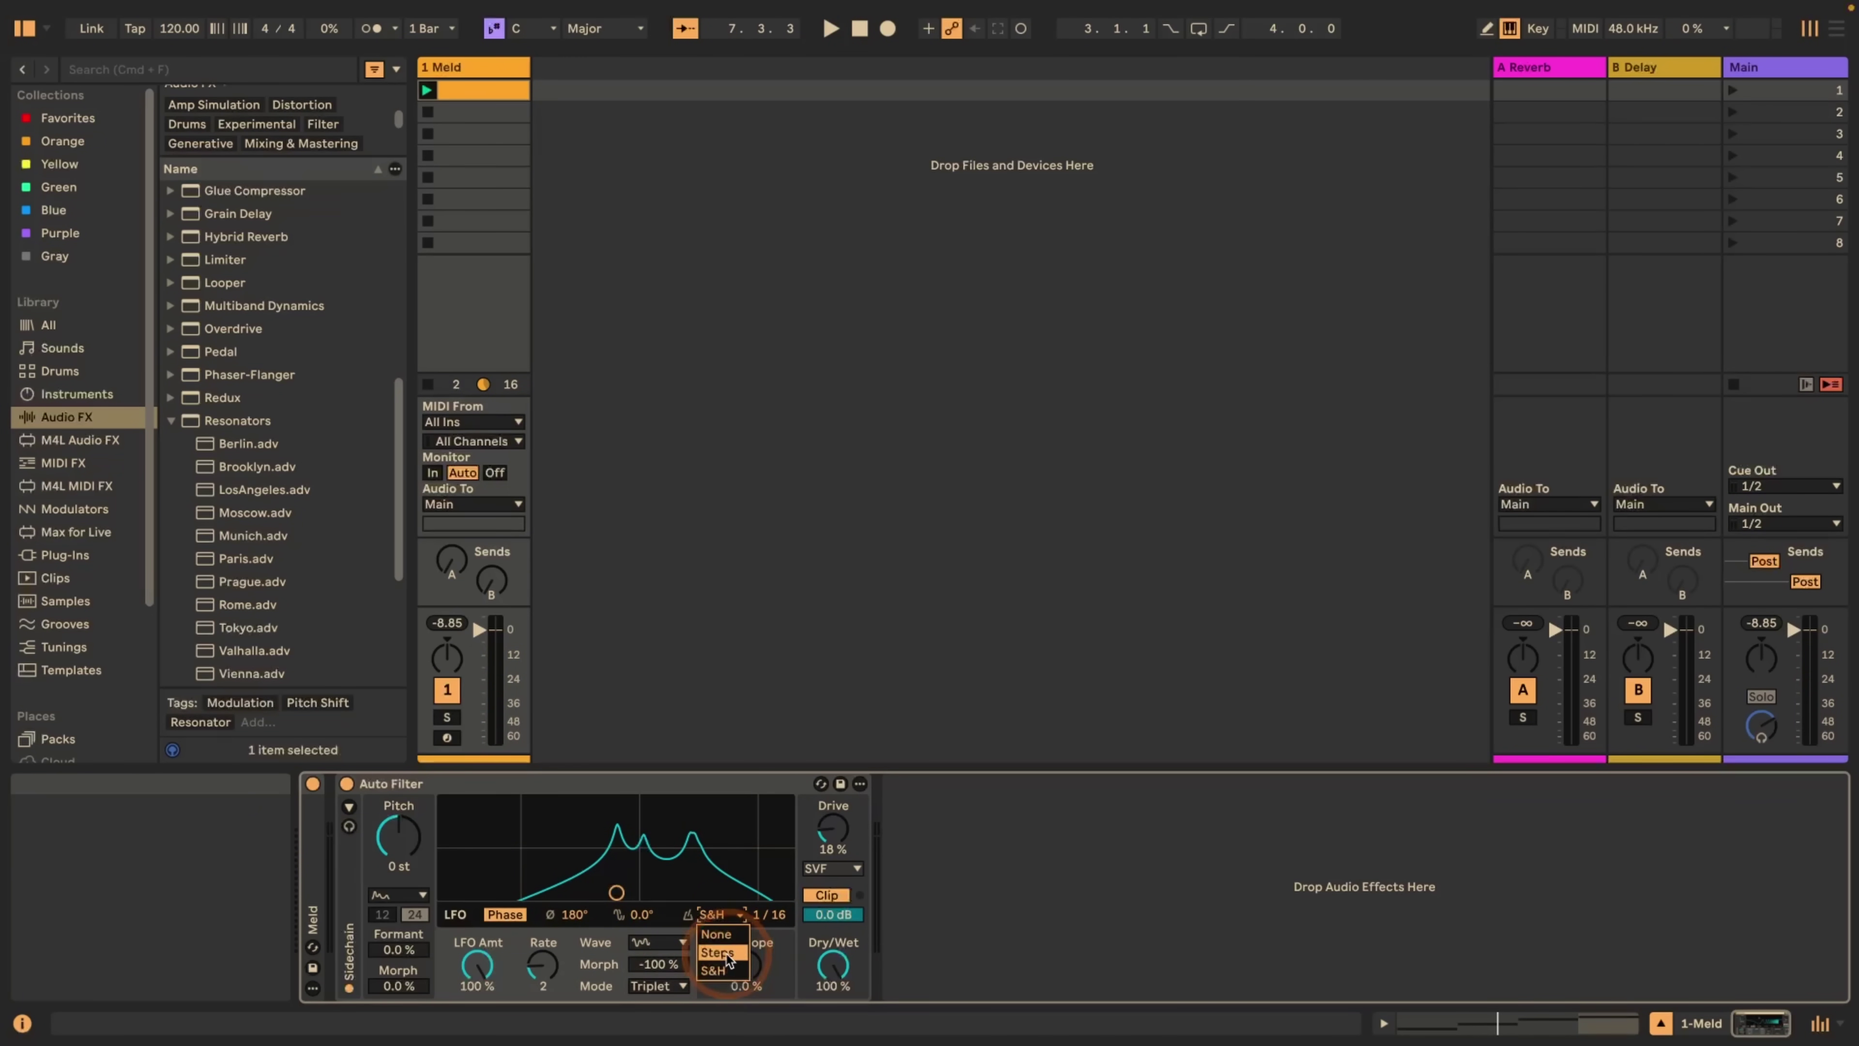
click(721, 952)
key(space)
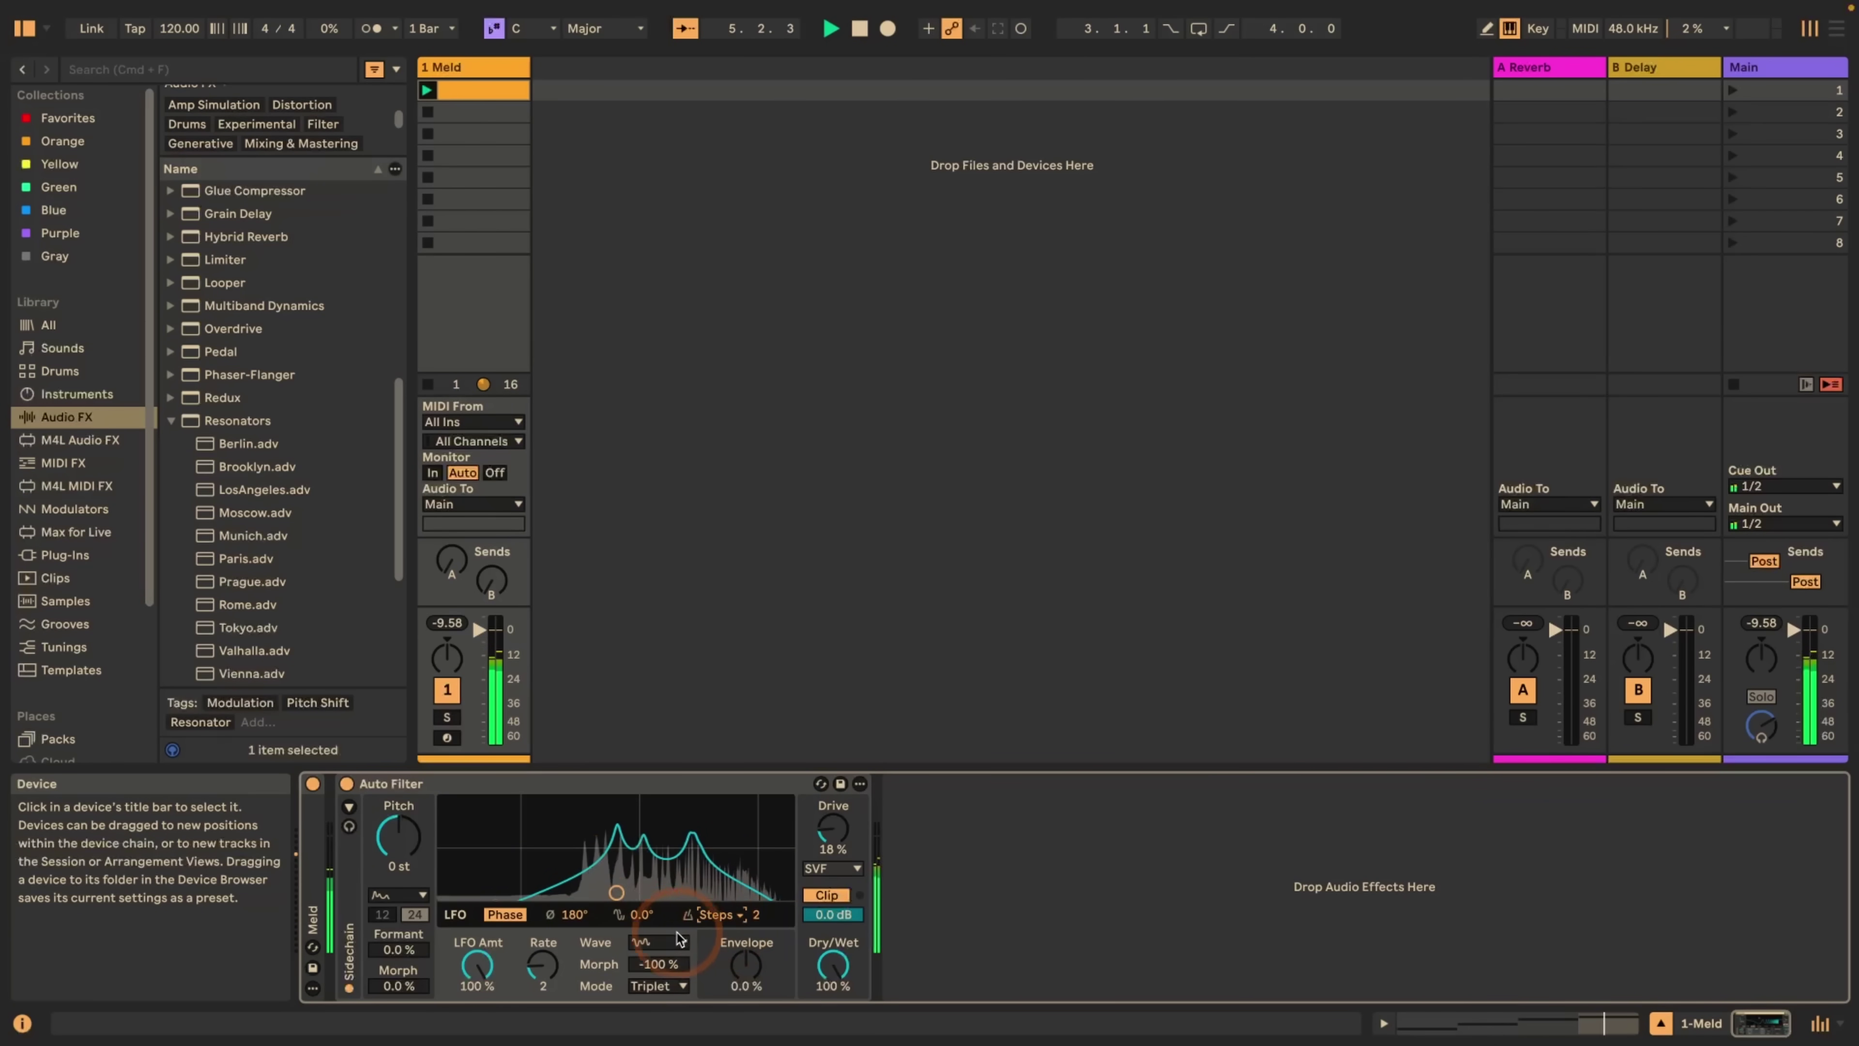
mouse_move(658, 964)
mouse_down()
mouse_move(658, 931)
mouse_move(655, 1000)
mouse_up()
click(655, 985)
click(661, 921)
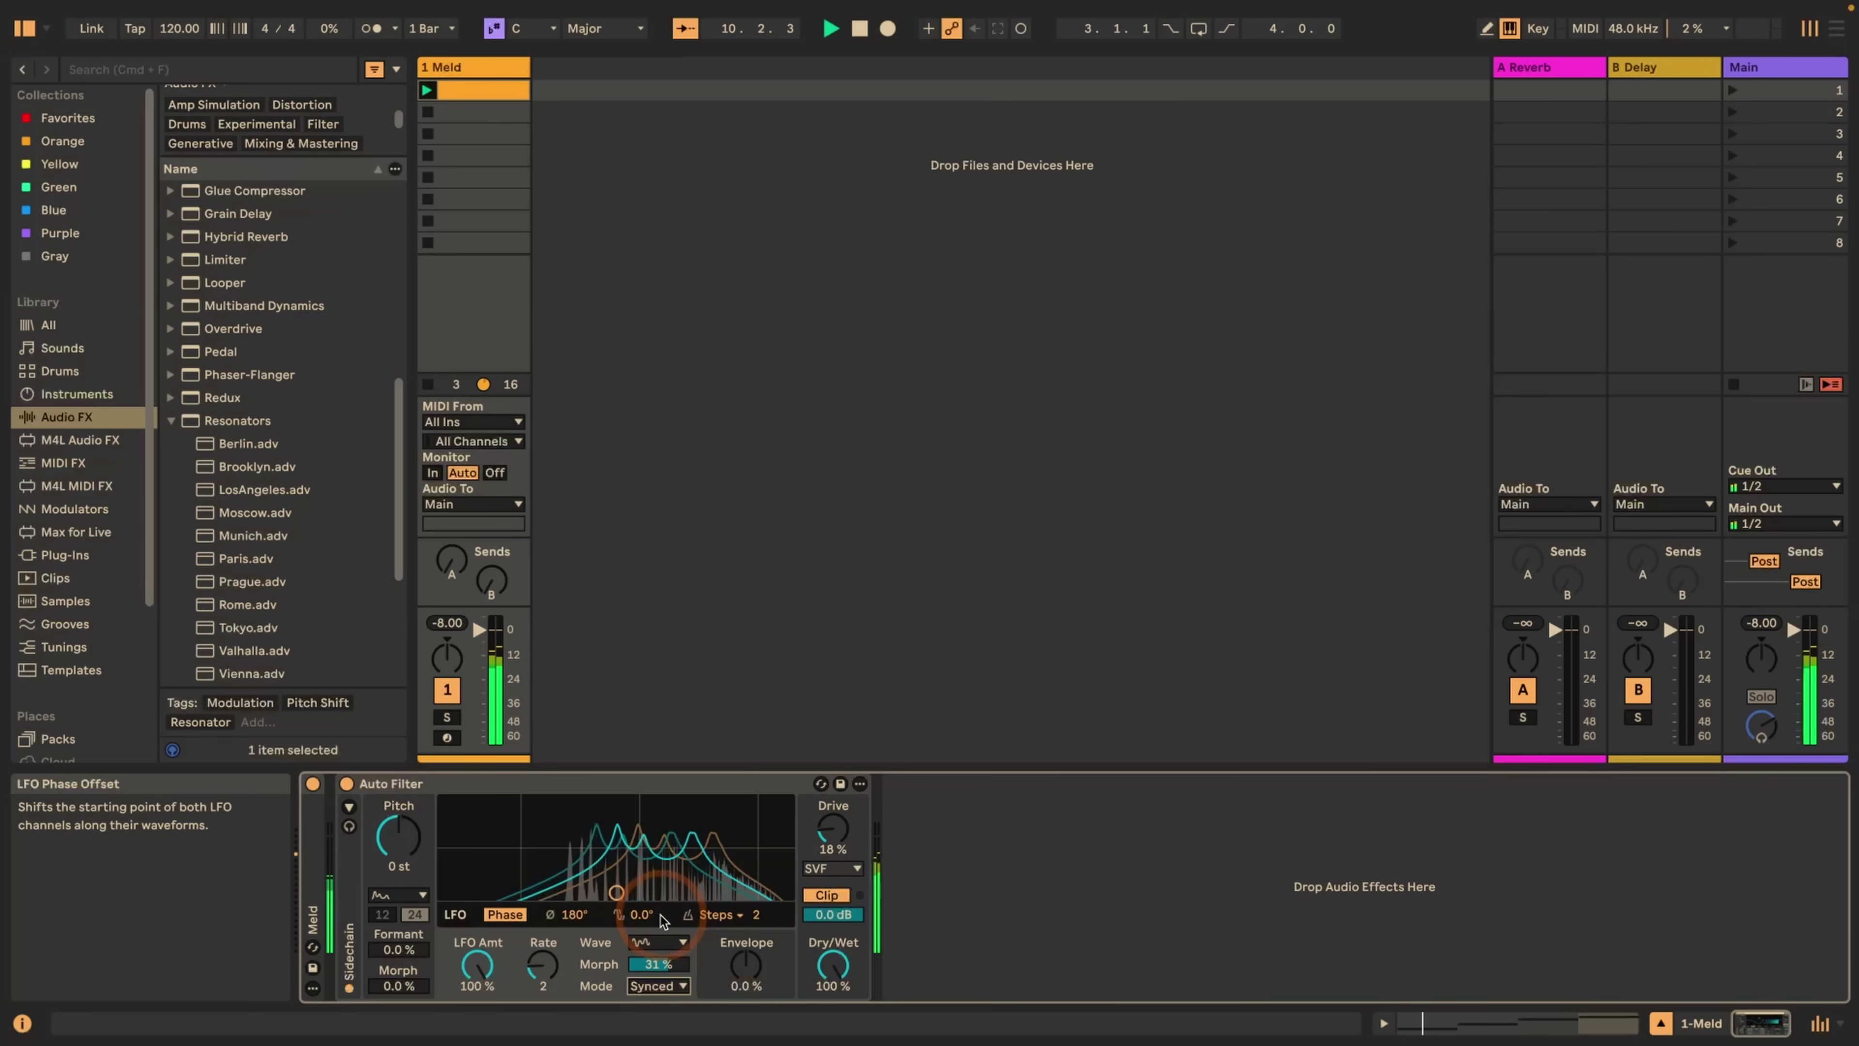
- Stop playback
key(space)
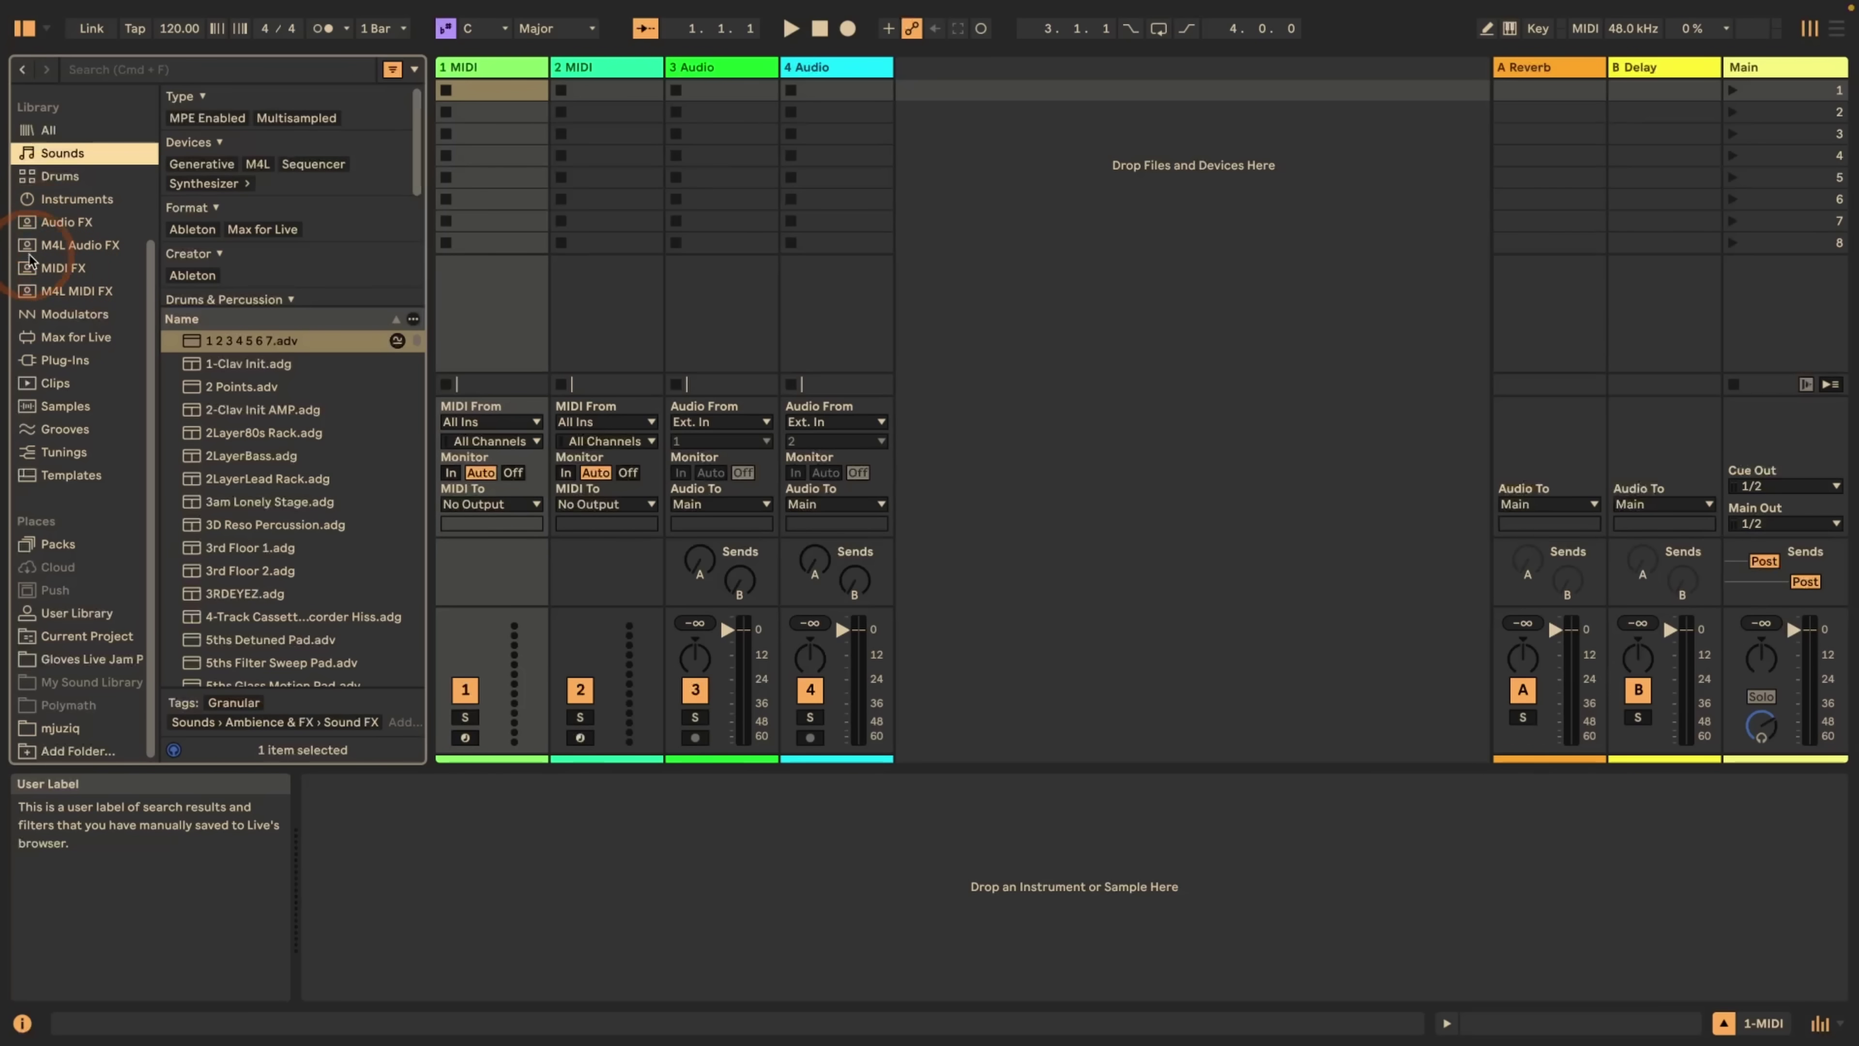
- Assign icons: waveform to Audio FX, device to M4L Audio FX, new one to MIDI FX, Max to M4L MIDI FX
right_click(56, 224)
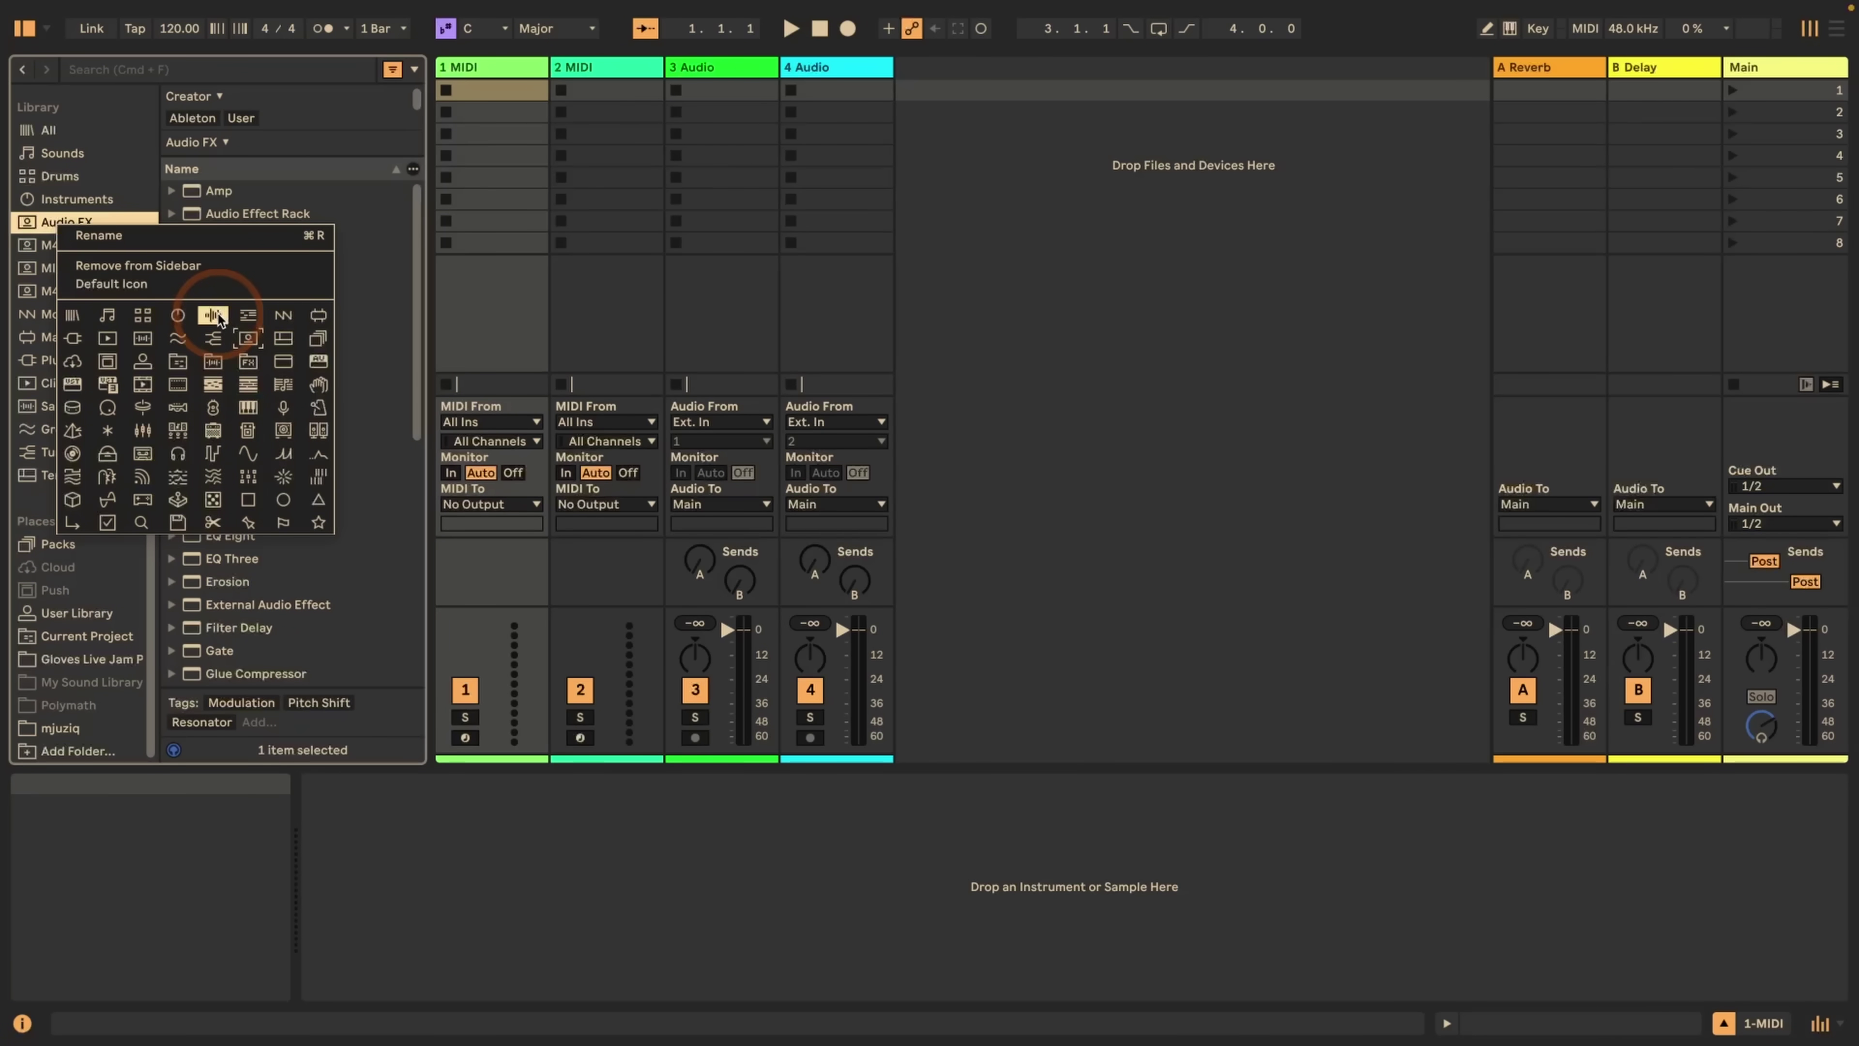
click(213, 314)
right_click(57, 439)
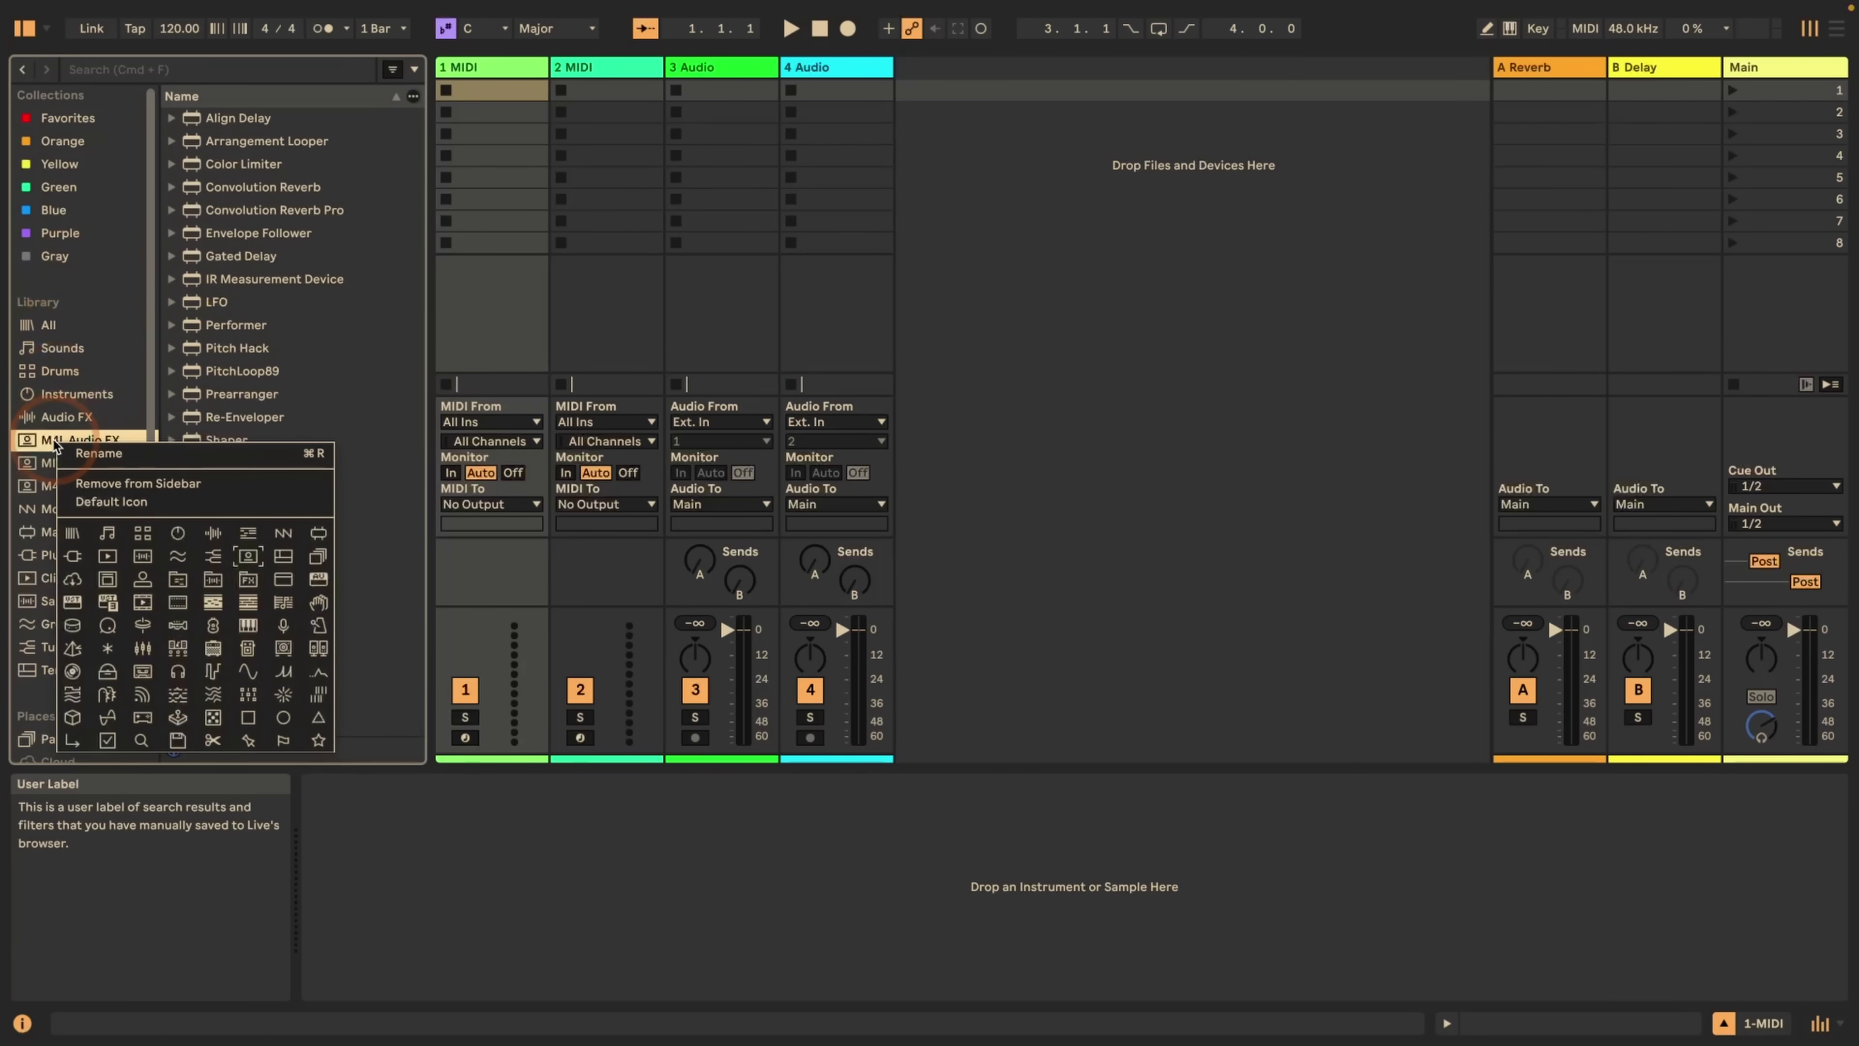
click(319, 534)
click(53, 467)
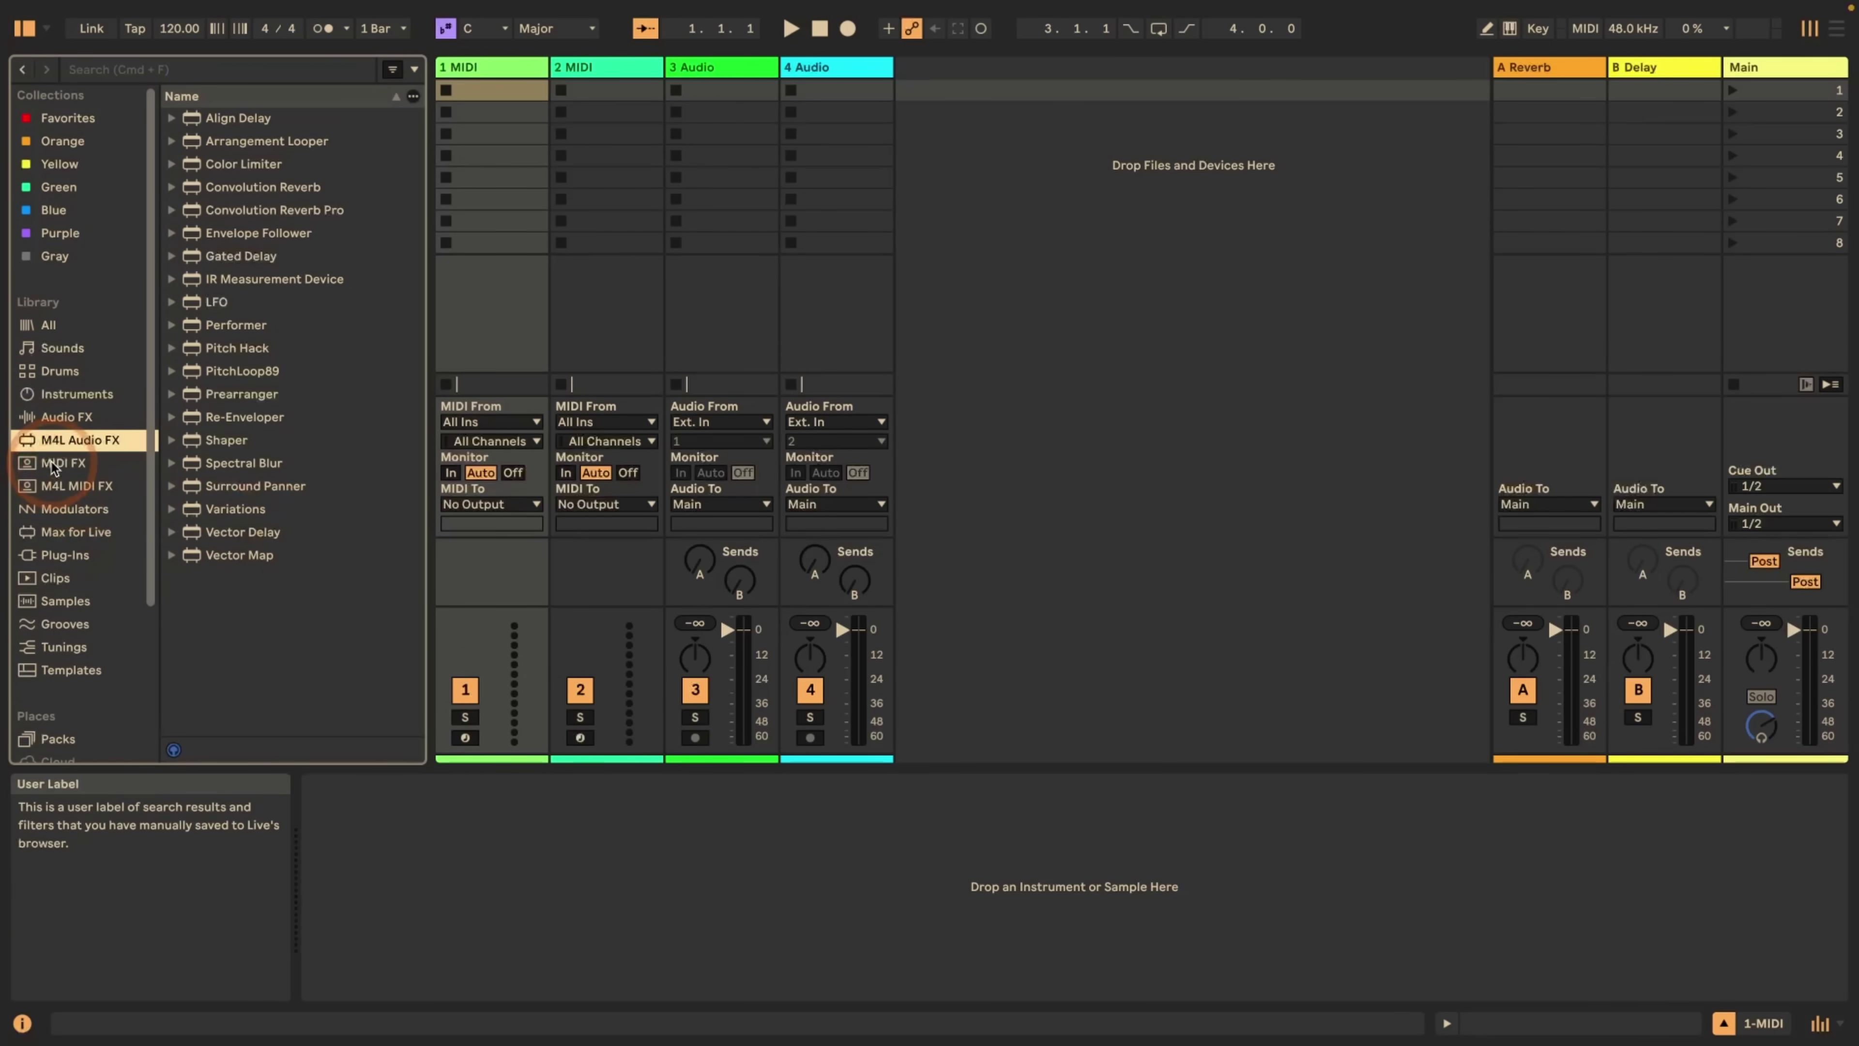
right_click(55, 466)
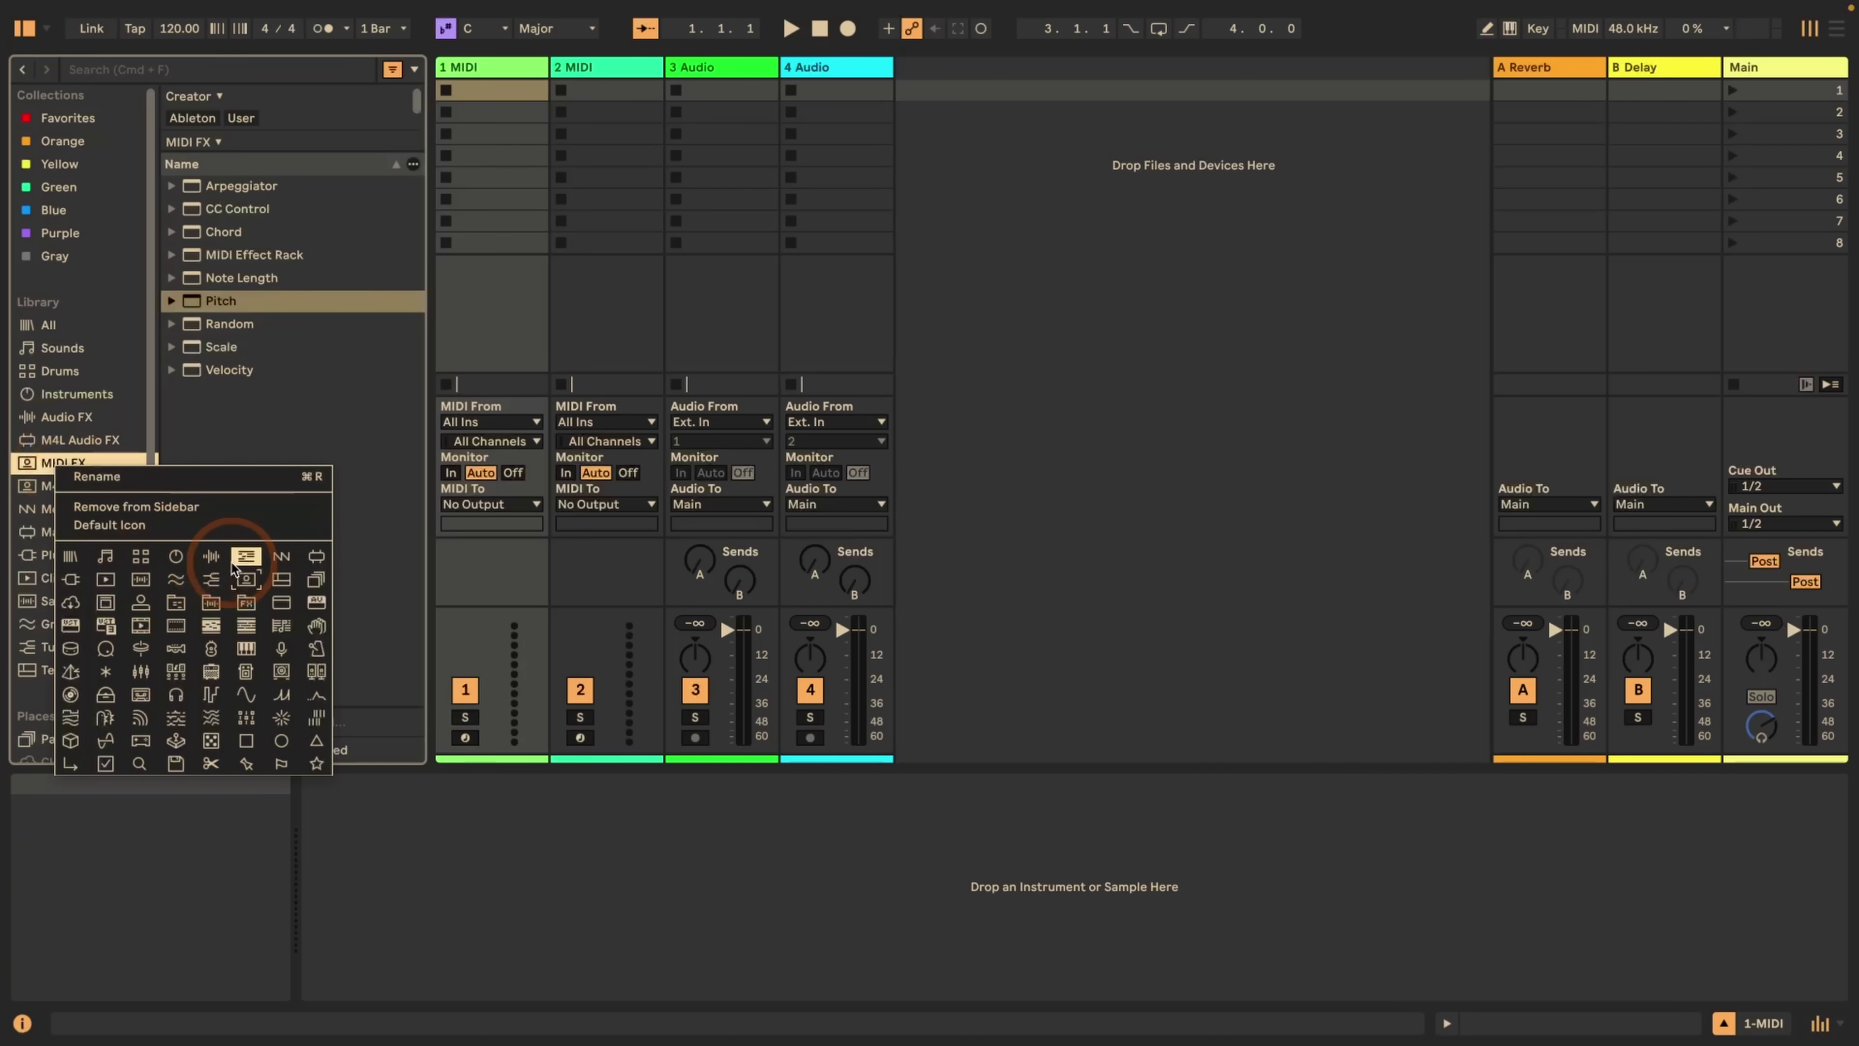
click(246, 559)
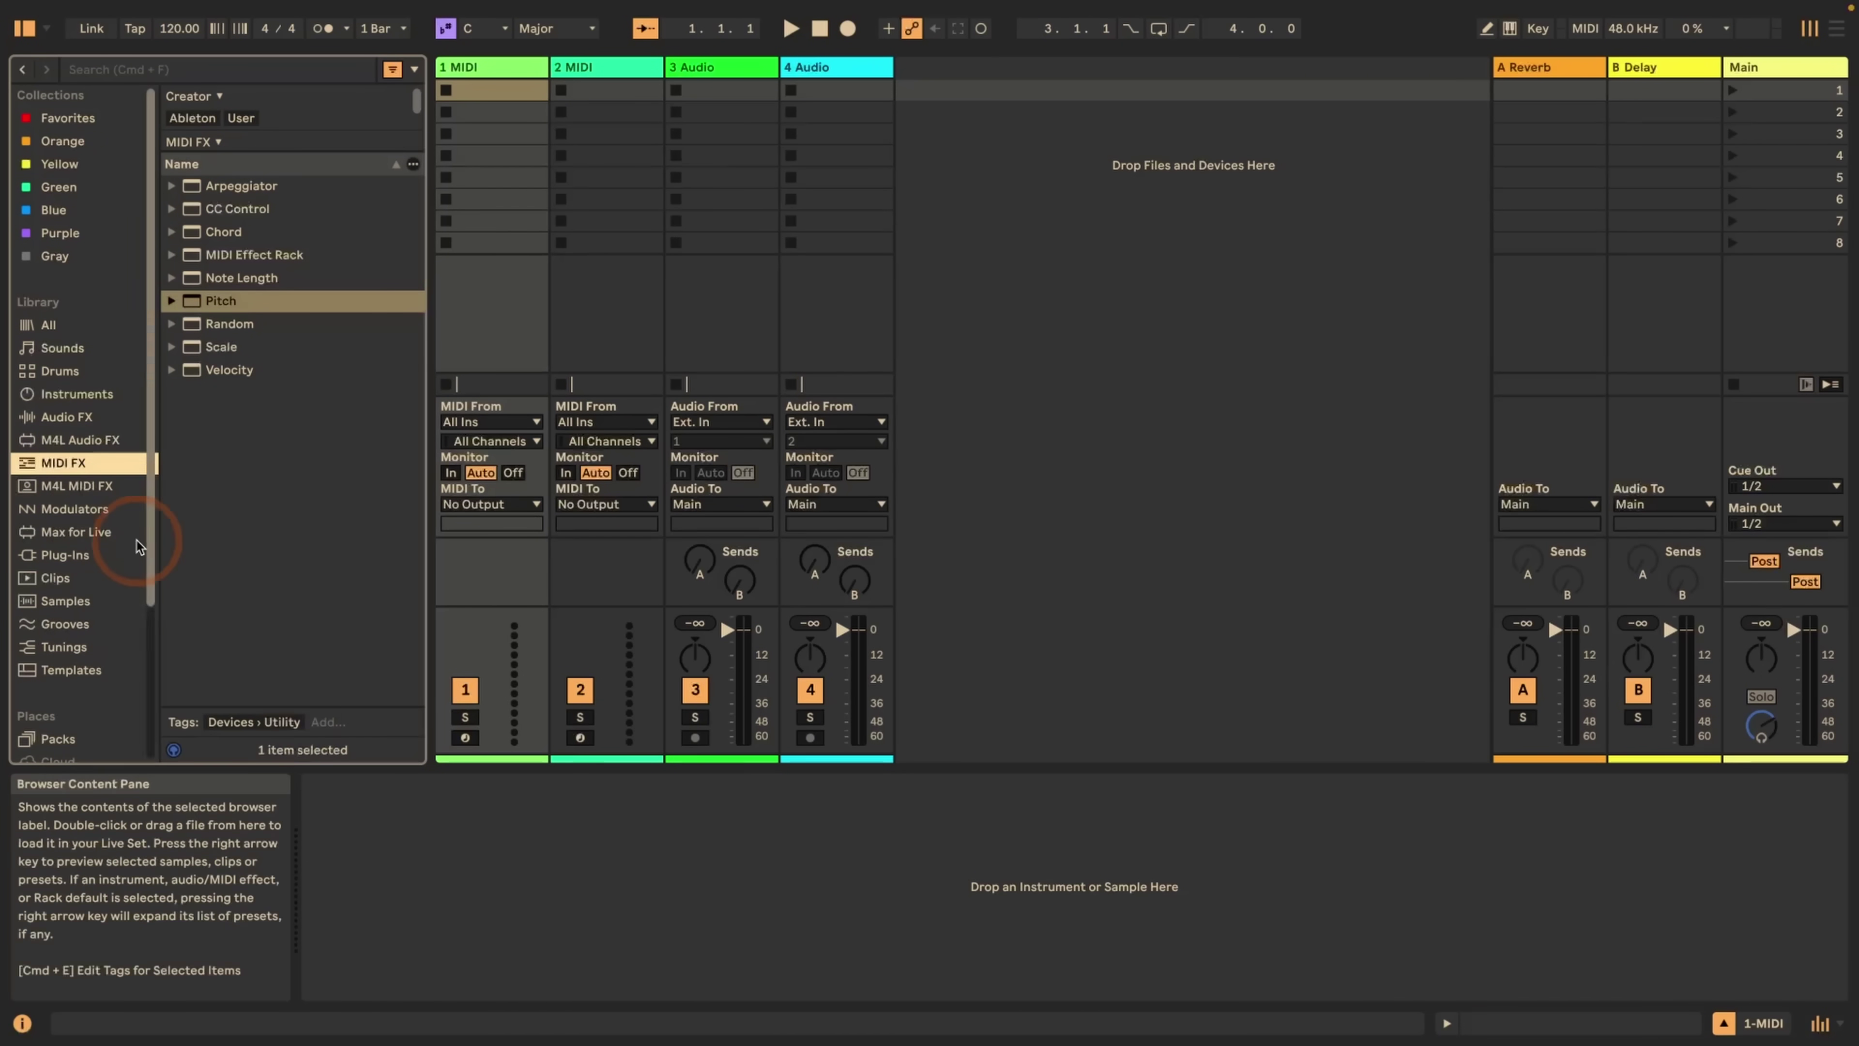
right_click(85, 492)
click(350, 586)
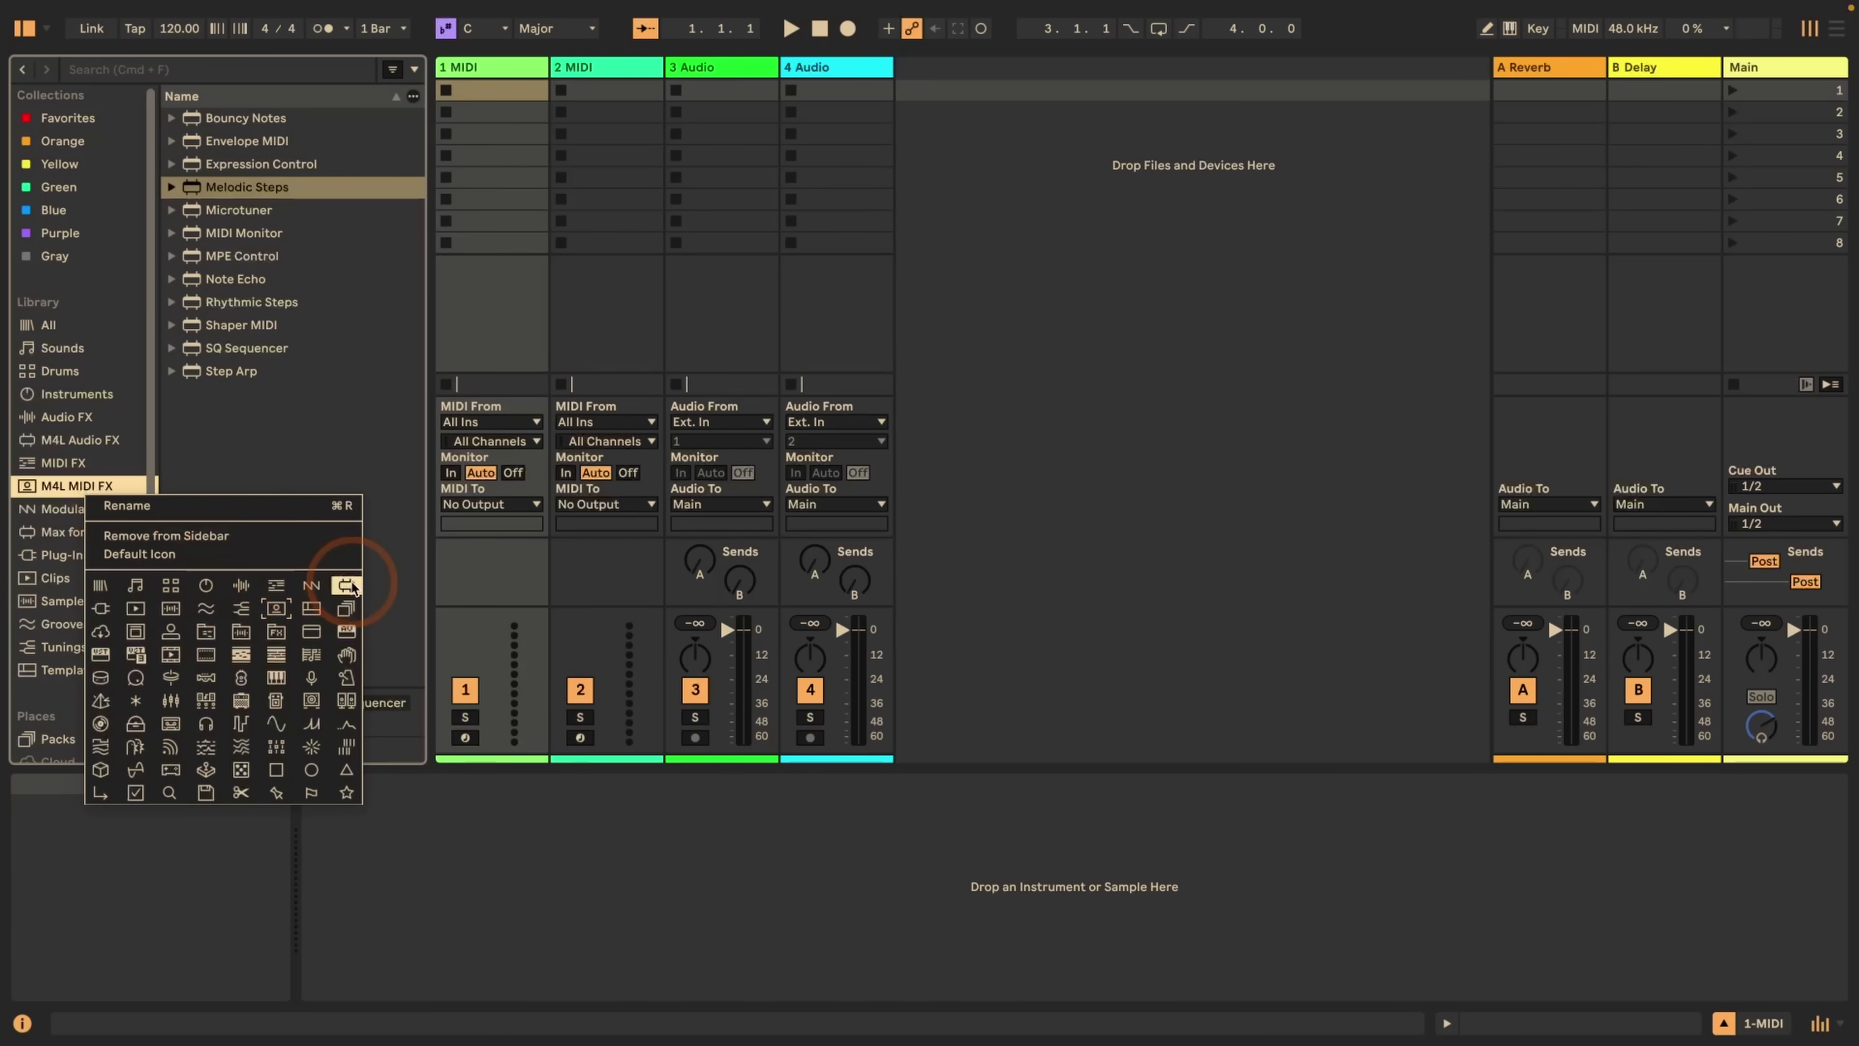
scroll(96, 521, down, 2)
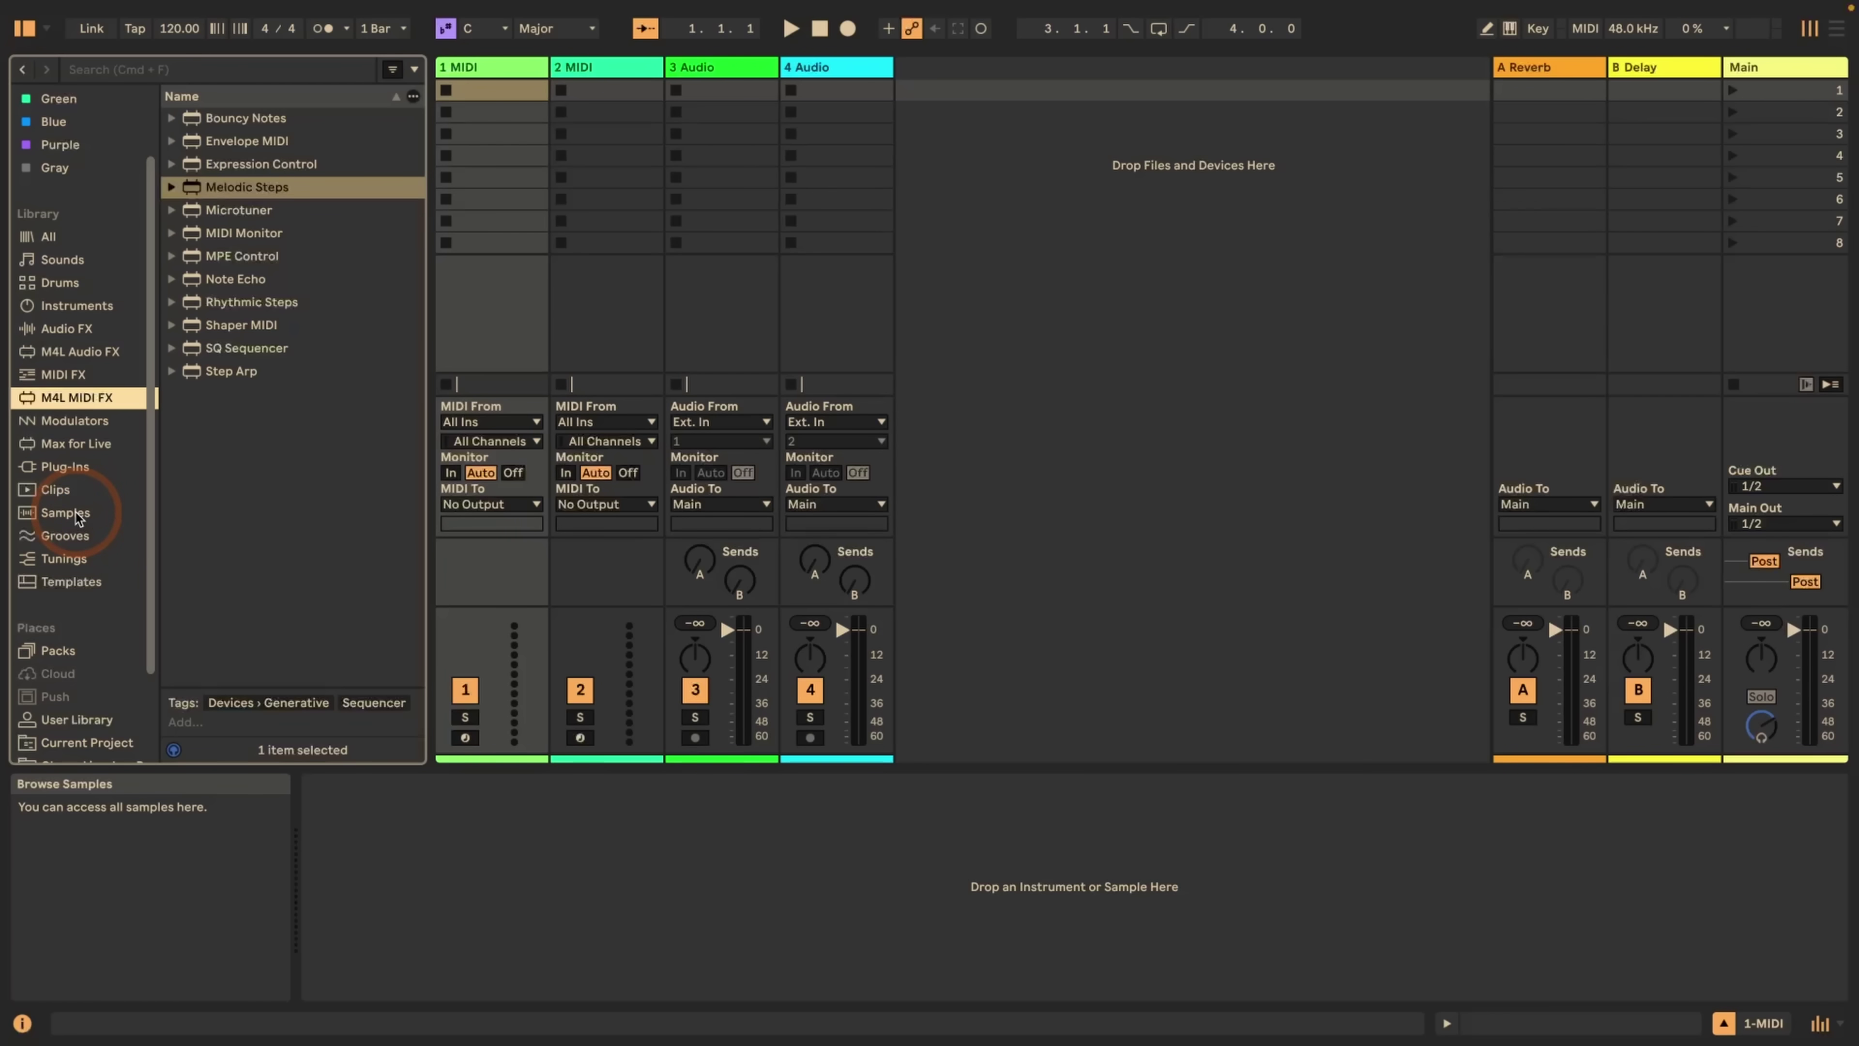
- Open the Samples label's icon options and dismiss them
right_click(76, 516)
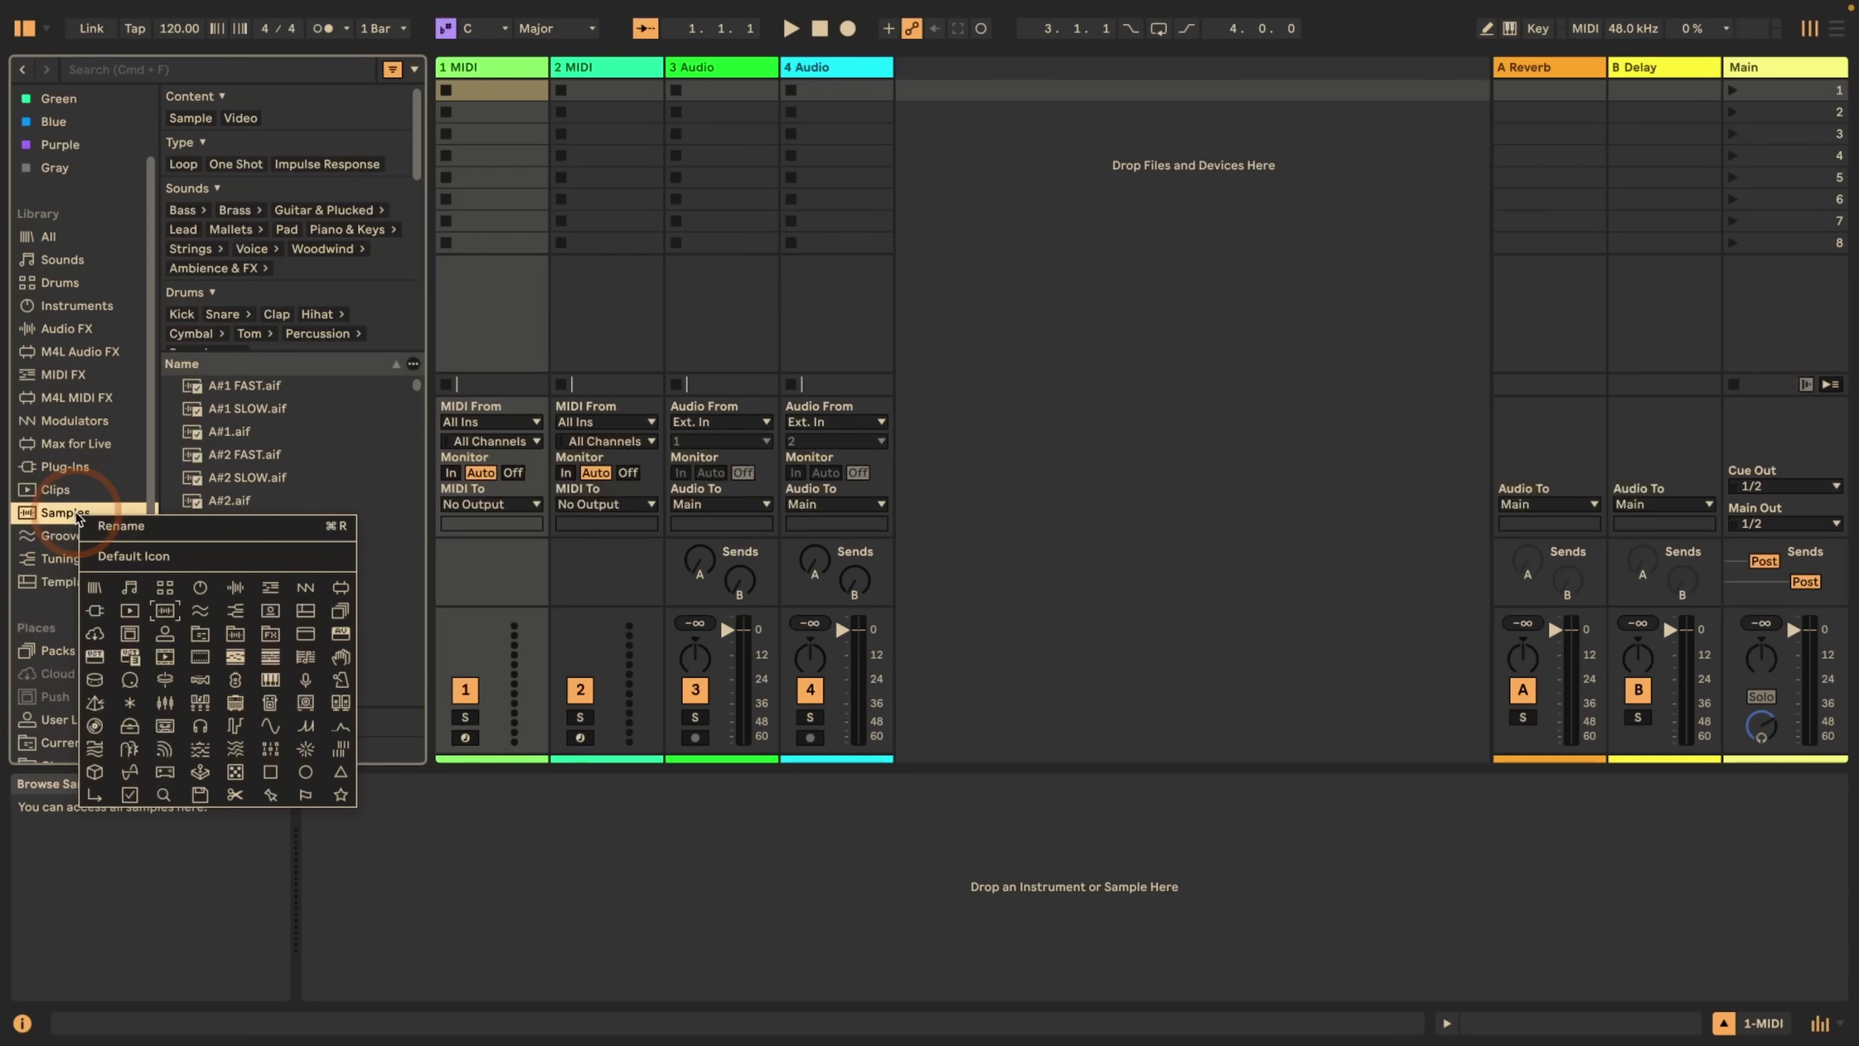
click(161, 559)
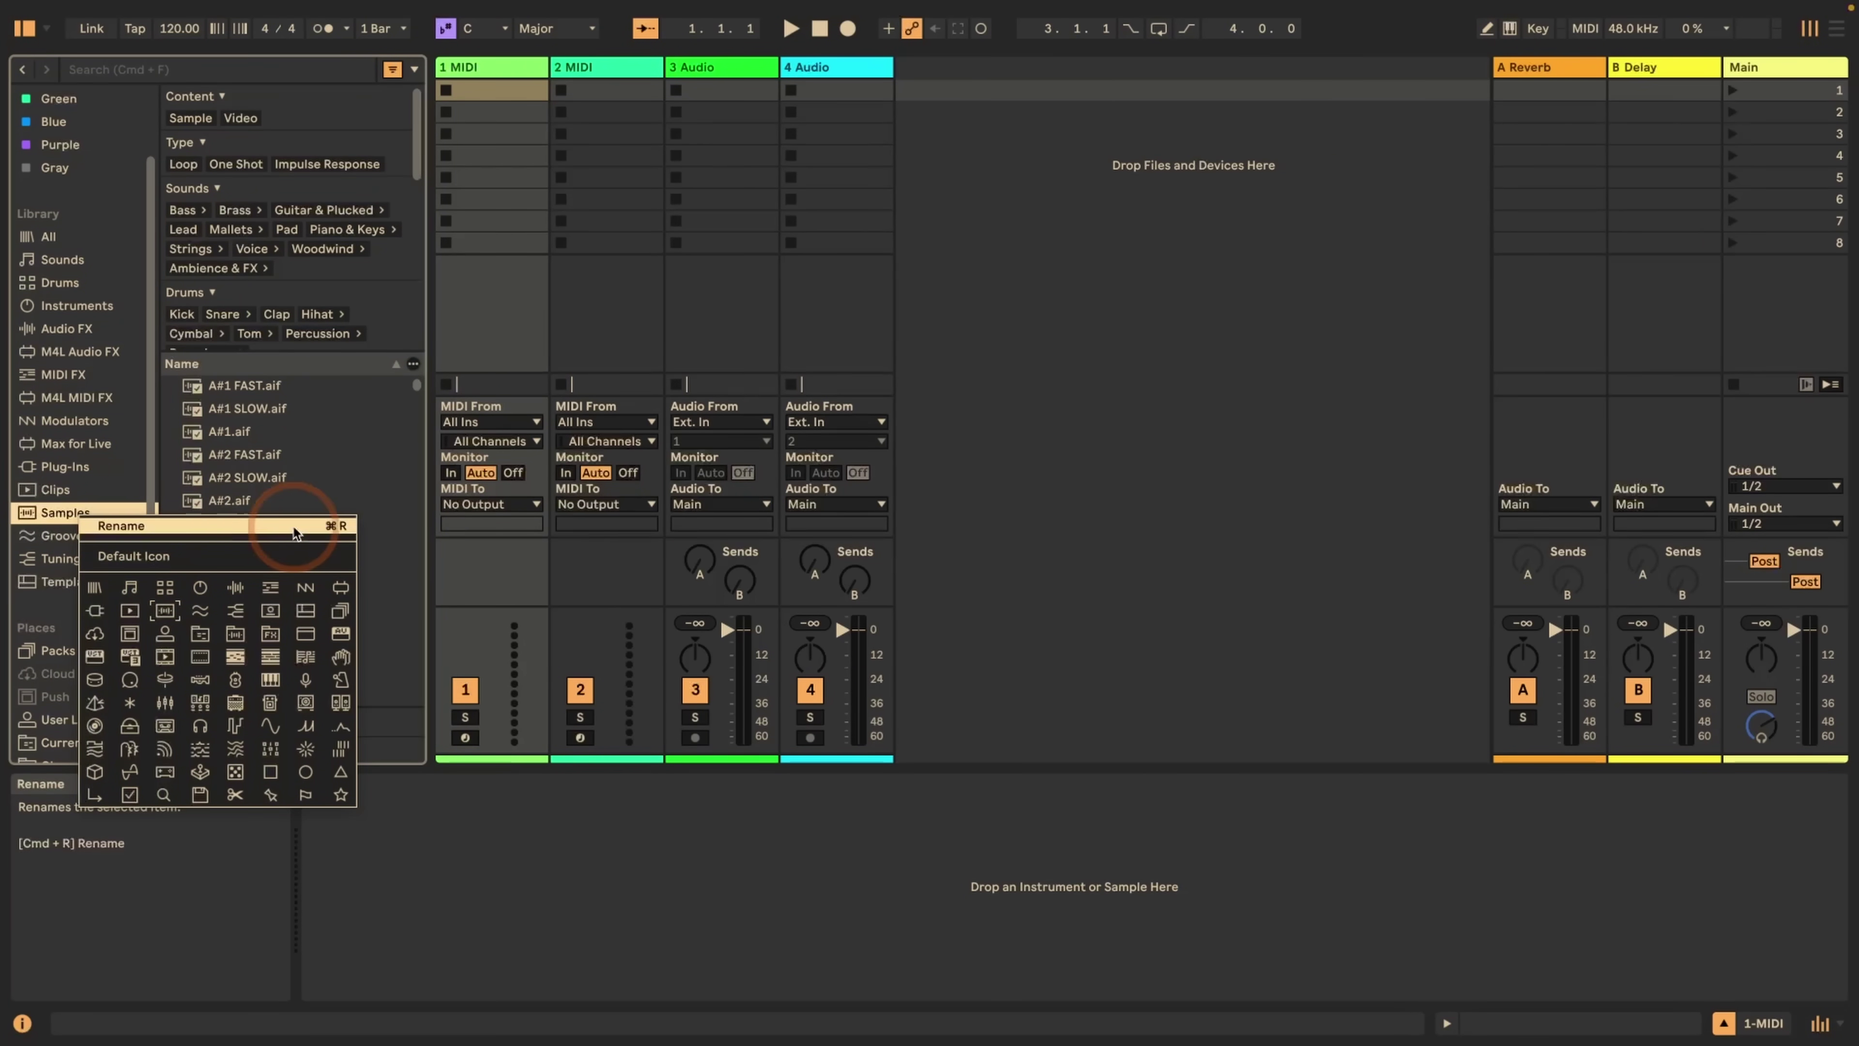
click(63, 557)
scroll(64, 554, down, 3)
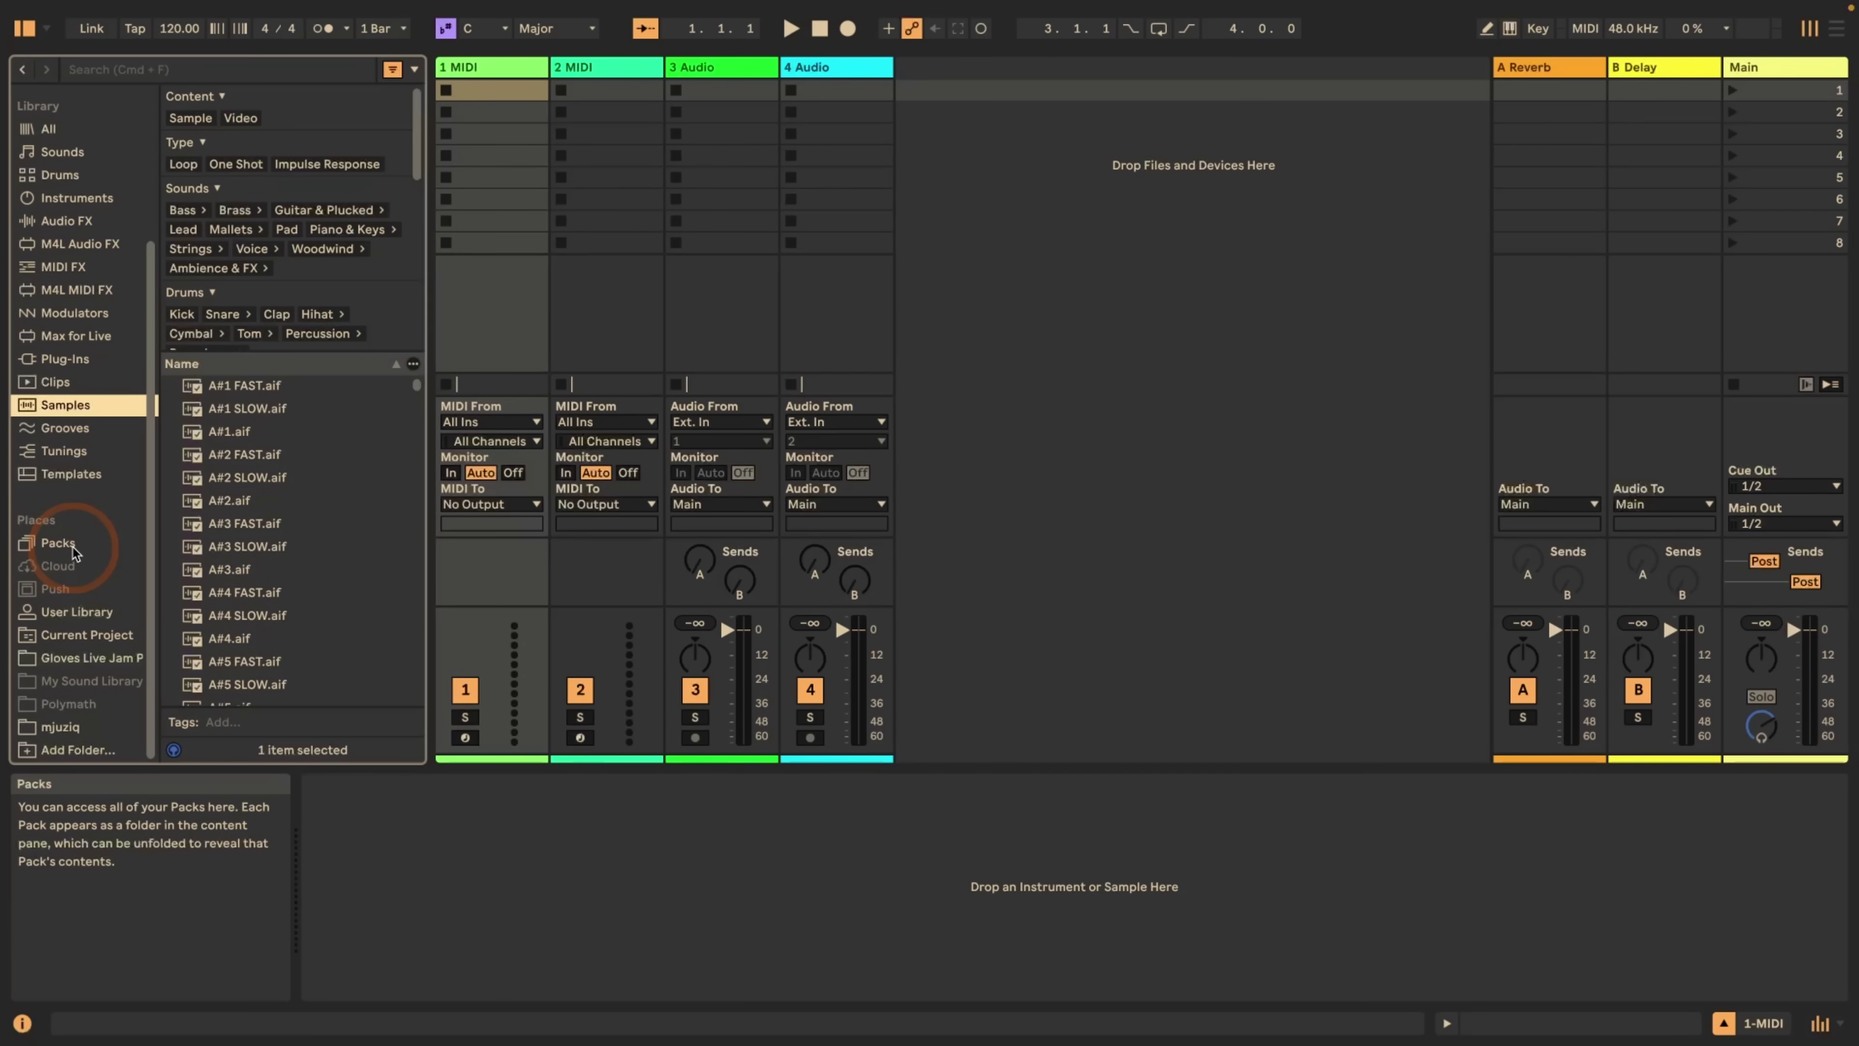
- Give the Gloves Live Jam place a sparkle icon and the user folder place a star icon
right_click(76, 659)
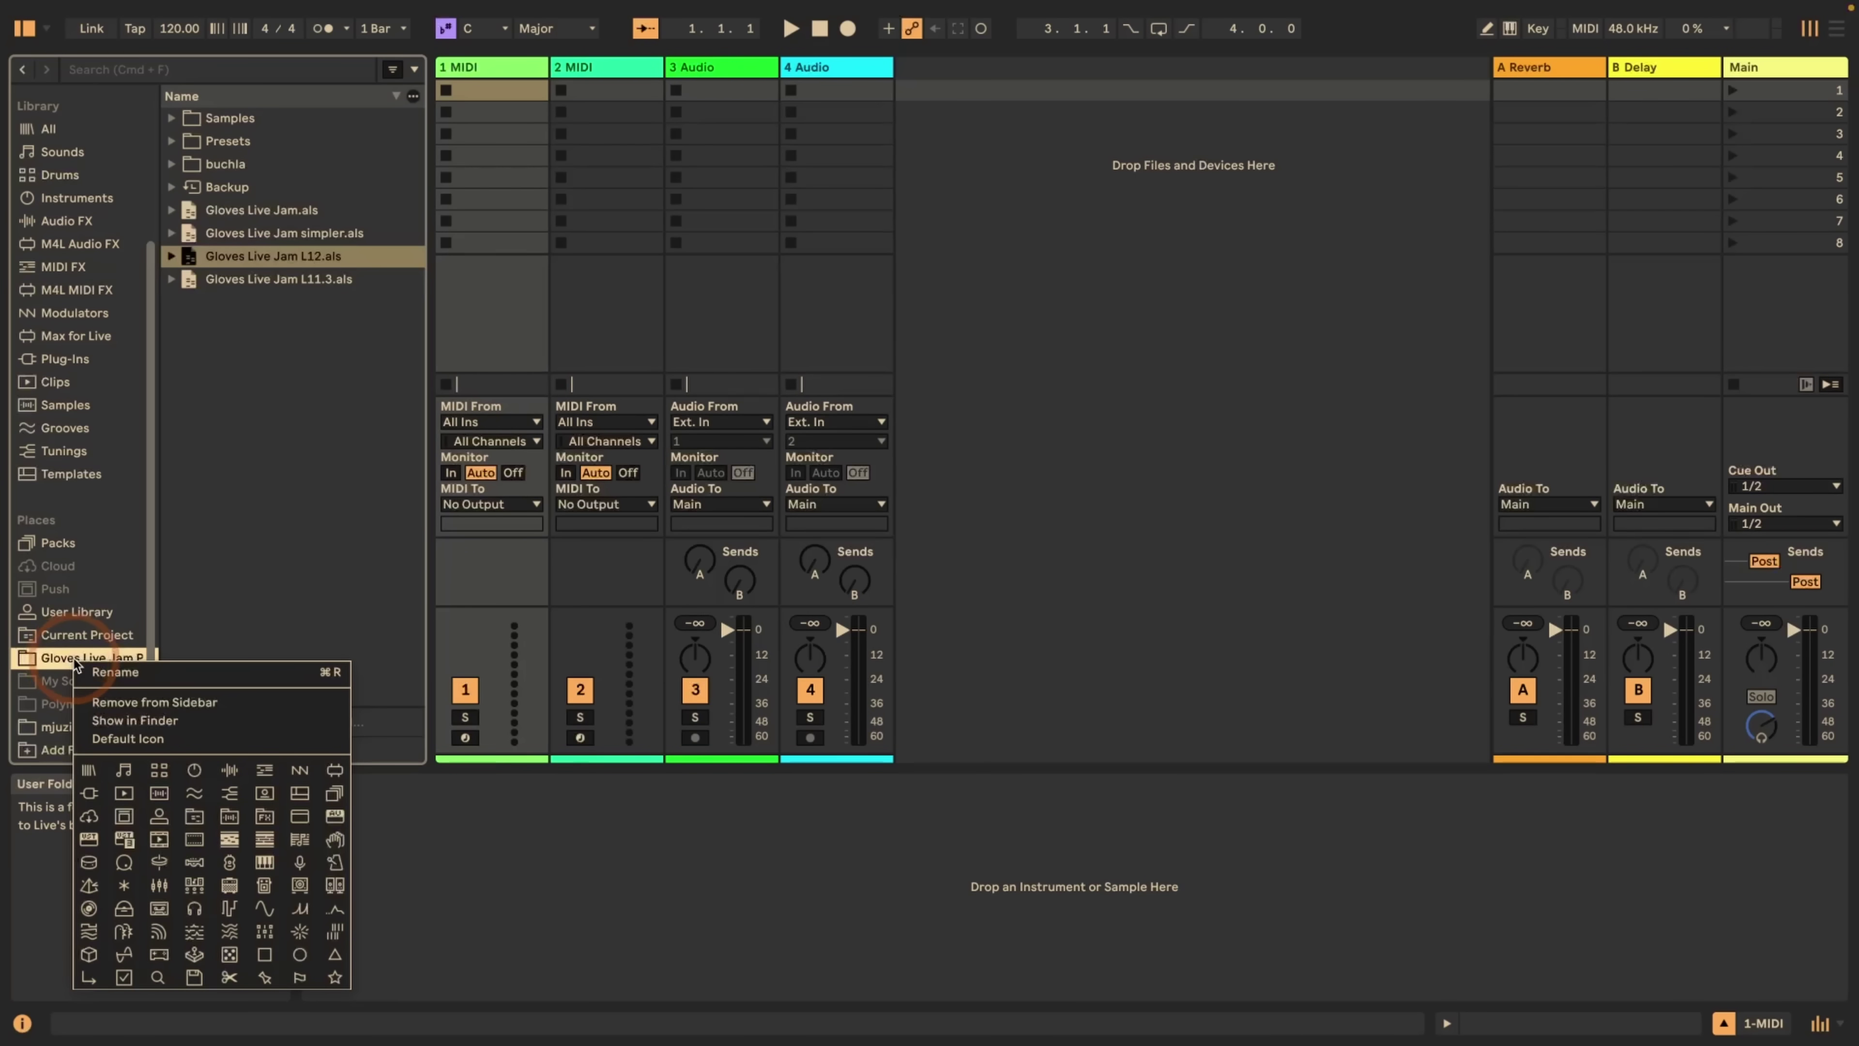
click(299, 933)
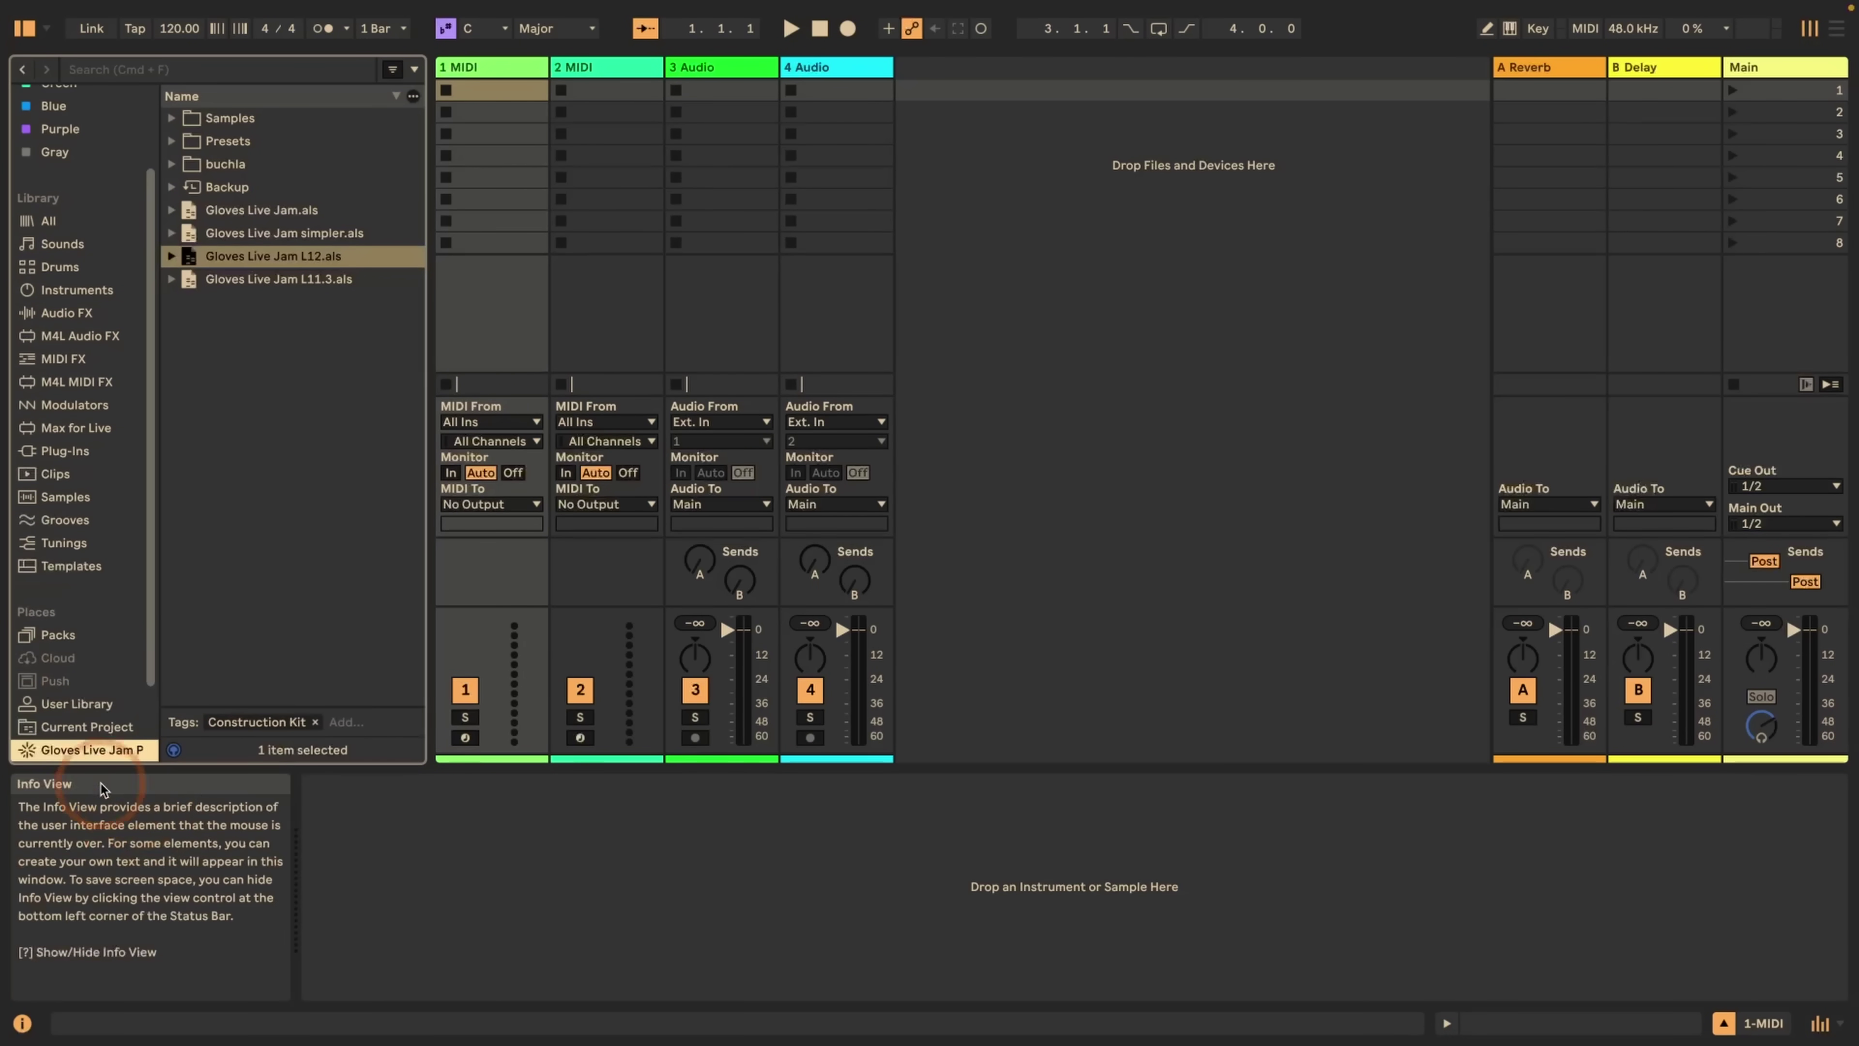
click(66, 778)
right_click(60, 727)
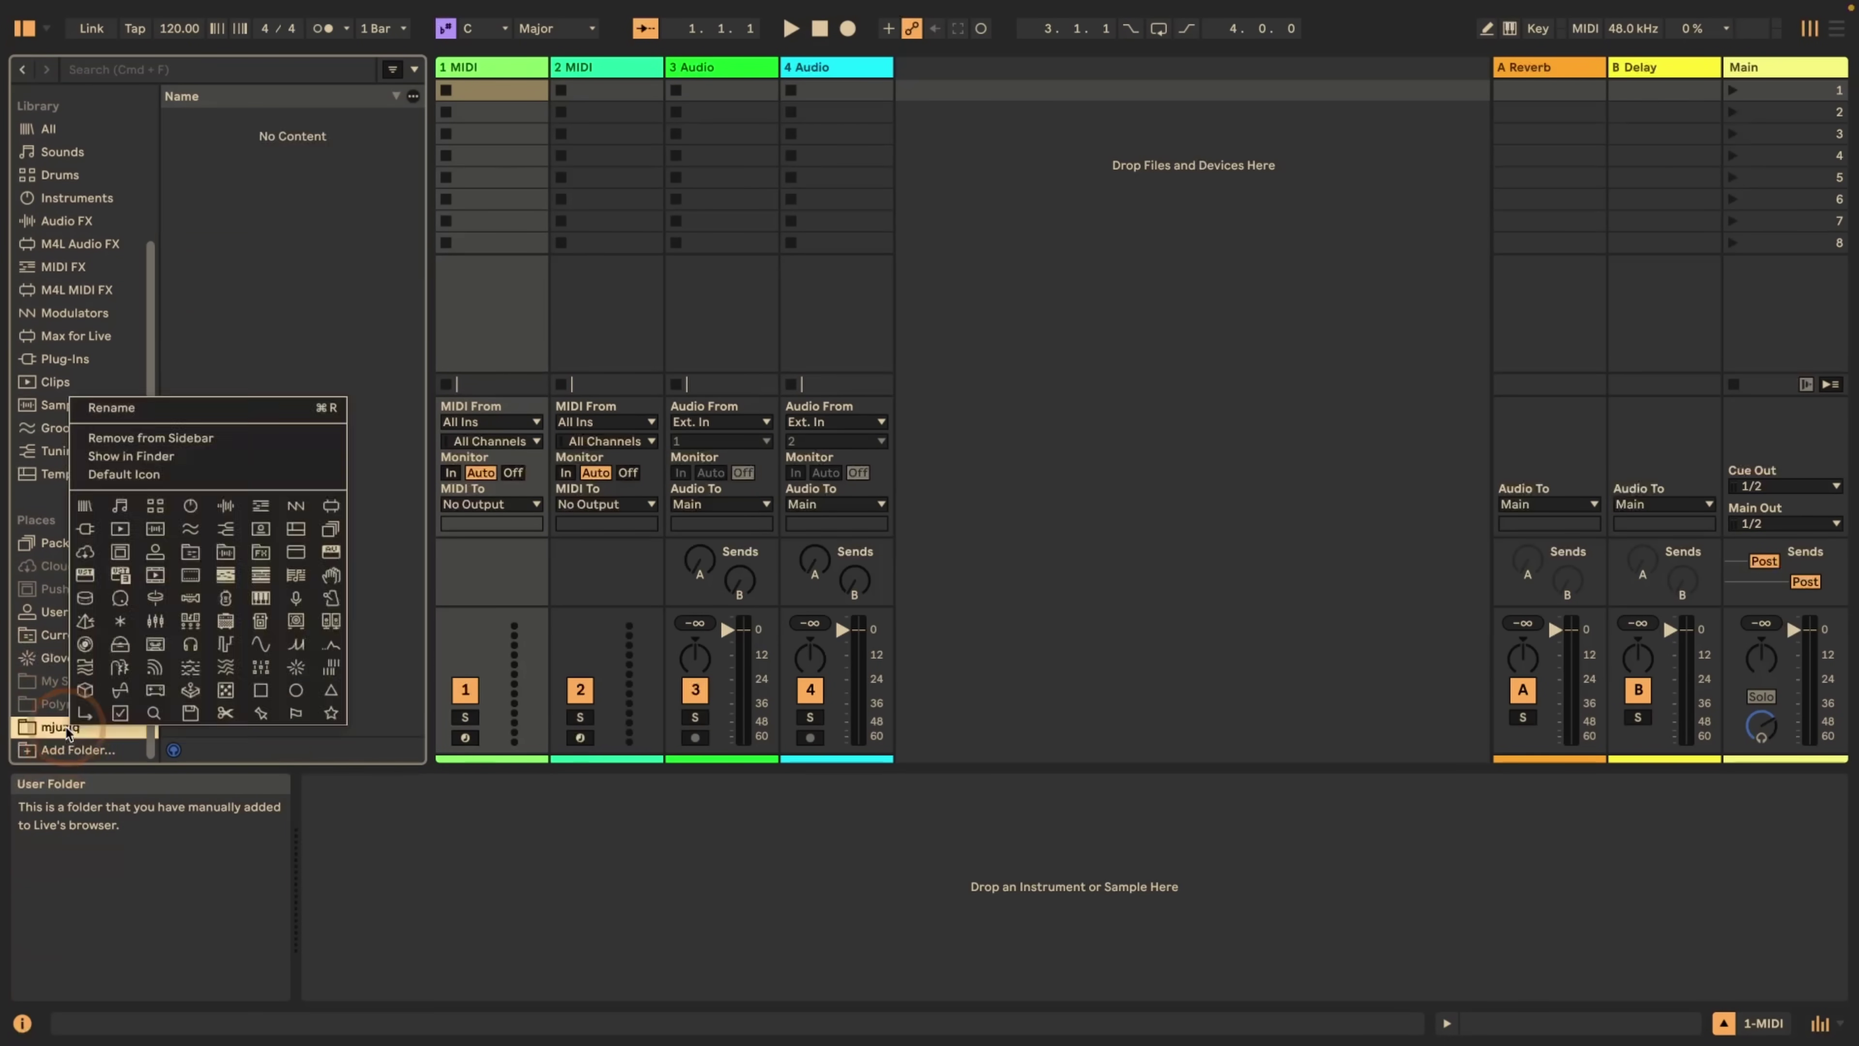
click(362, 704)
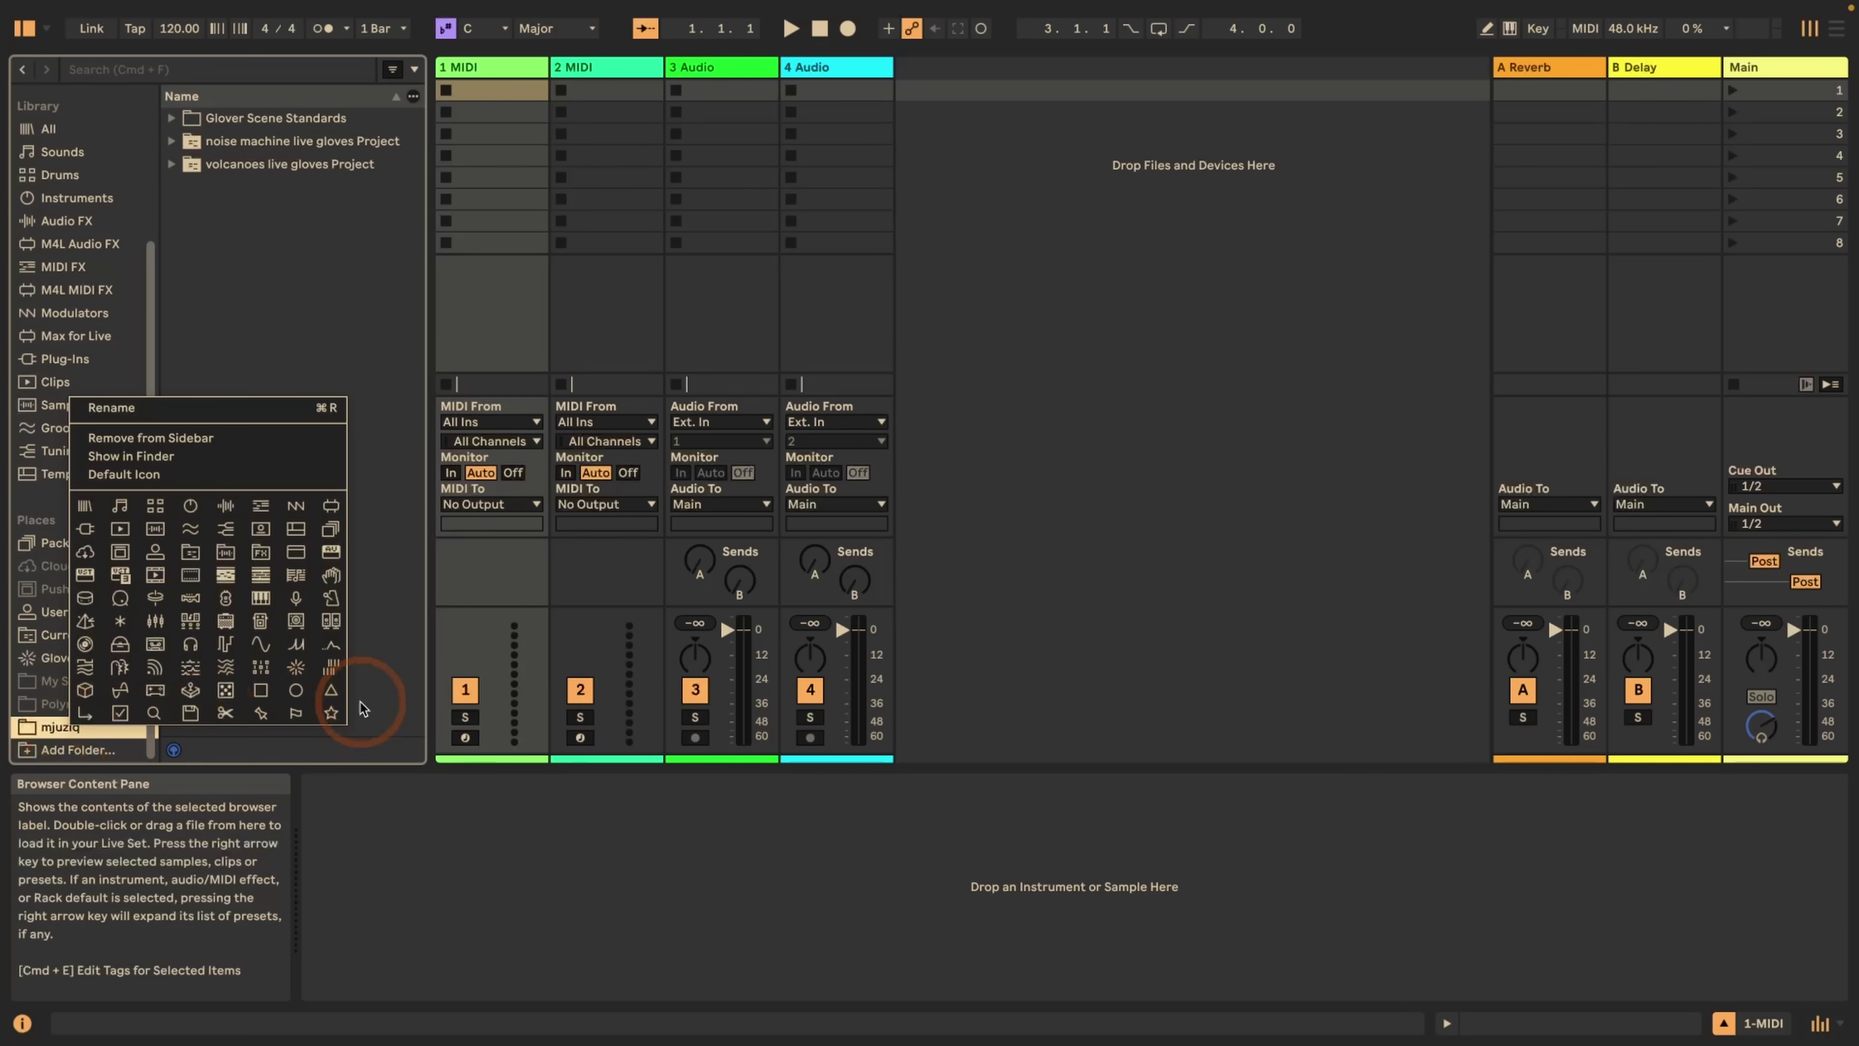
click(331, 711)
click(60, 749)
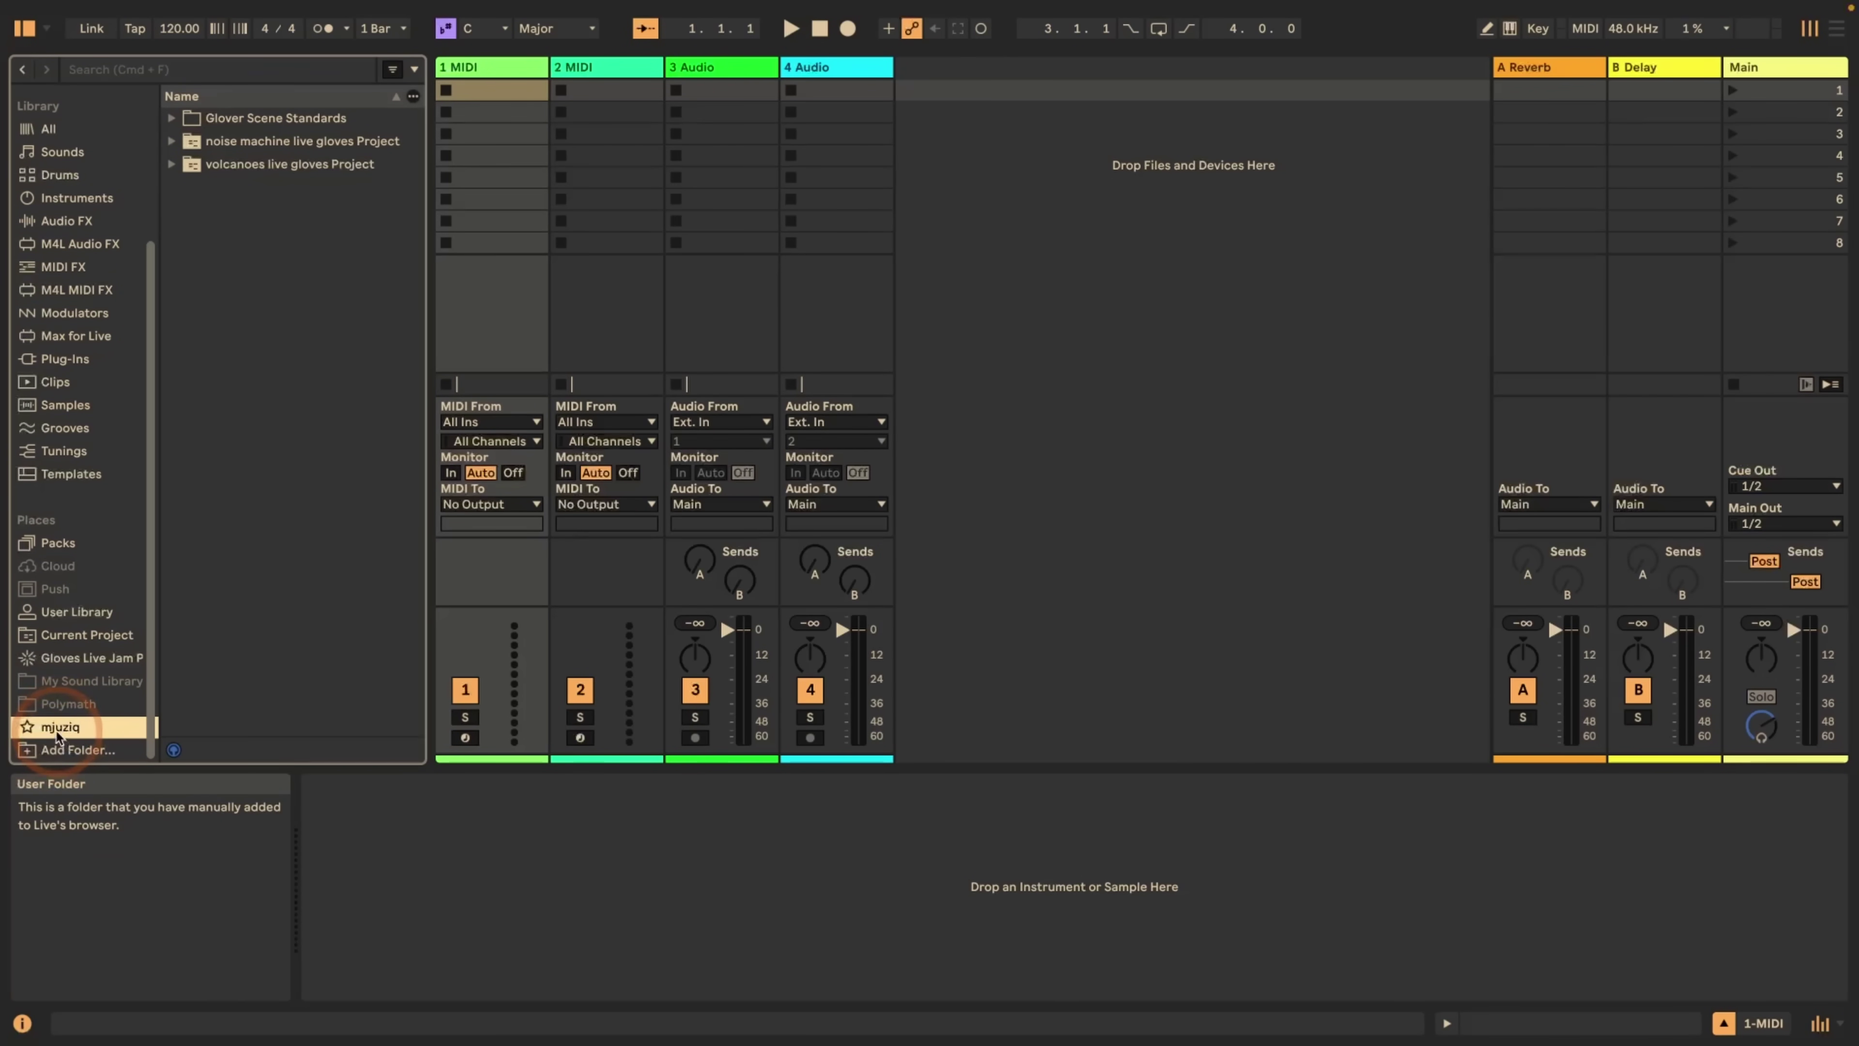
right_click(57, 727)
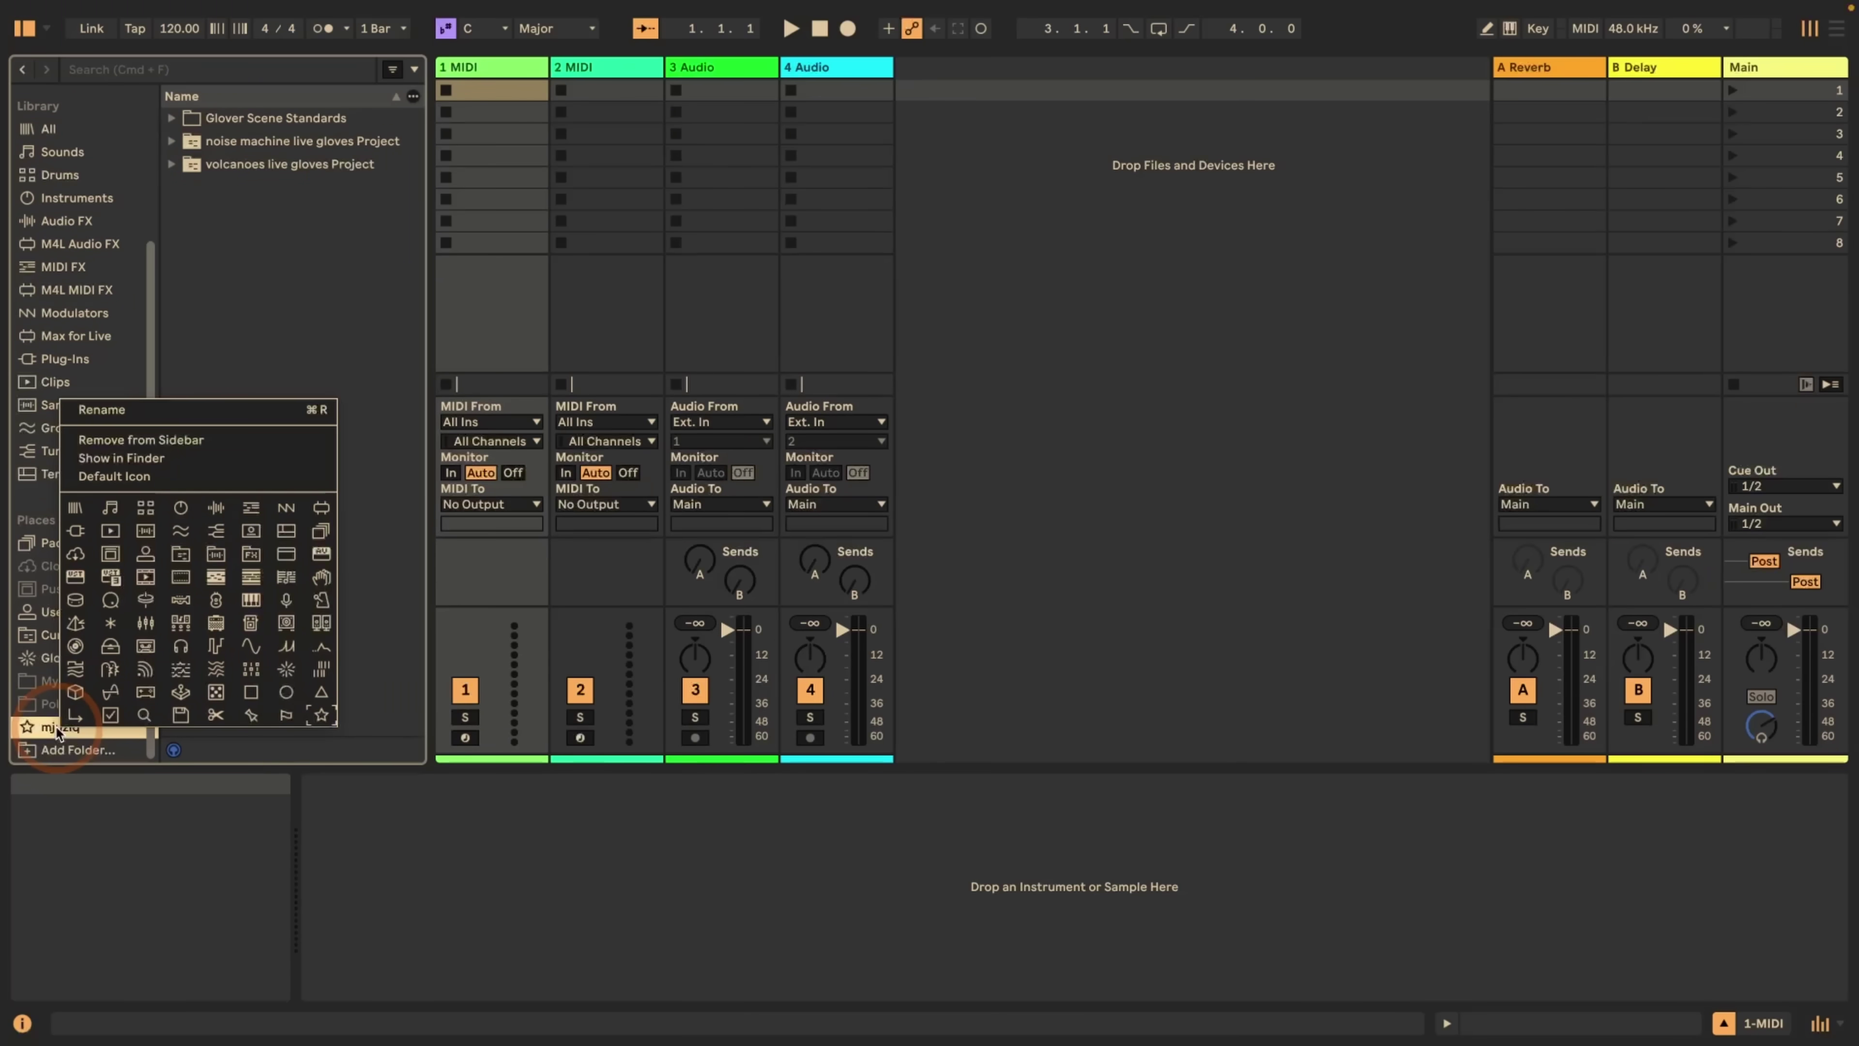
key(Escape)
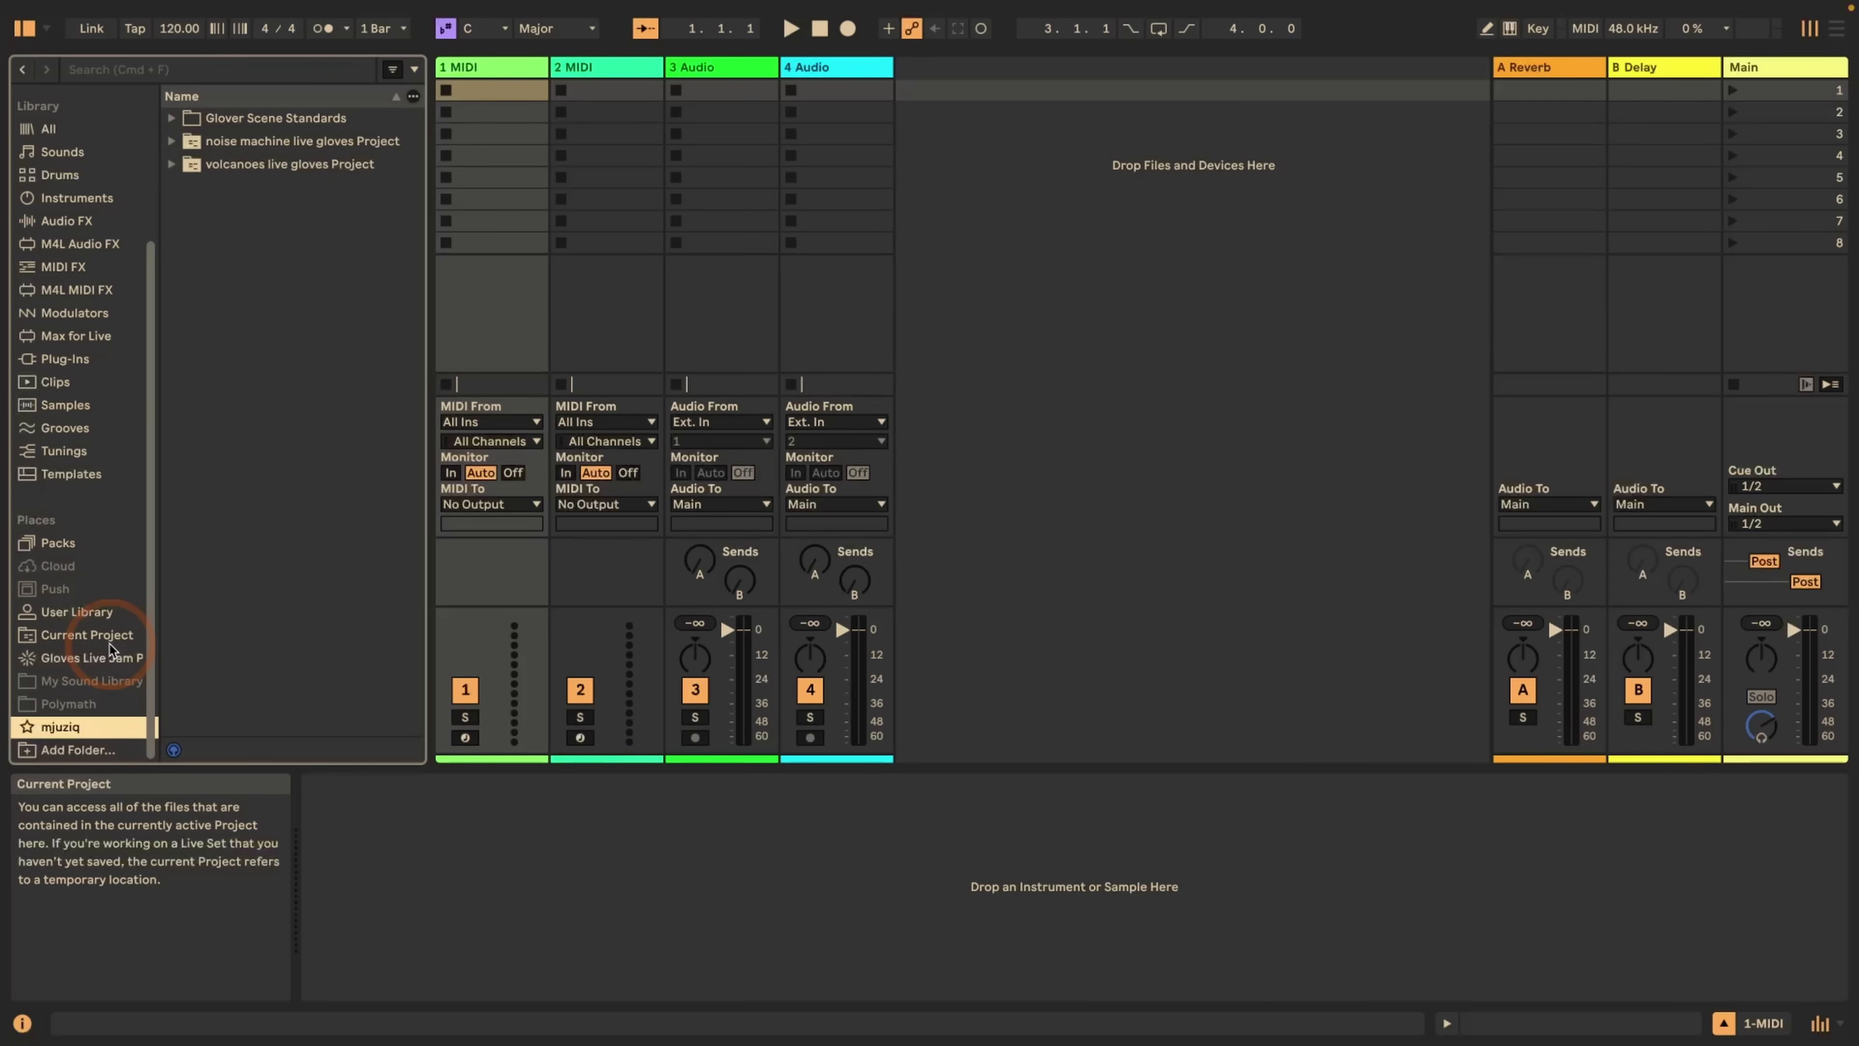
- Narrow the browser sidebar to an icon-only column
scroll(110, 648, up, 5)
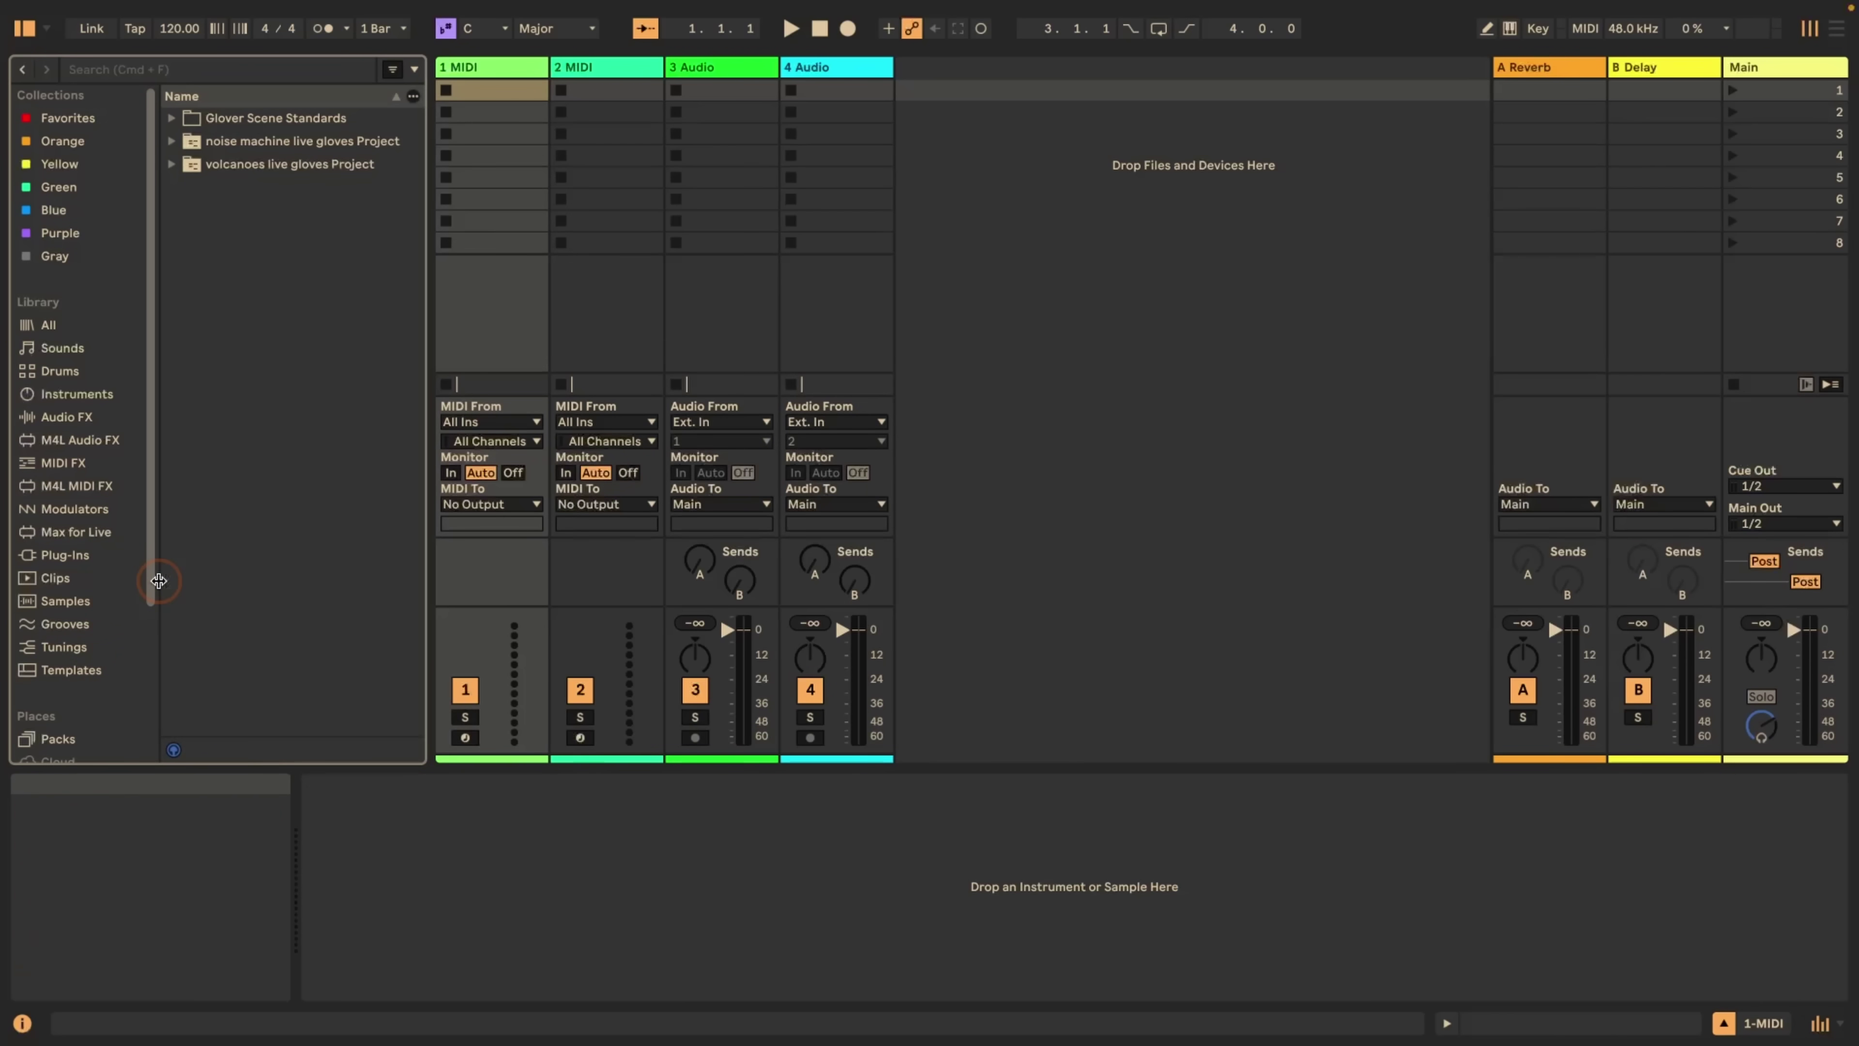
drag(159, 581, 64, 582)
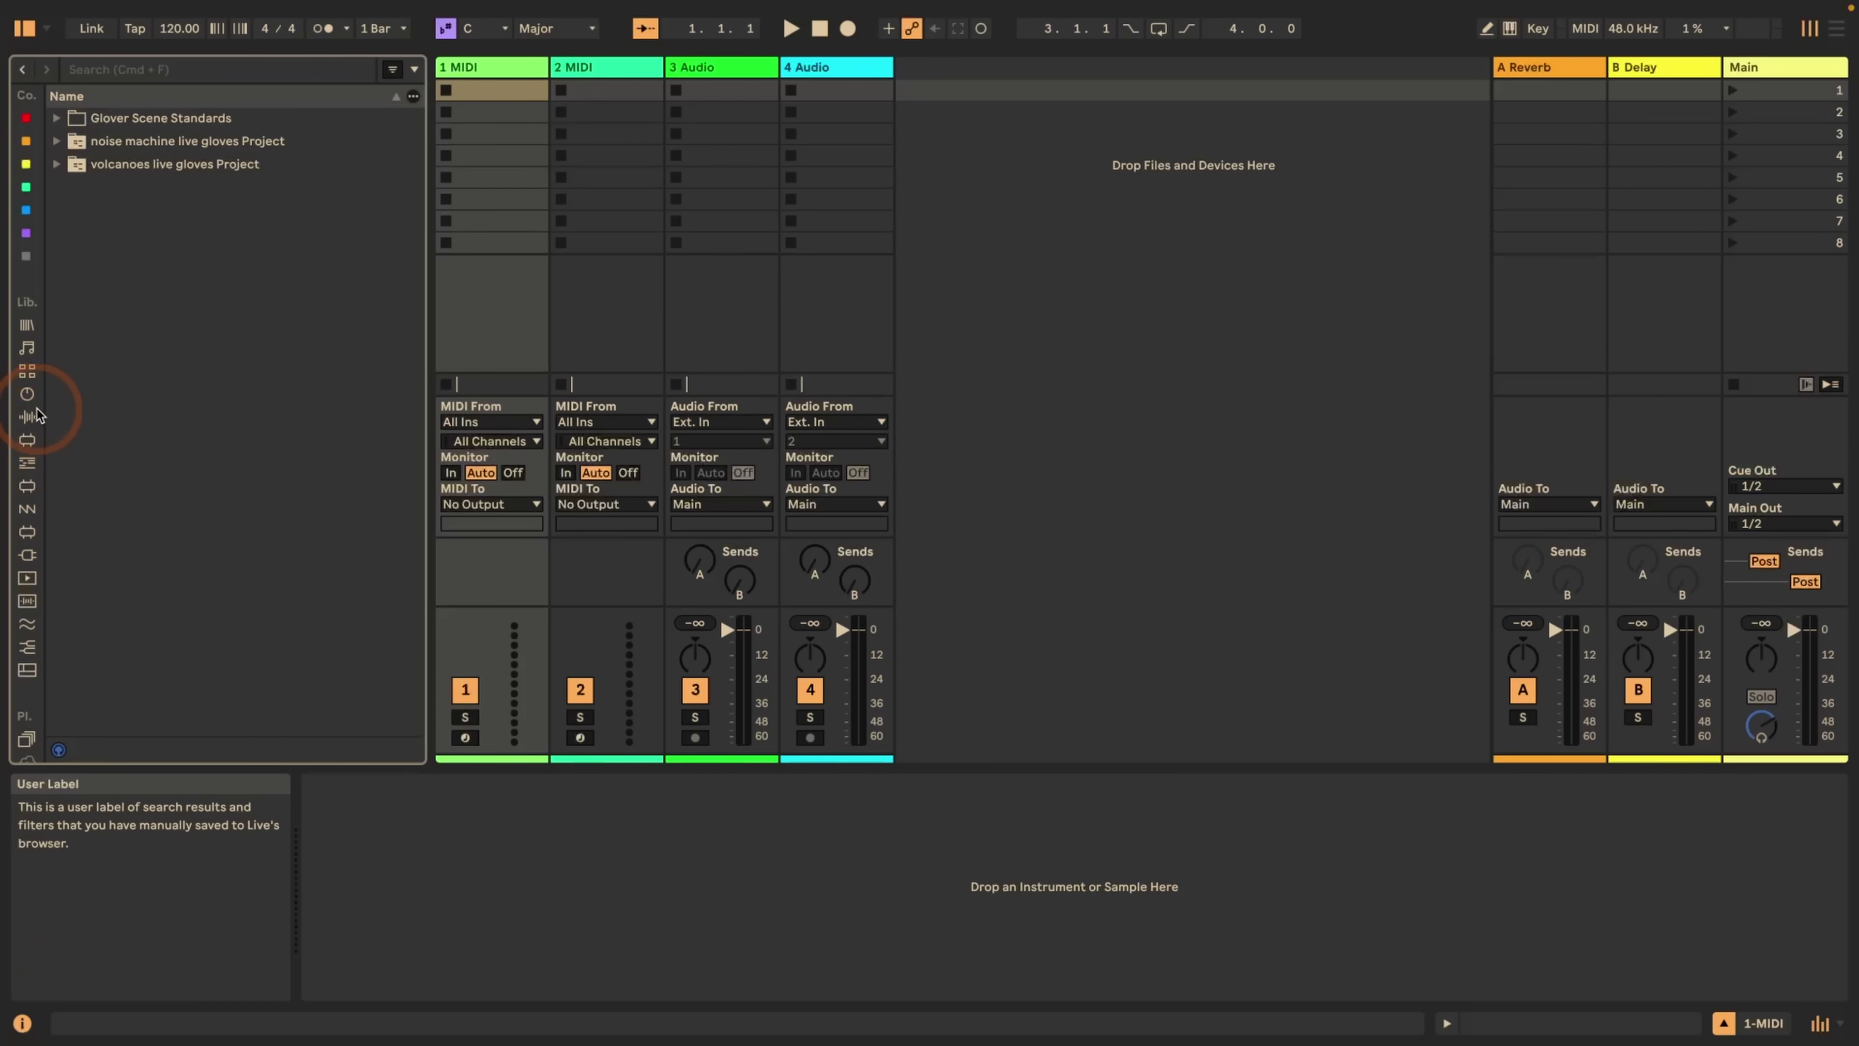
scroll(34, 506, down, 3)
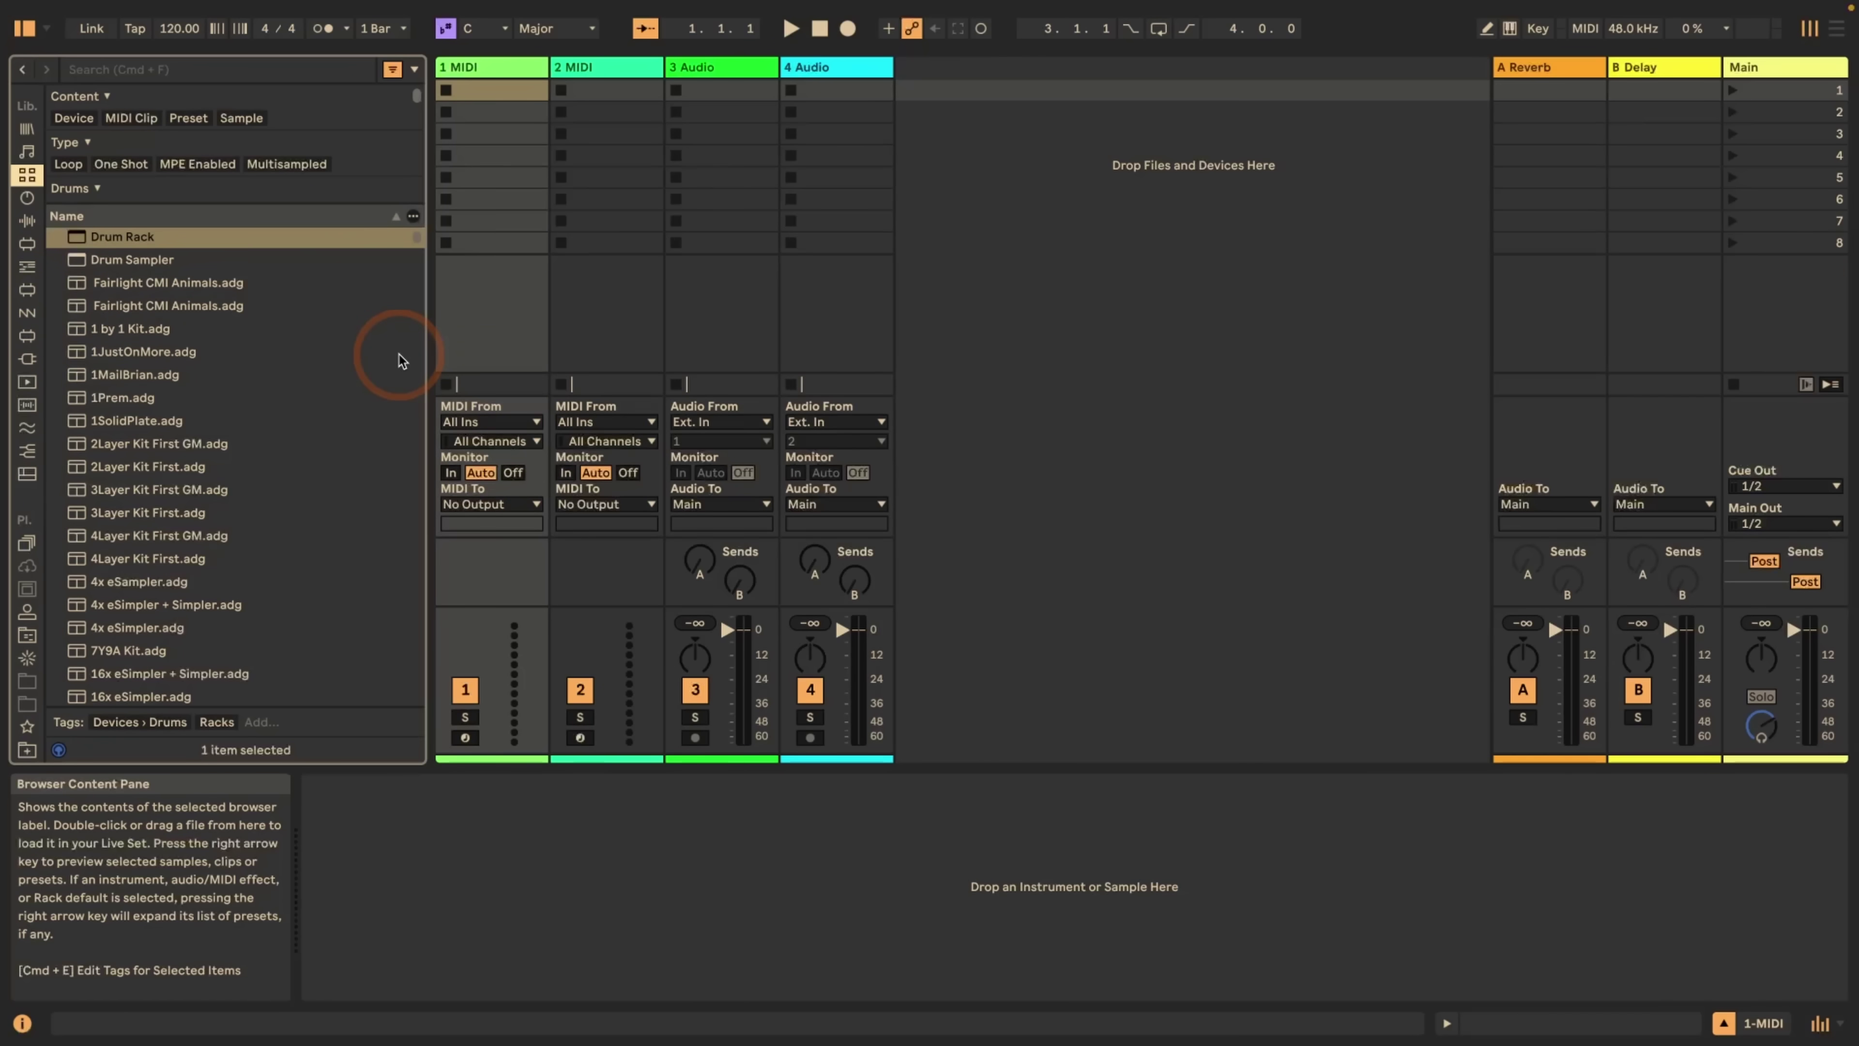
- Add a Place column to the Drums browser list and widen it
click(414, 220)
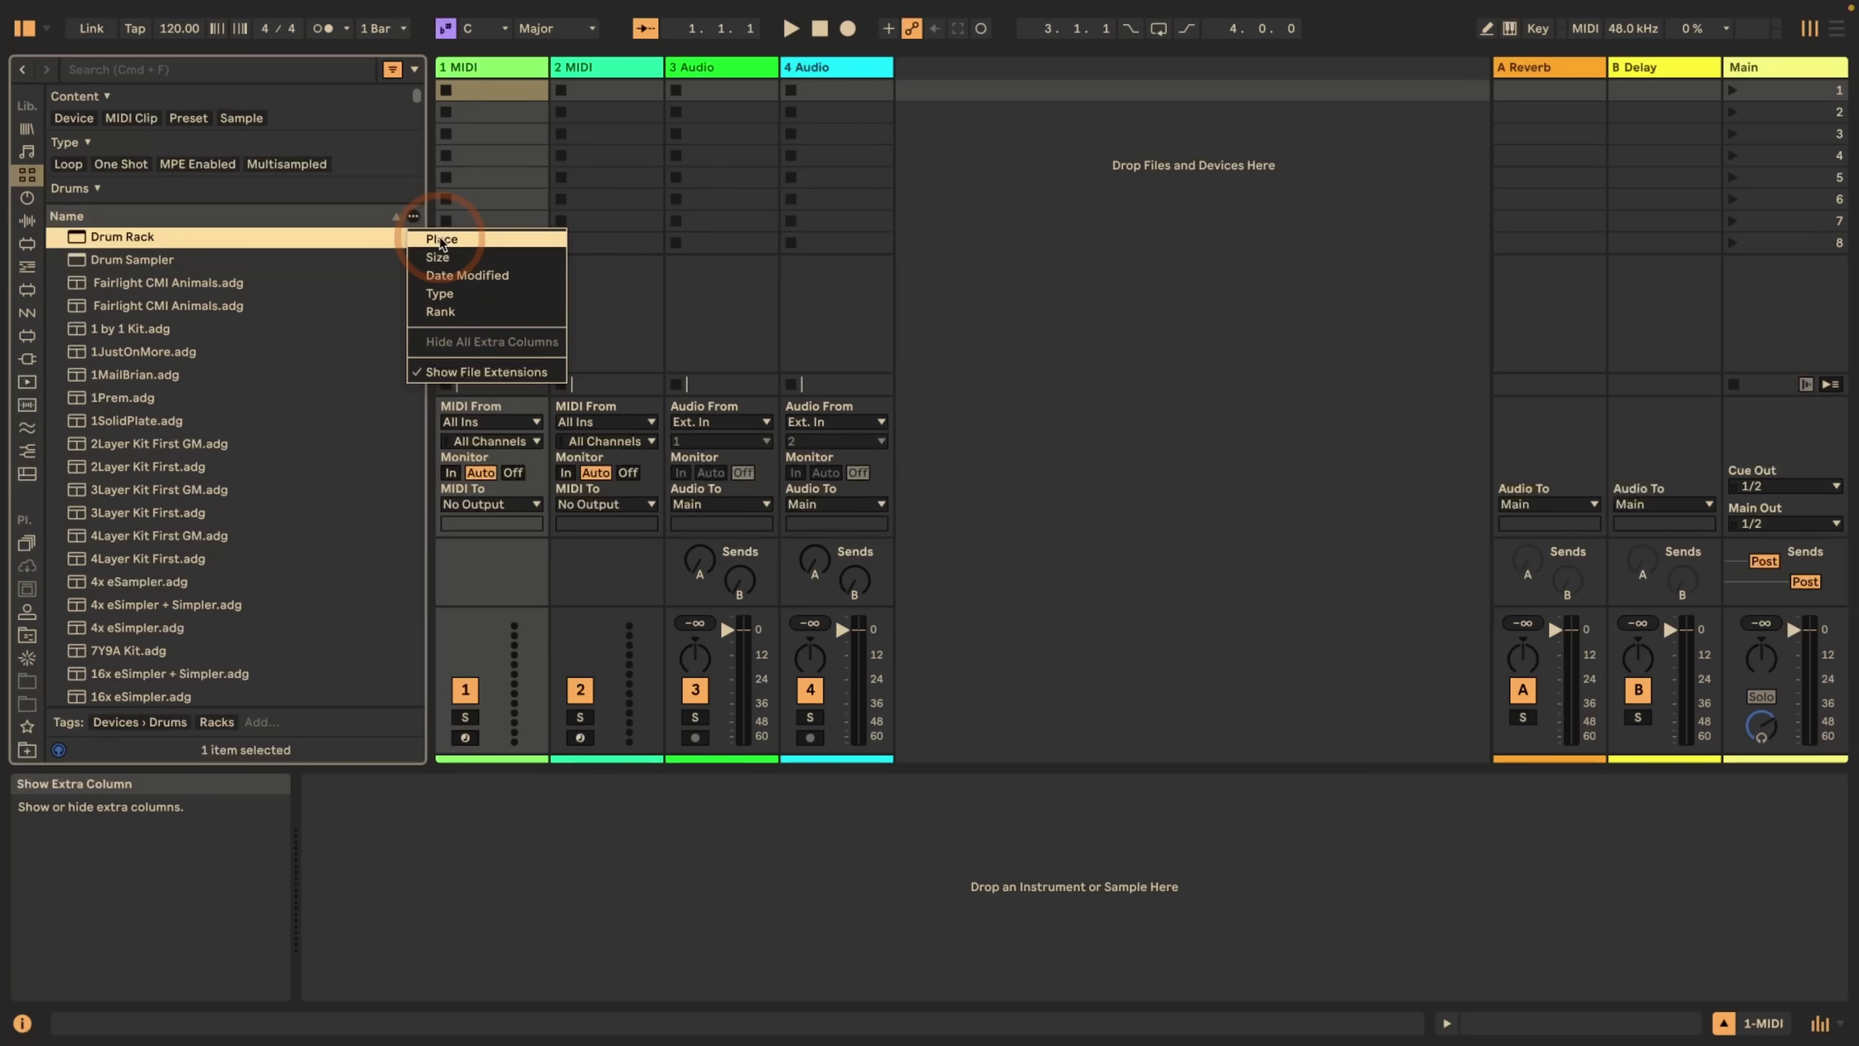
click(441, 241)
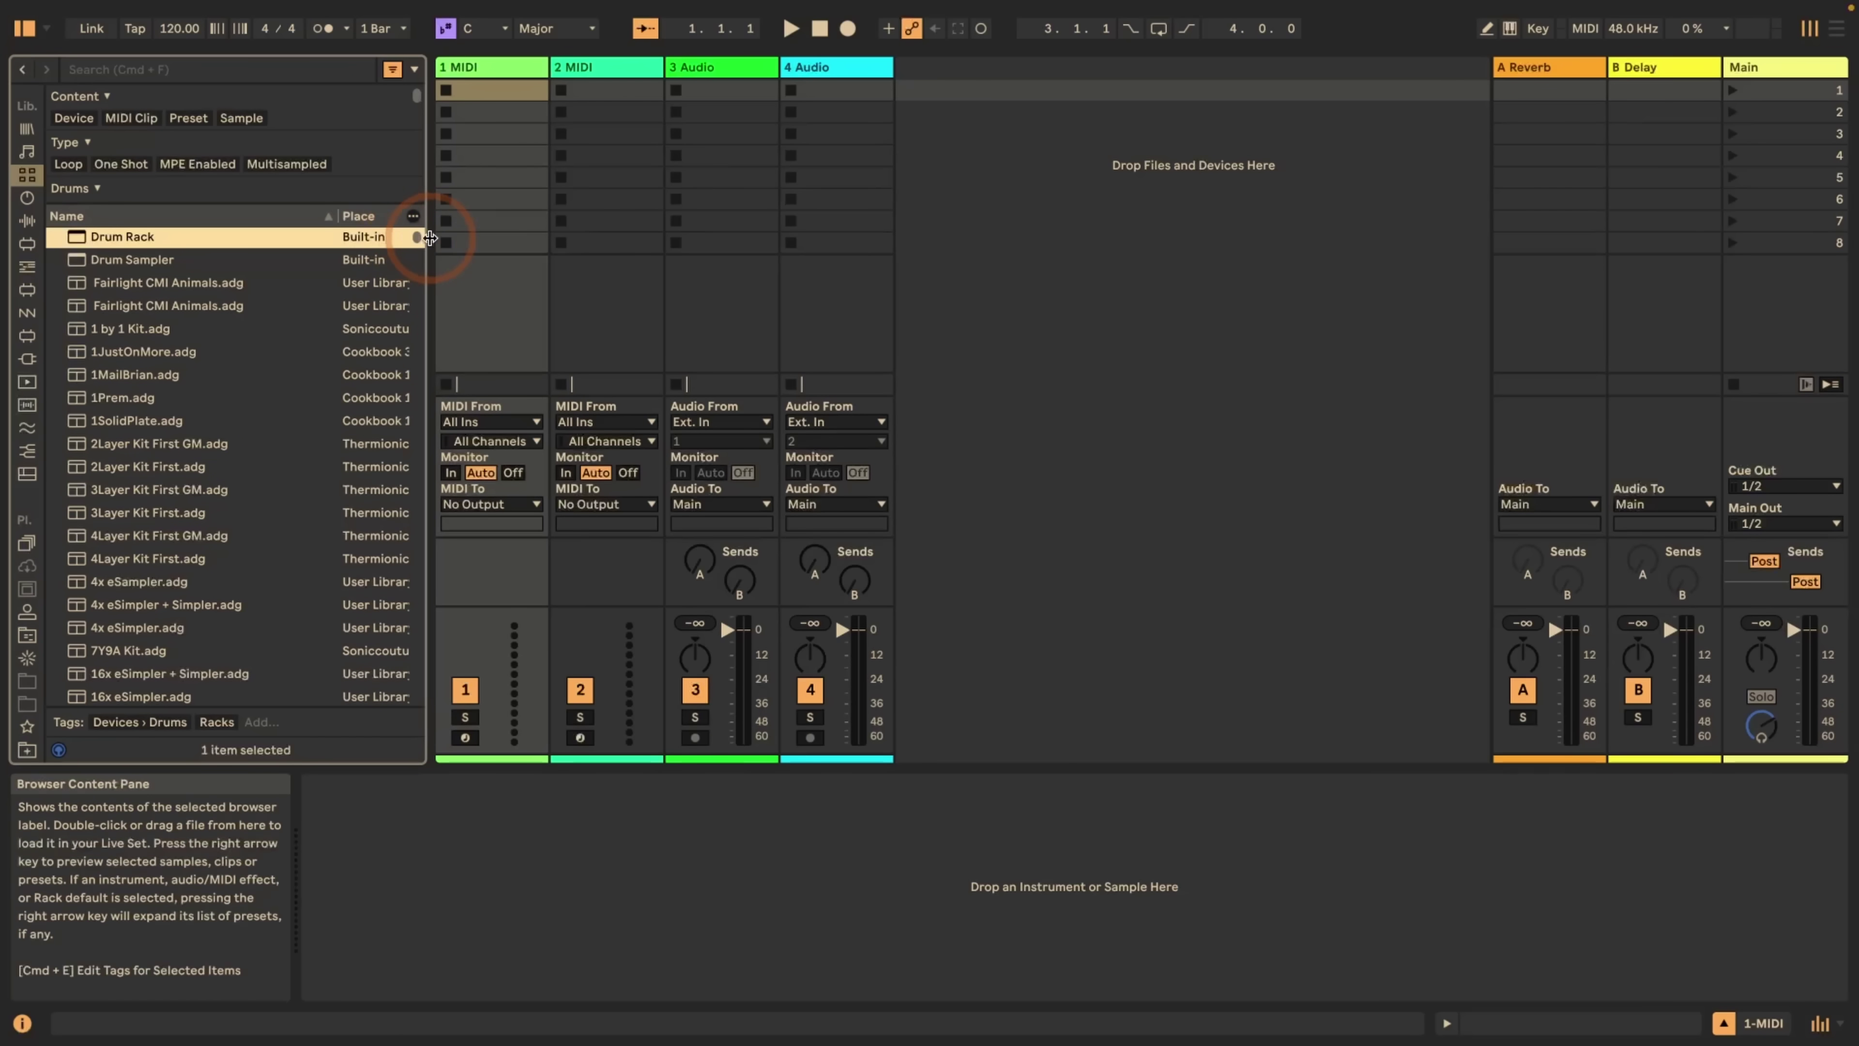
drag(430, 237, 462, 236)
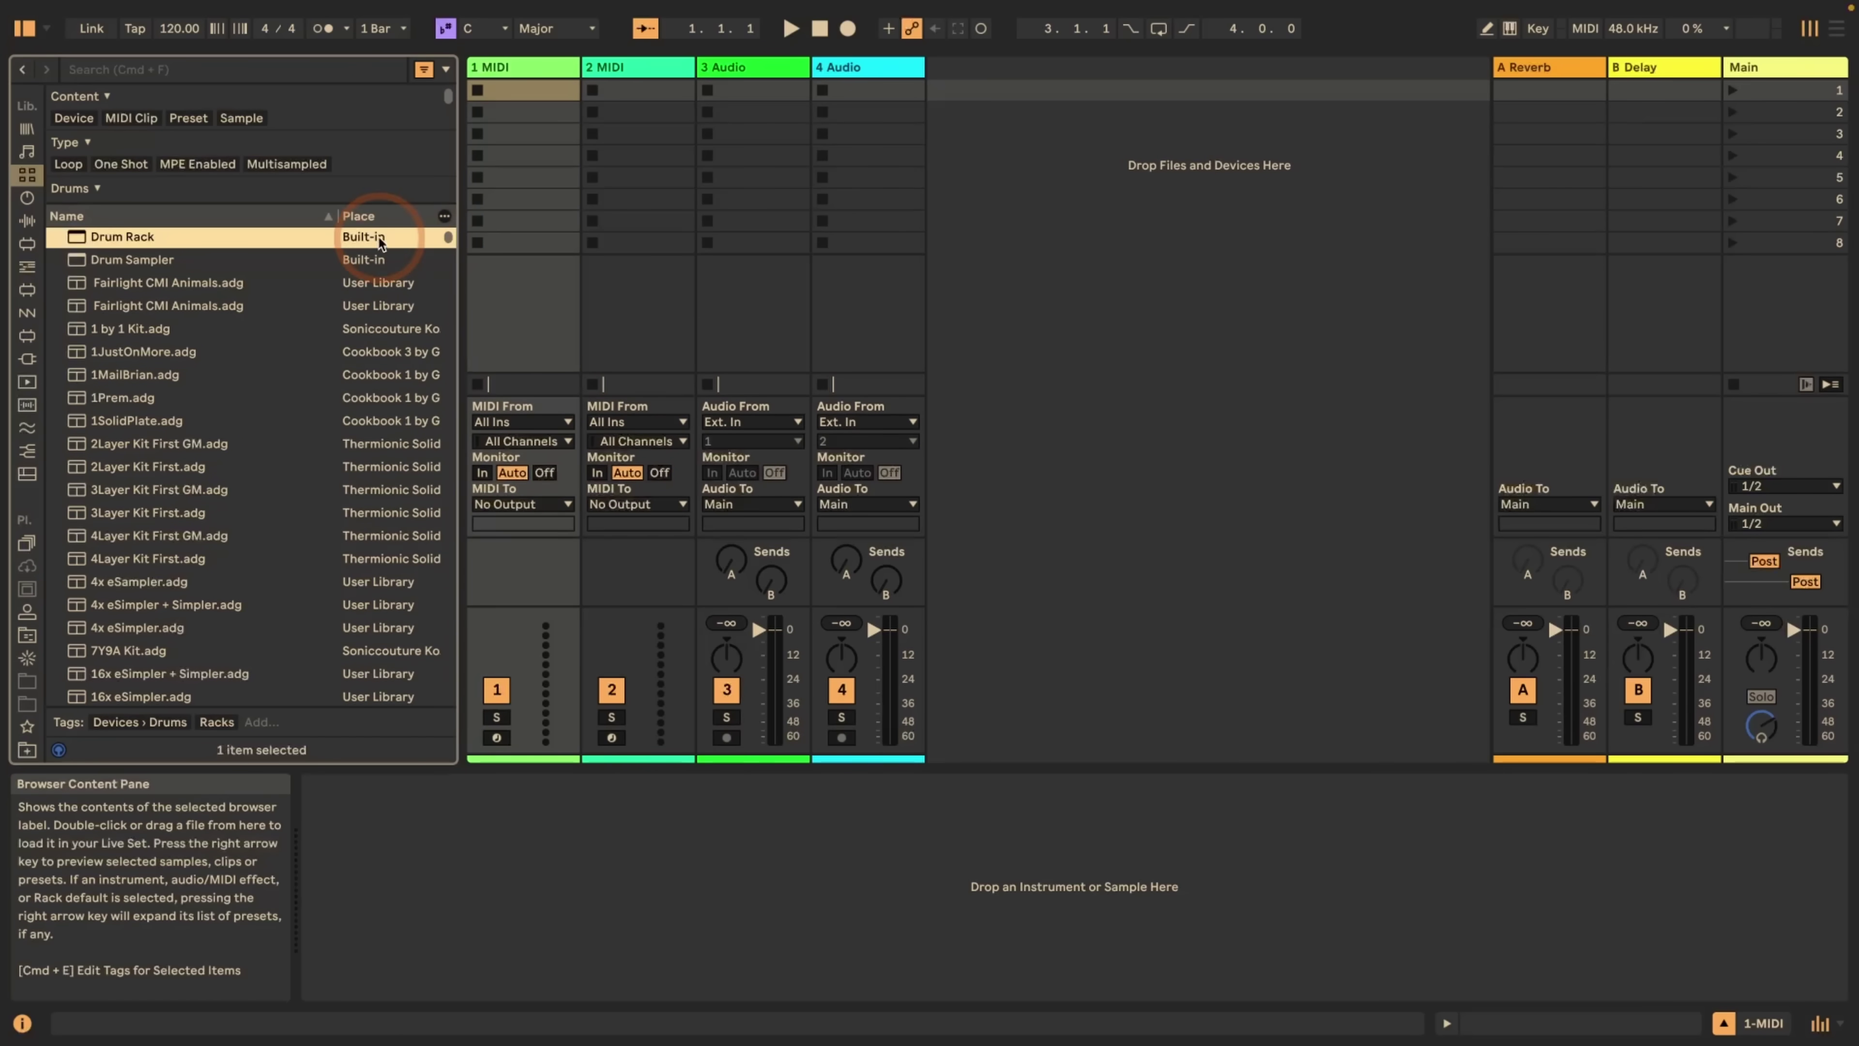
scroll(380, 243, down, 2)
scroll(380, 243, down, 1)
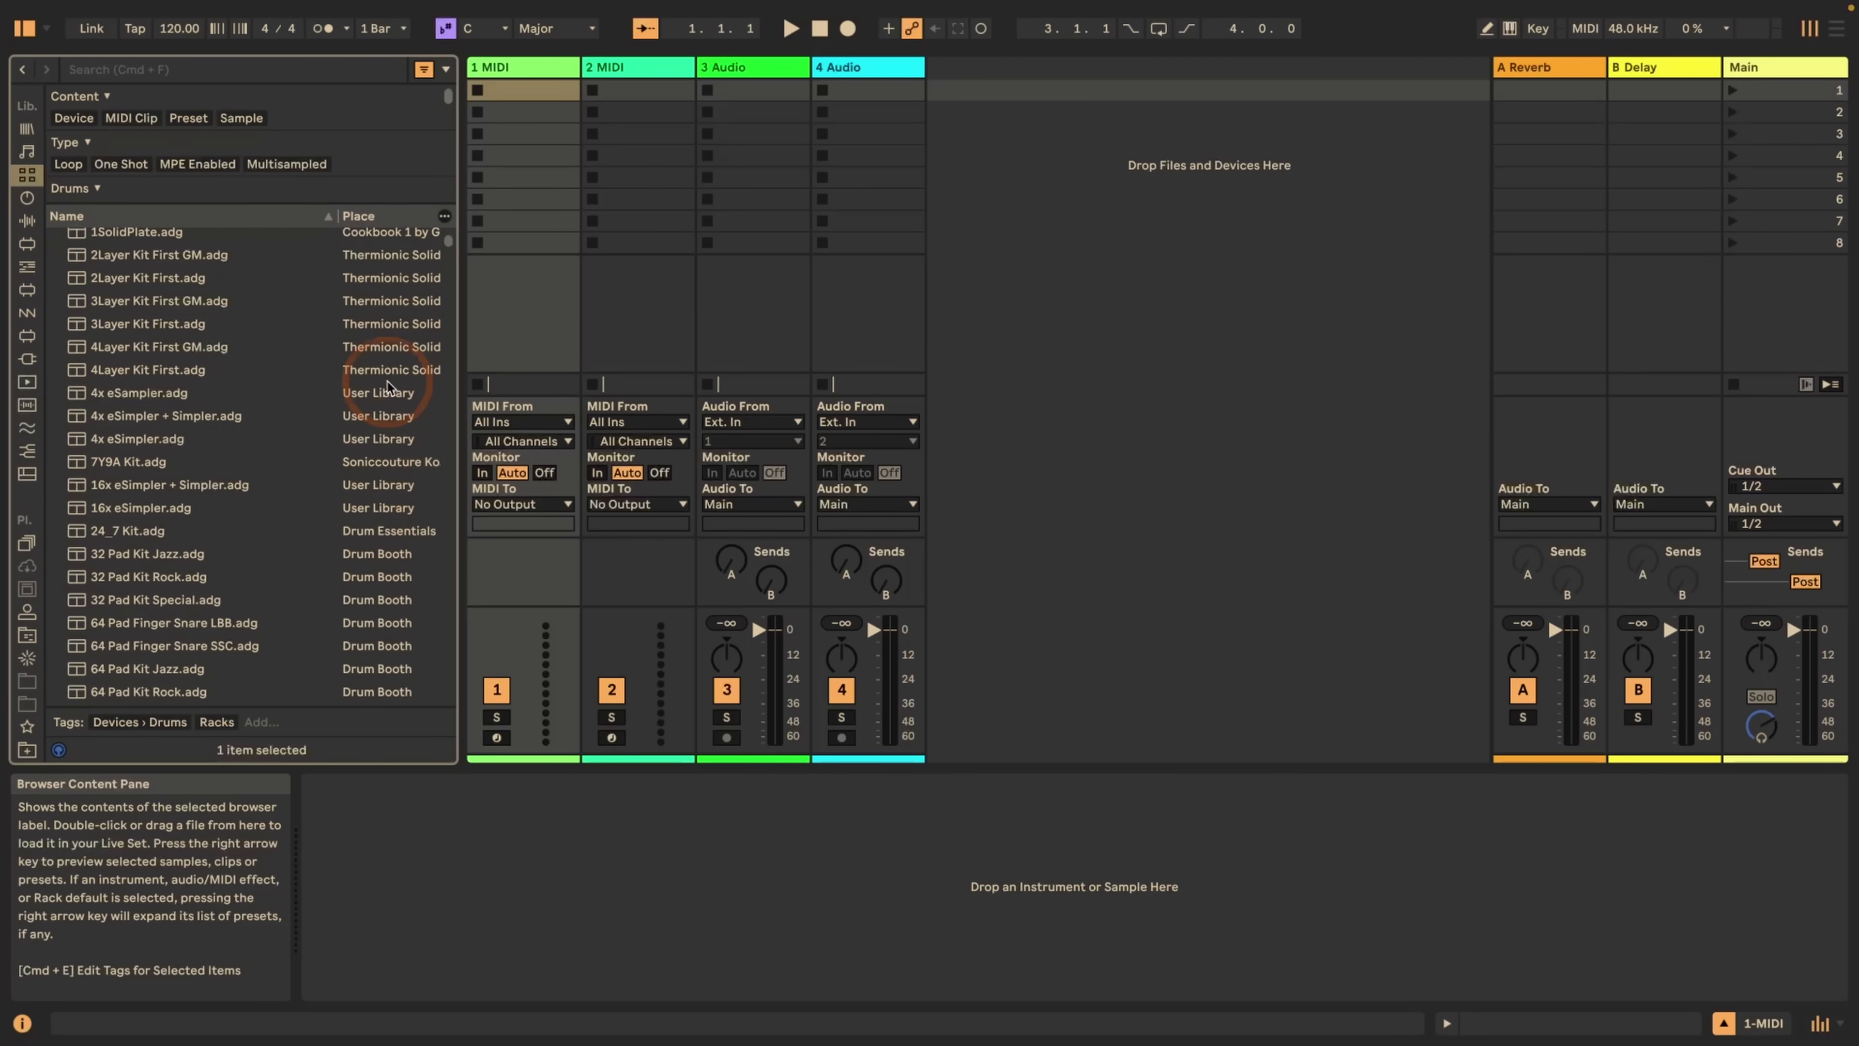
scroll(390, 379, down, 2)
scroll(369, 439, down, 2)
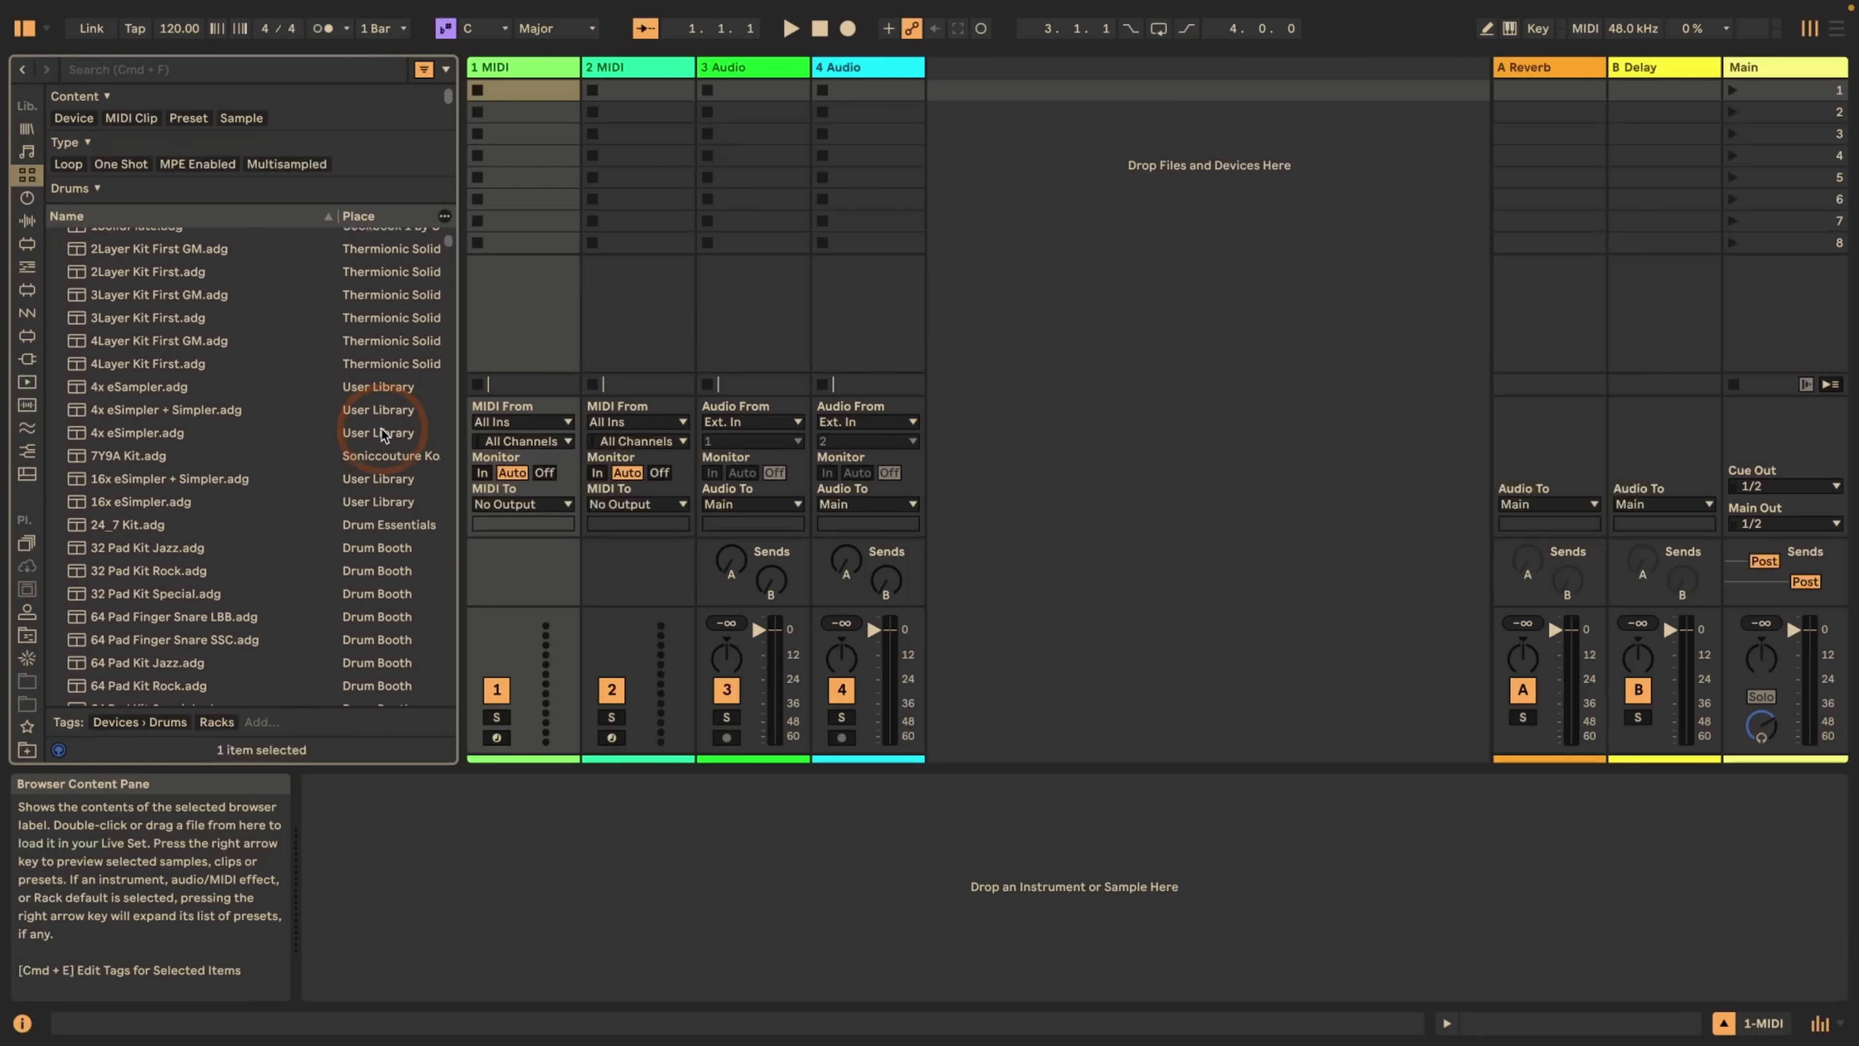
scroll(377, 527, up, 6)
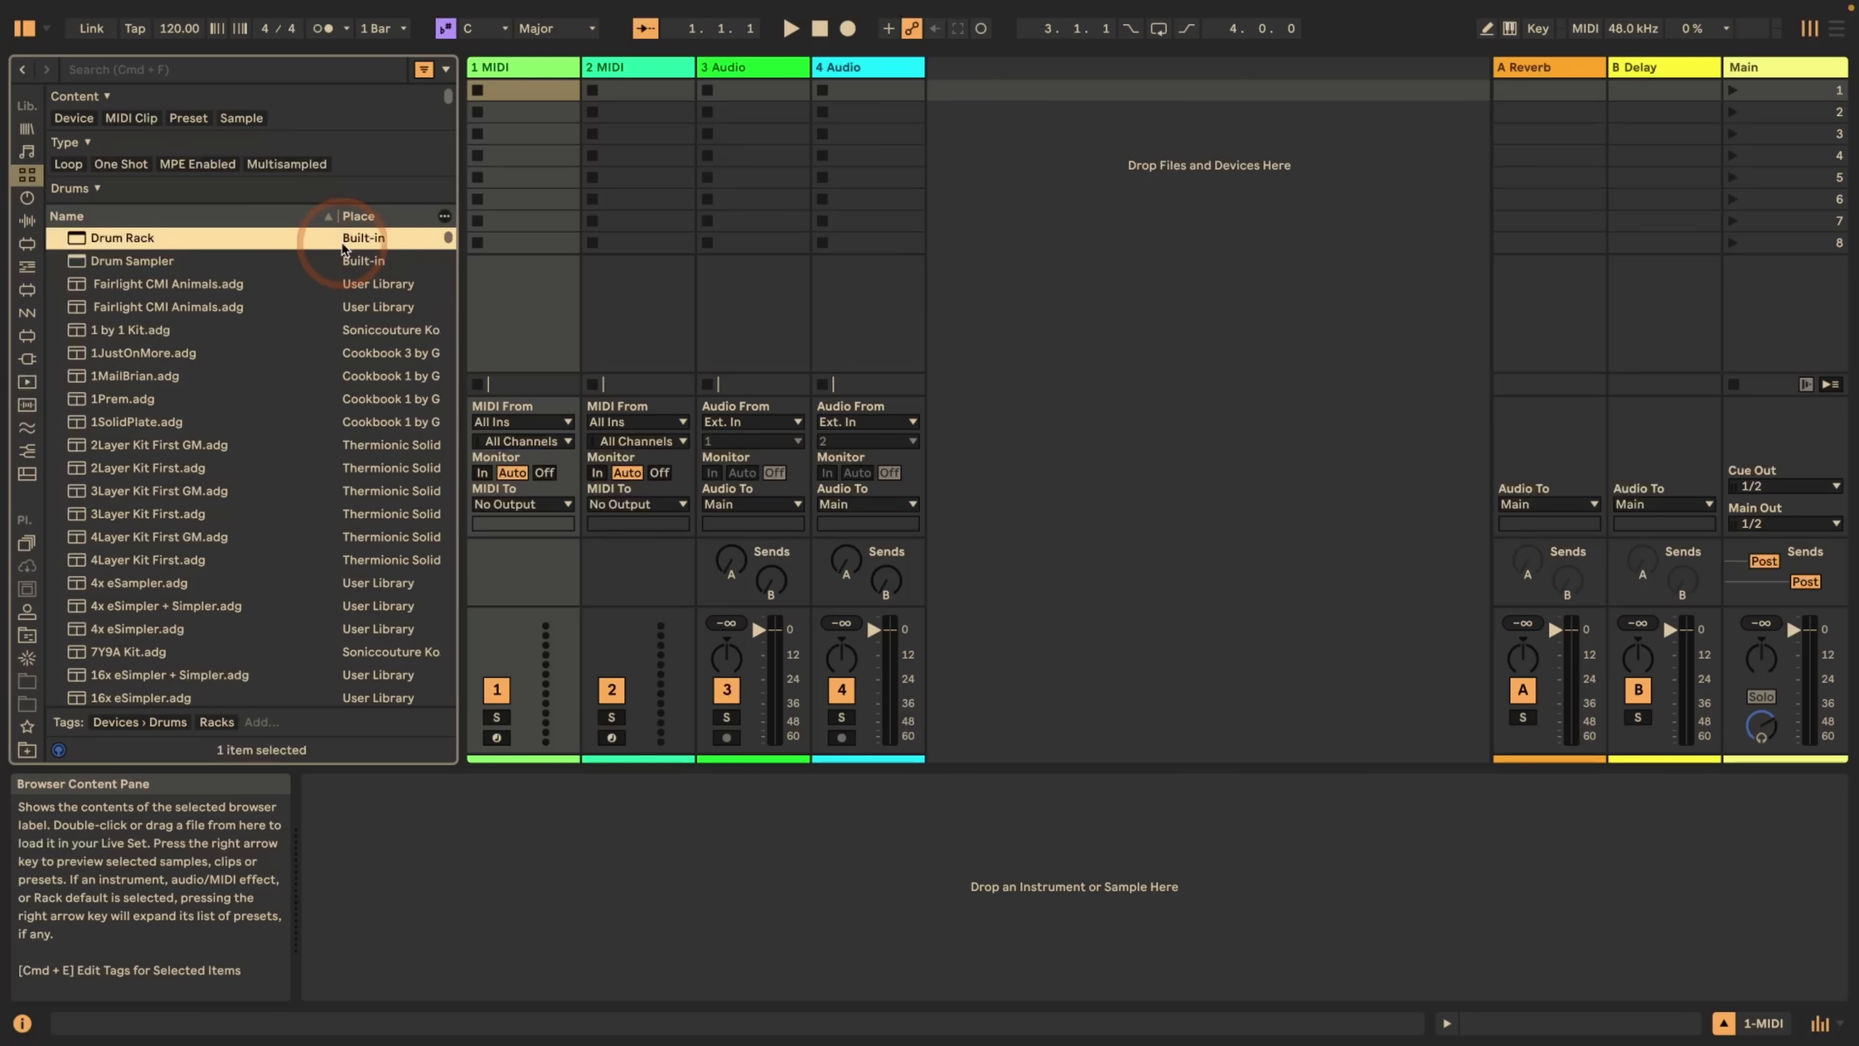
- Add a Rank column and move the Place column after Rank
click(444, 215)
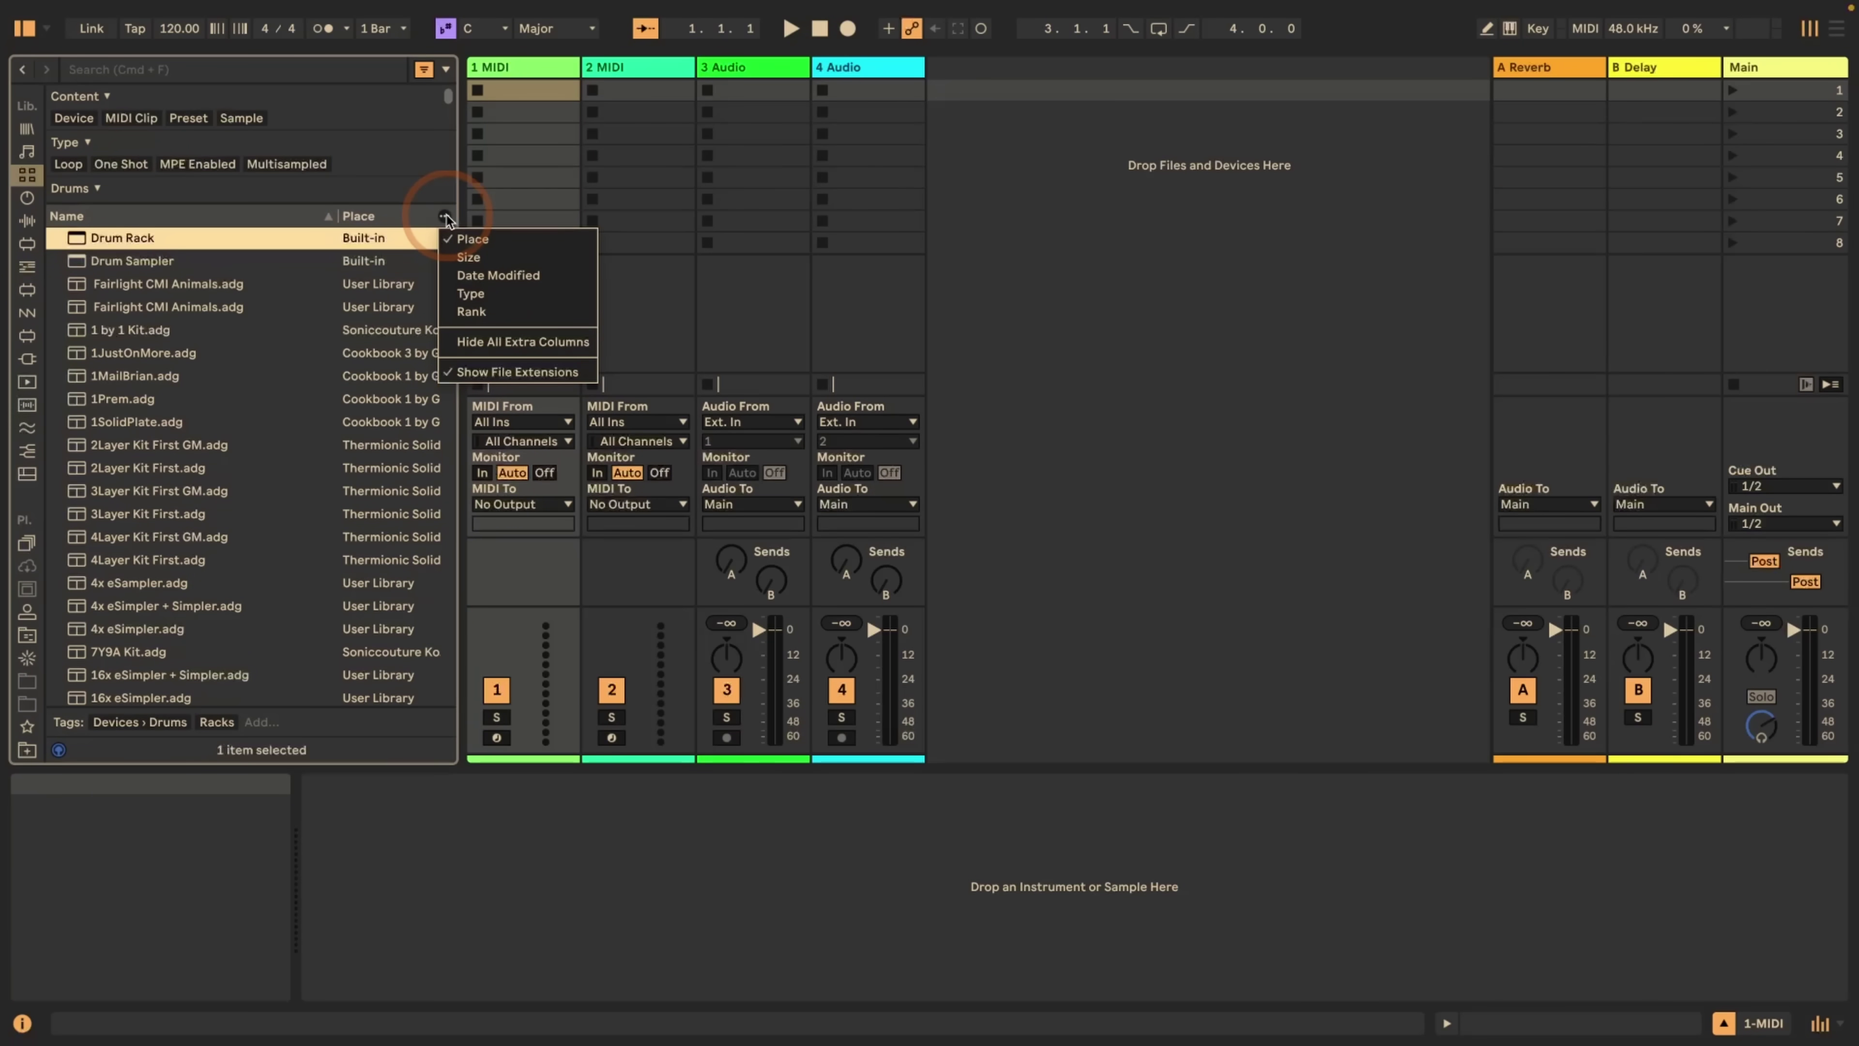
click(472, 311)
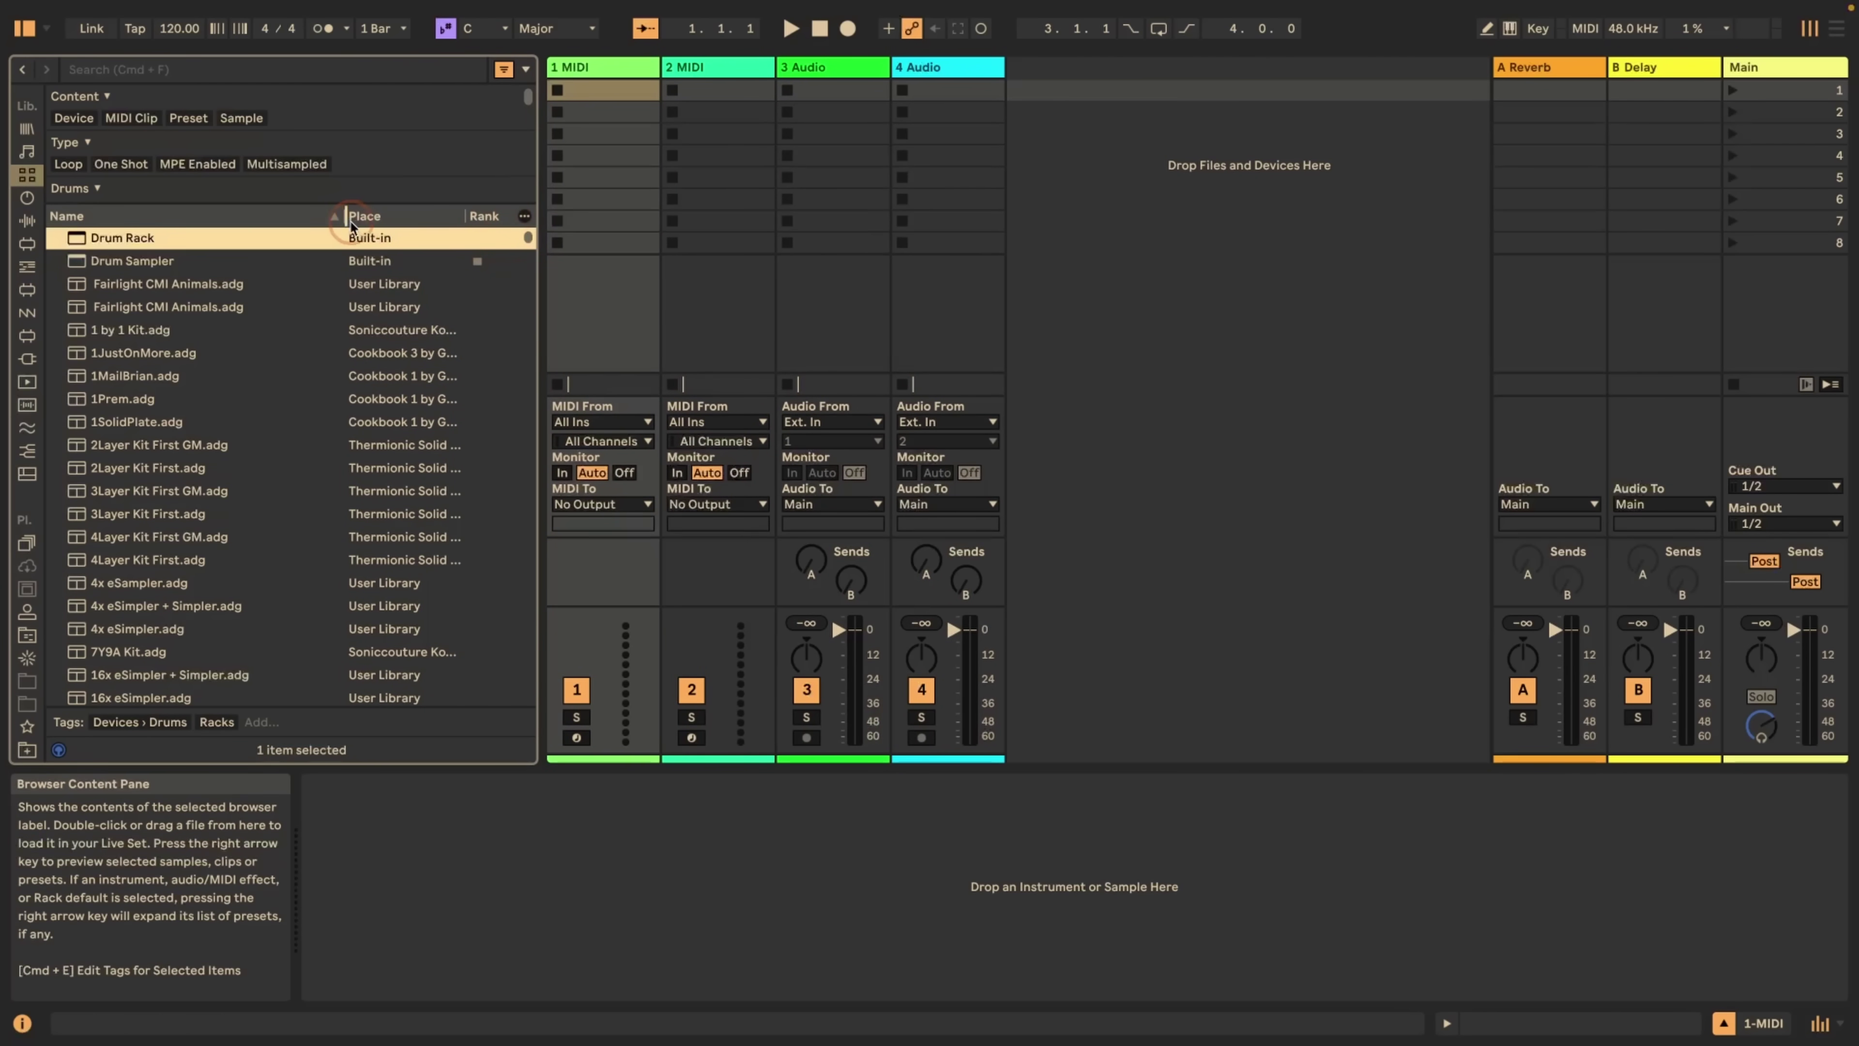
drag(346, 224, 528, 264)
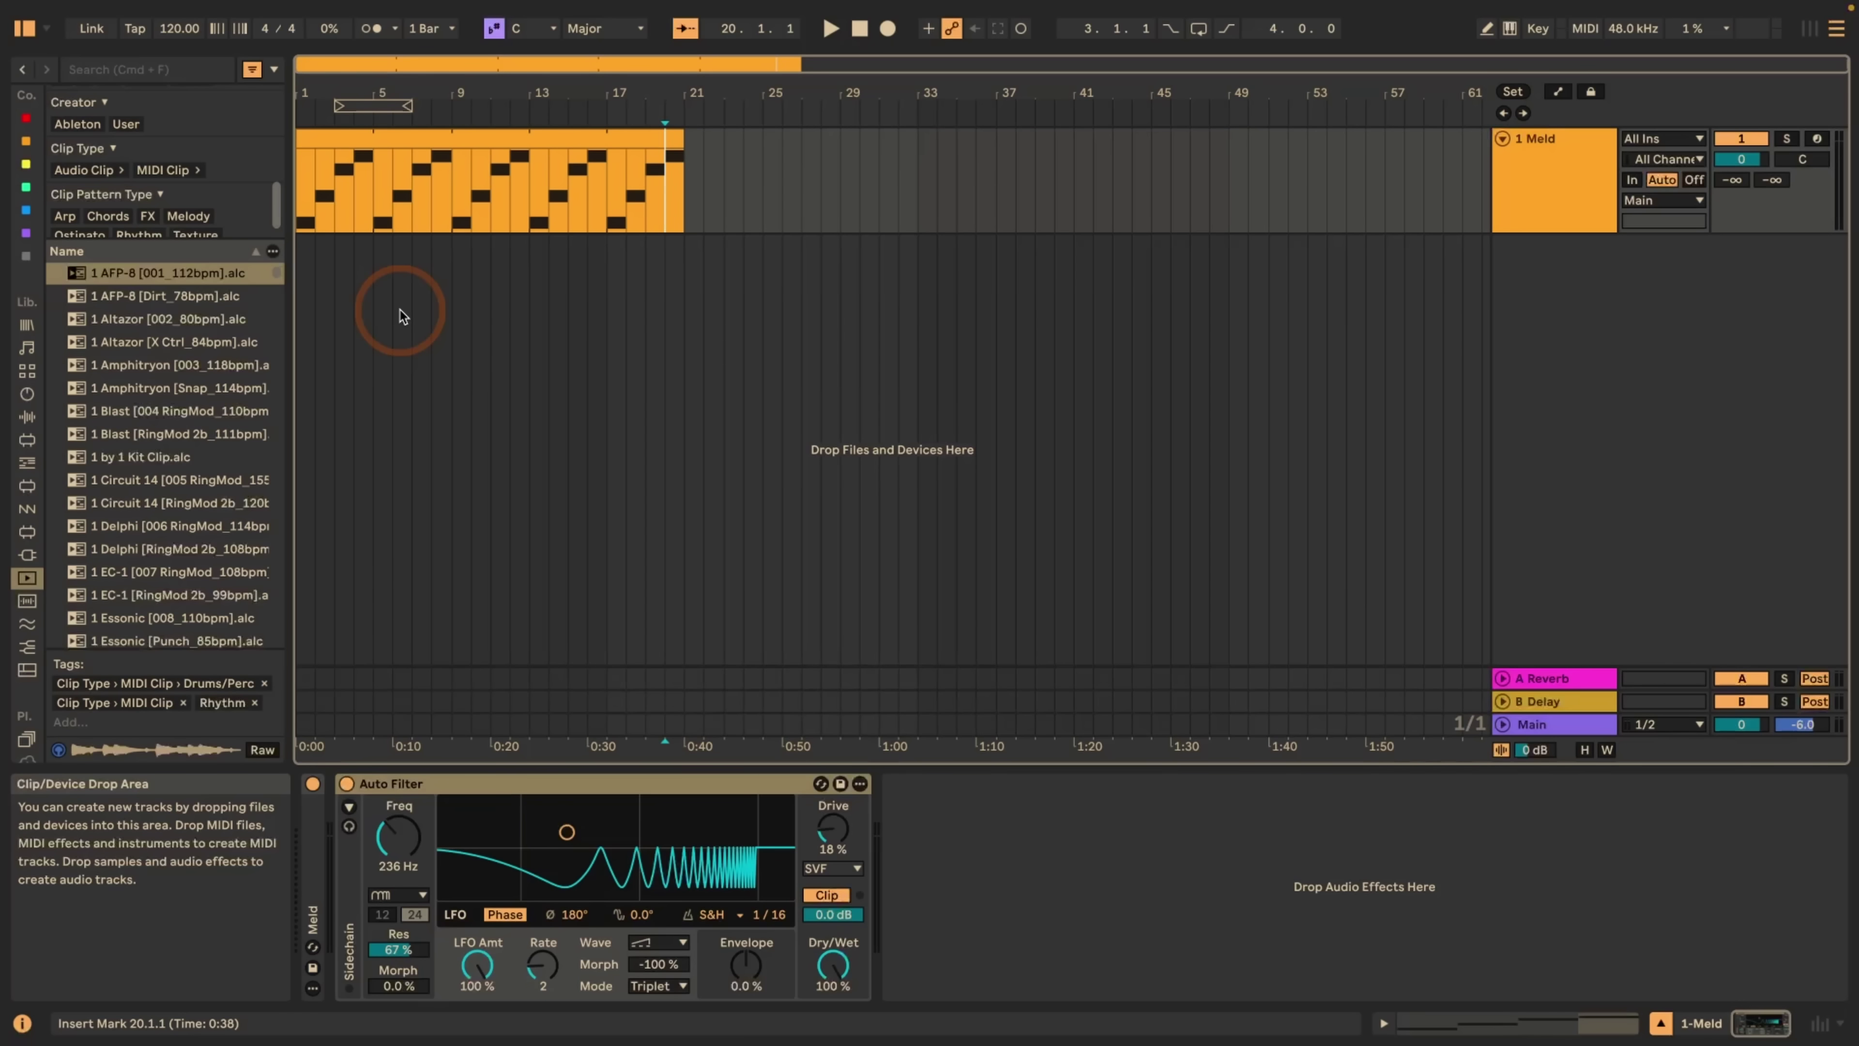
- Select bars 9–13 of the Meld clip and bounce them to a new audio track
click(529, 166)
drag(529, 166, 453, 165)
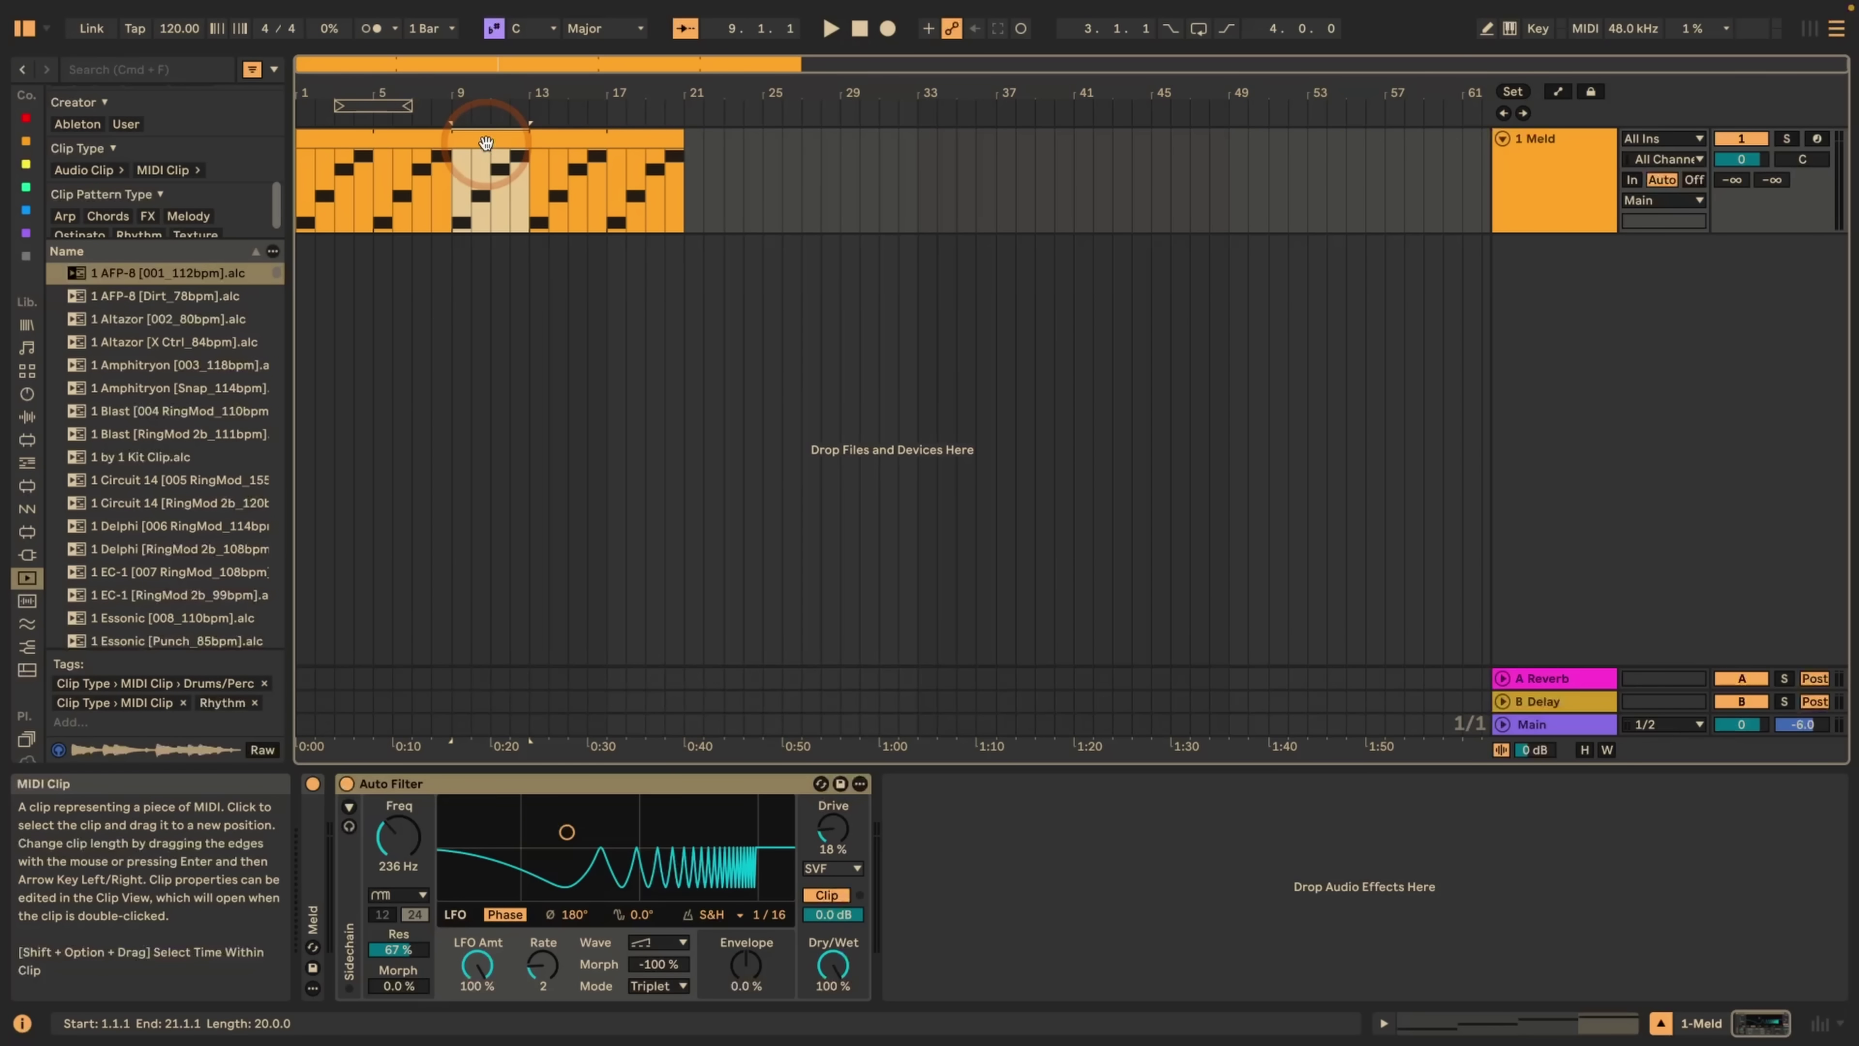
right_click(486, 143)
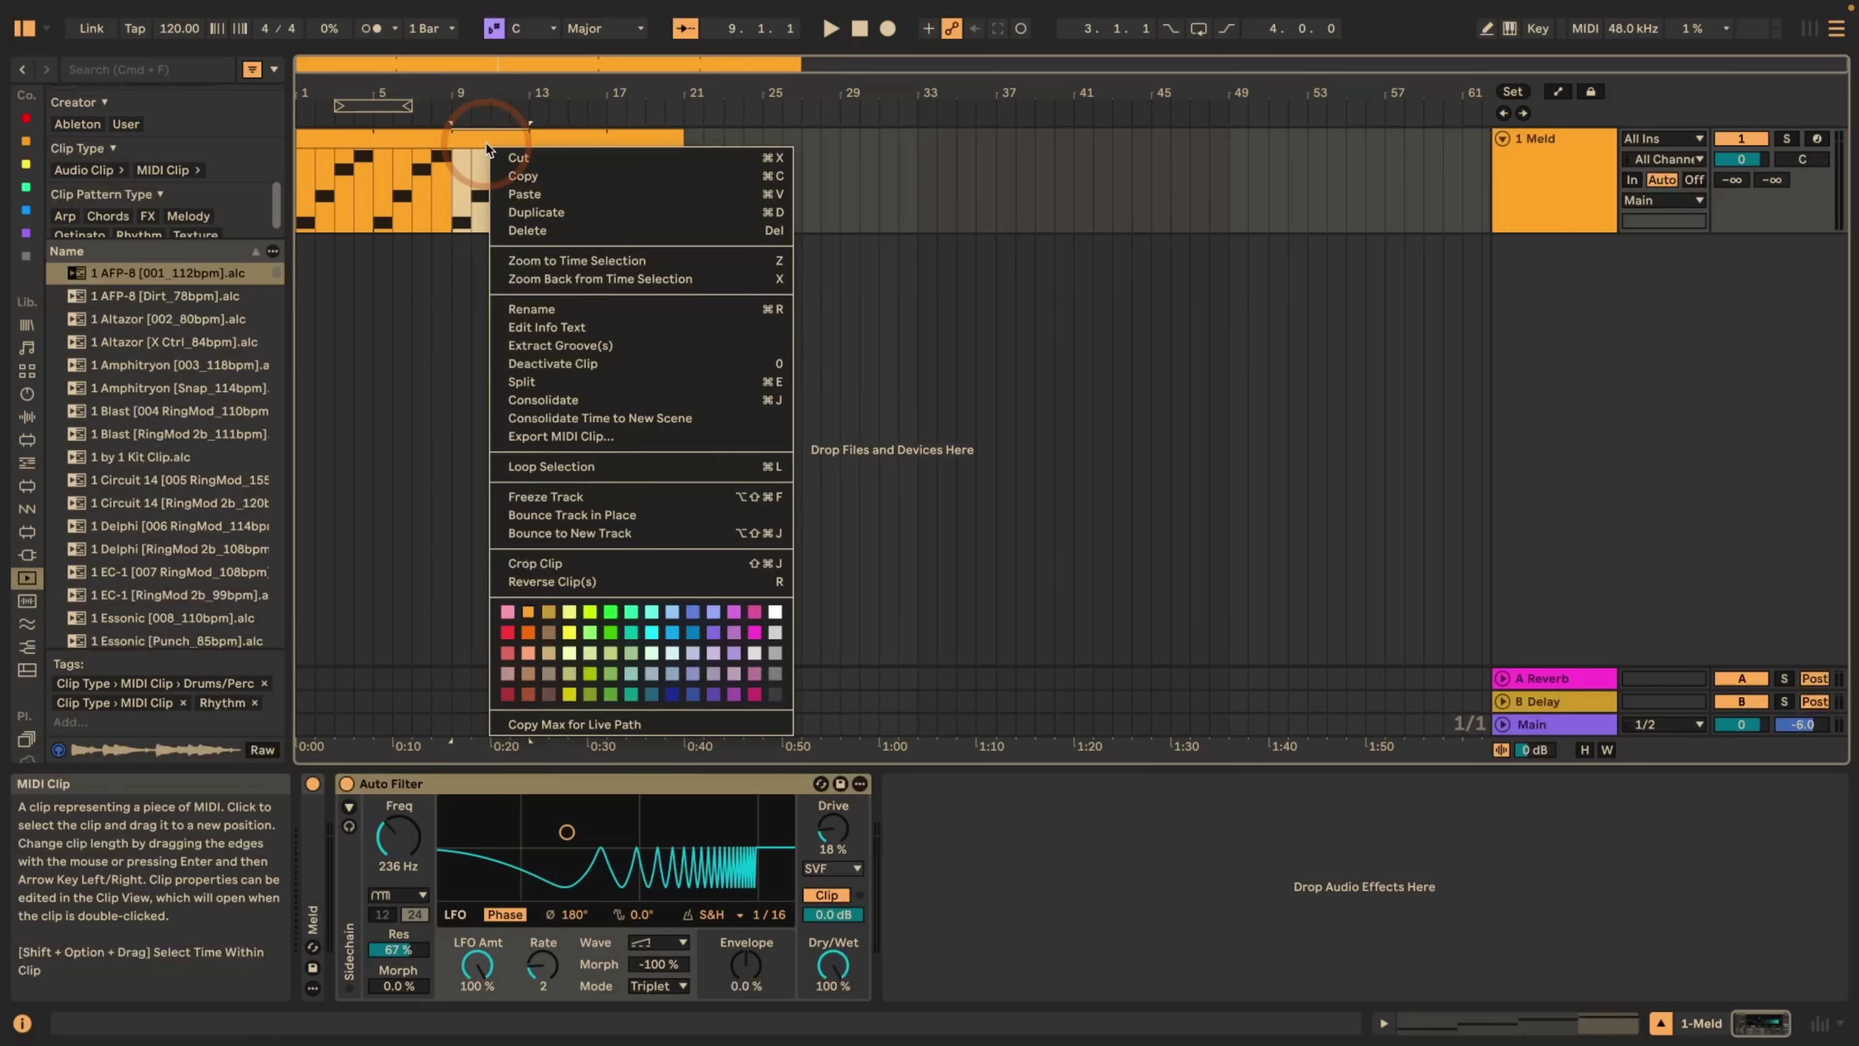
click(741, 539)
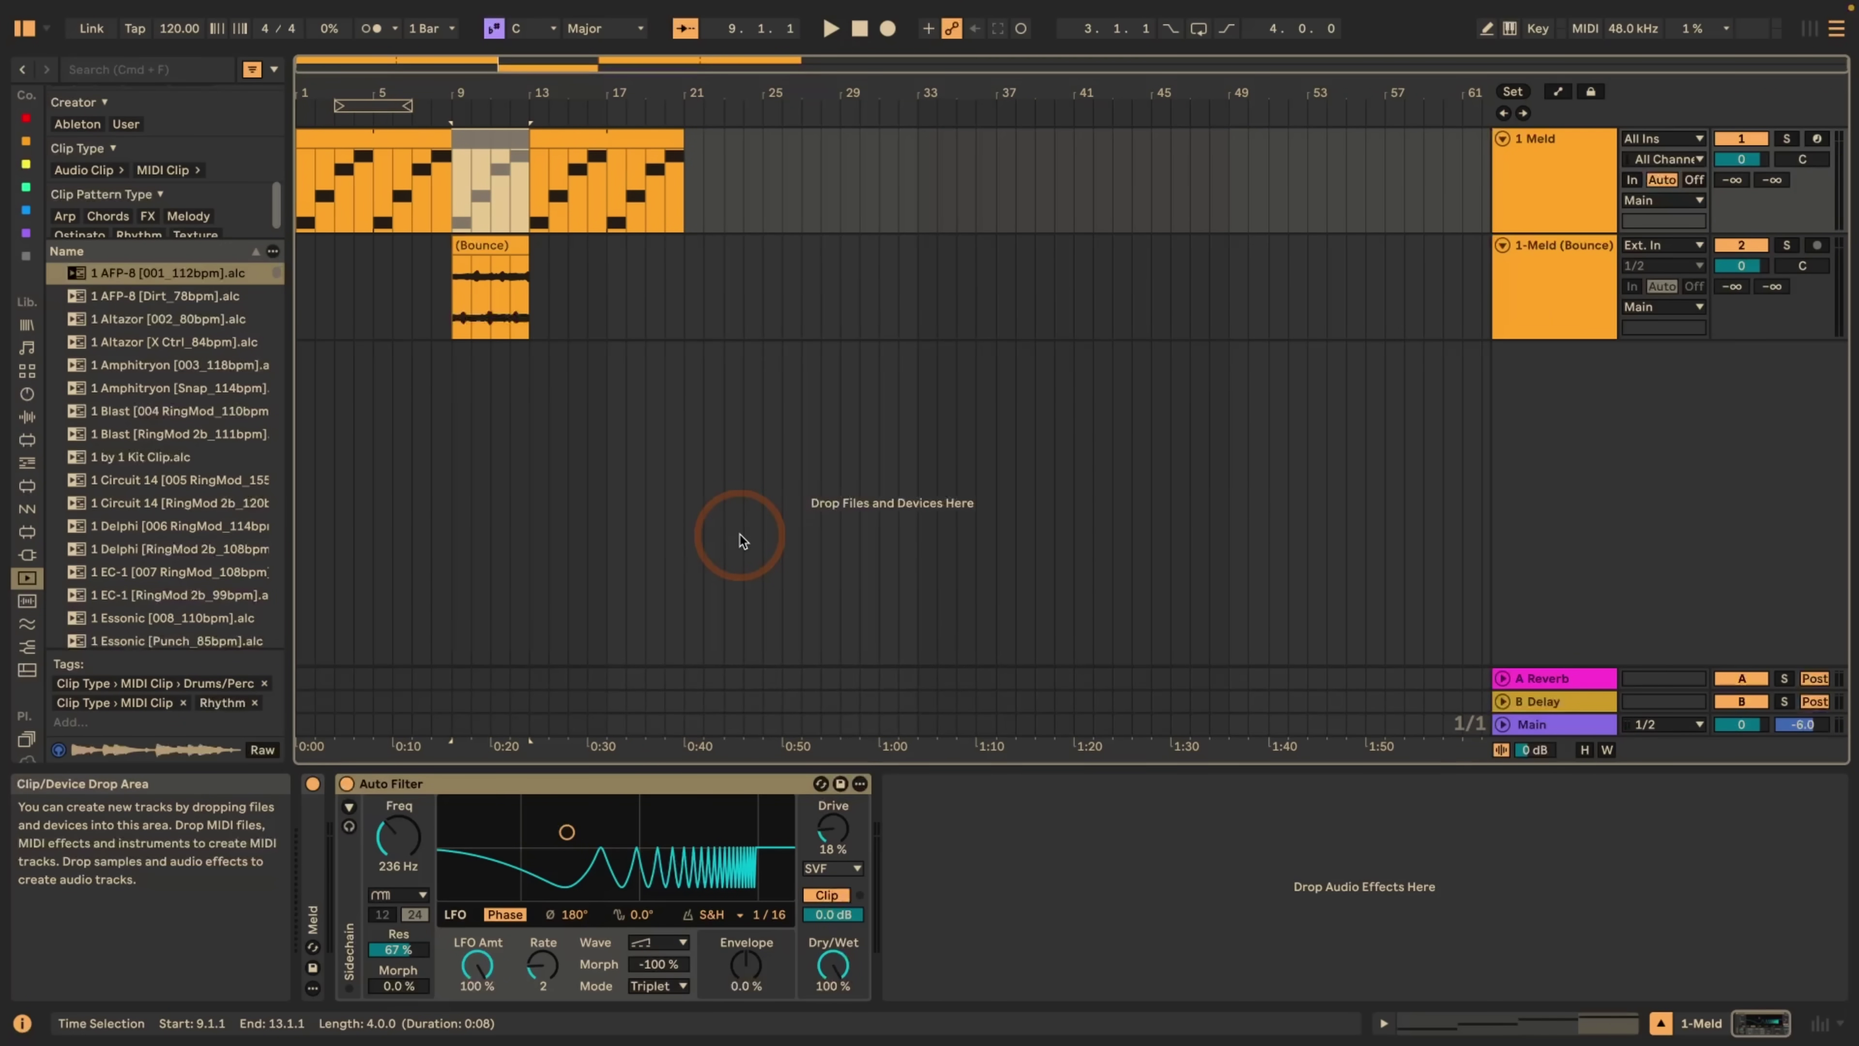
- Inspect the bounced and original clips, then play from around bar 7
click(496, 294)
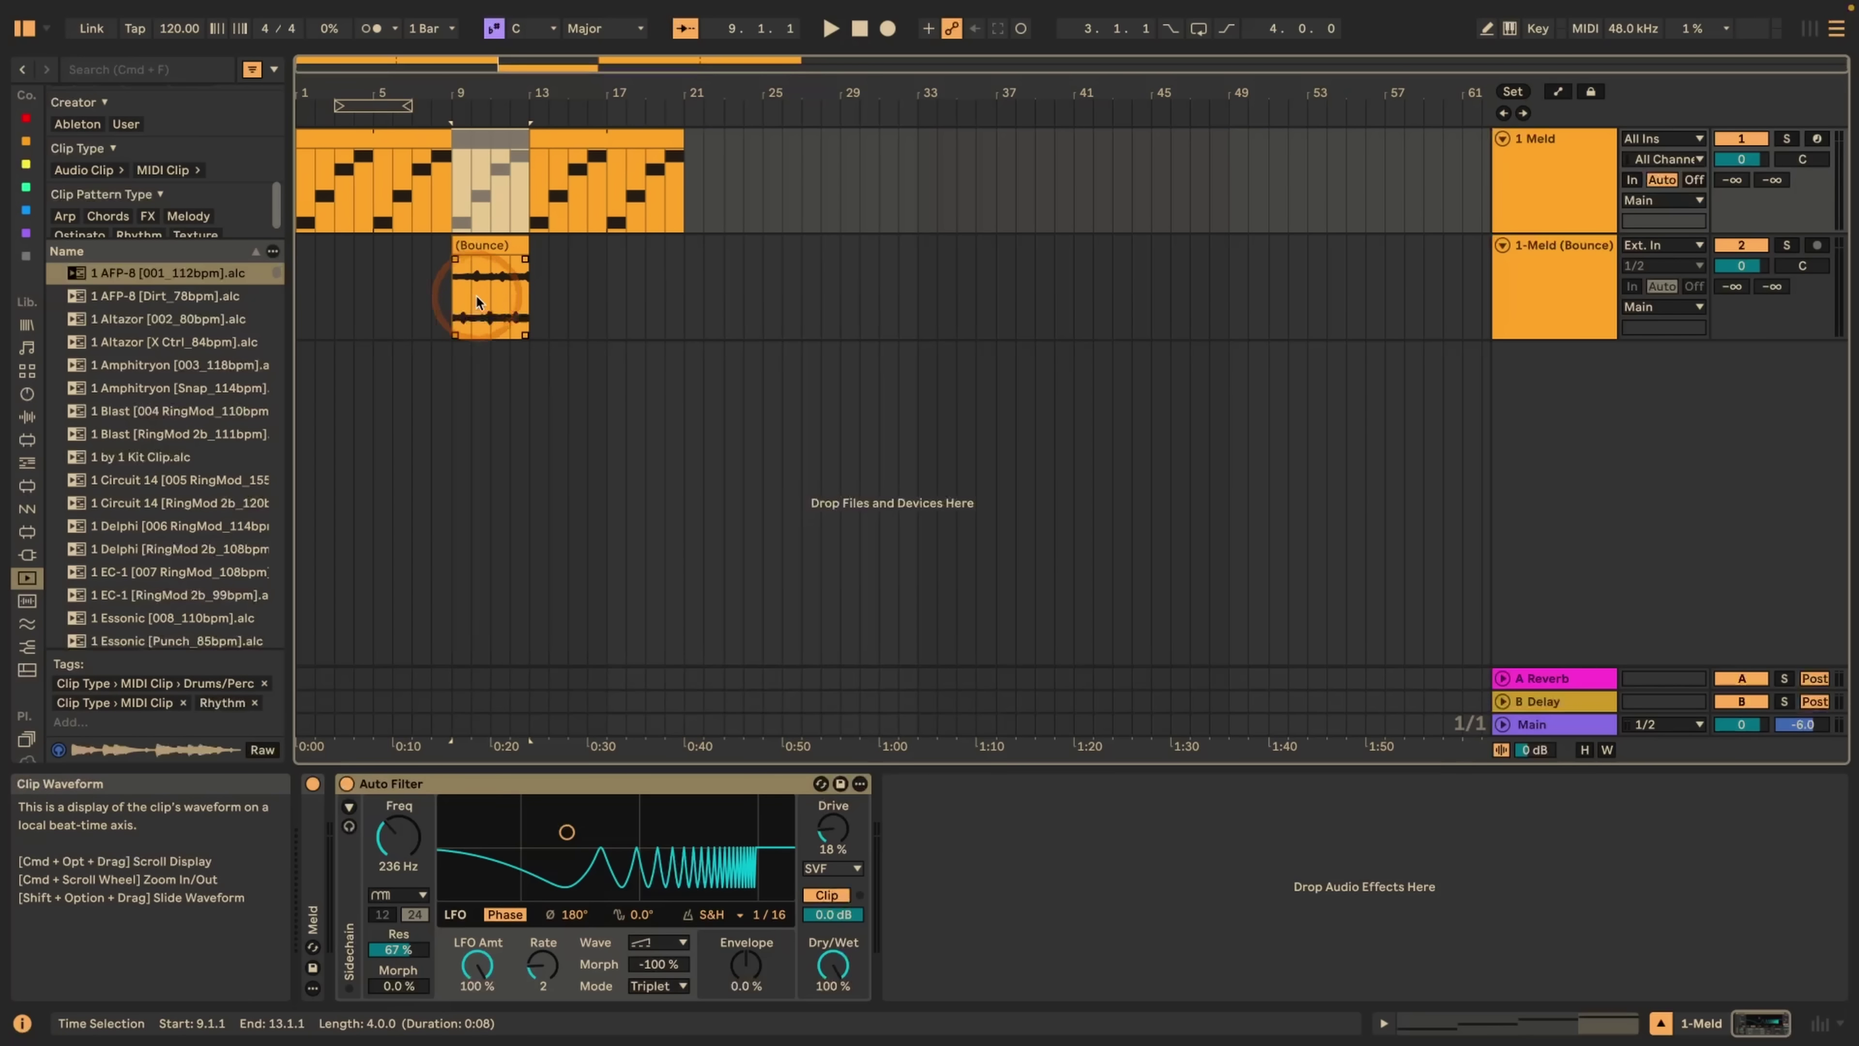
click(518, 157)
click(469, 192)
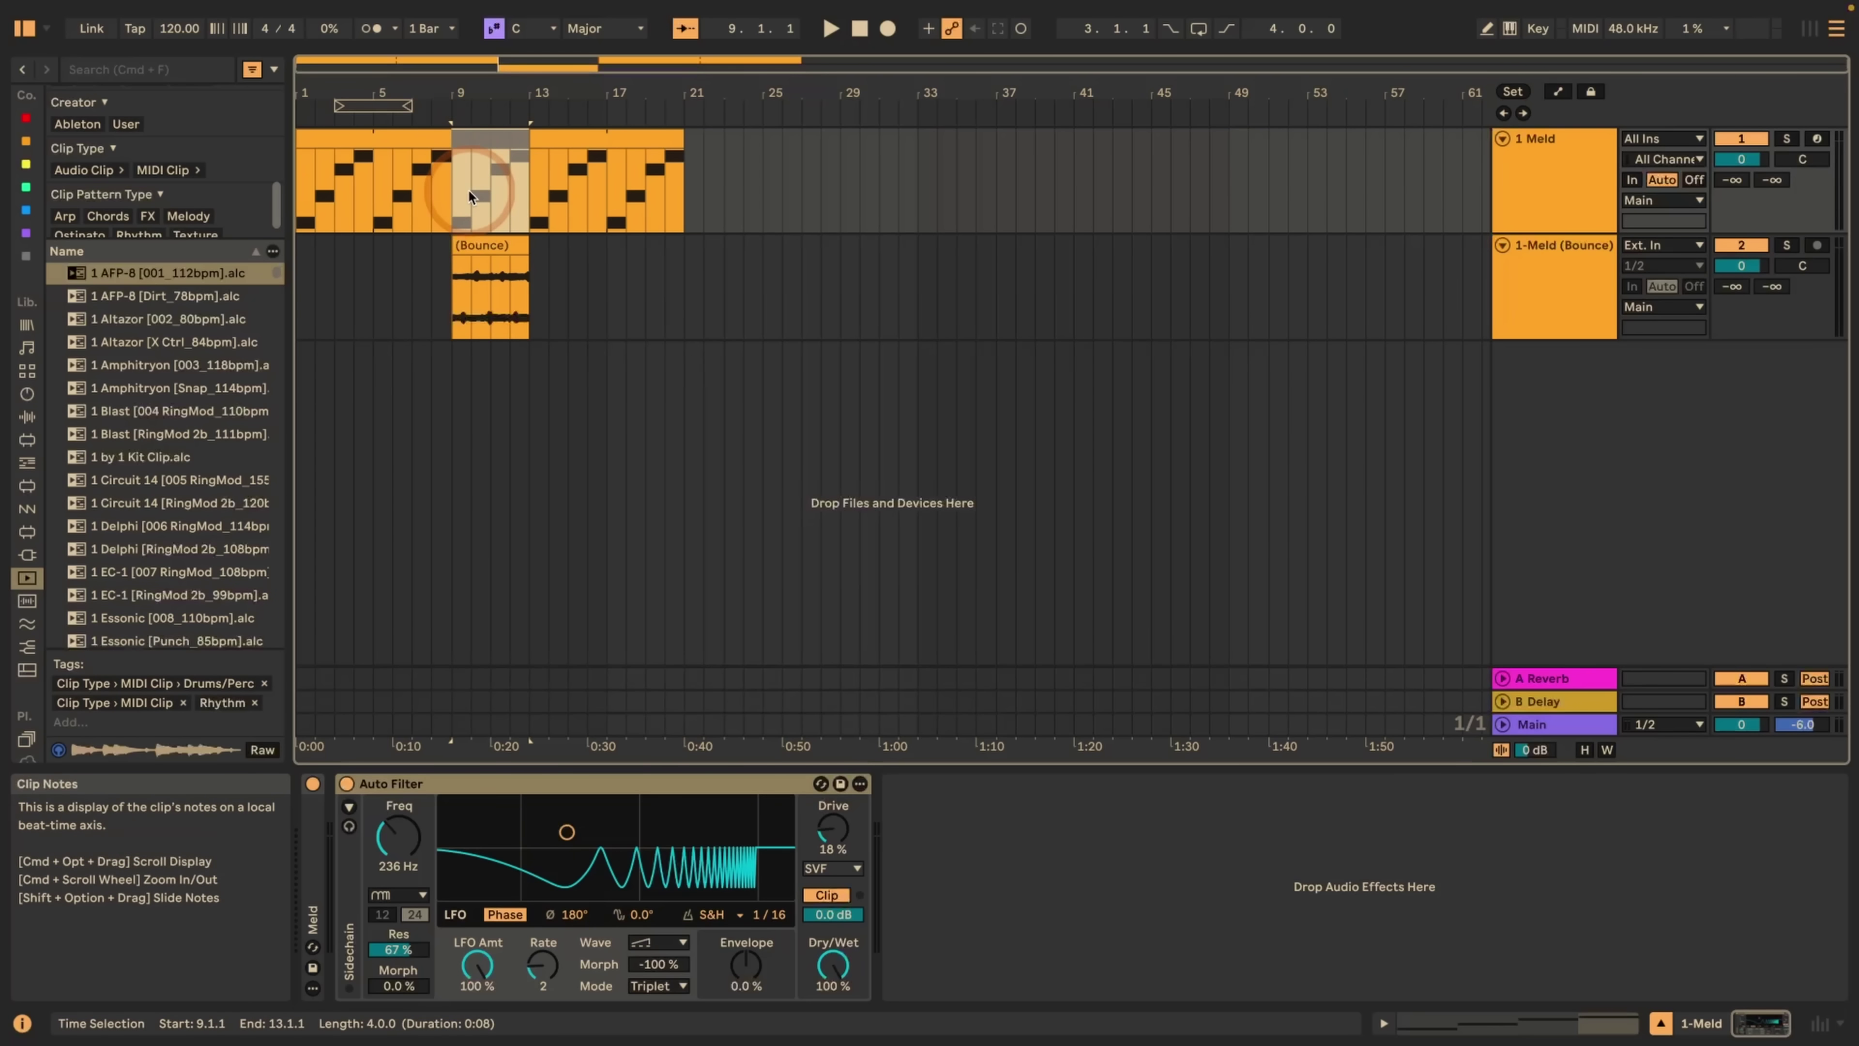
click(521, 155)
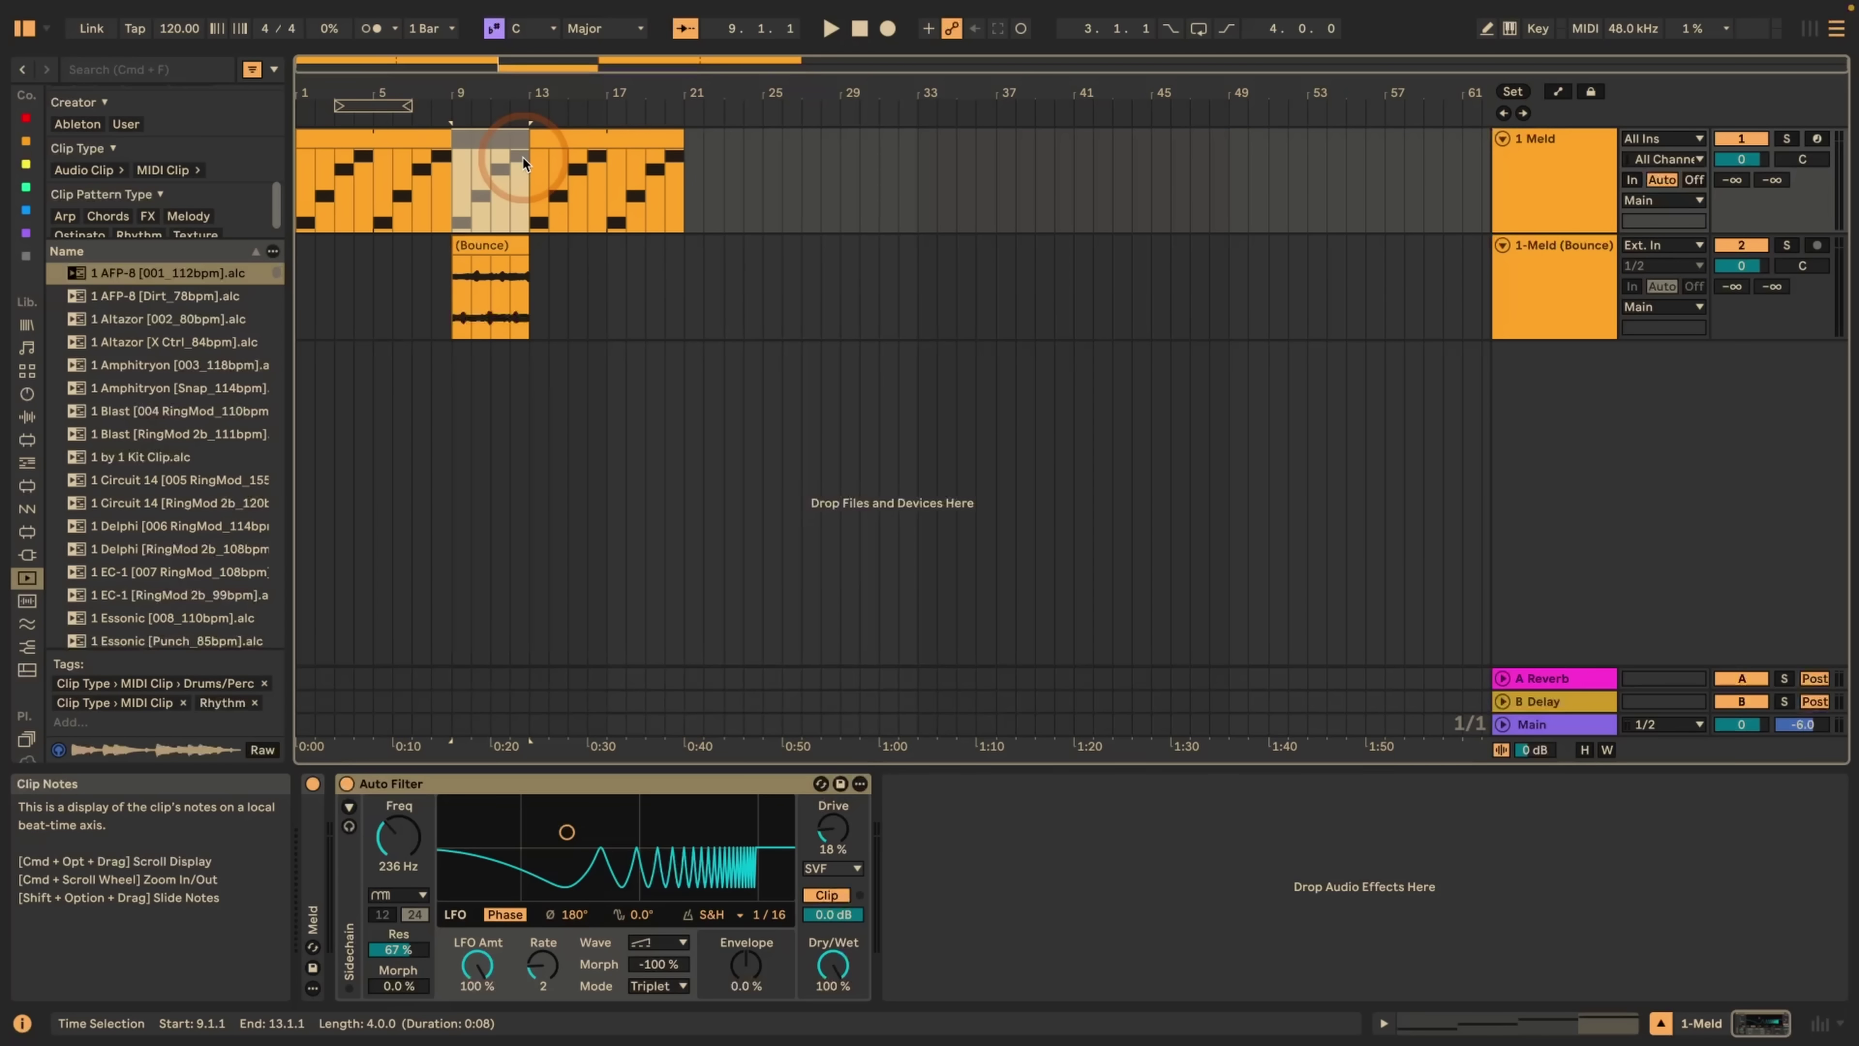
click(423, 112)
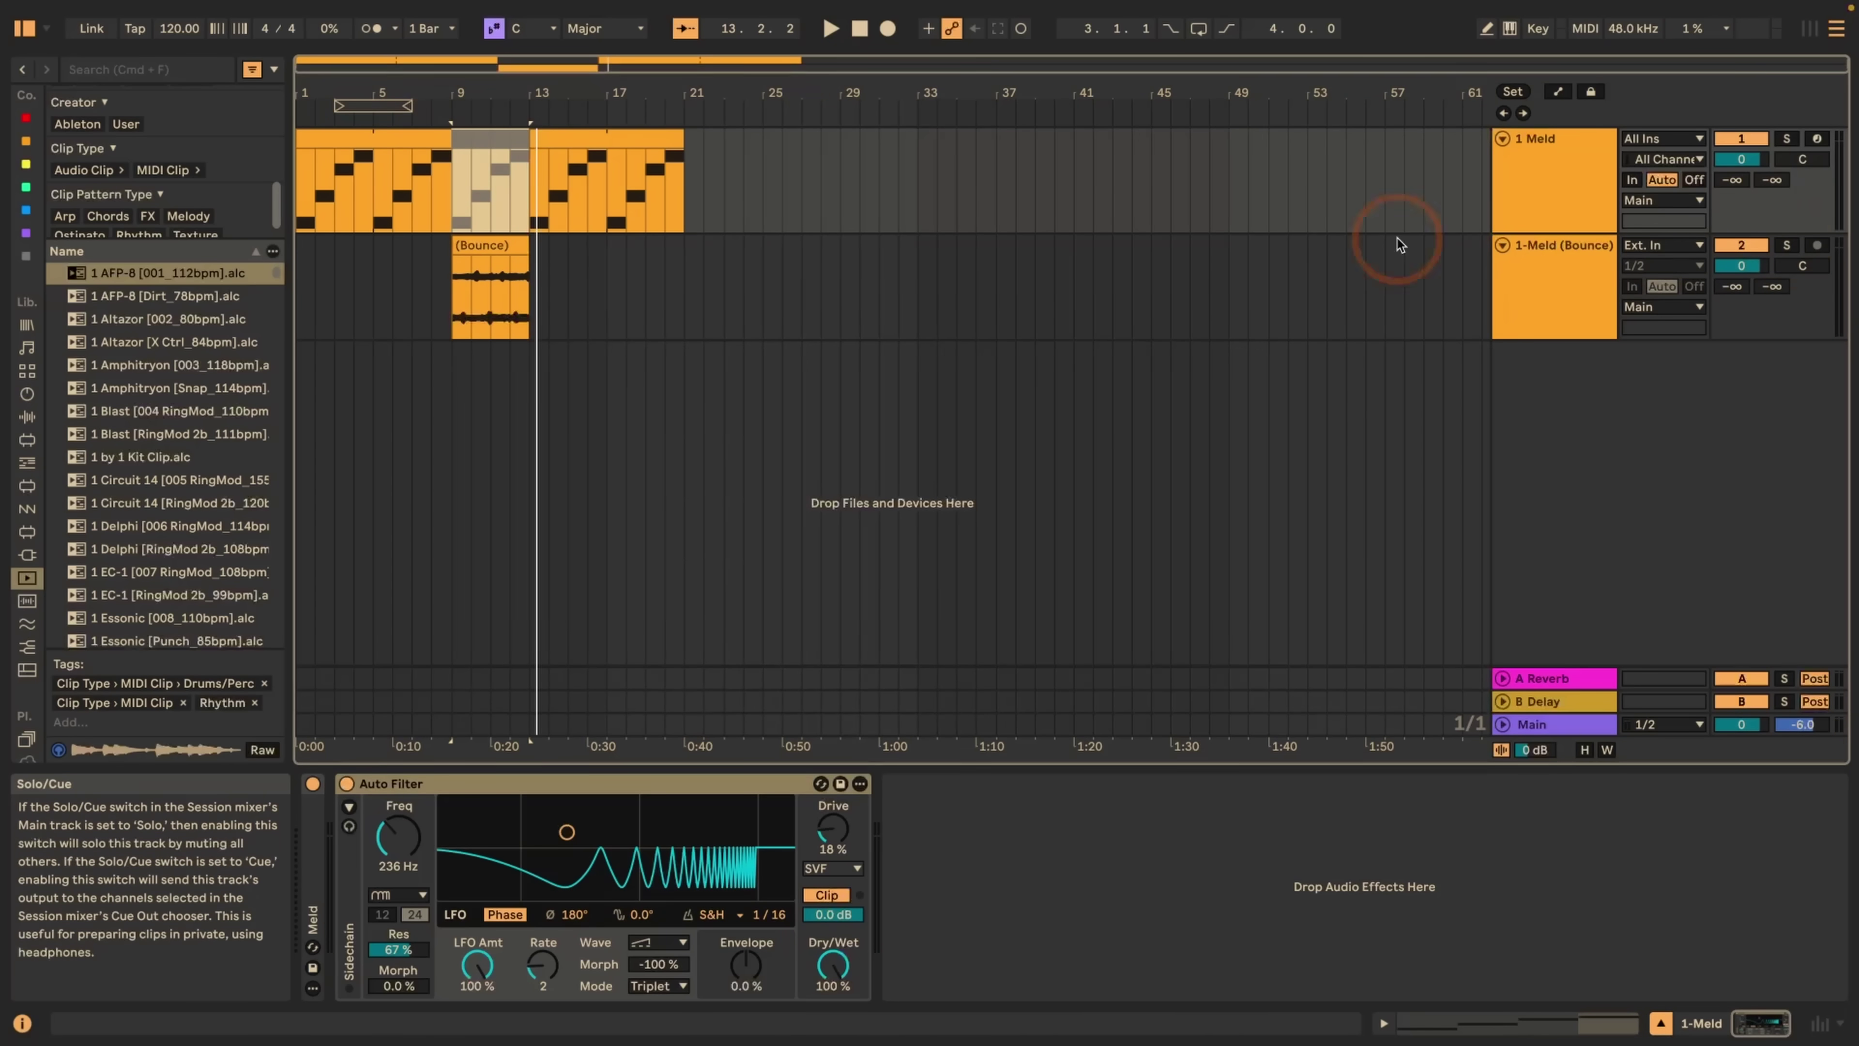
- Show the bounced clip's details, then the Meld clip's MIDI notes
click(470, 247)
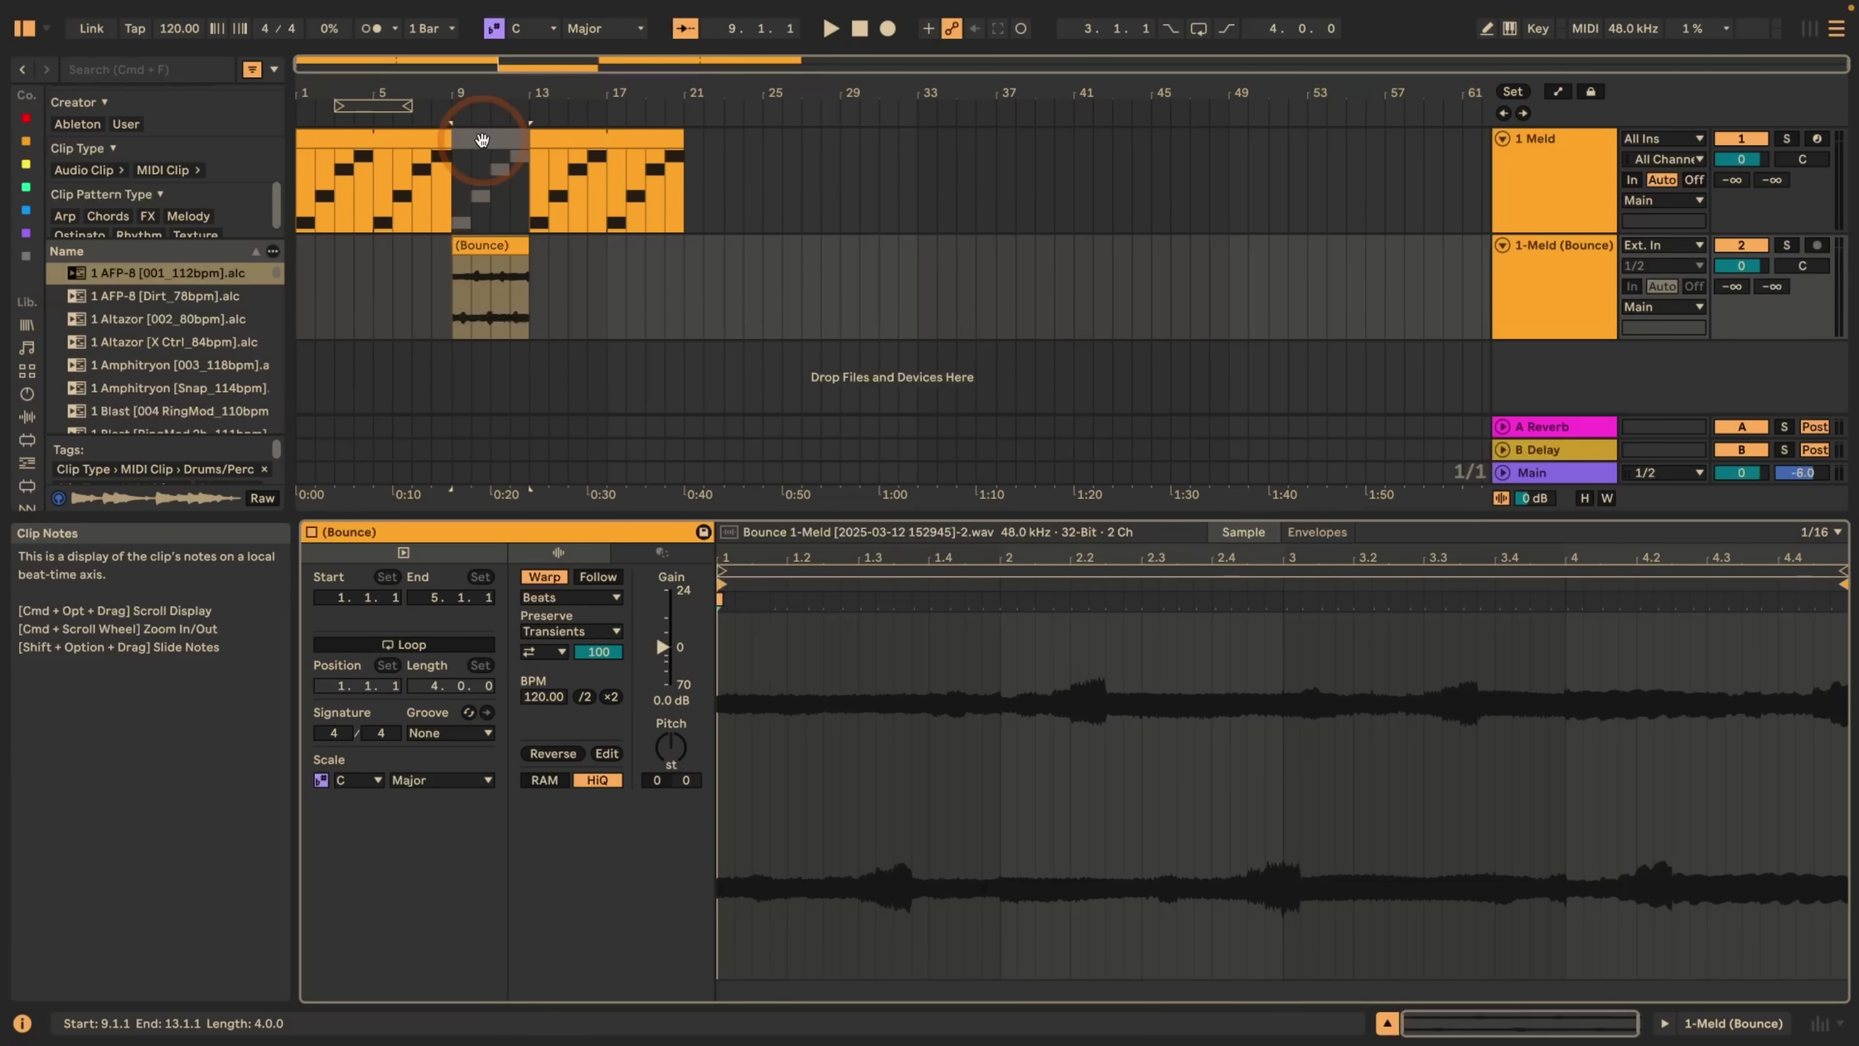
right_click(588, 137)
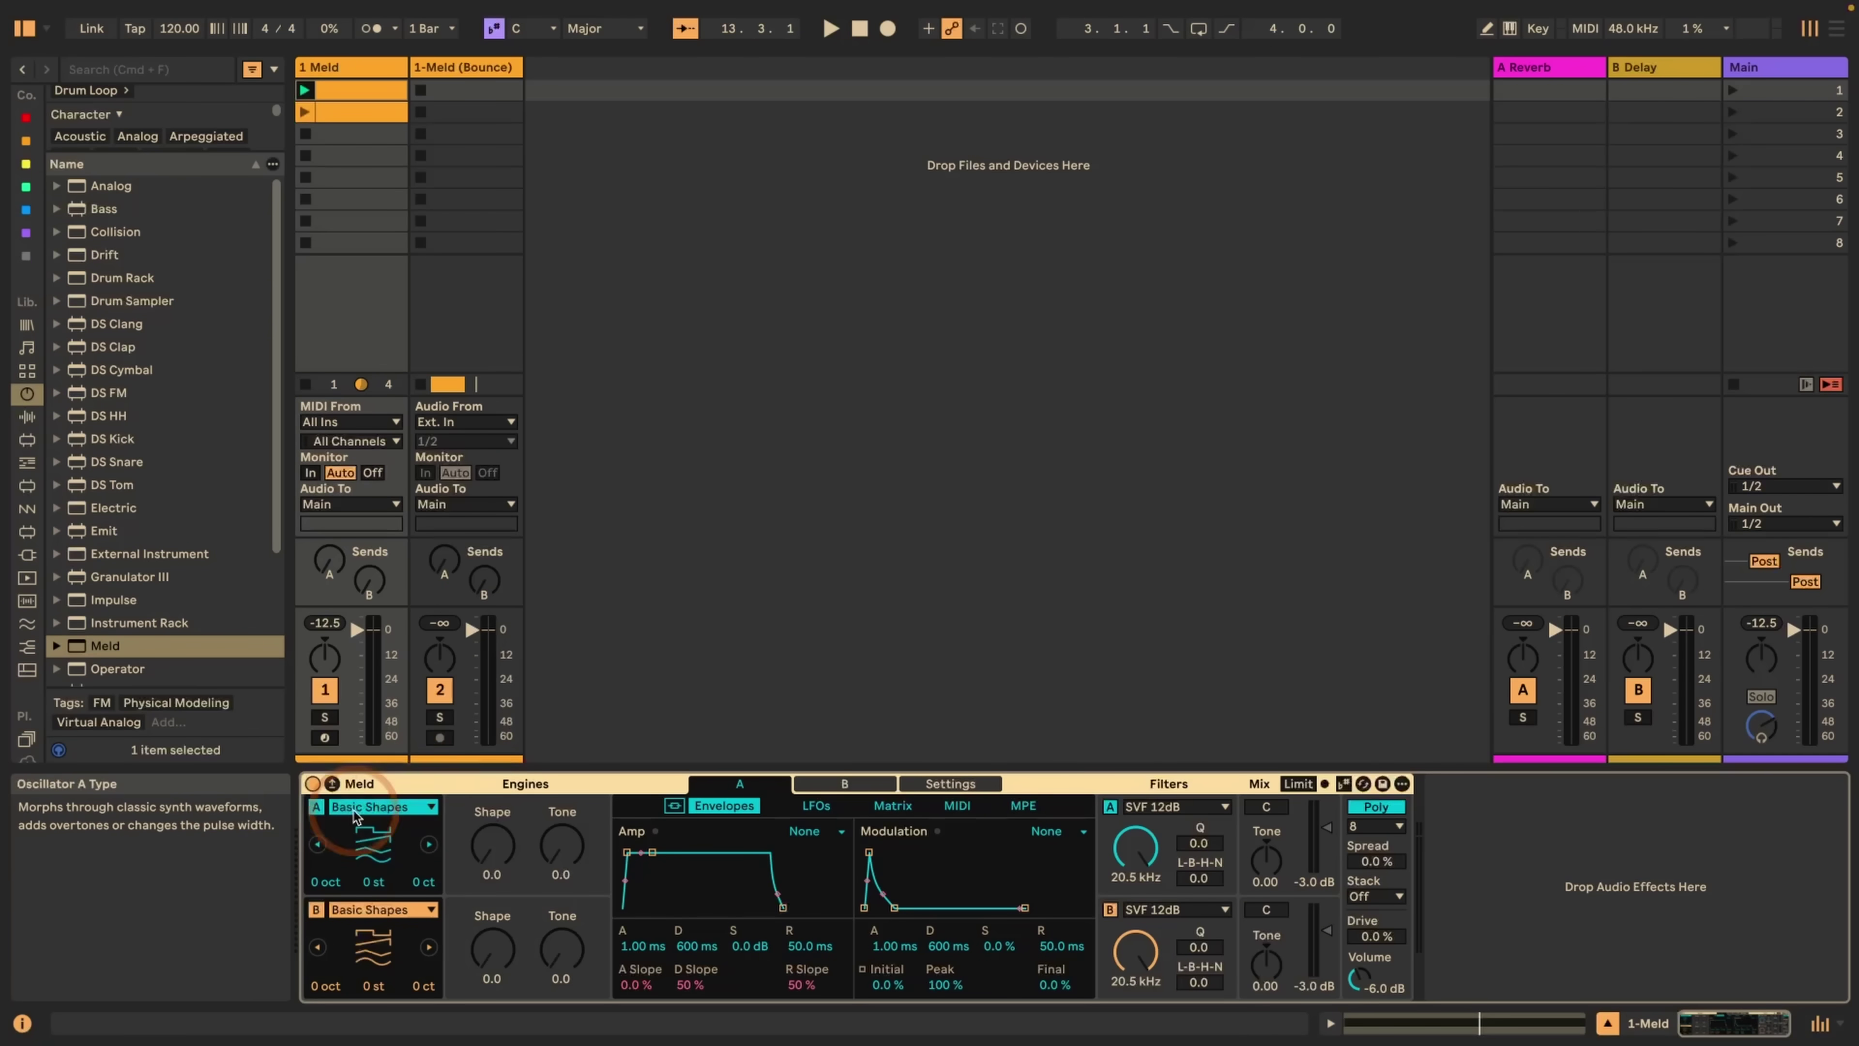
- Turn off Meld's Engine B and set Engine A's oscillator to Chord (♭♯)
click(316, 909)
click(354, 805)
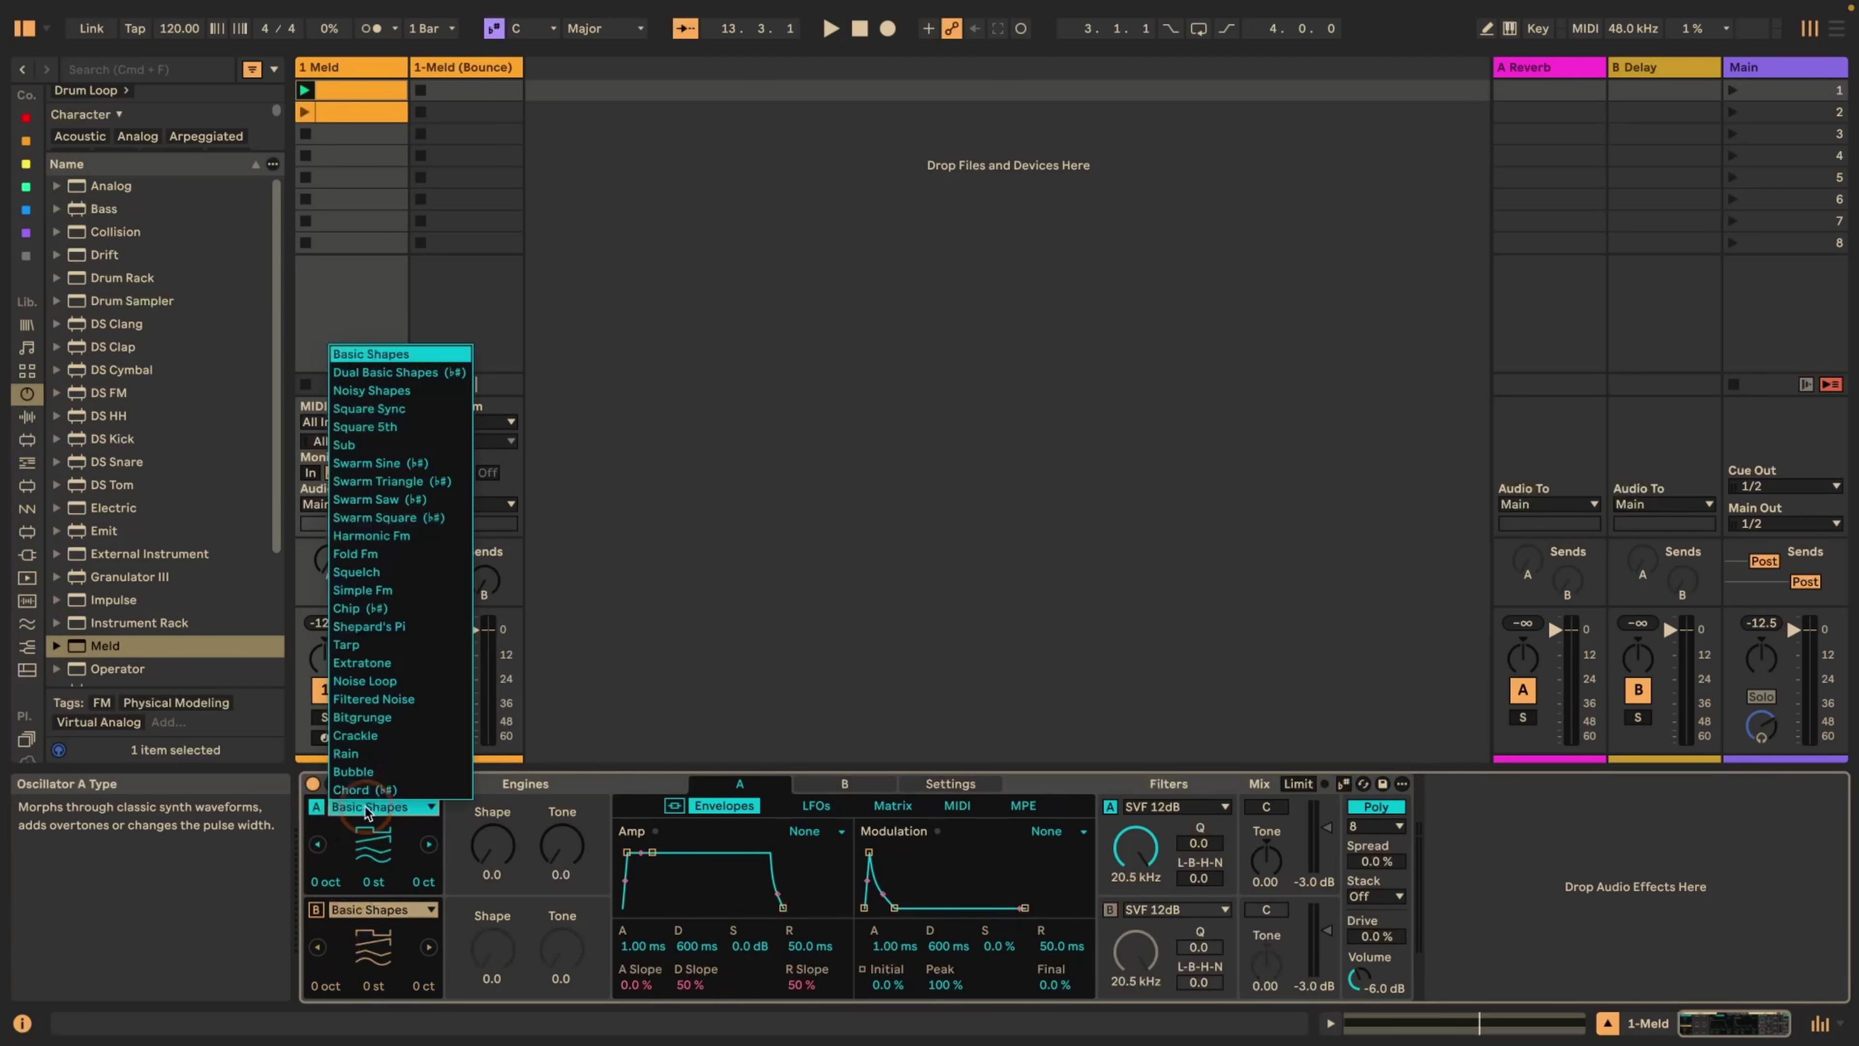
click(409, 790)
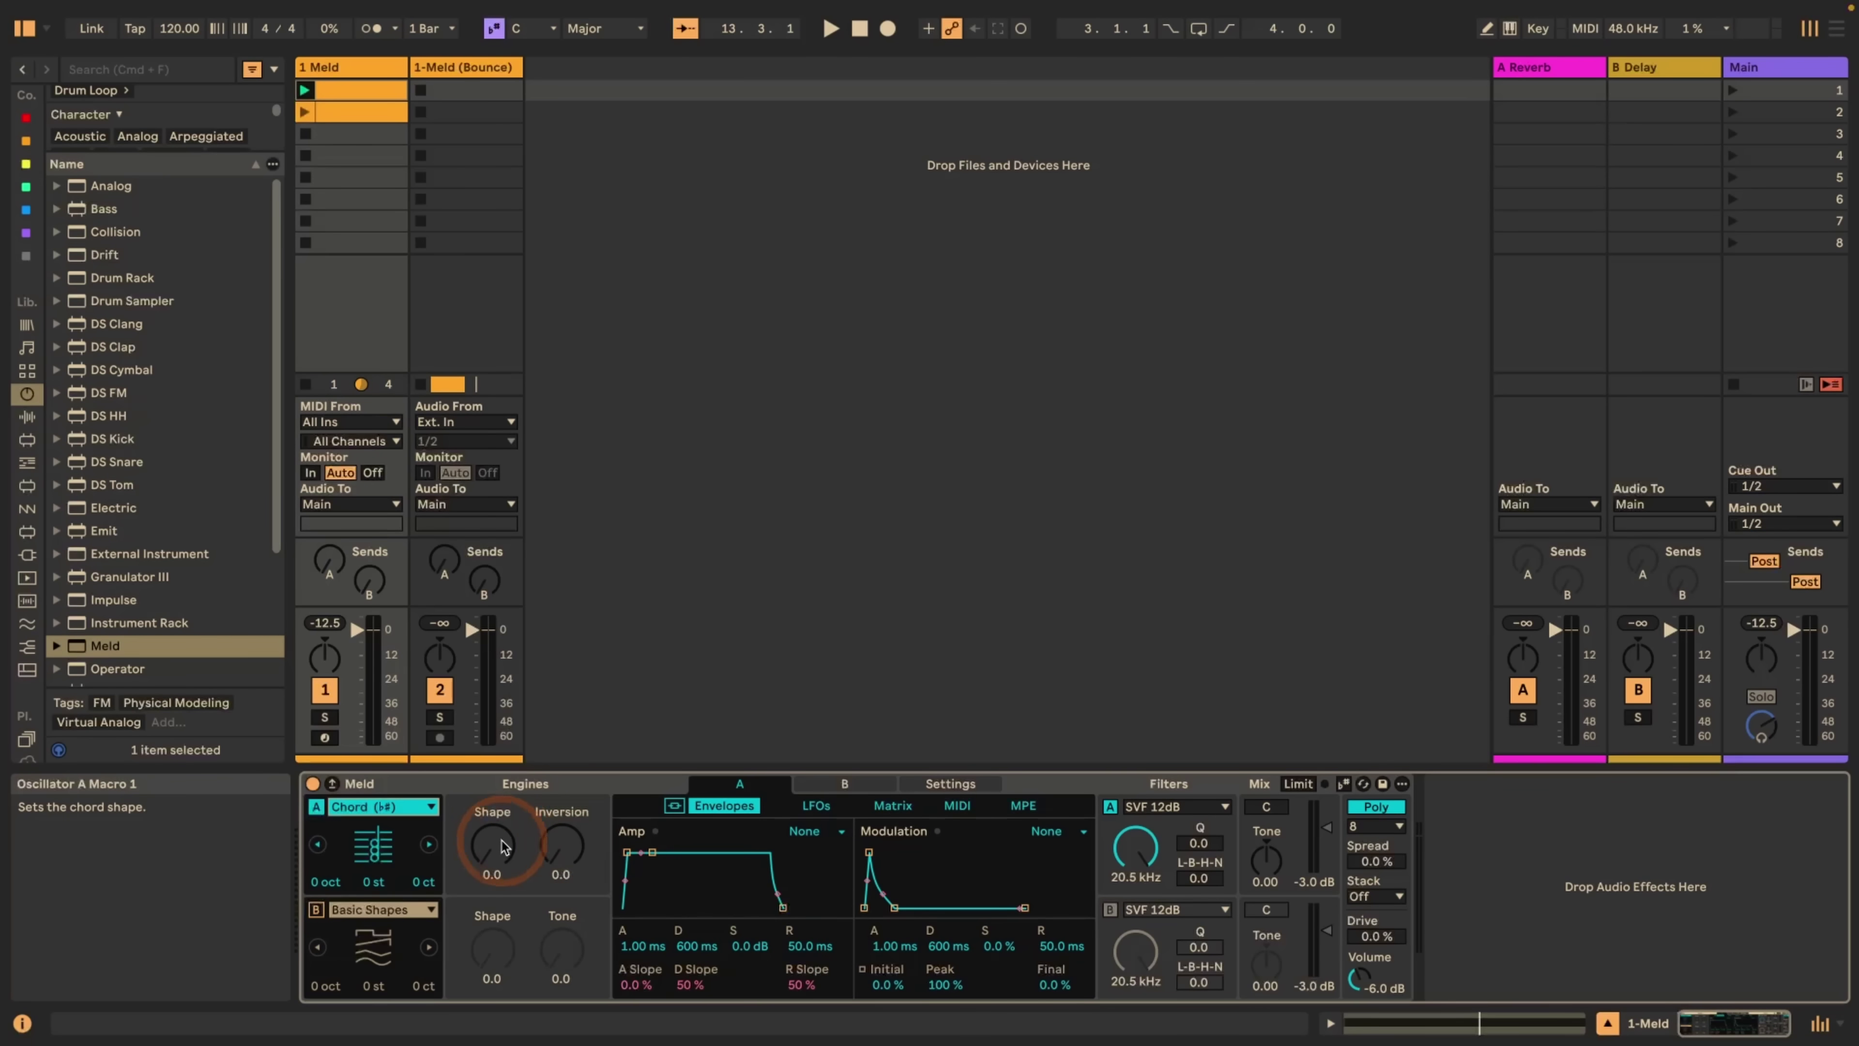
double_click(337, 94)
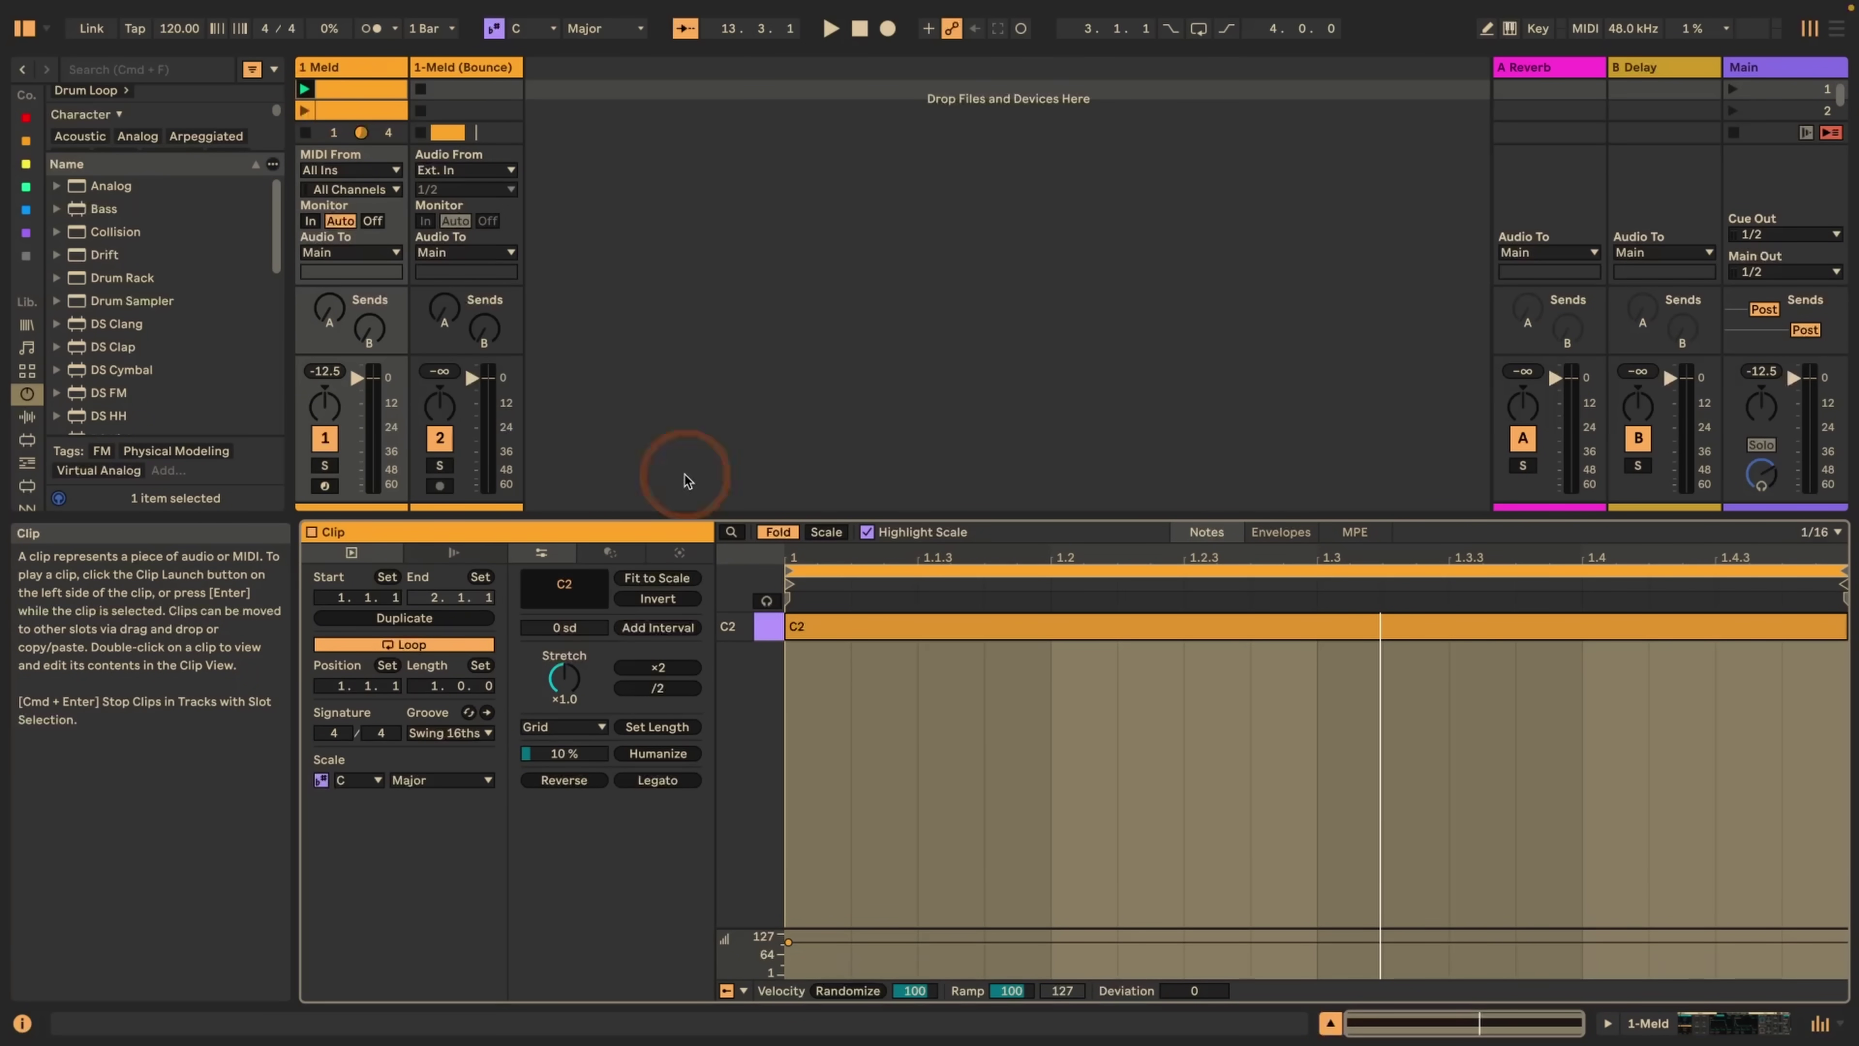
click(326, 66)
- Sweep the chord Shape up to 100 during playback, then reset it to 0
click(492, 846)
key(space)
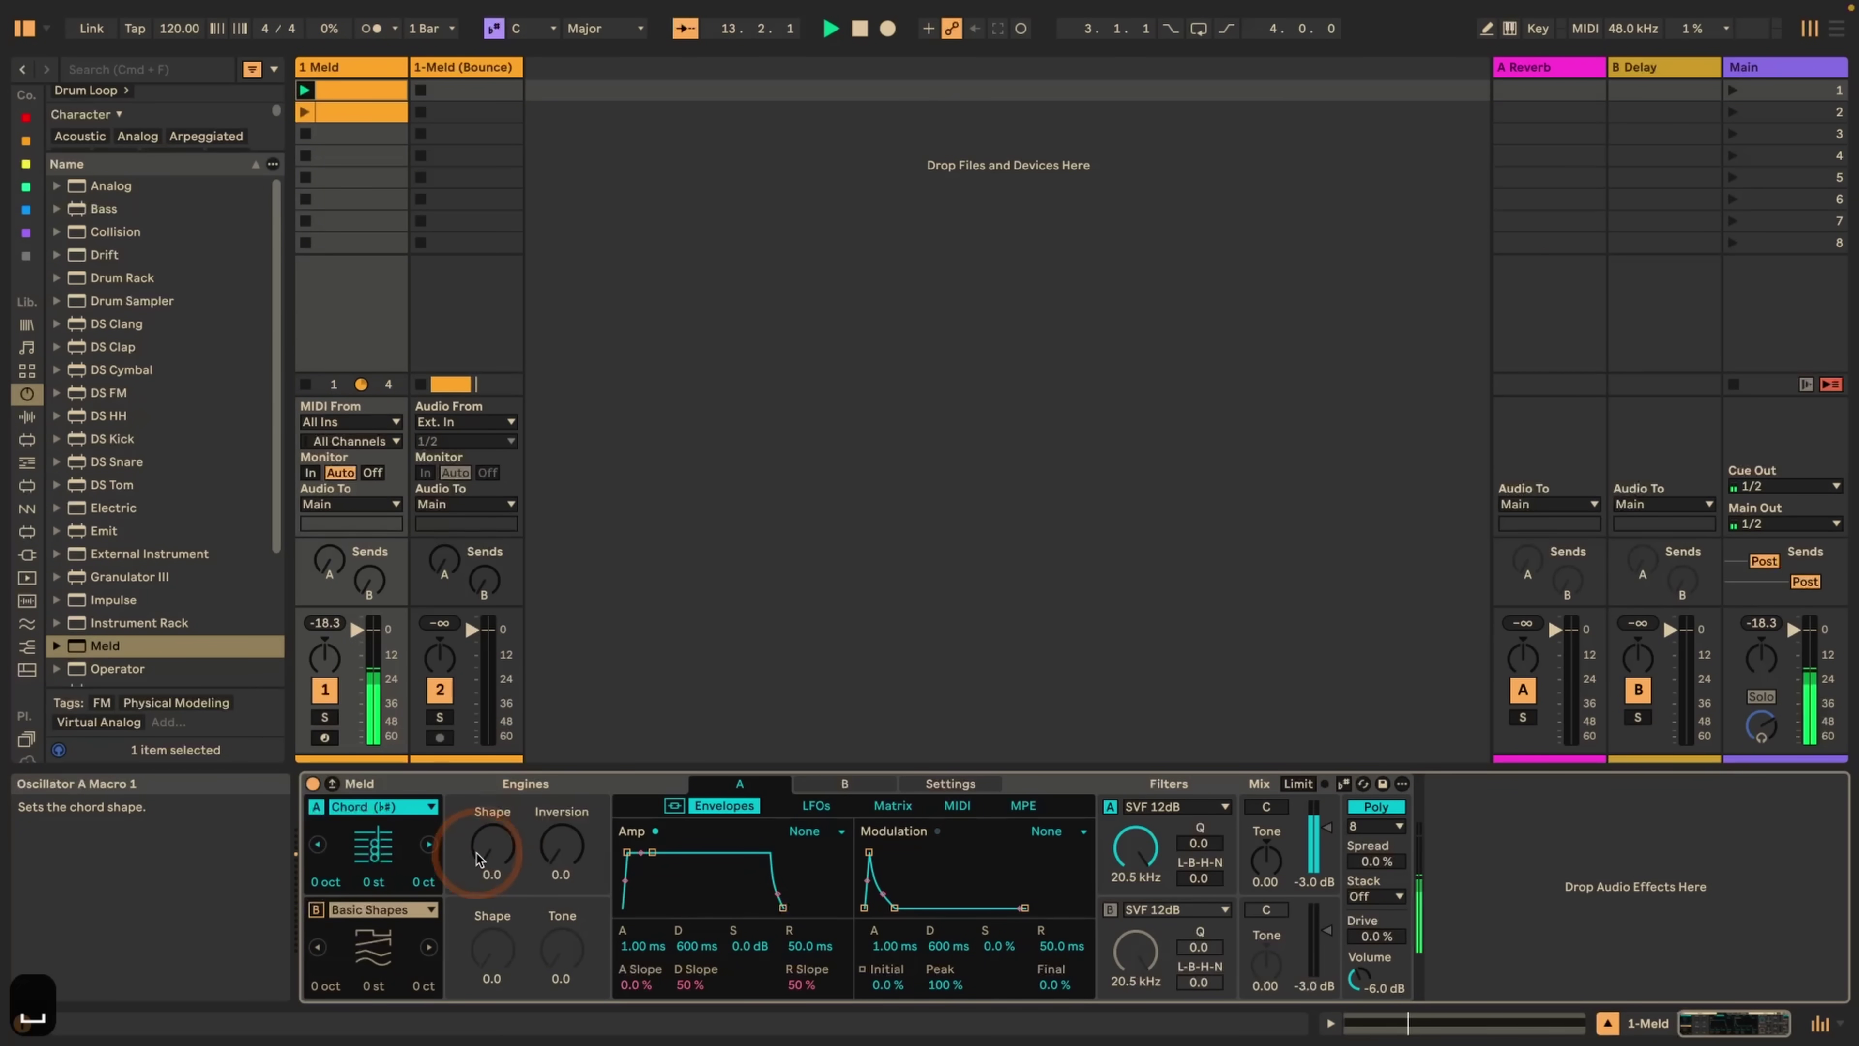
drag(492, 846, 492, 706)
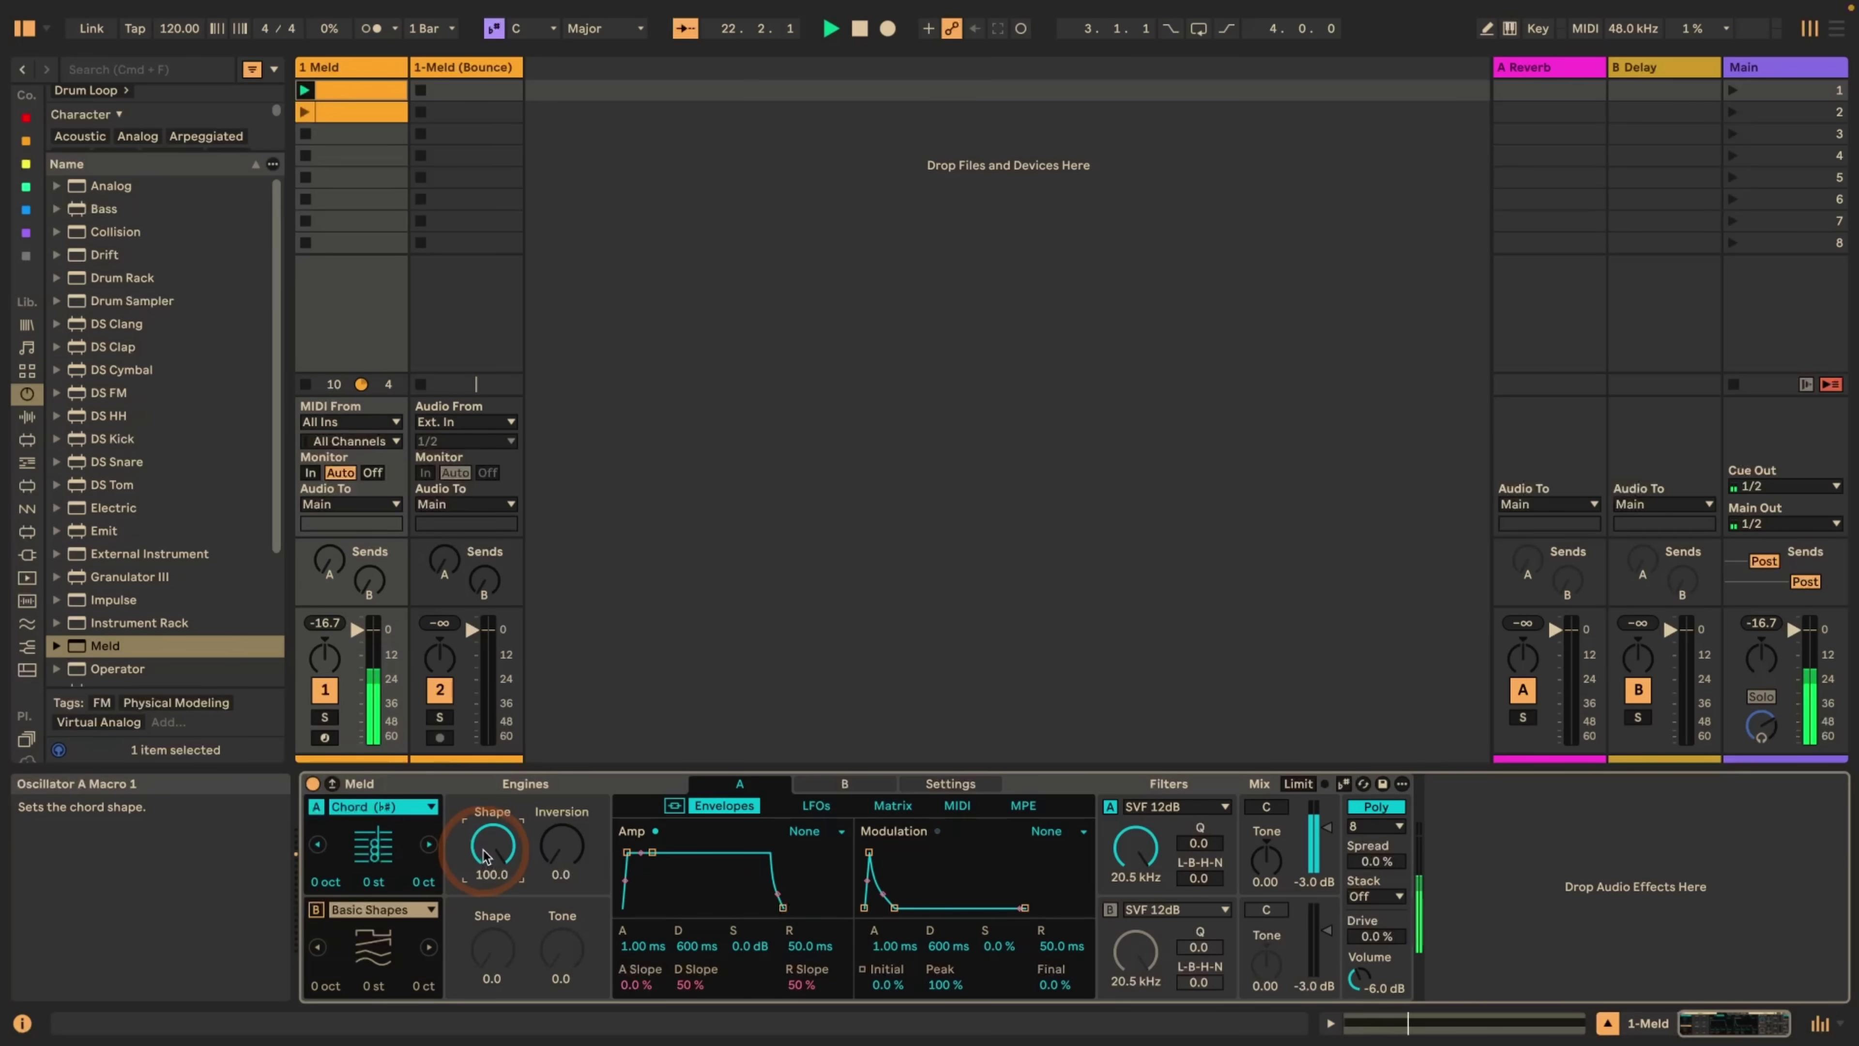
key(space)
click(485, 853)
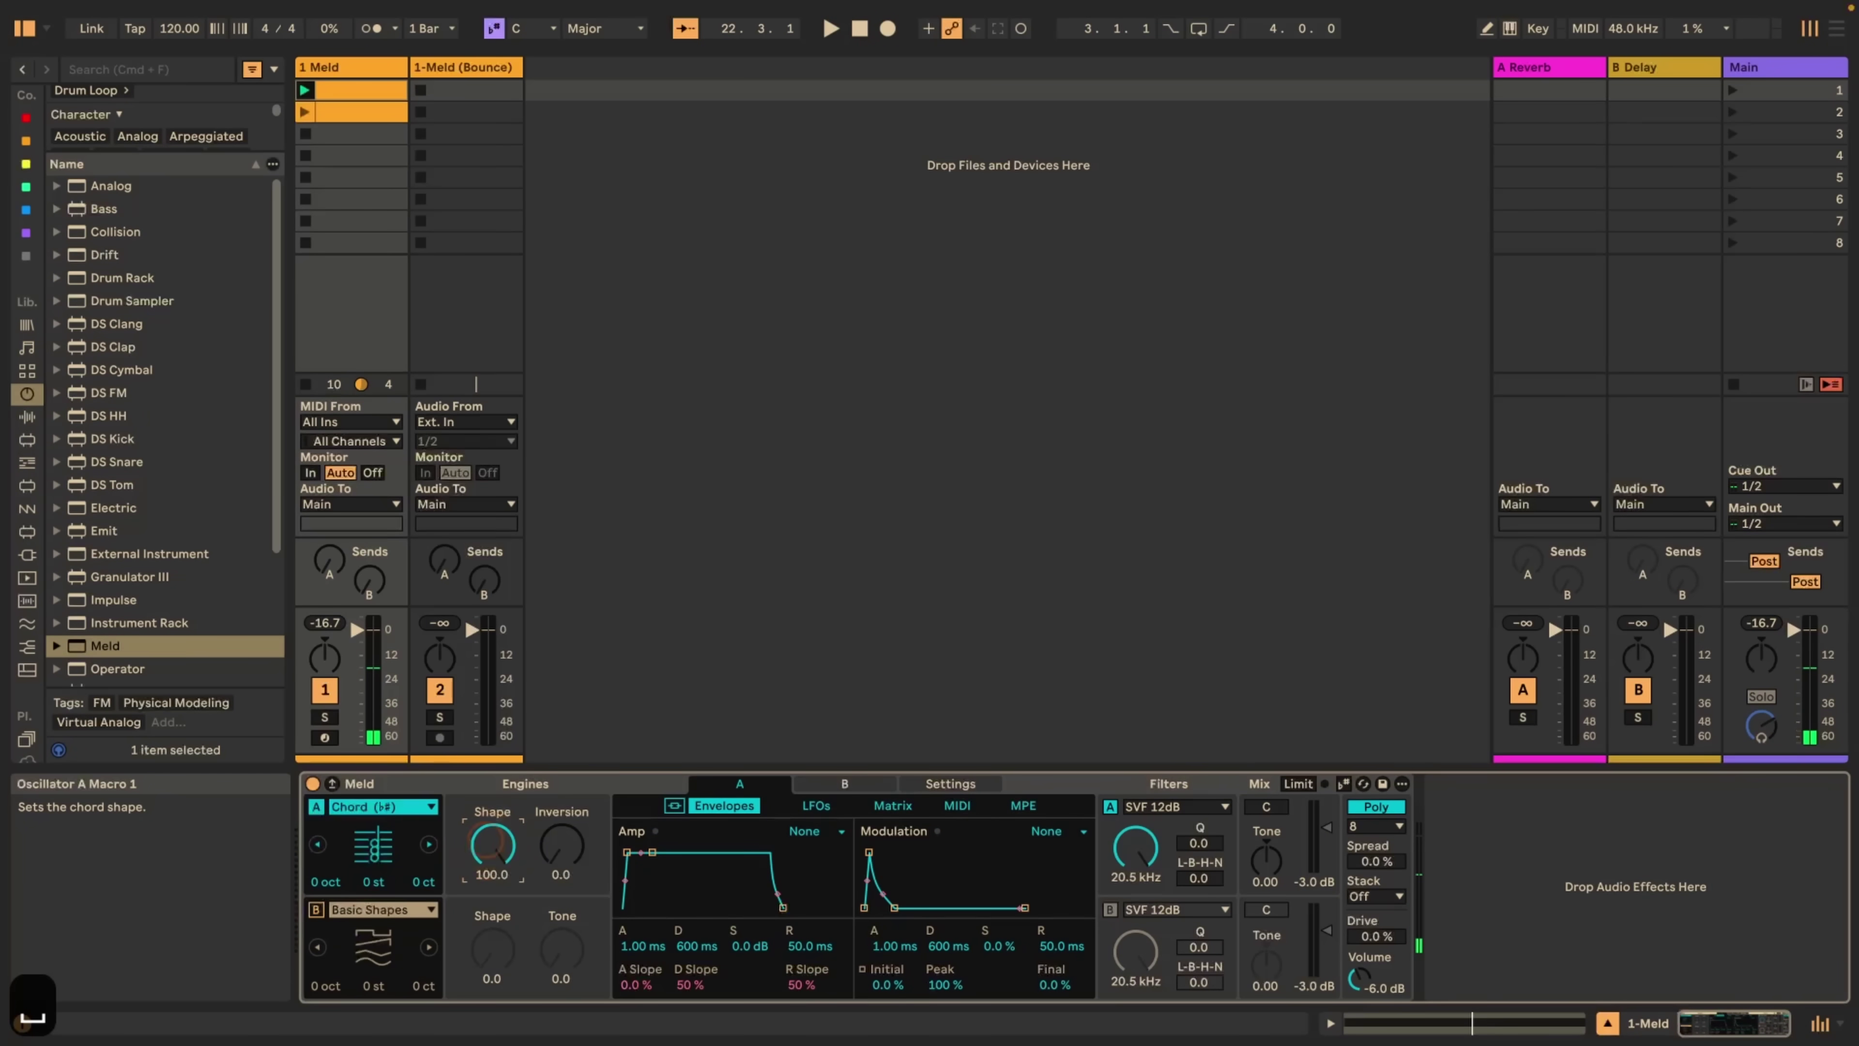
key(Delete)
- Sweep the chord Inversion while listening to the clip
click(560, 853)
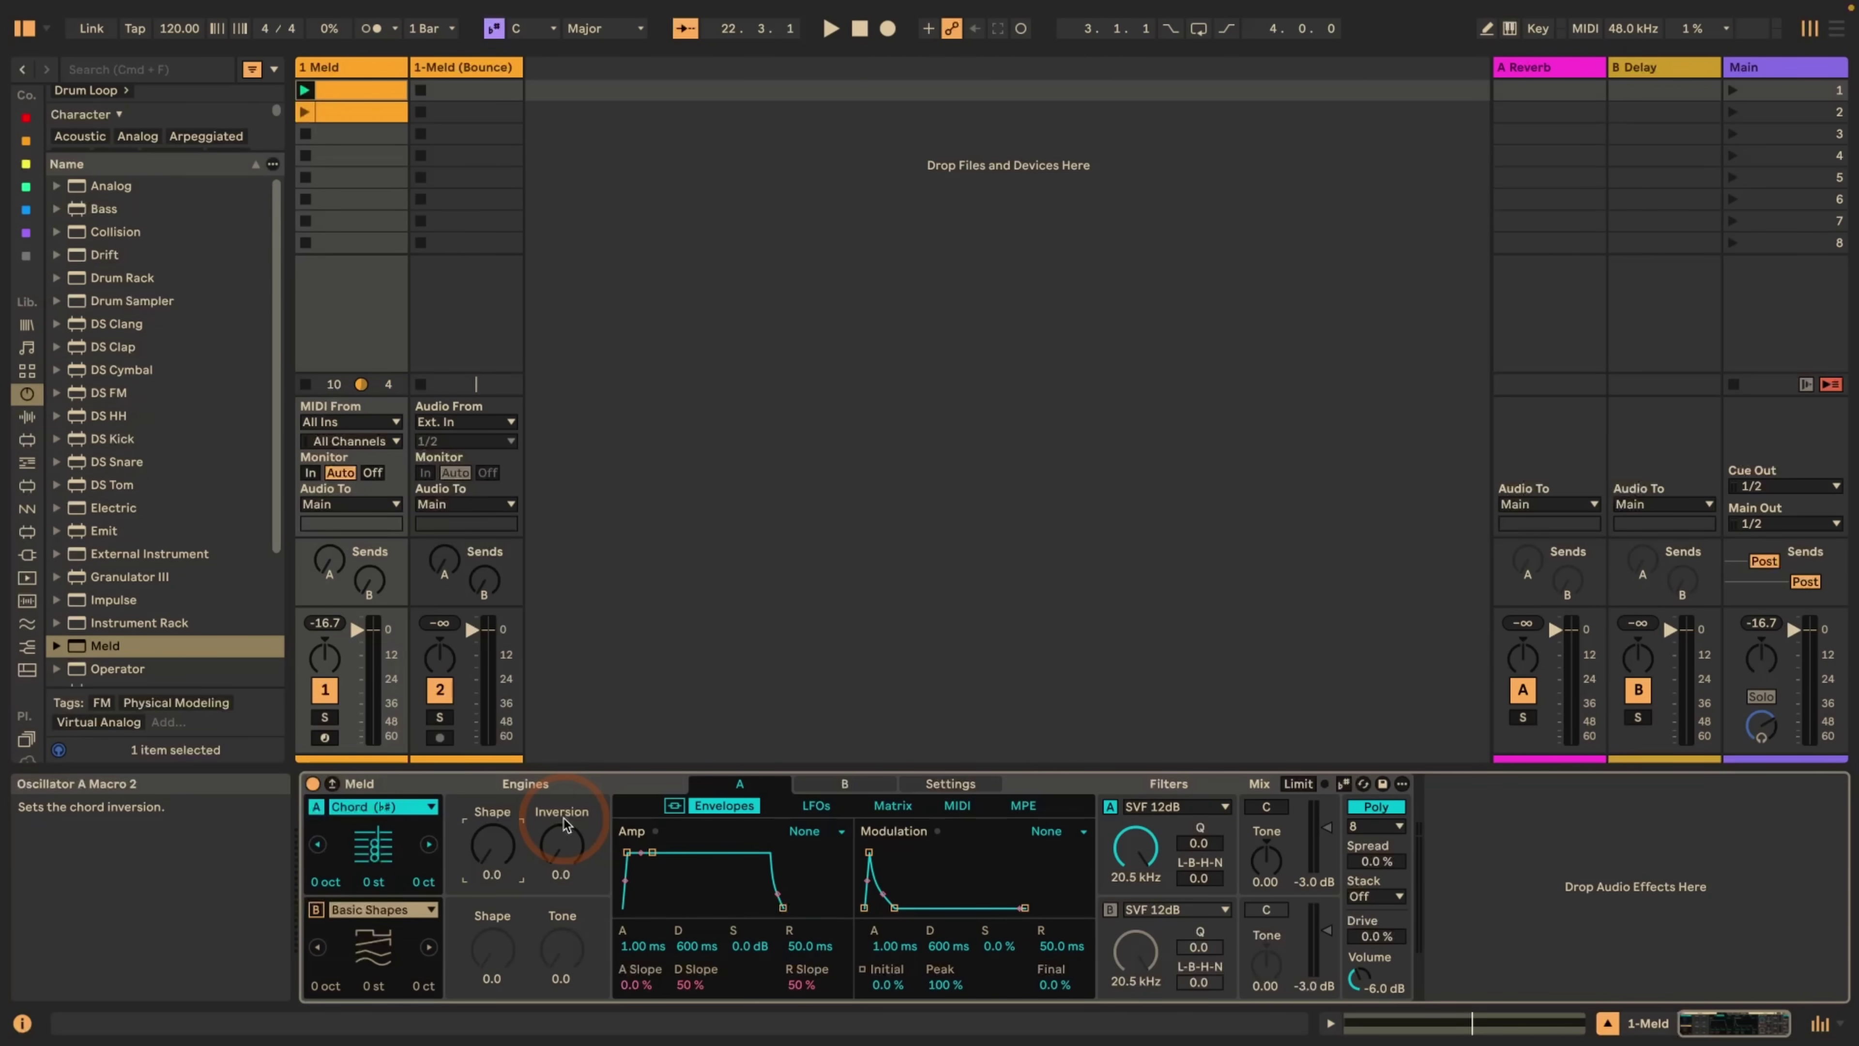
drag(563, 818, 558, 908)
key(space)
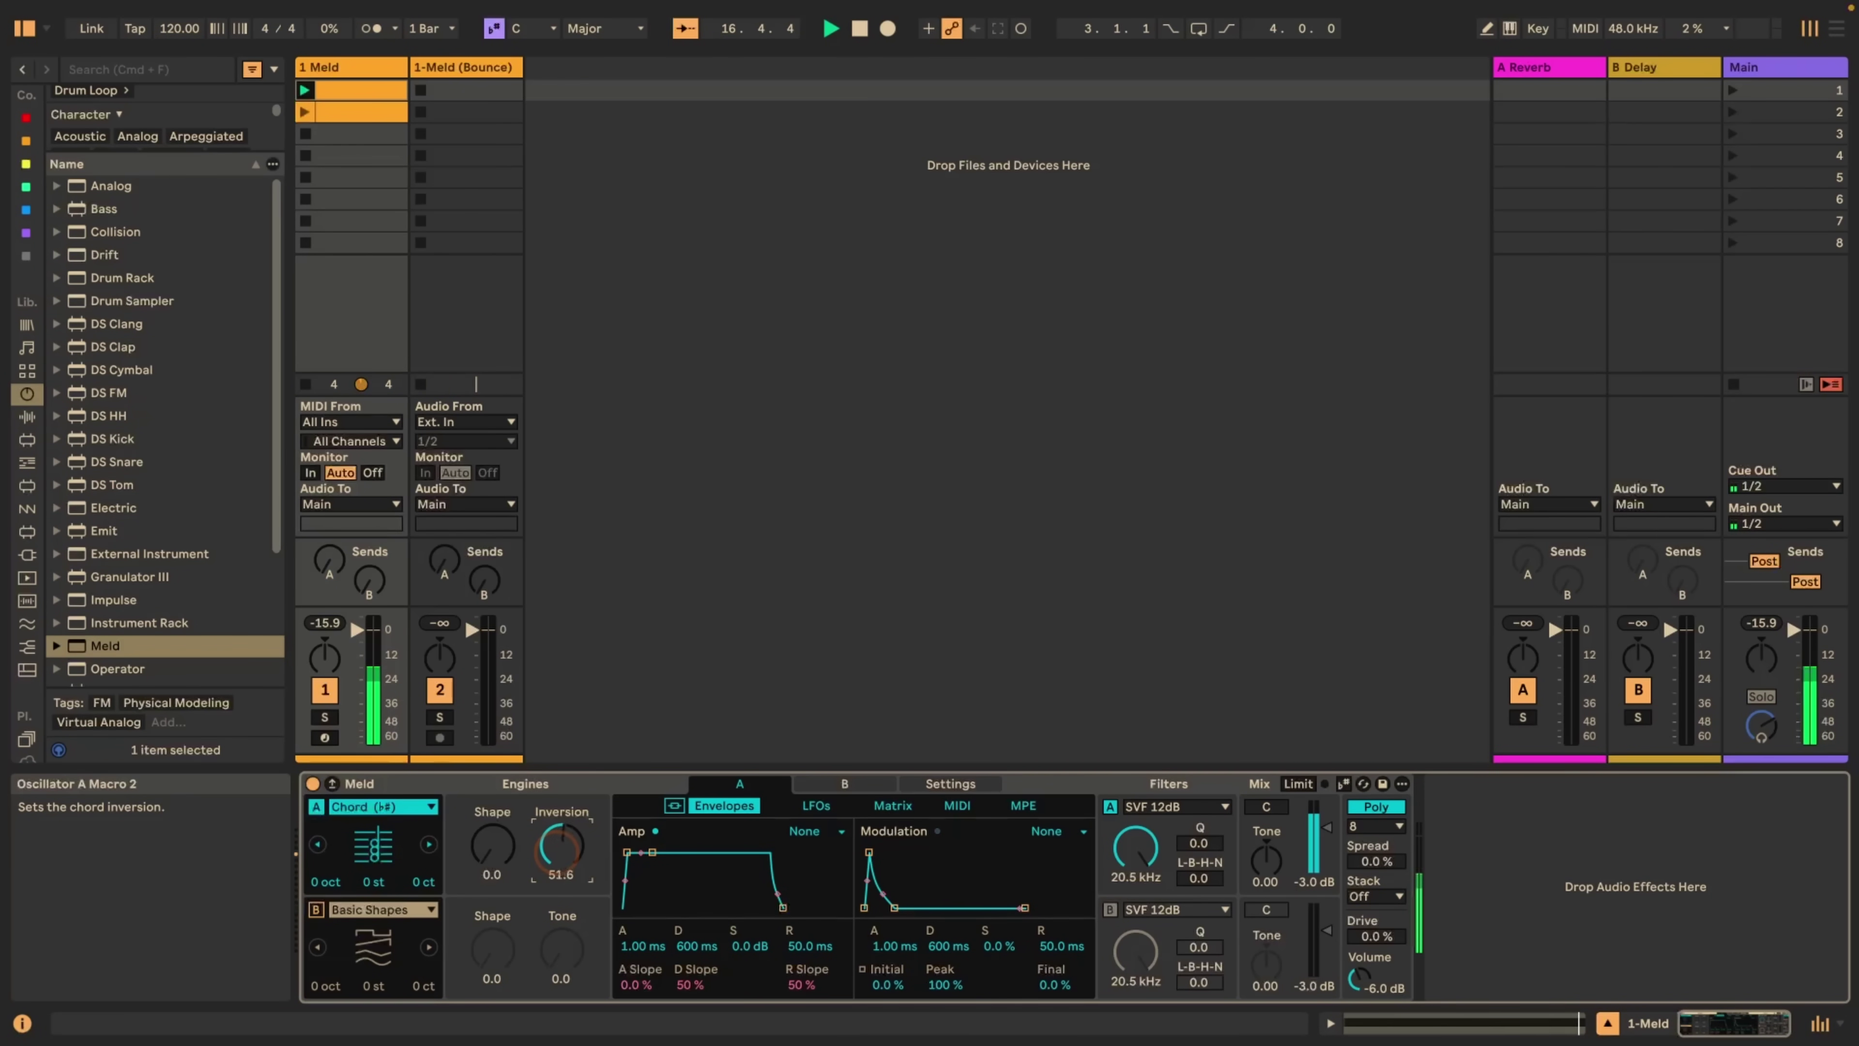
drag(557, 908, 560, 864)
key(space)
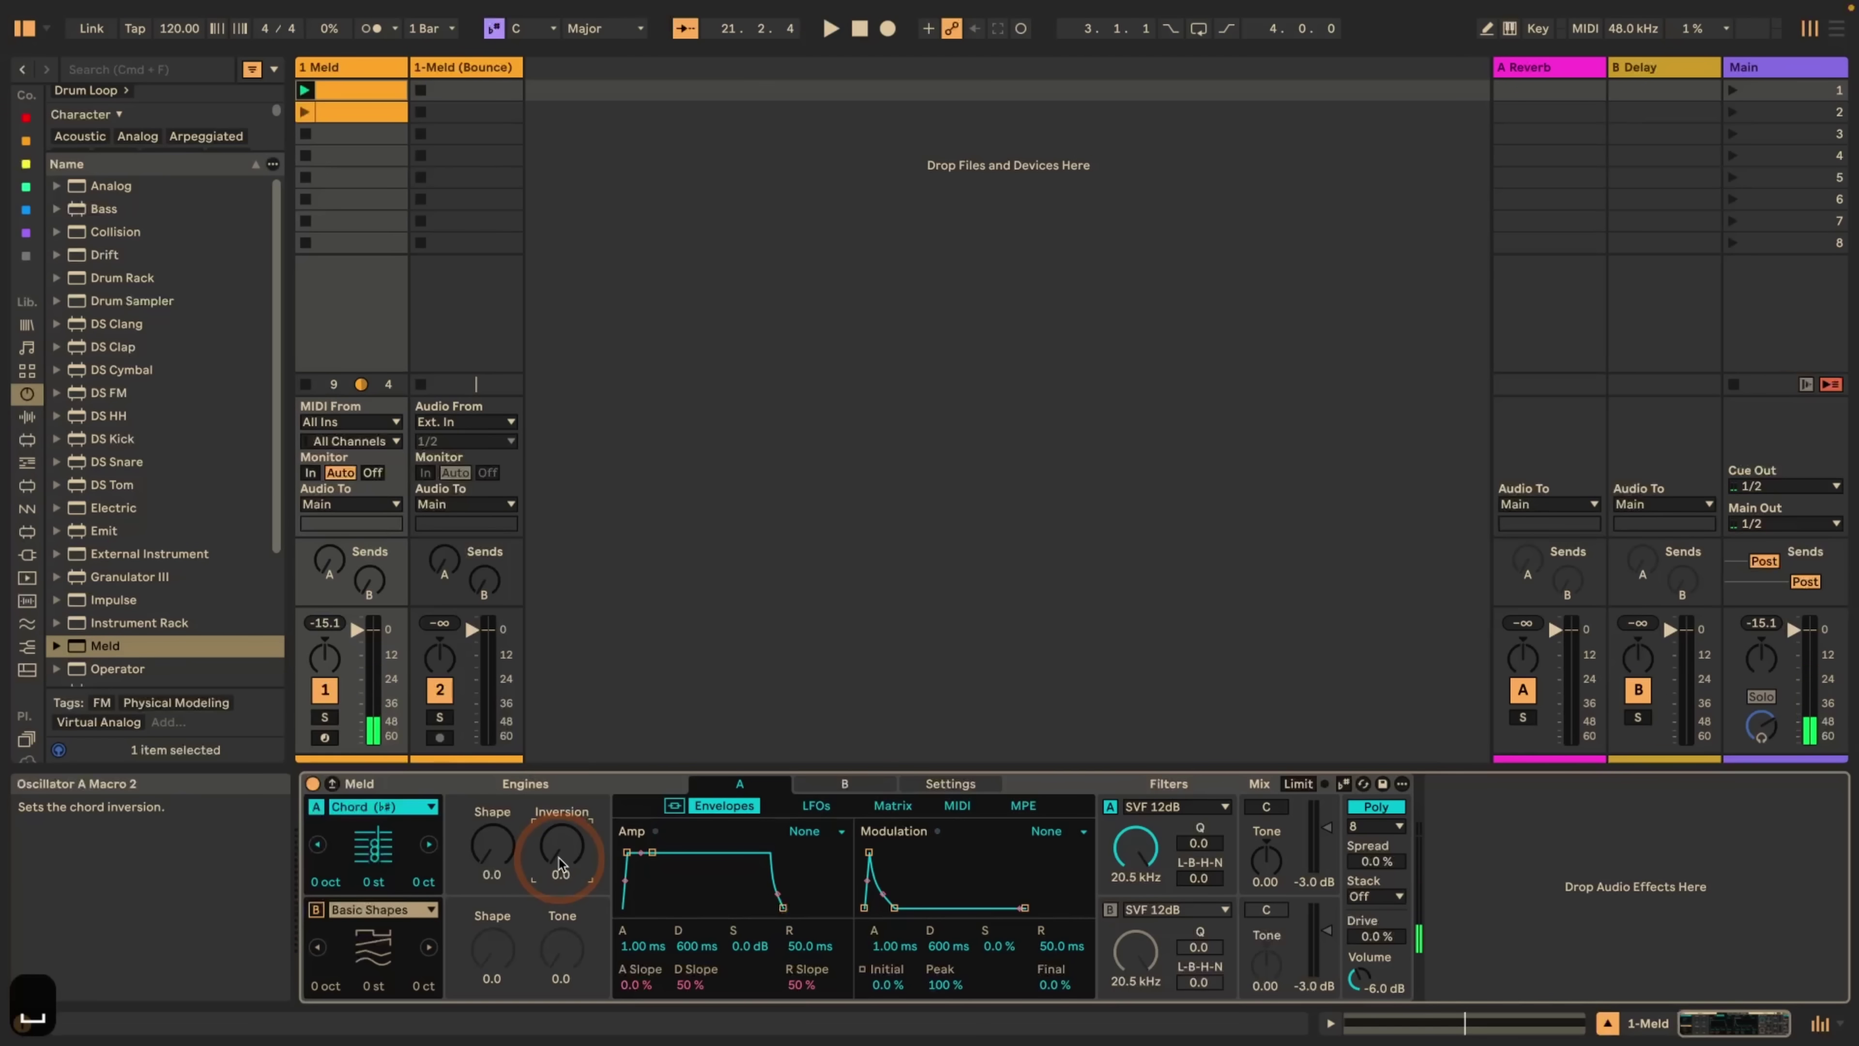
- Launch the second clip on the Meld track and select Oscillator A's chord Shape control
click(335, 112)
click(662, 585)
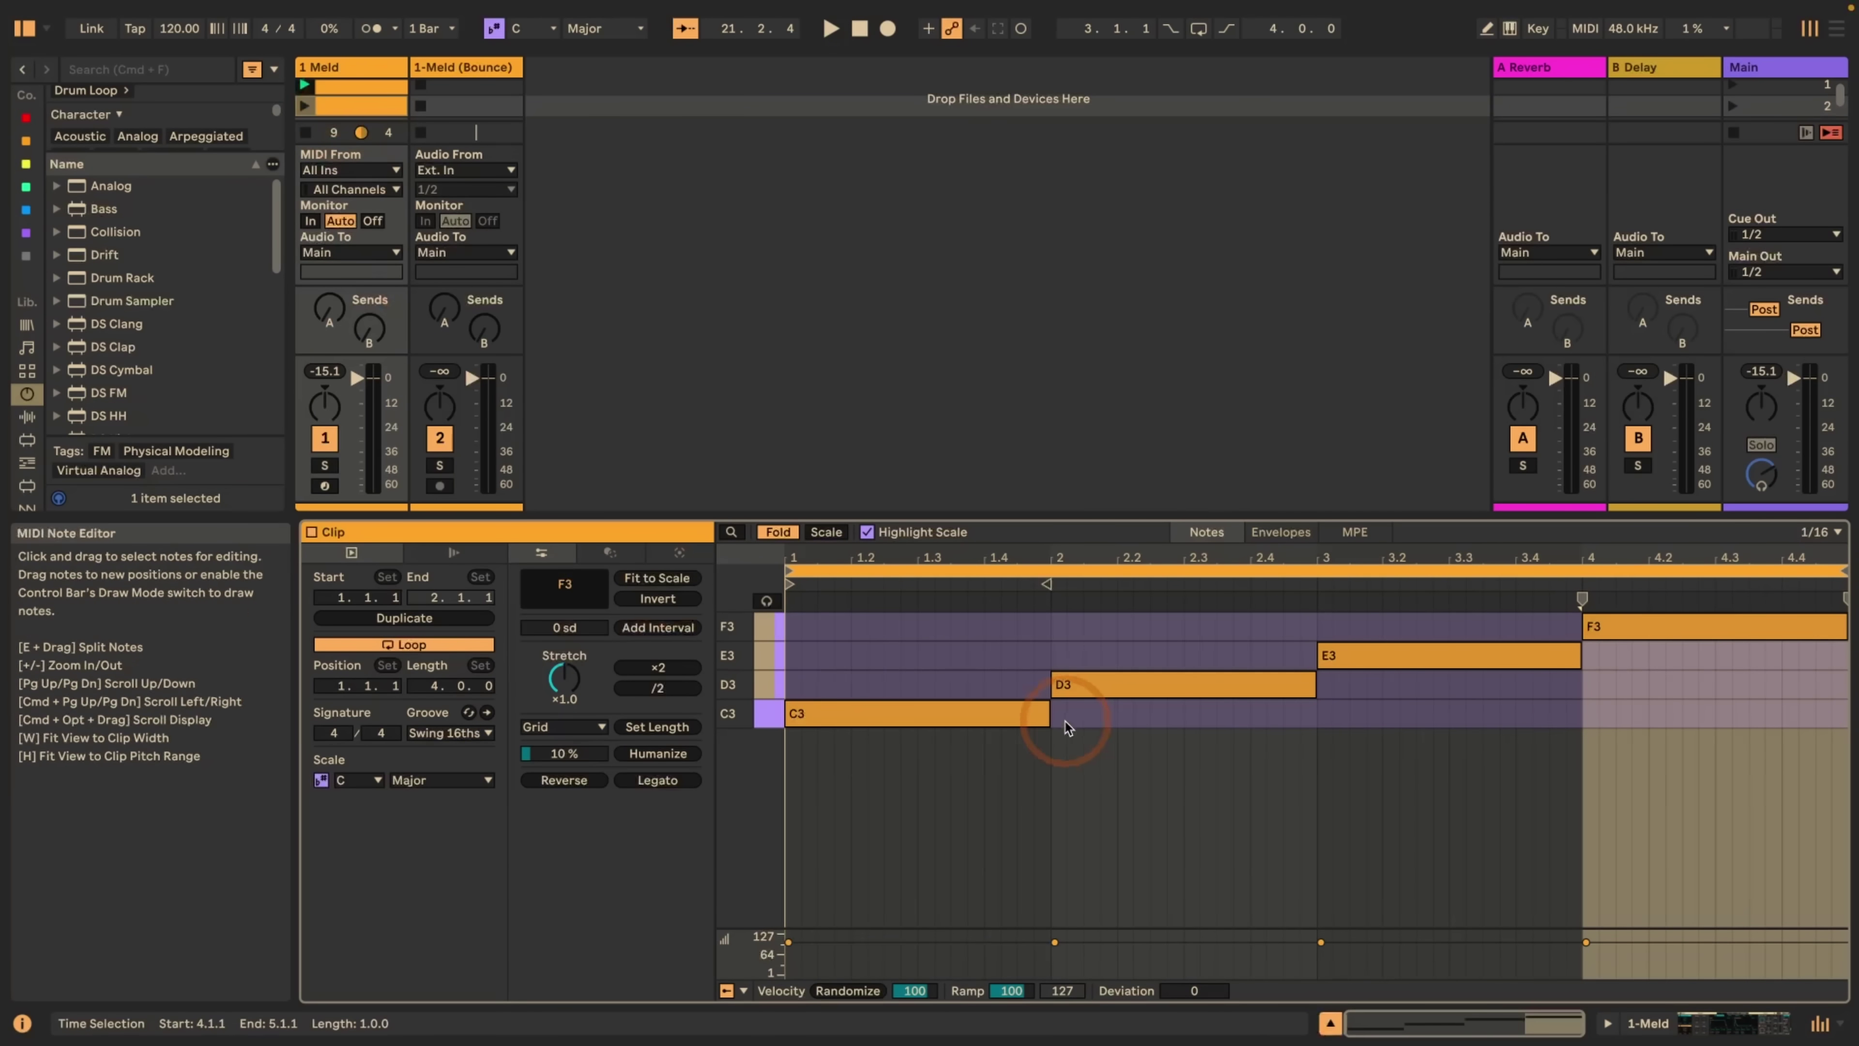
click(304, 106)
click(328, 69)
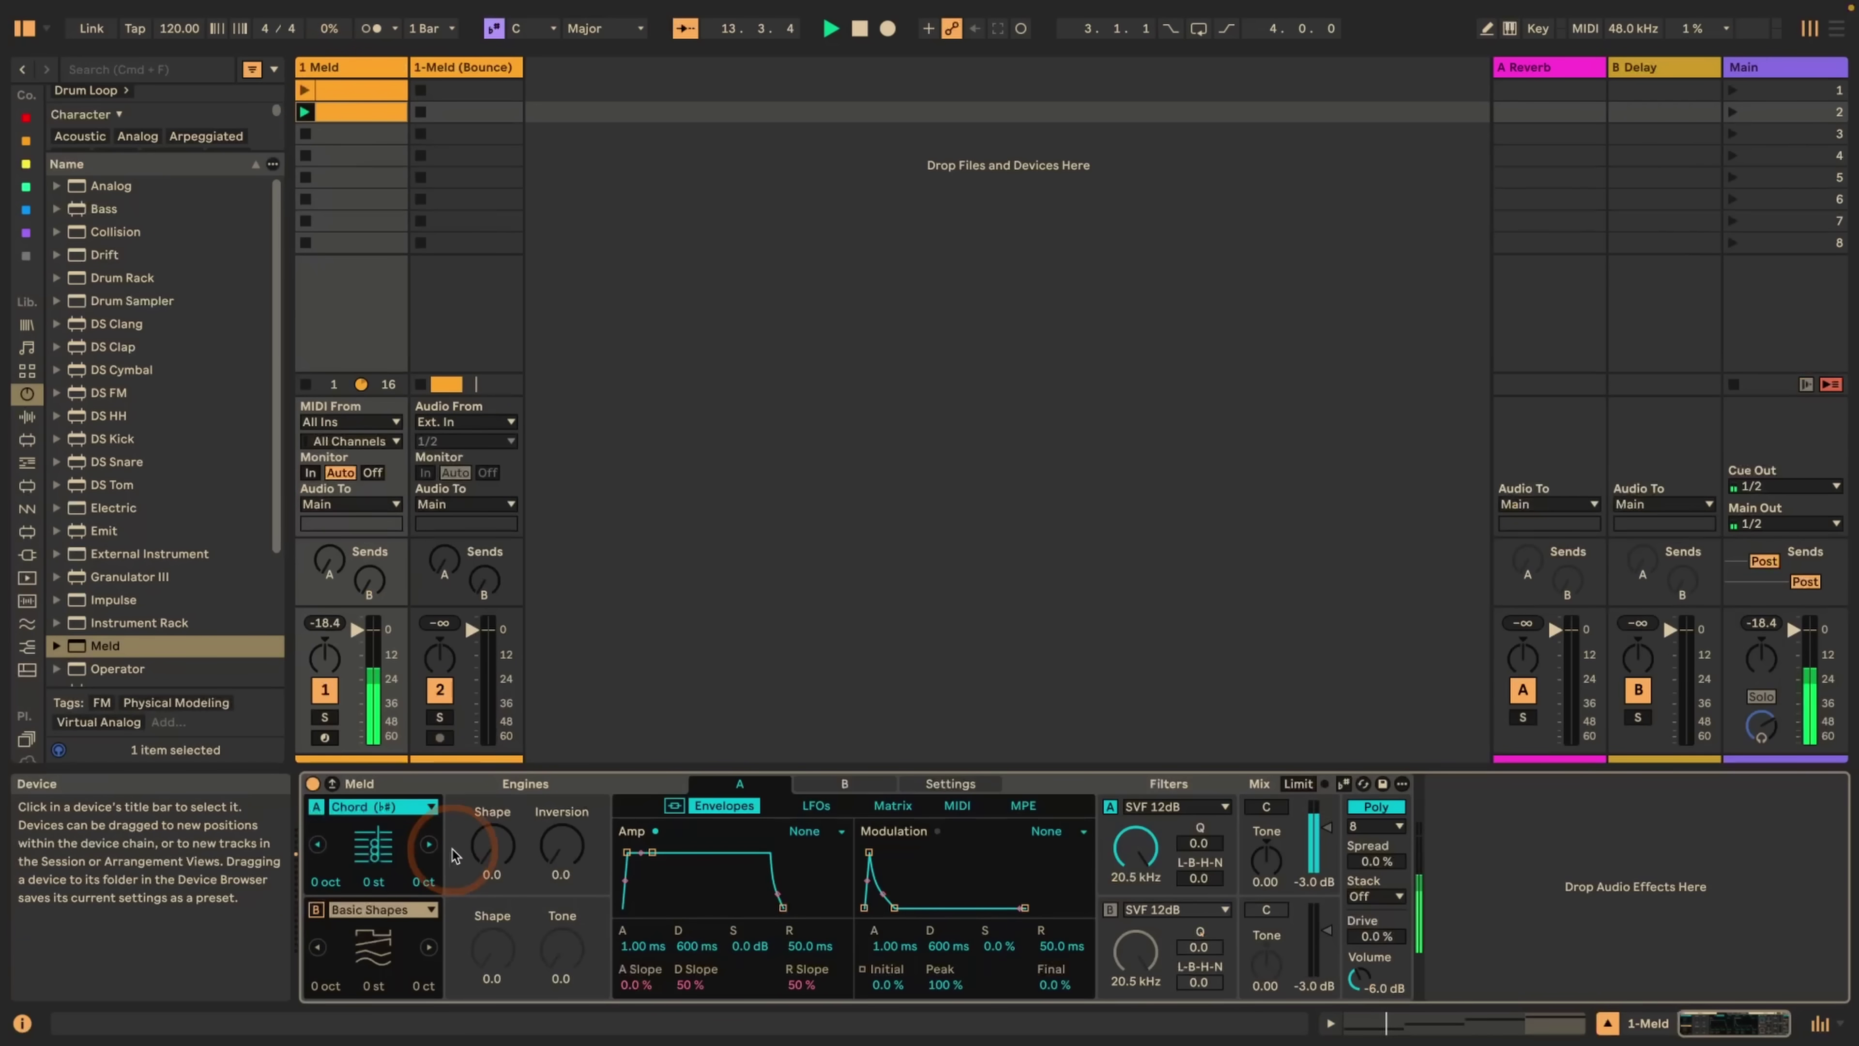
click(490, 858)
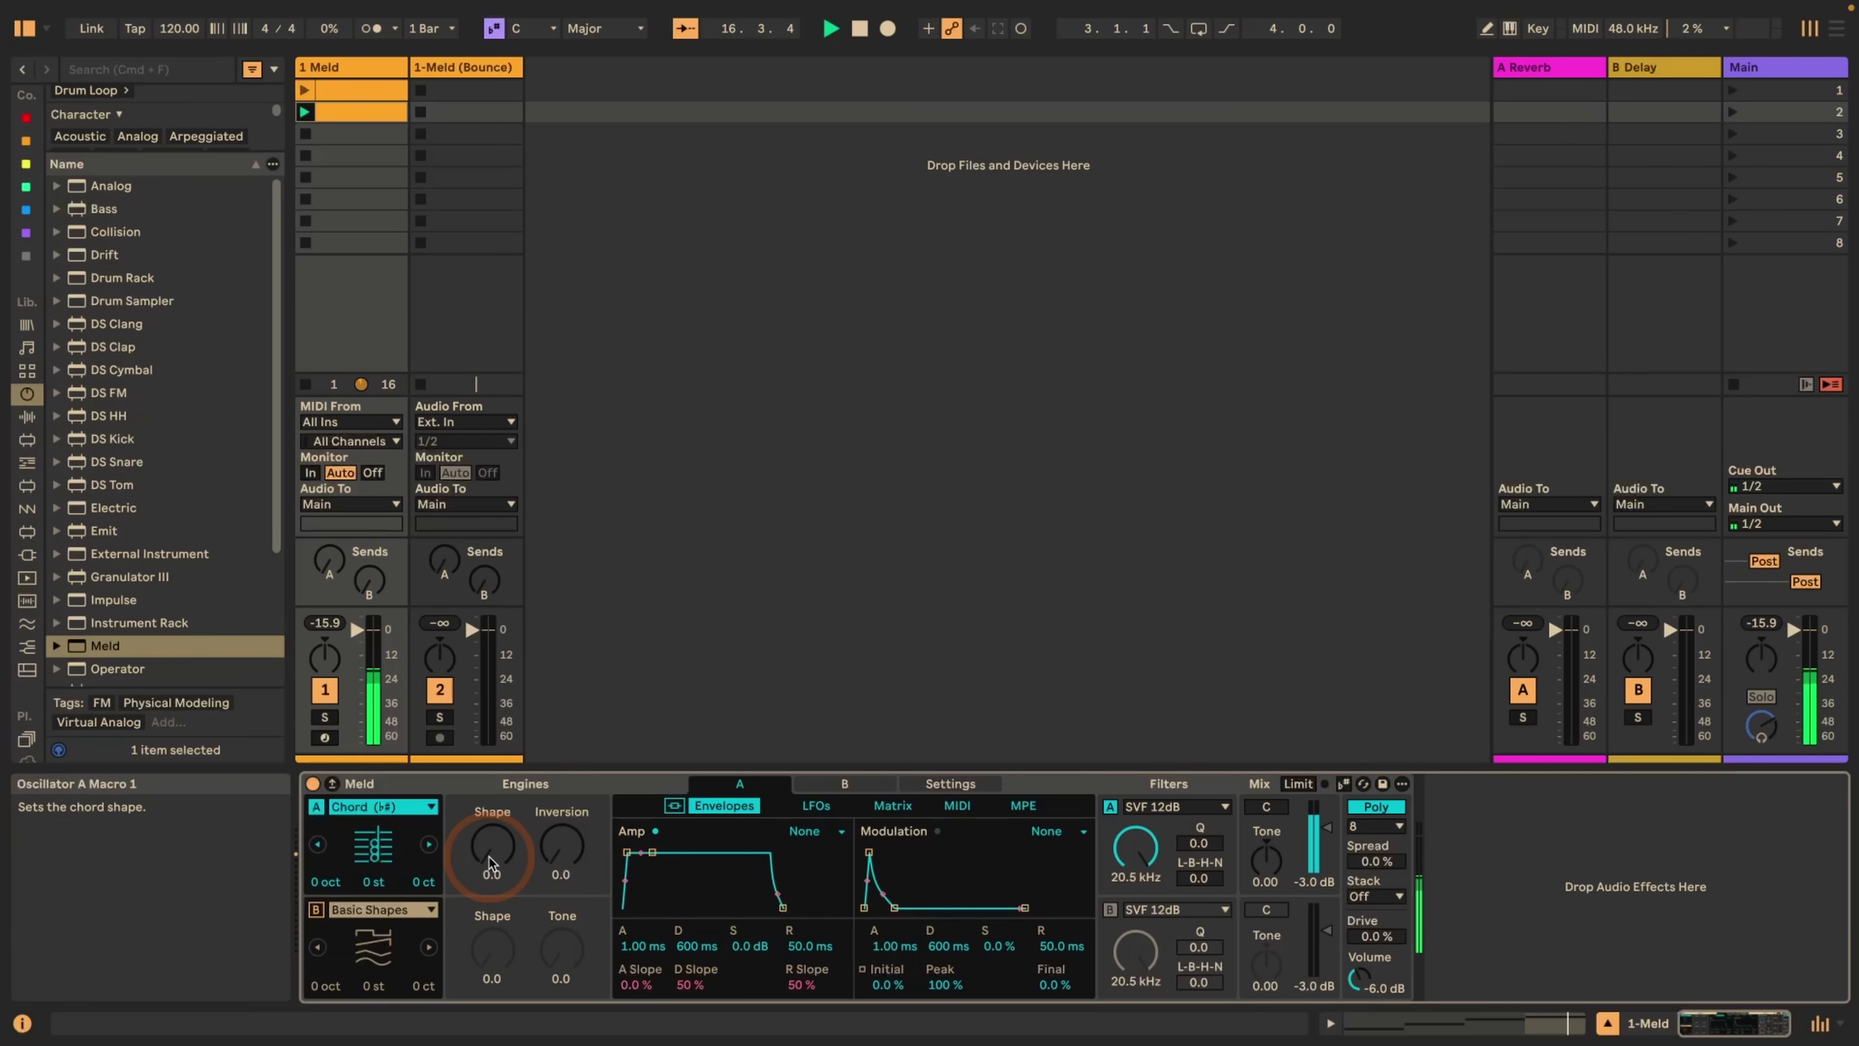
key(space)
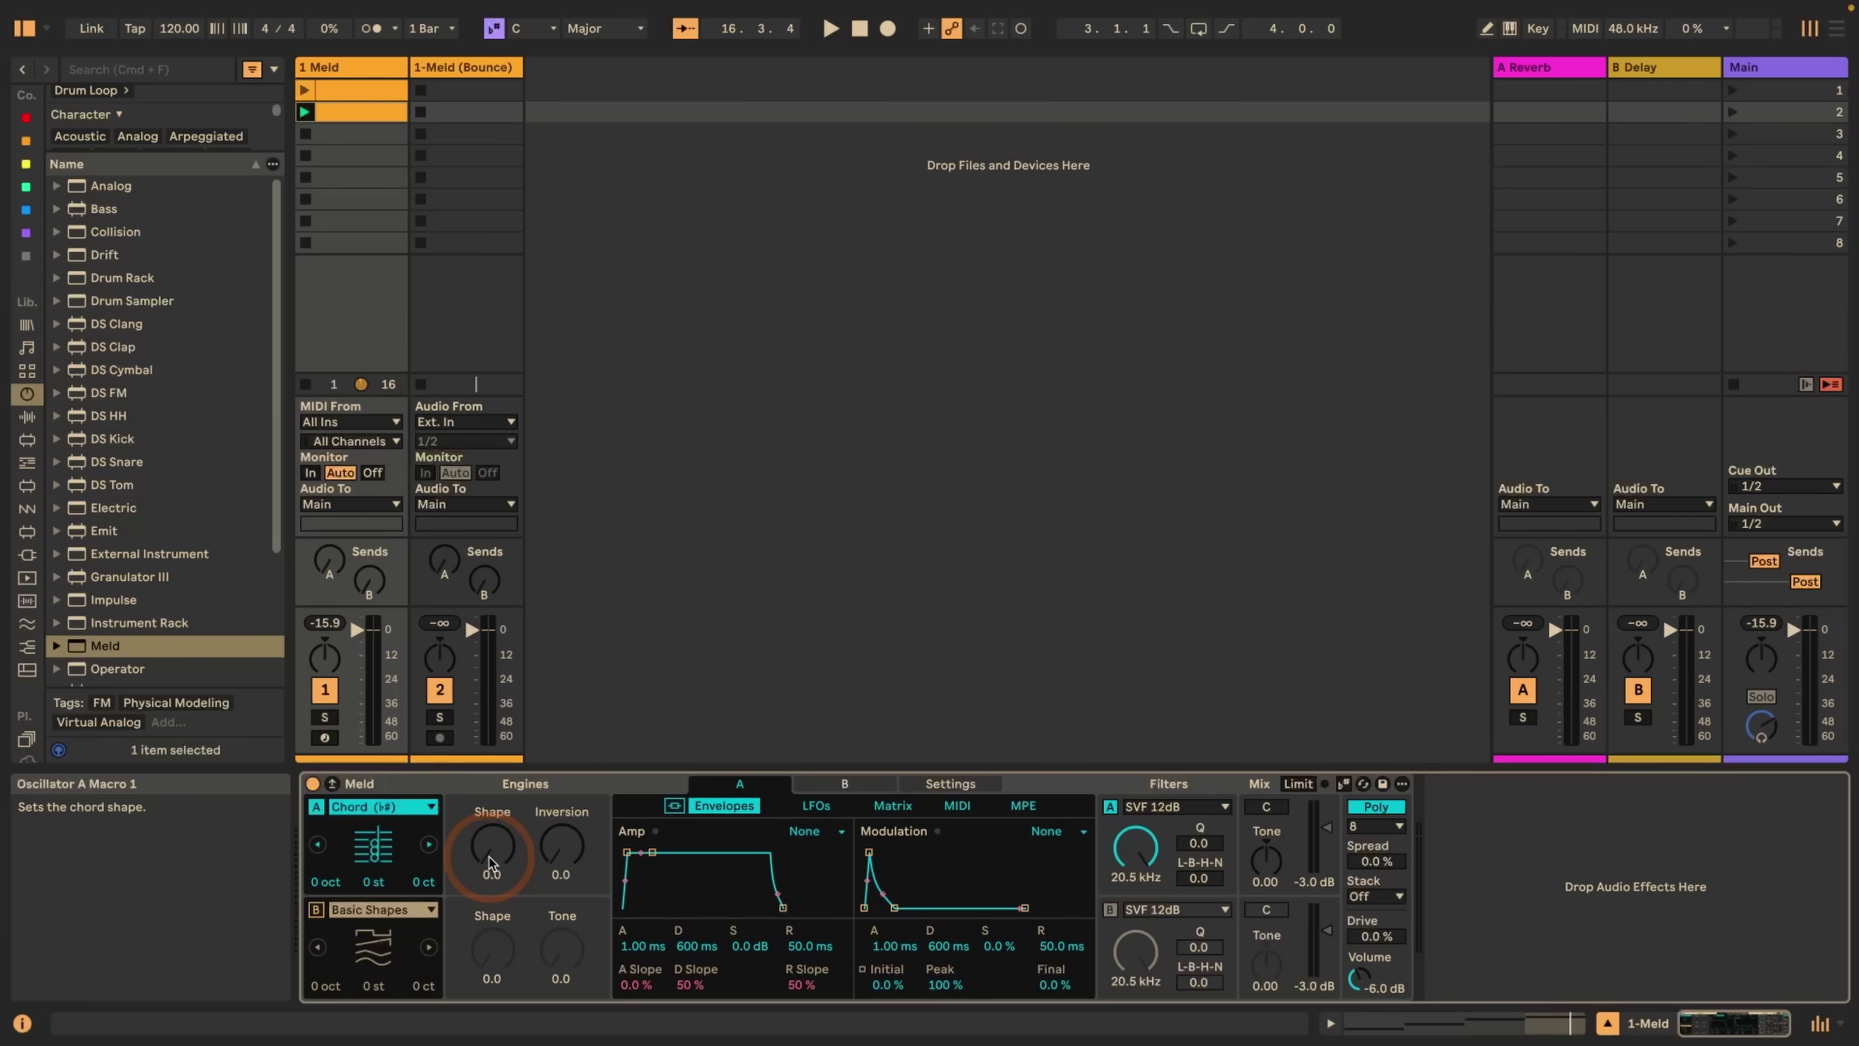
- Make Meld follow the current C Major scale and raise Oscillator A's Shape to 41.3 during playback
click(1343, 783)
key(space)
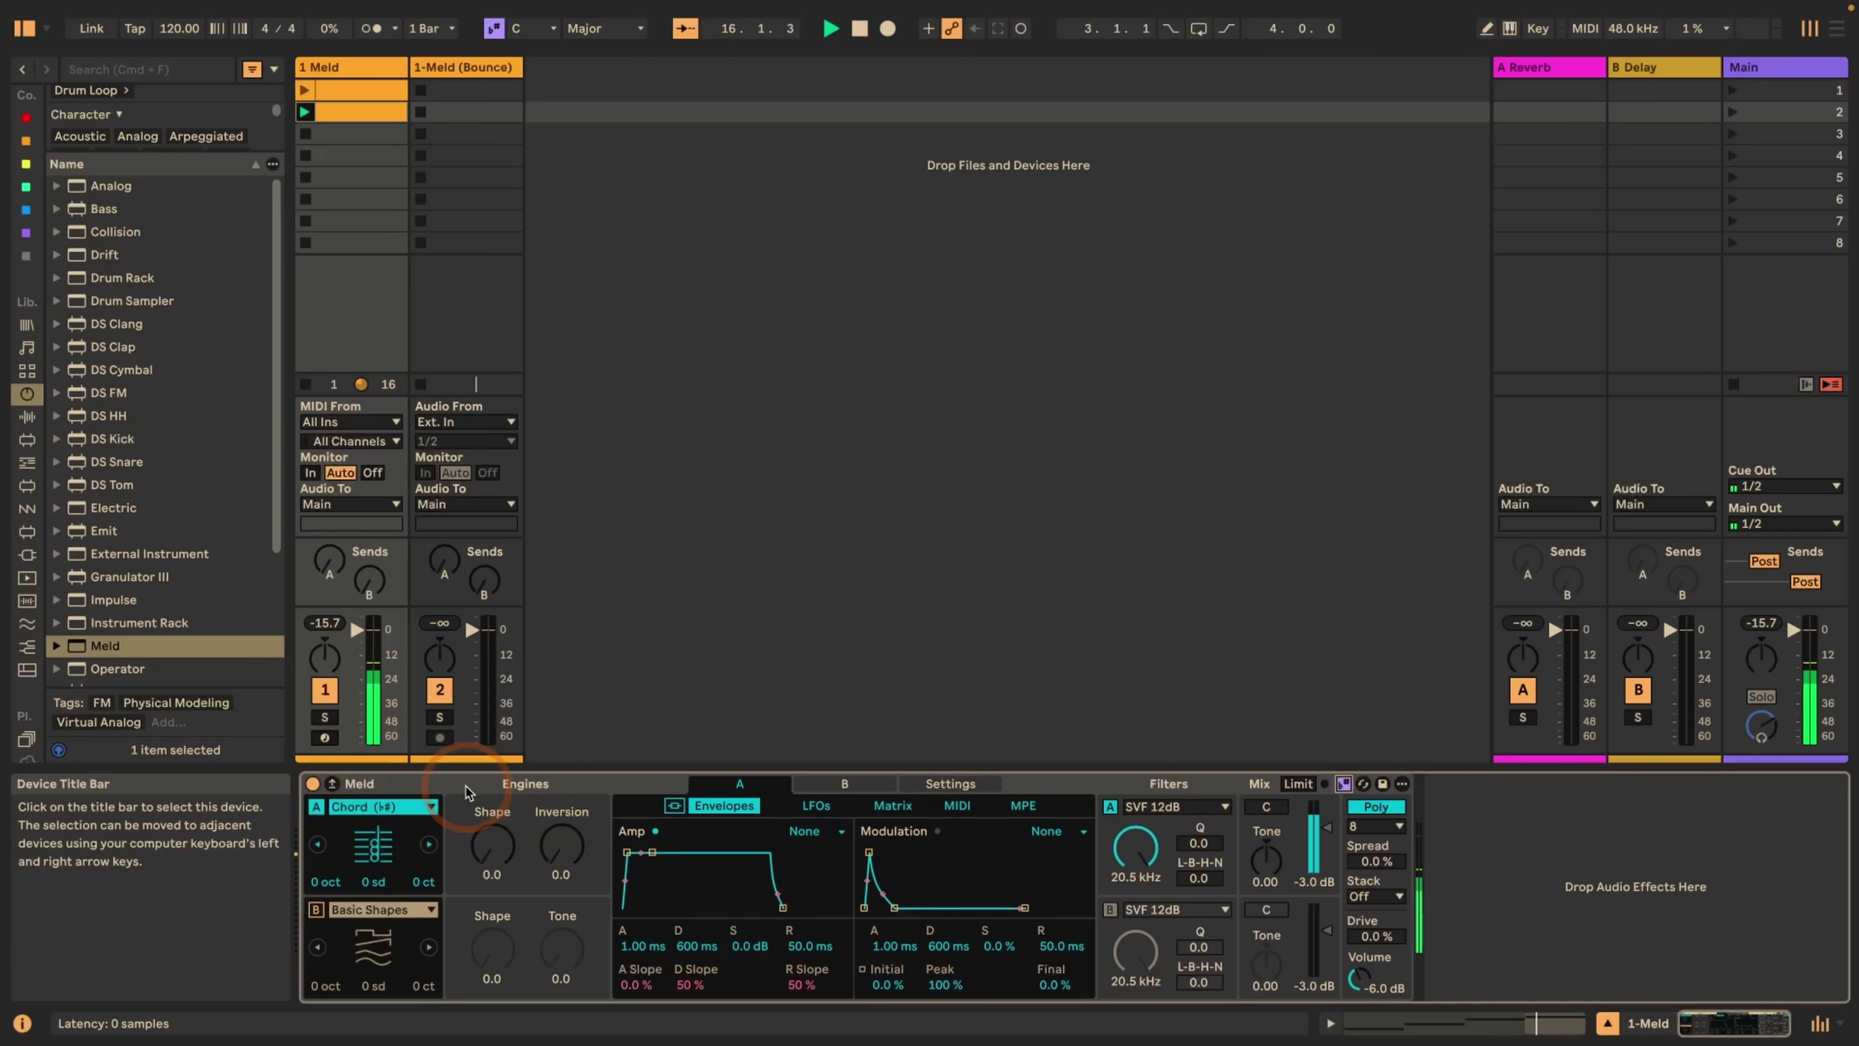
key(space)
key(space)
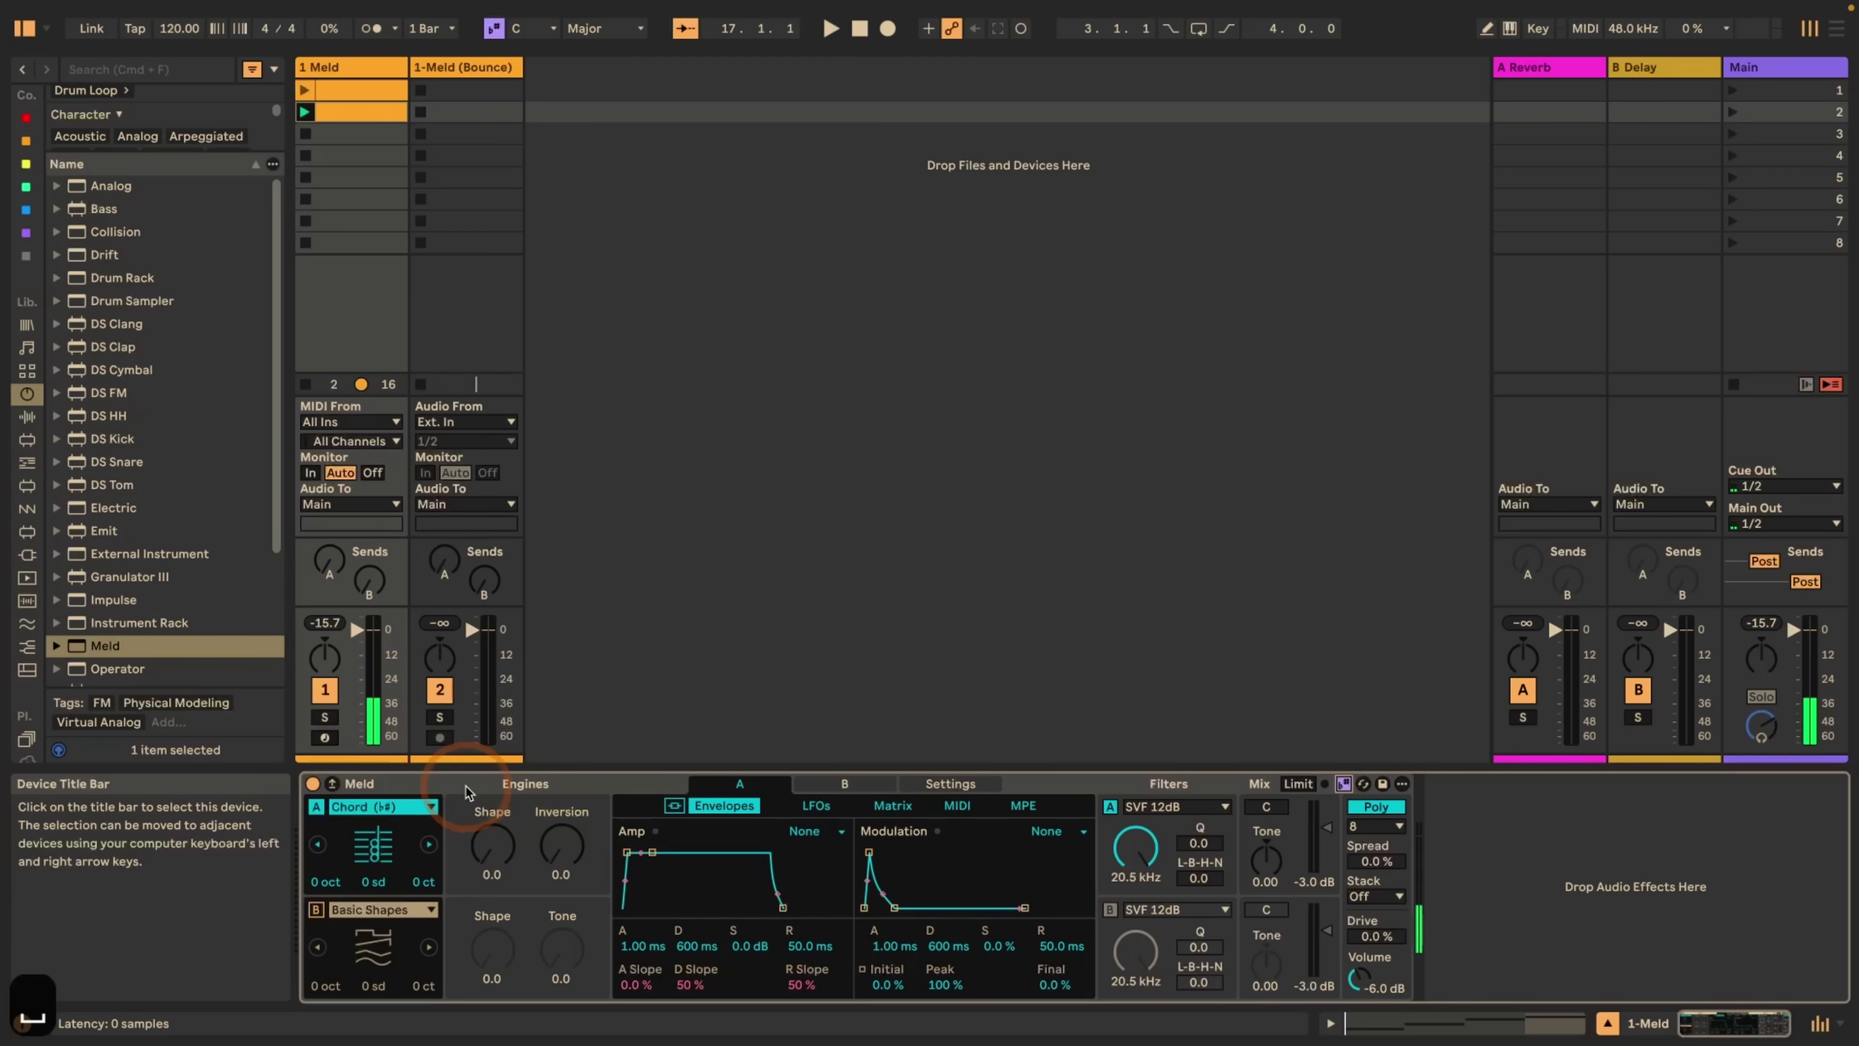
drag(487, 870, 486, 826)
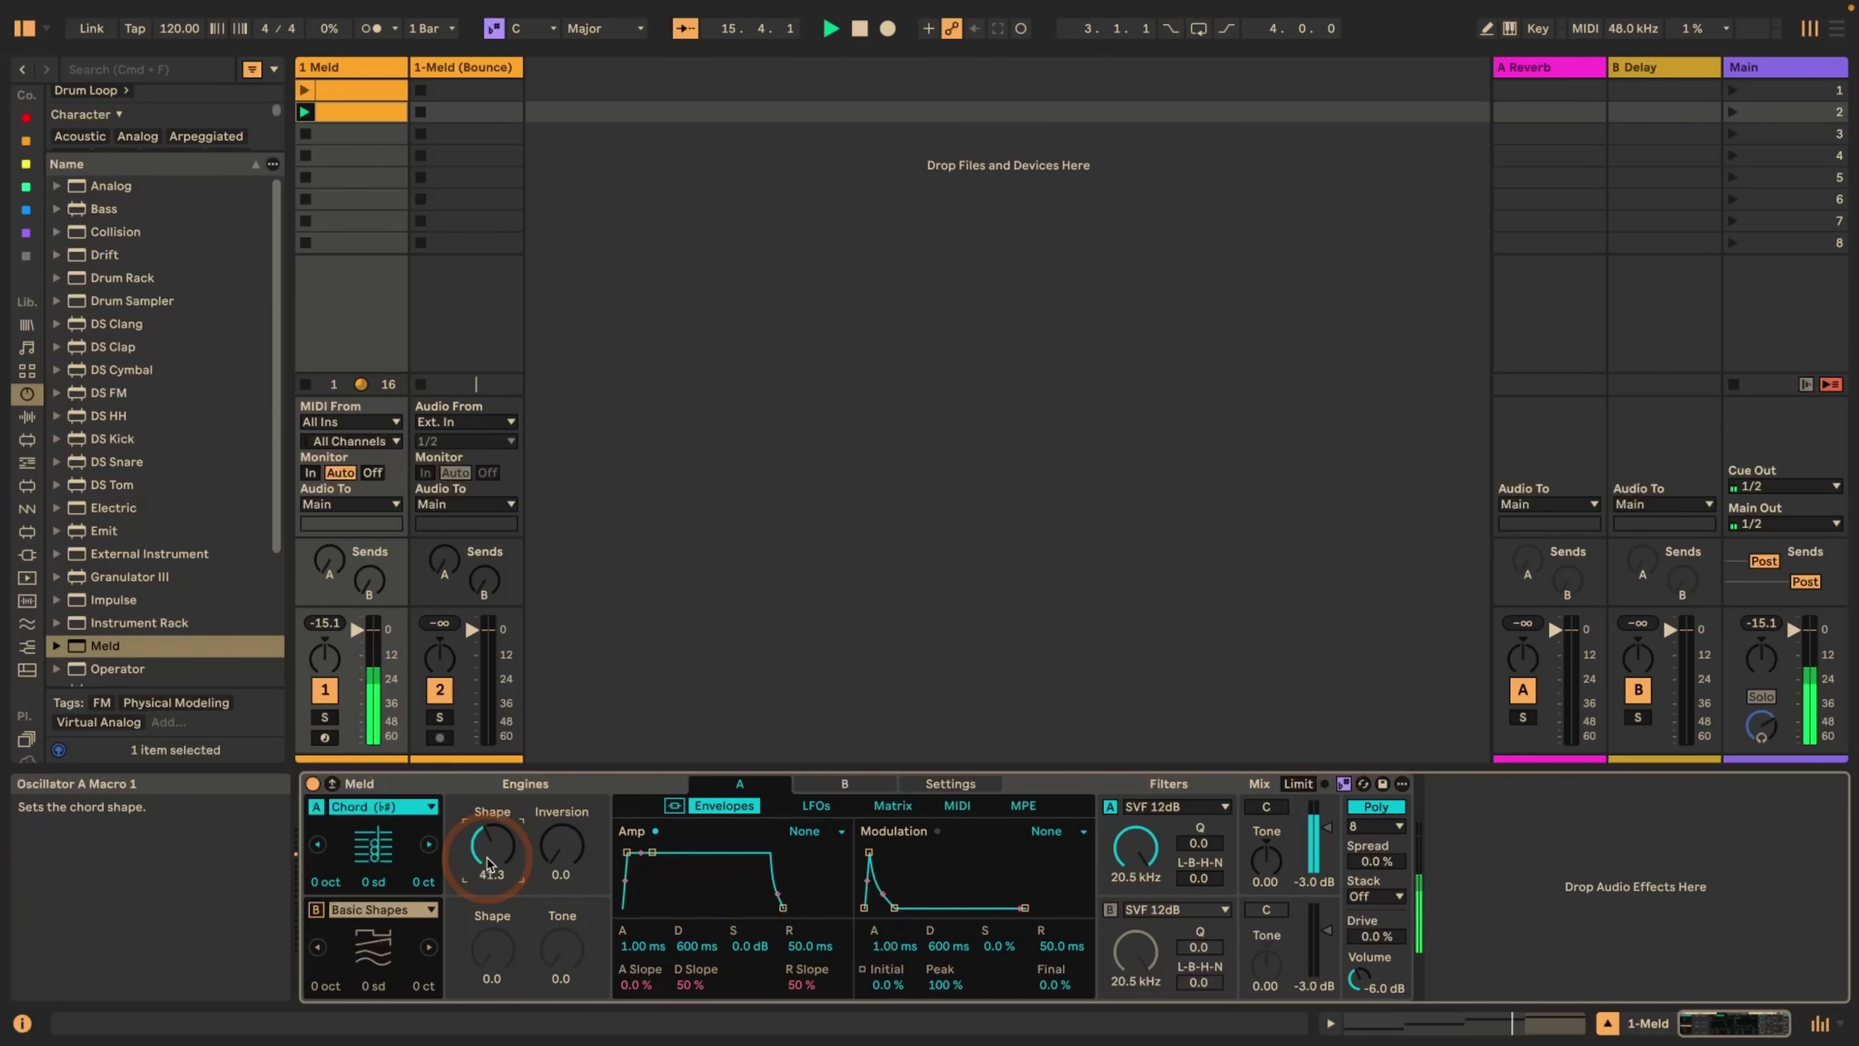
key(space)
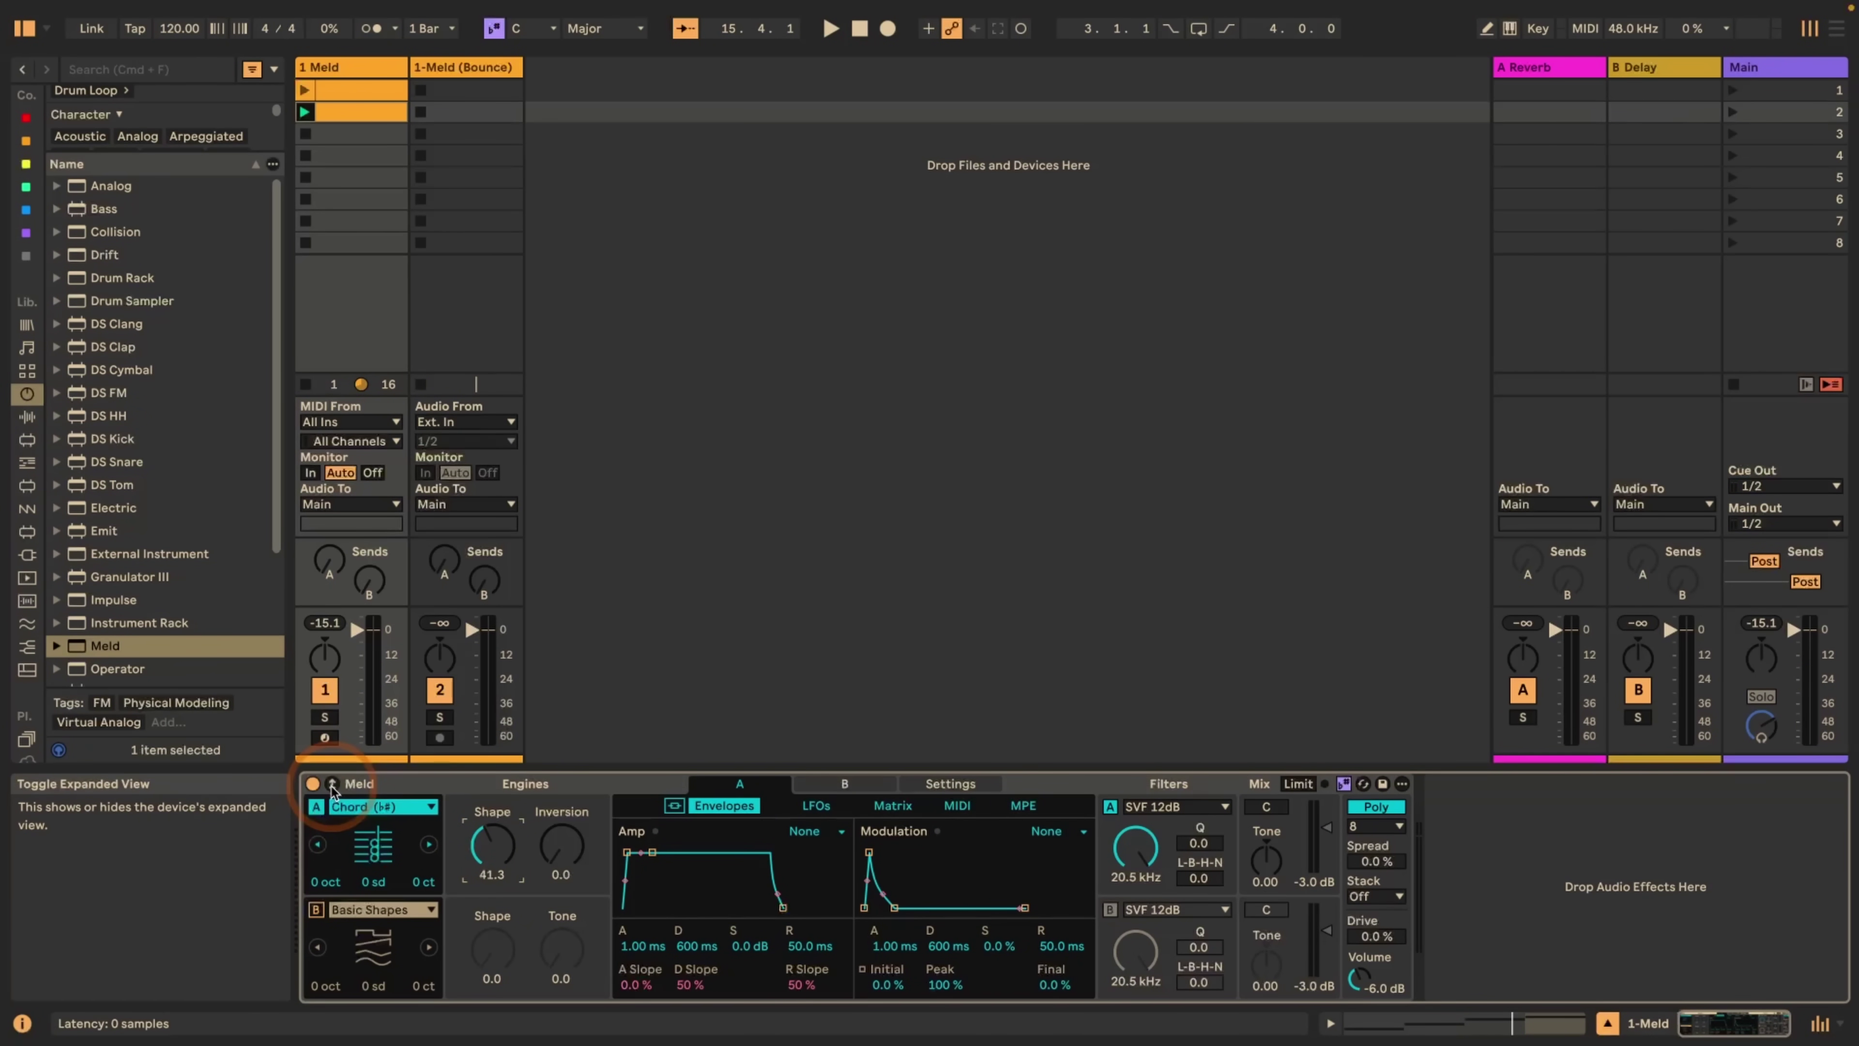
- In Meld's modulation view, set the modulation envelope's attack to 42.3 ms and decay to 5.42 s
click(331, 784)
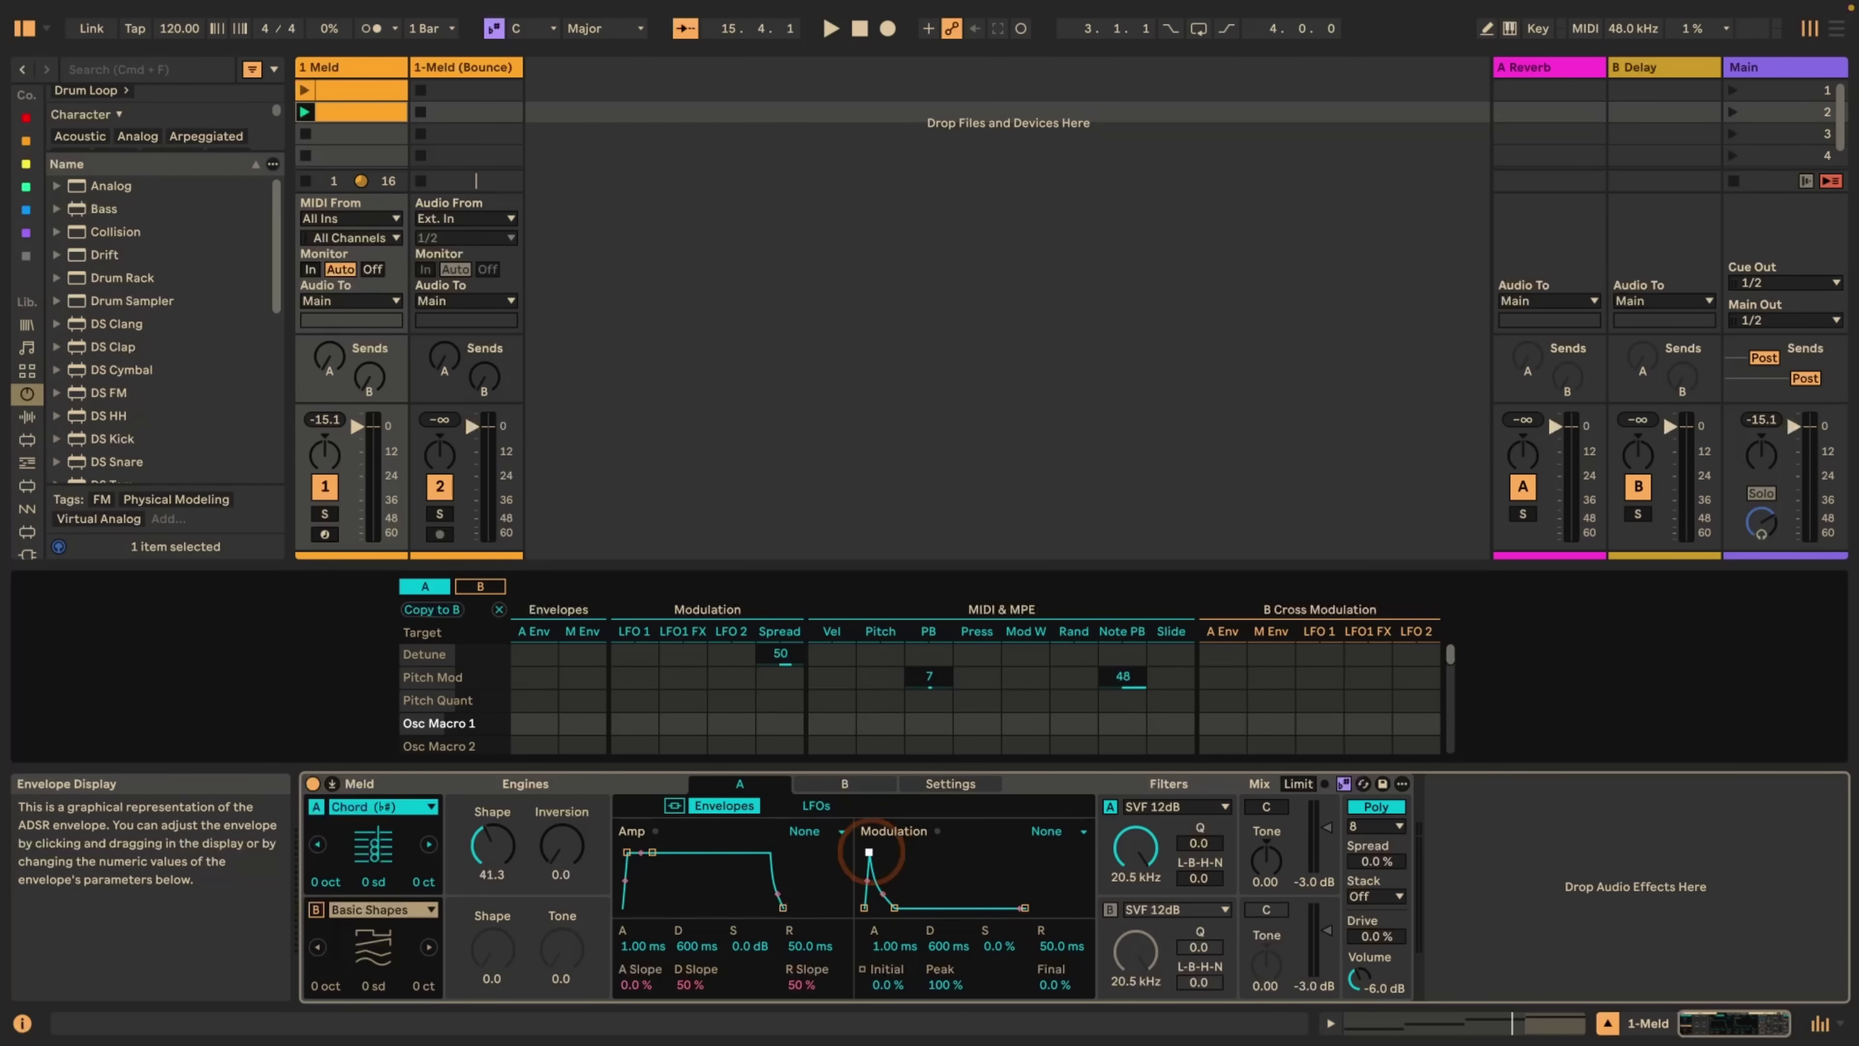
drag(869, 852, 921, 852)
drag(944, 923, 964, 922)
- Set the modulation envelope amount on Osc Macro 1 to 100 and start playback
click(562, 672)
click(582, 721)
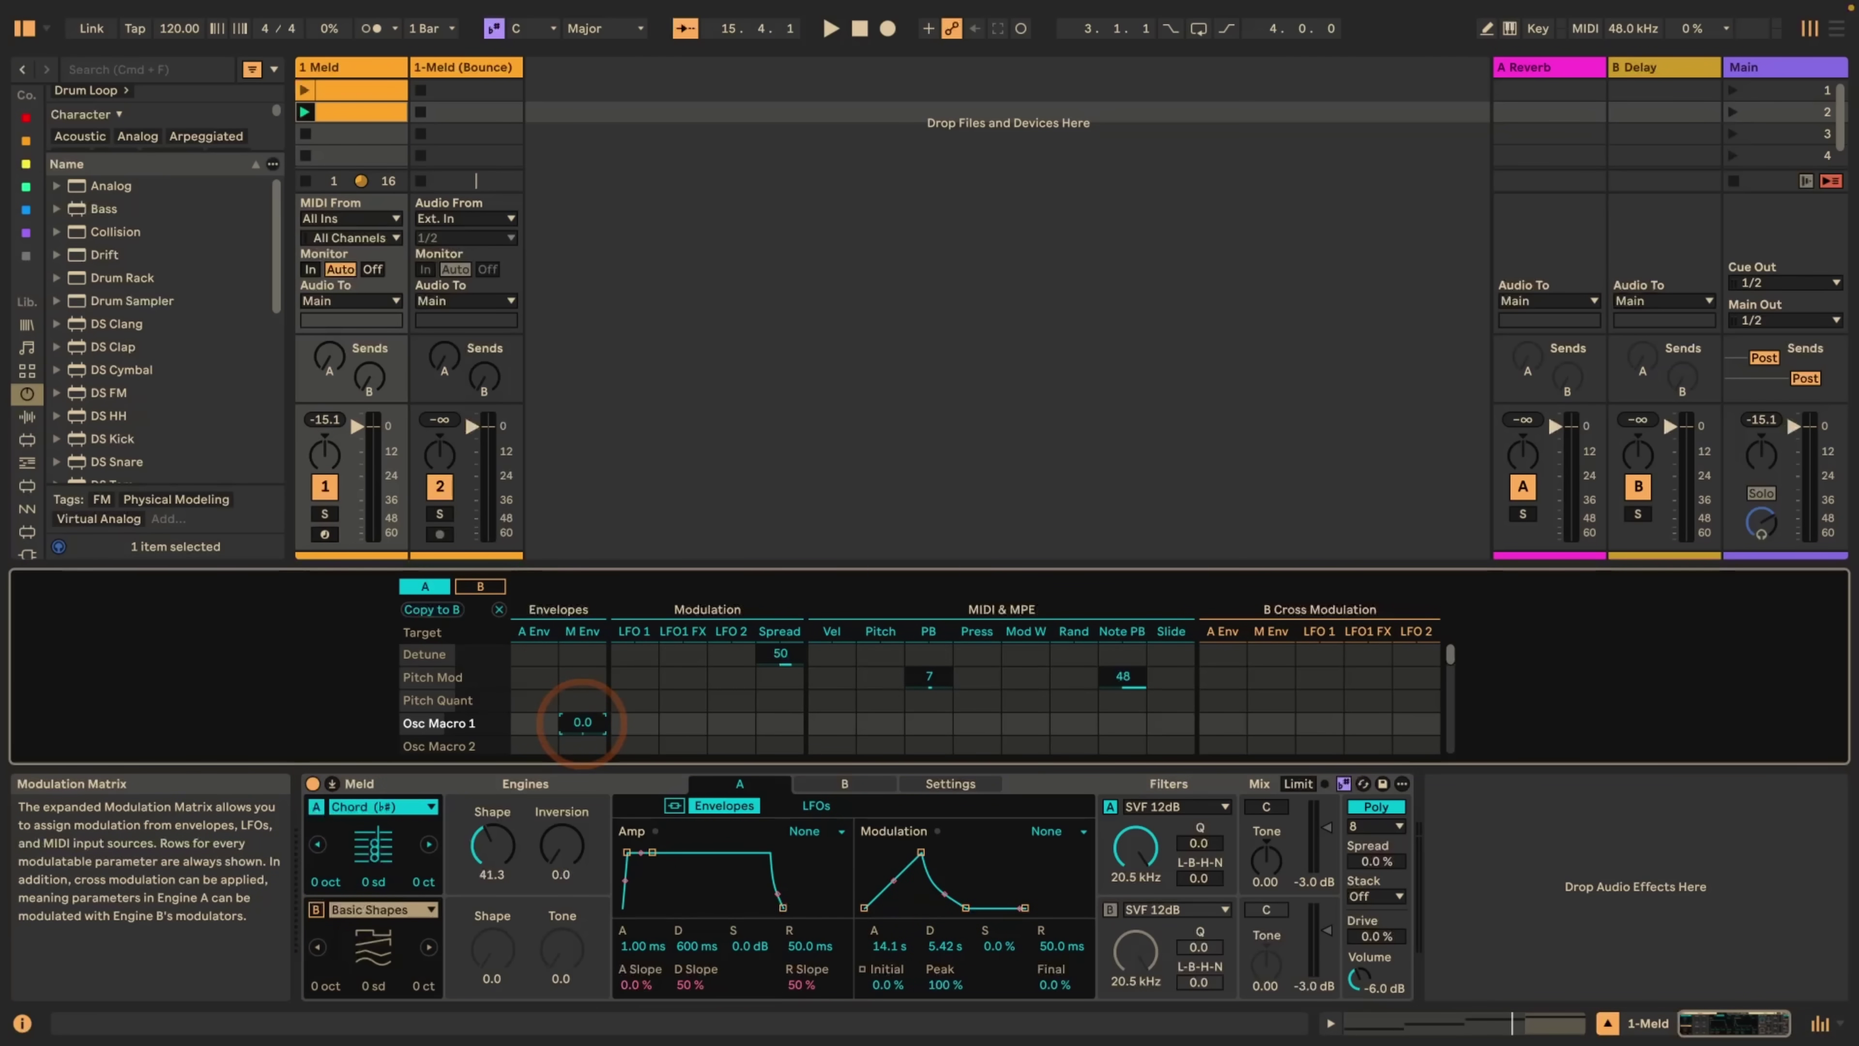
drag(582, 722, 582, 707)
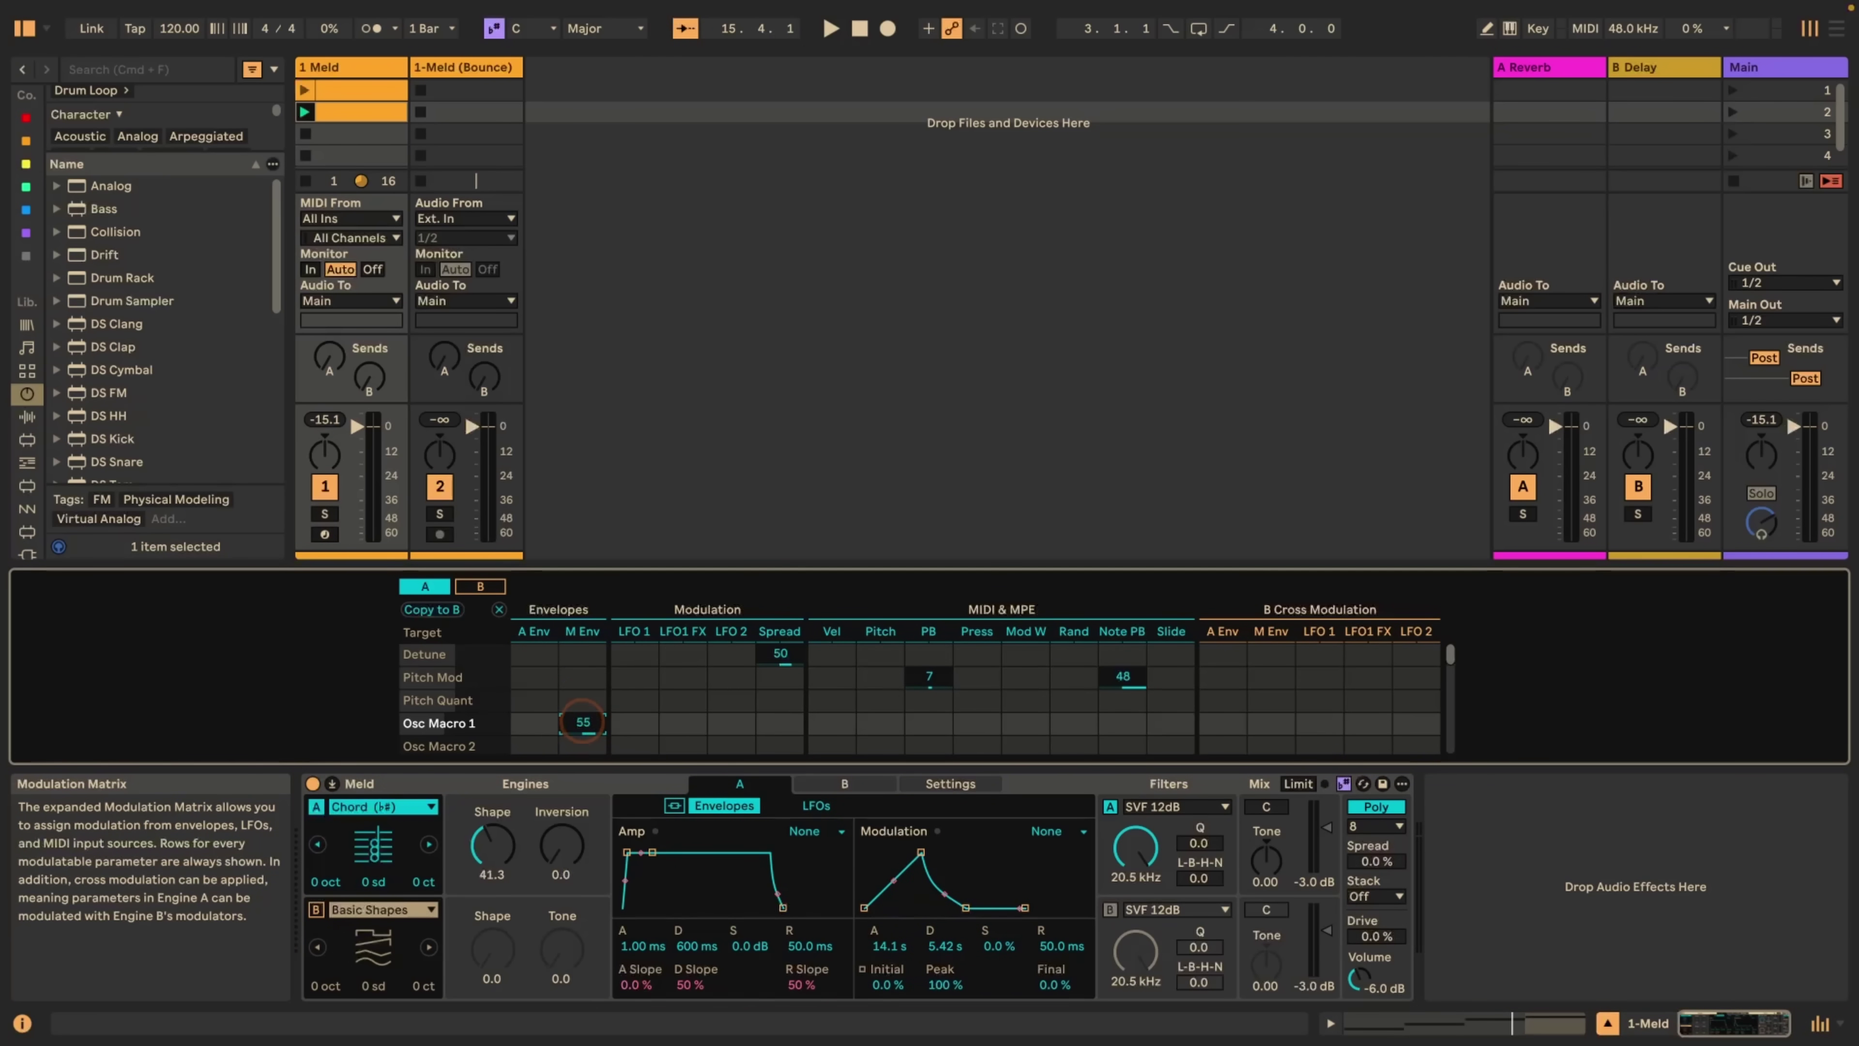
key(space)
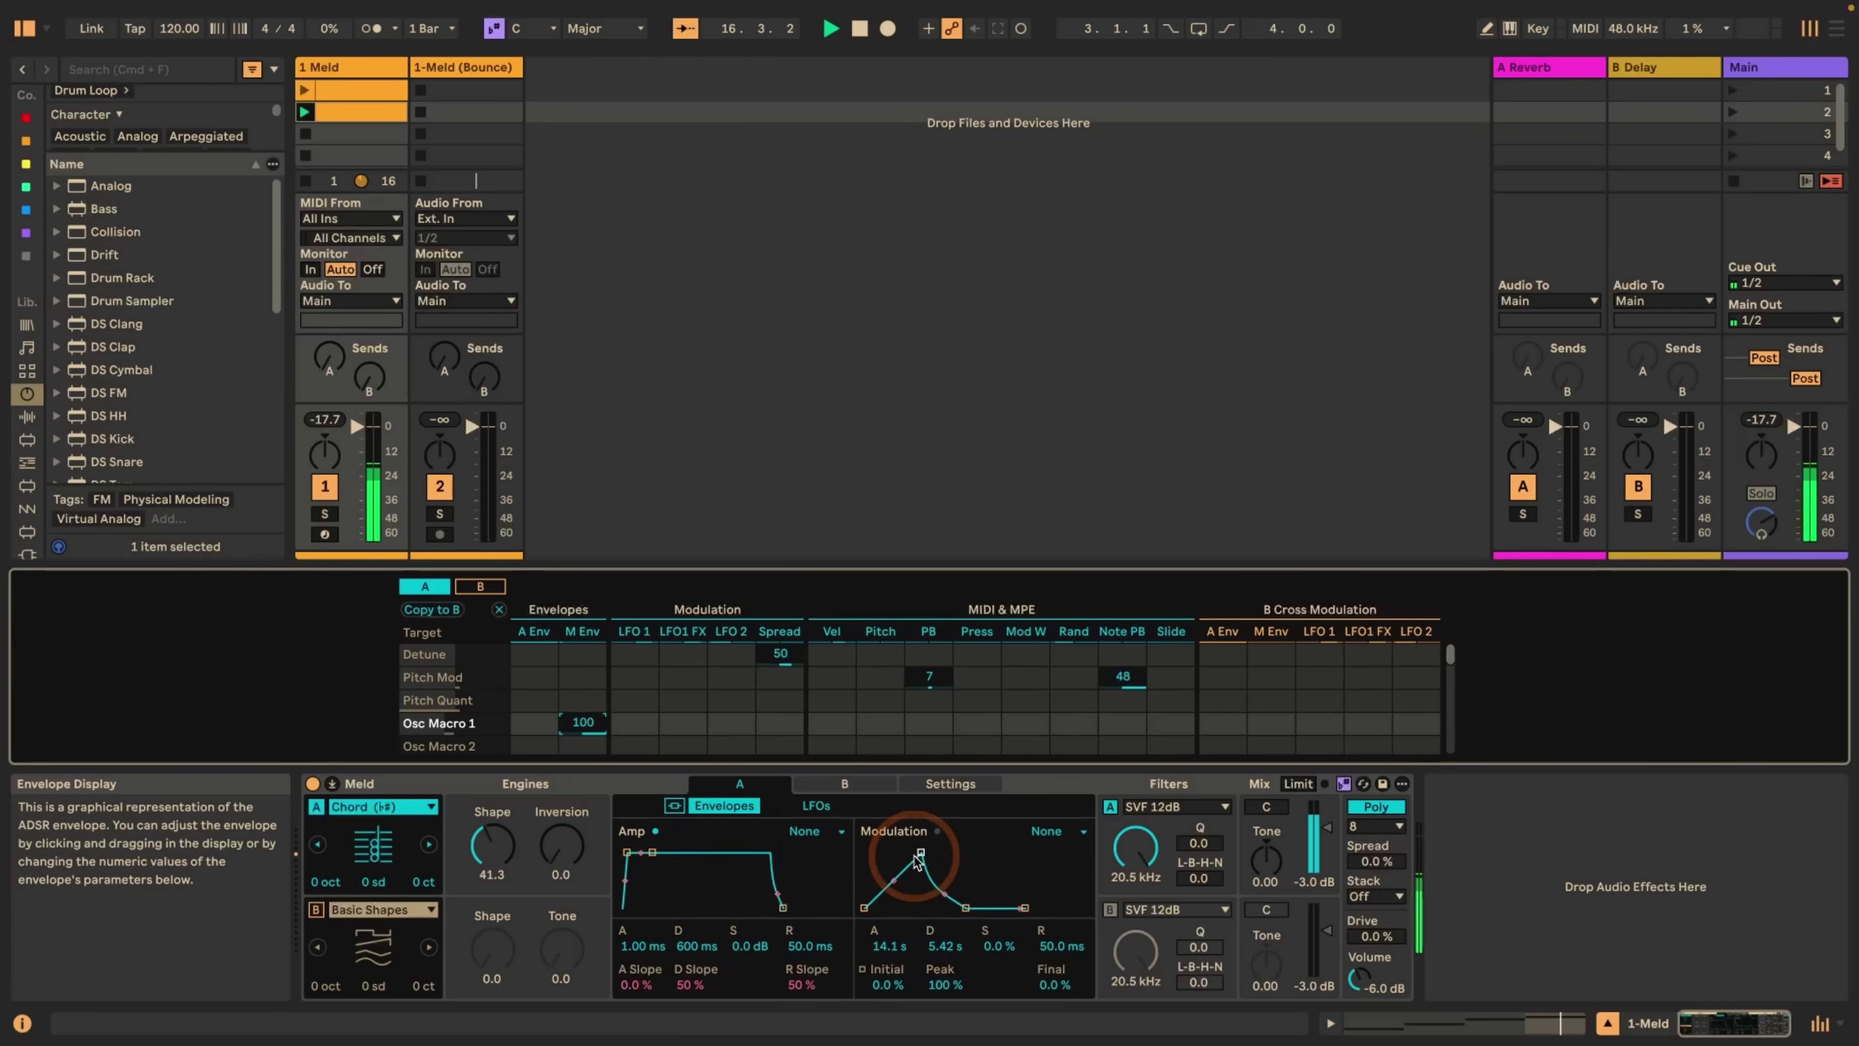
- Shorten the modulation envelope's attack to 3.86 s
drag(920, 852, 910, 853)
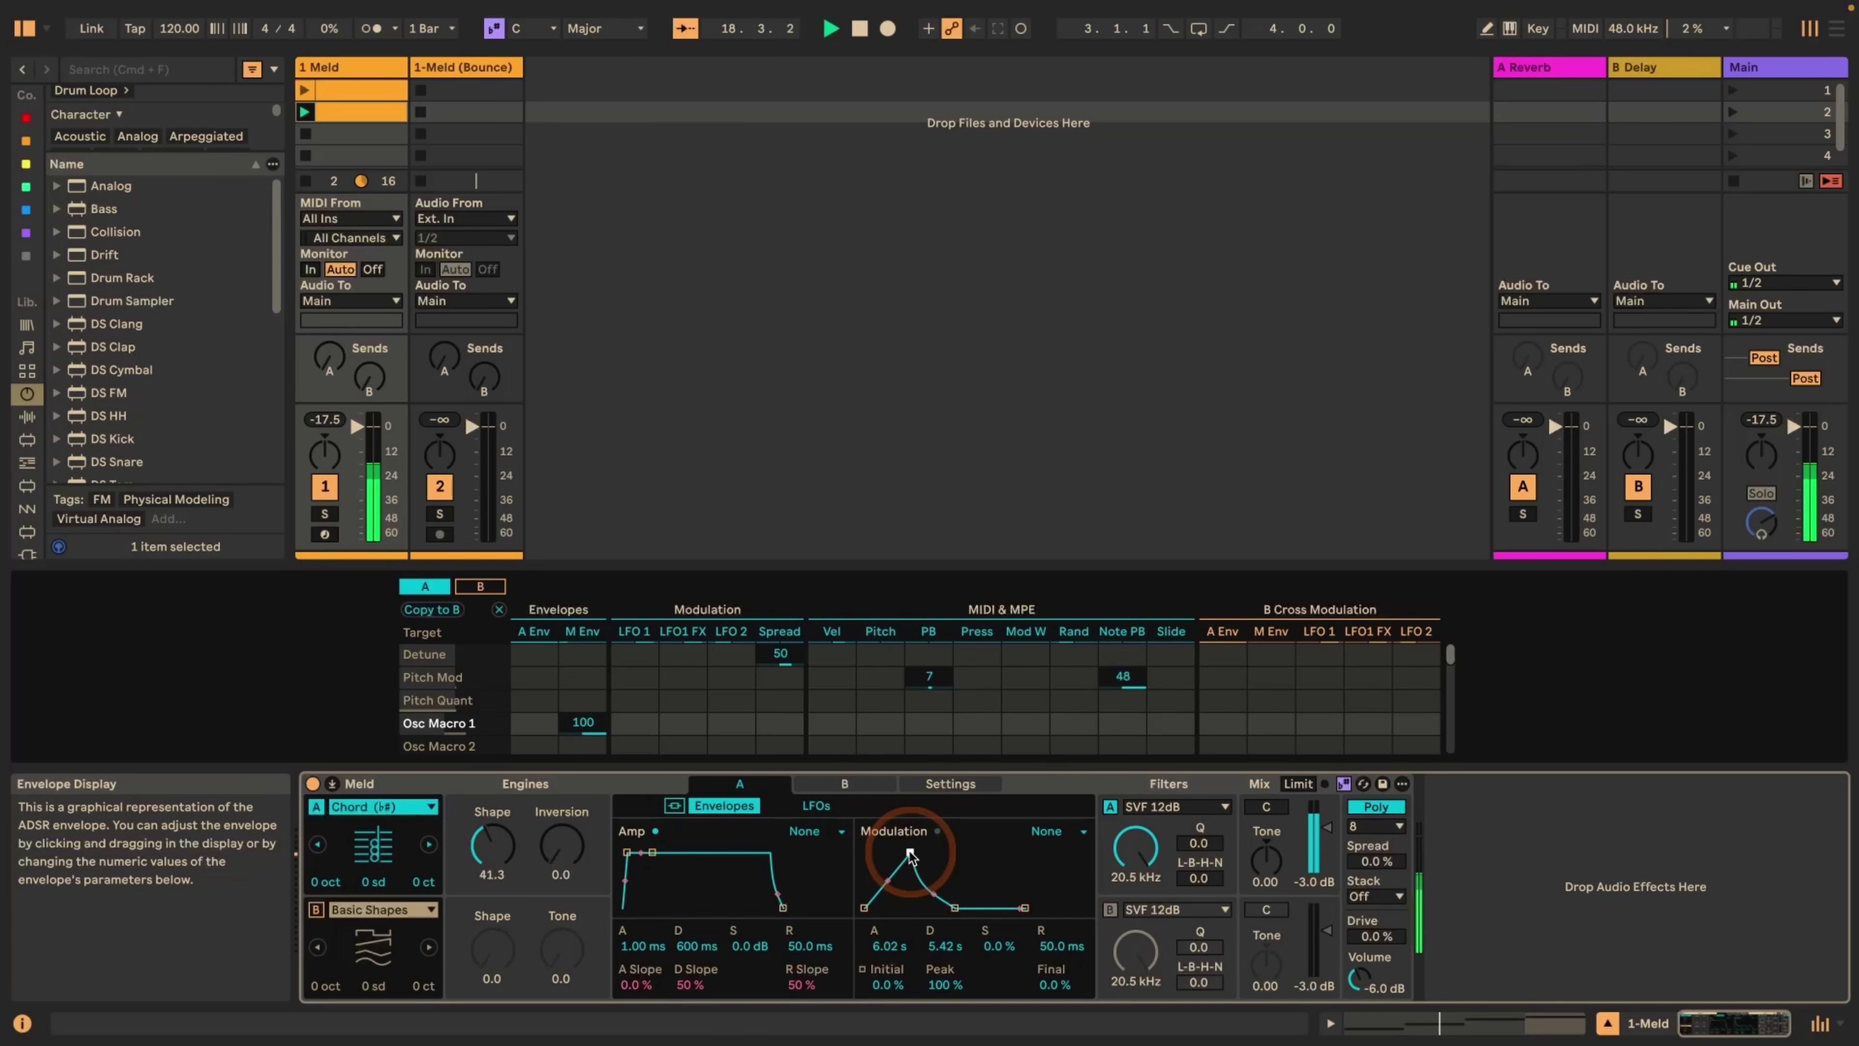
drag(912, 853, 907, 853)
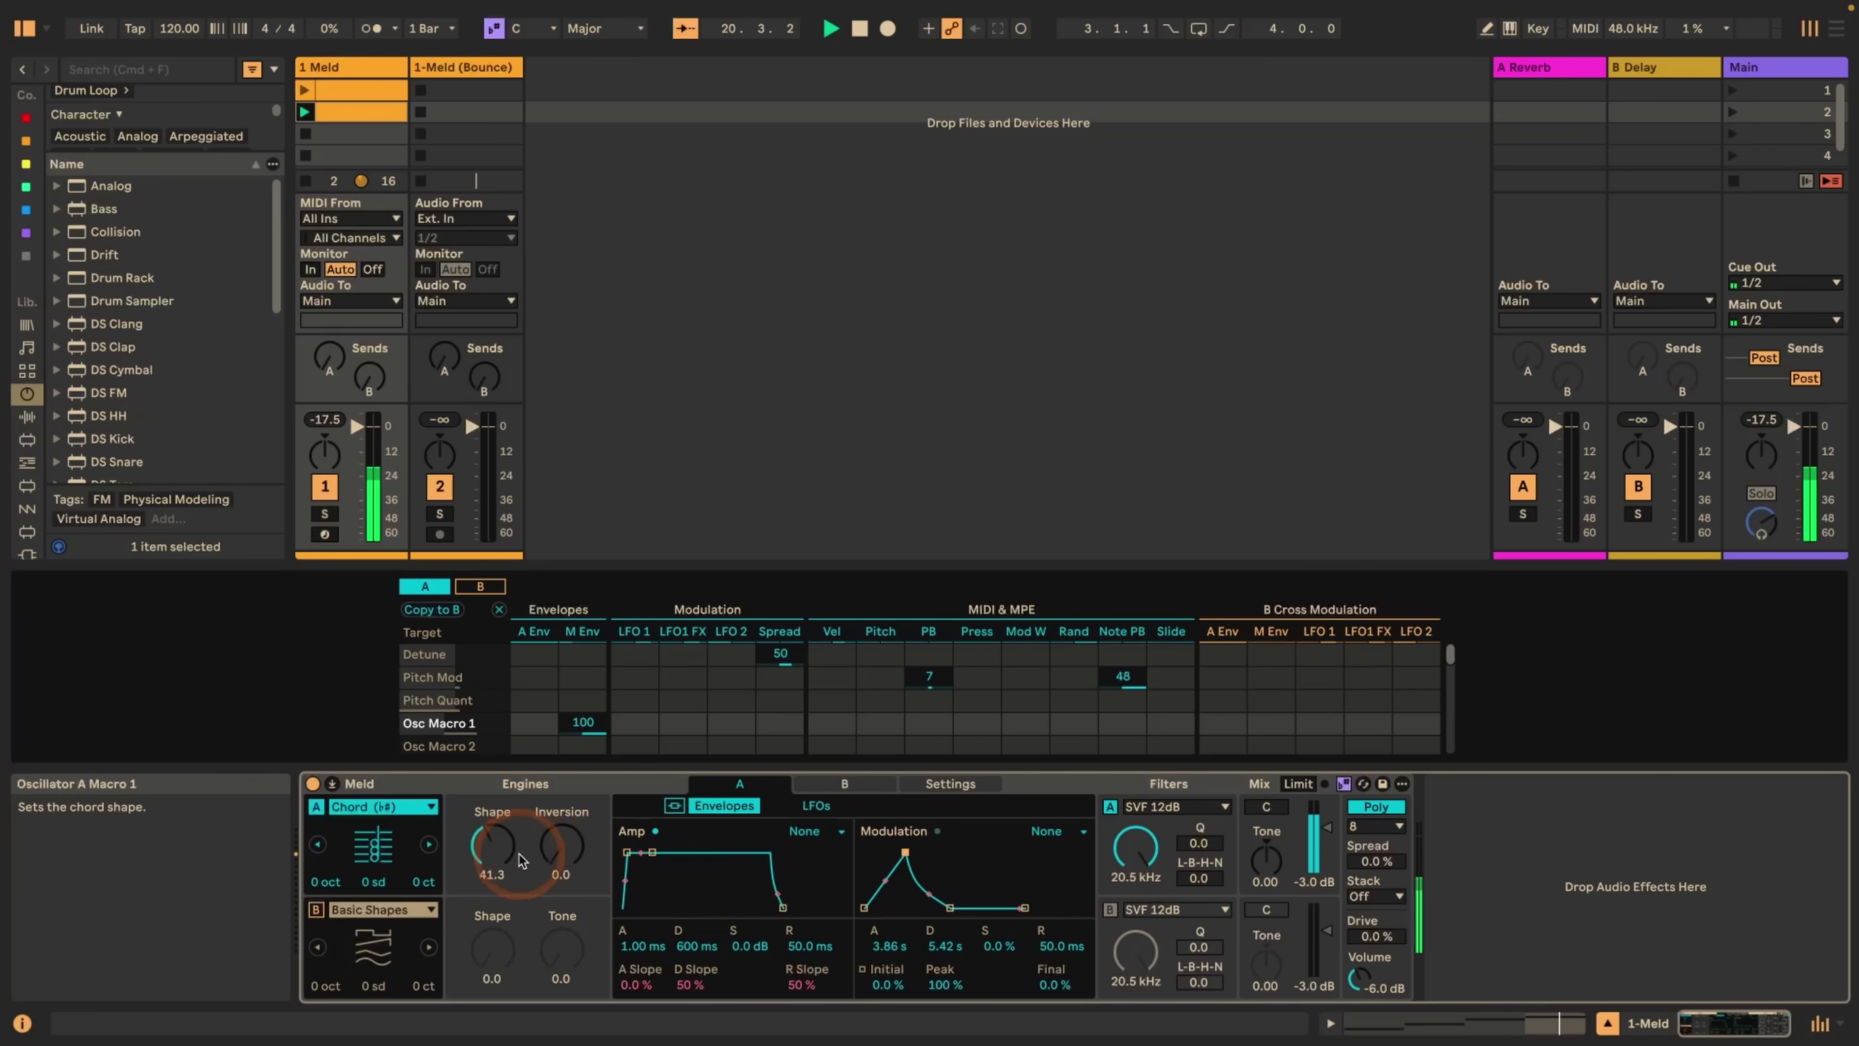
click(584, 701)
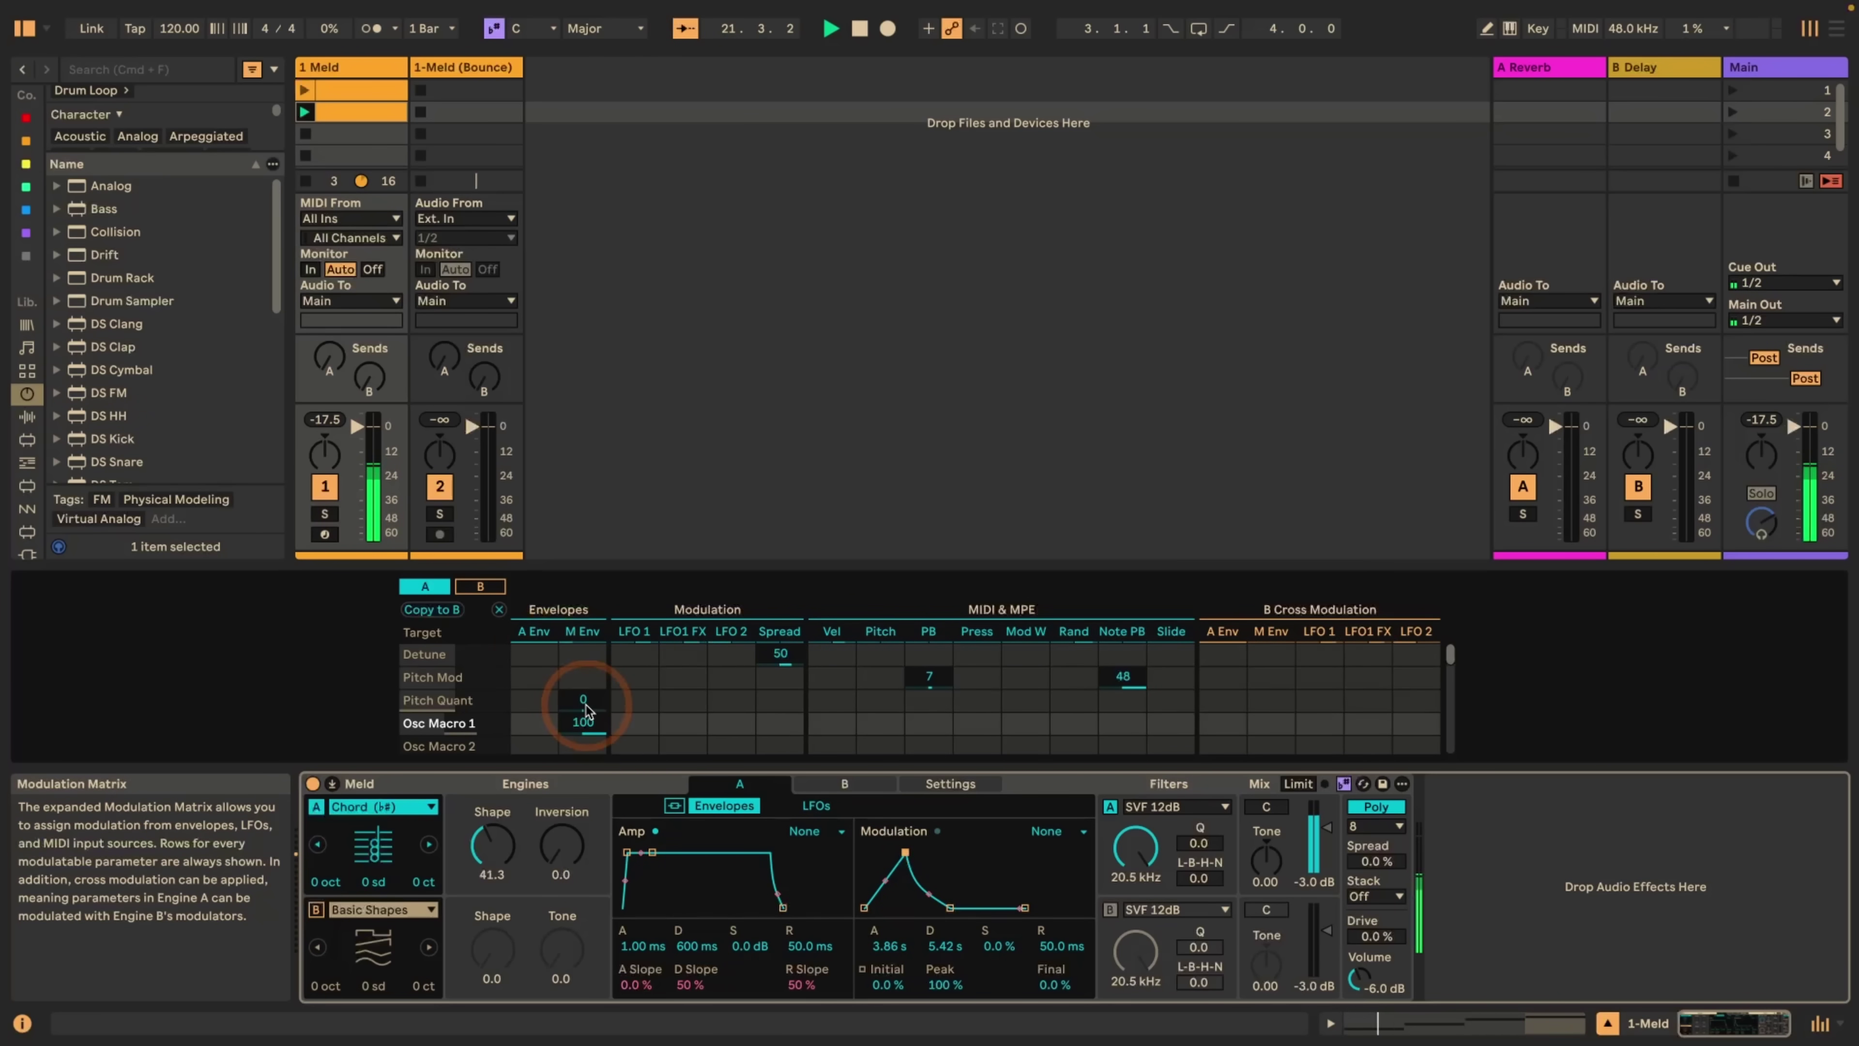
- Sync Meld's LFO 1 to the song tempo with a rate of 2
click(818, 806)
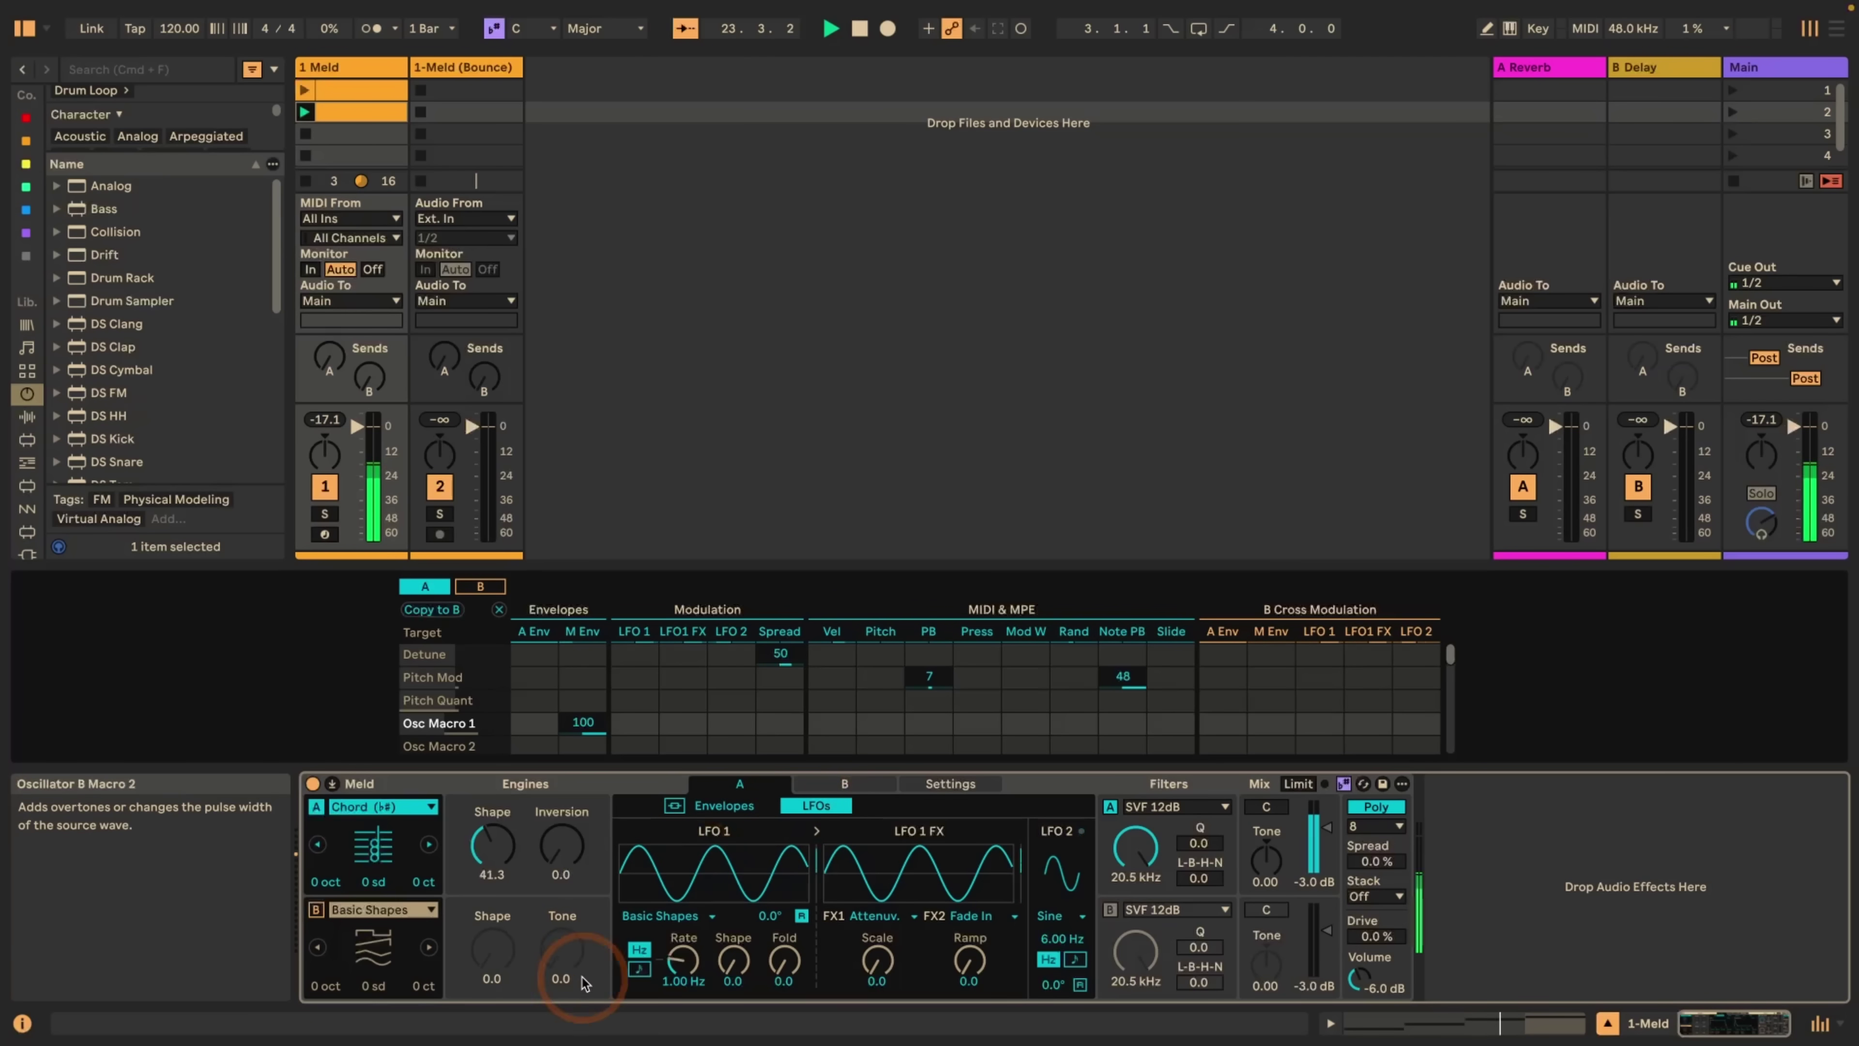
click(639, 970)
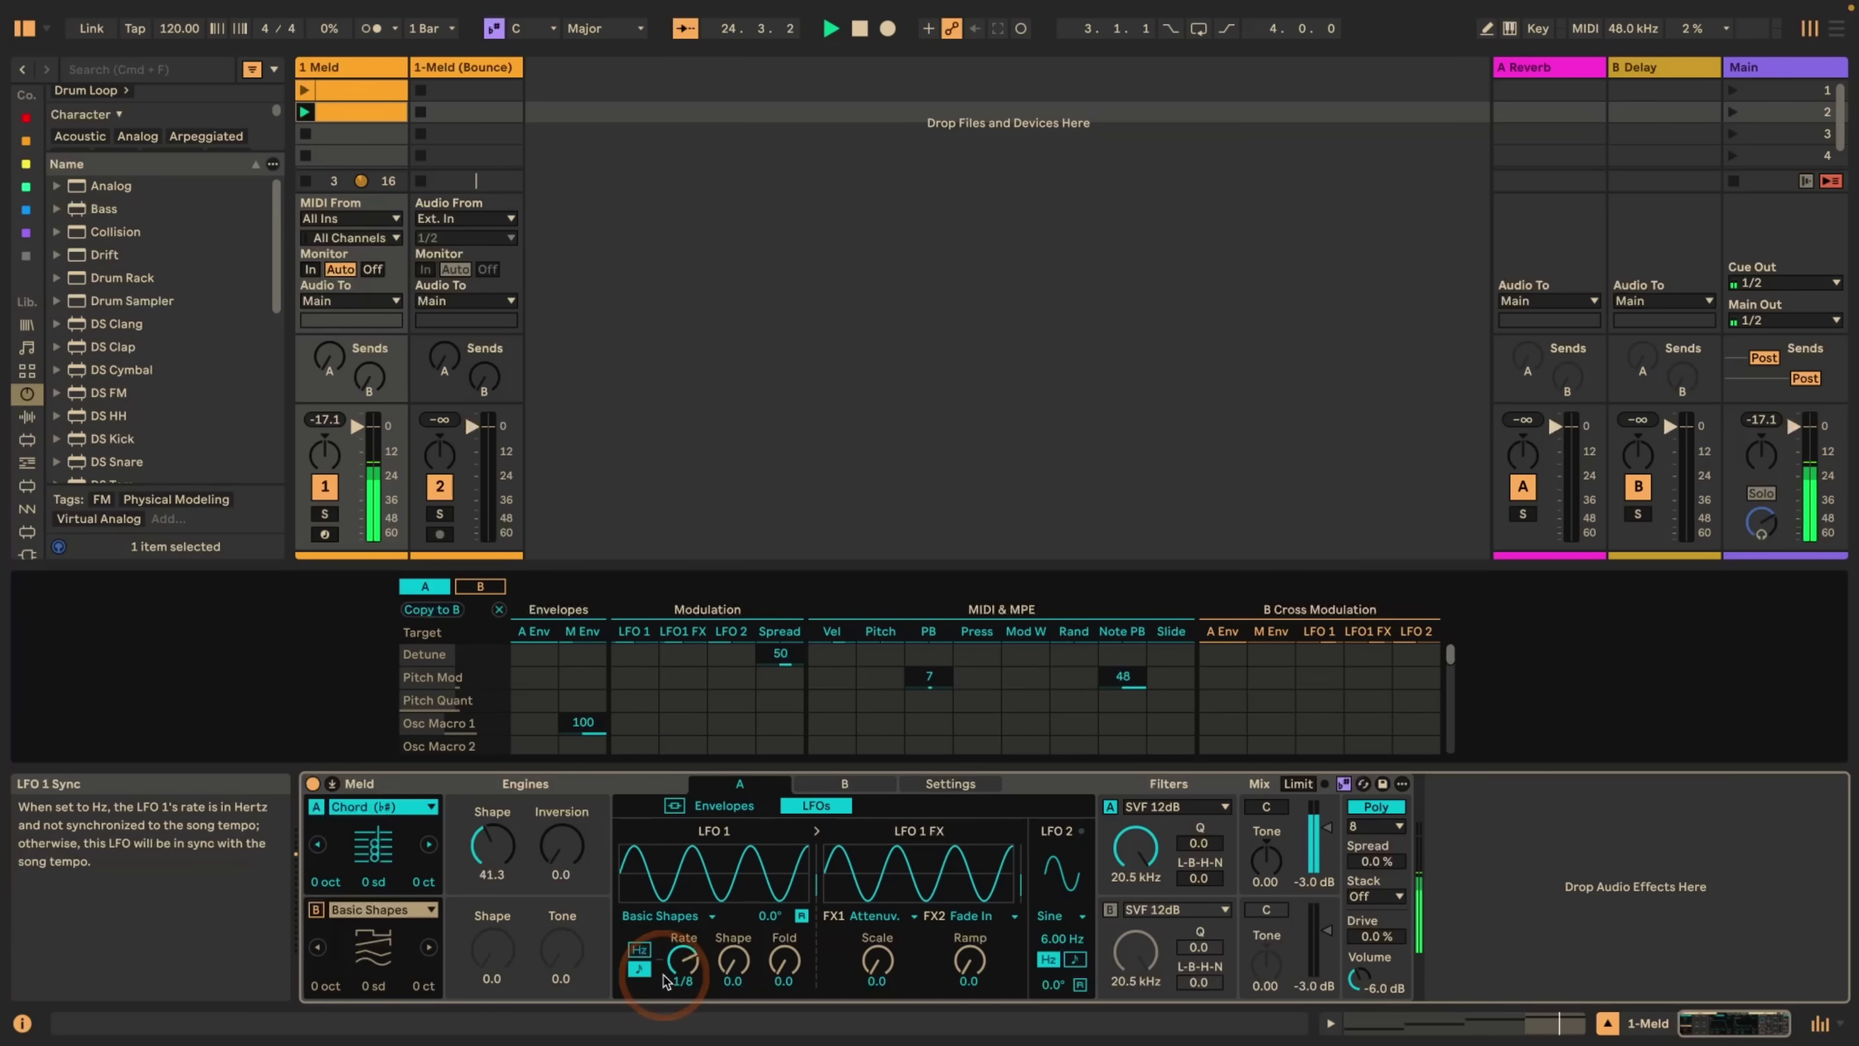
drag(684, 960, 683, 939)
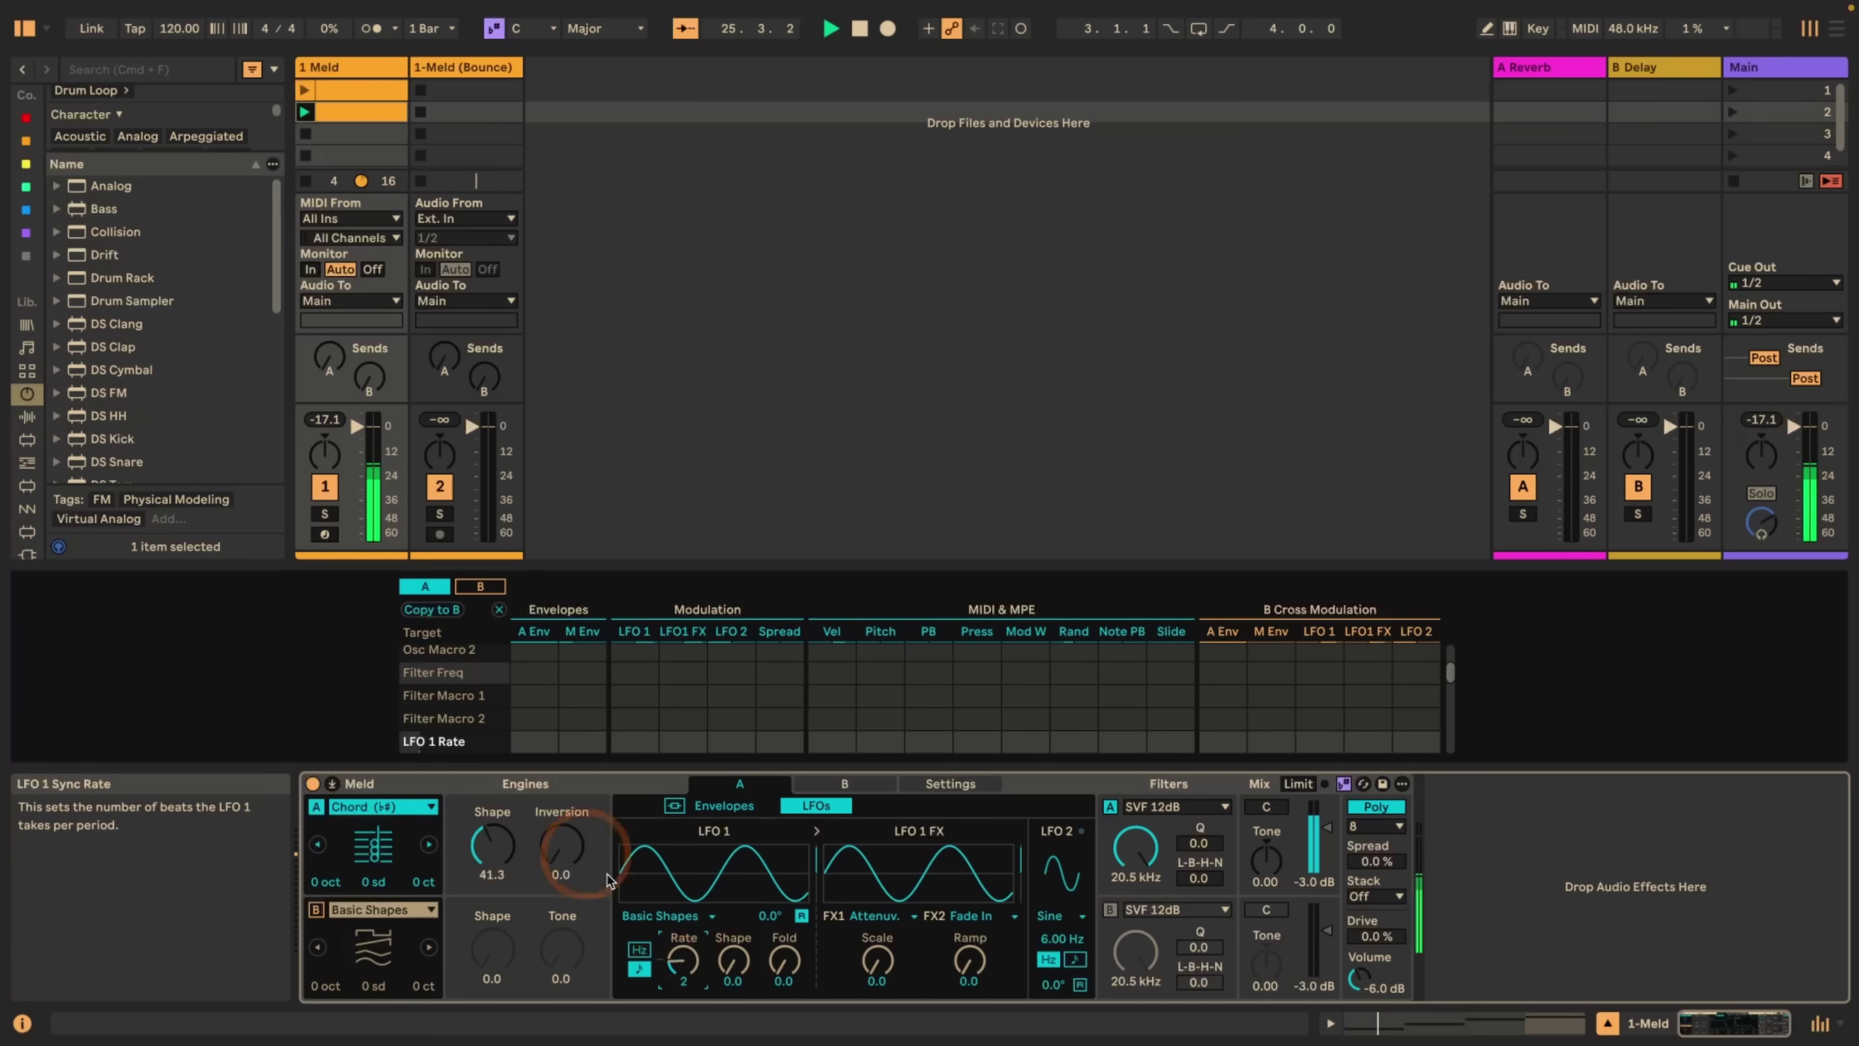
- Route LFO 1 to Osc Macro 2 at a reduced amount, resetting Inversion to 0.0
mouse_move(561, 846)
mouse_down()
mouse_move(560, 820)
mouse_move(561, 879)
mouse_up()
click(582, 677)
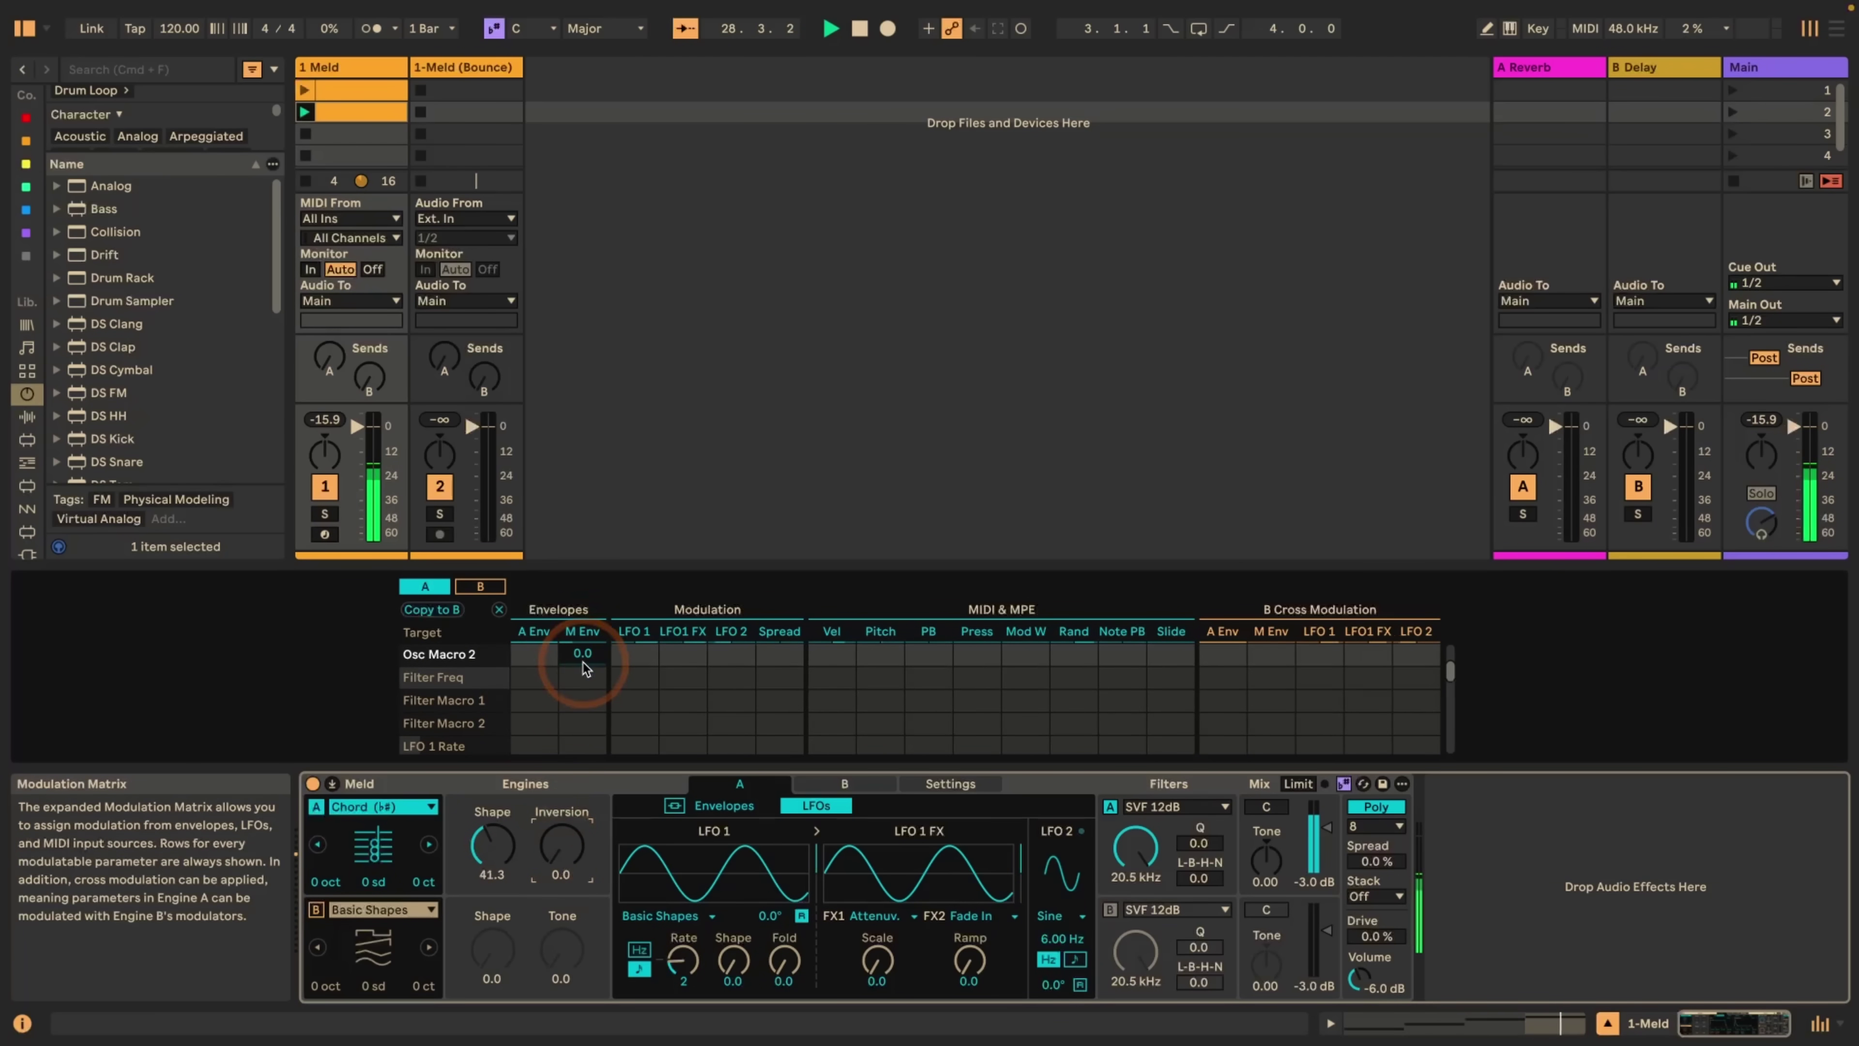
drag(634, 654, 639, 662)
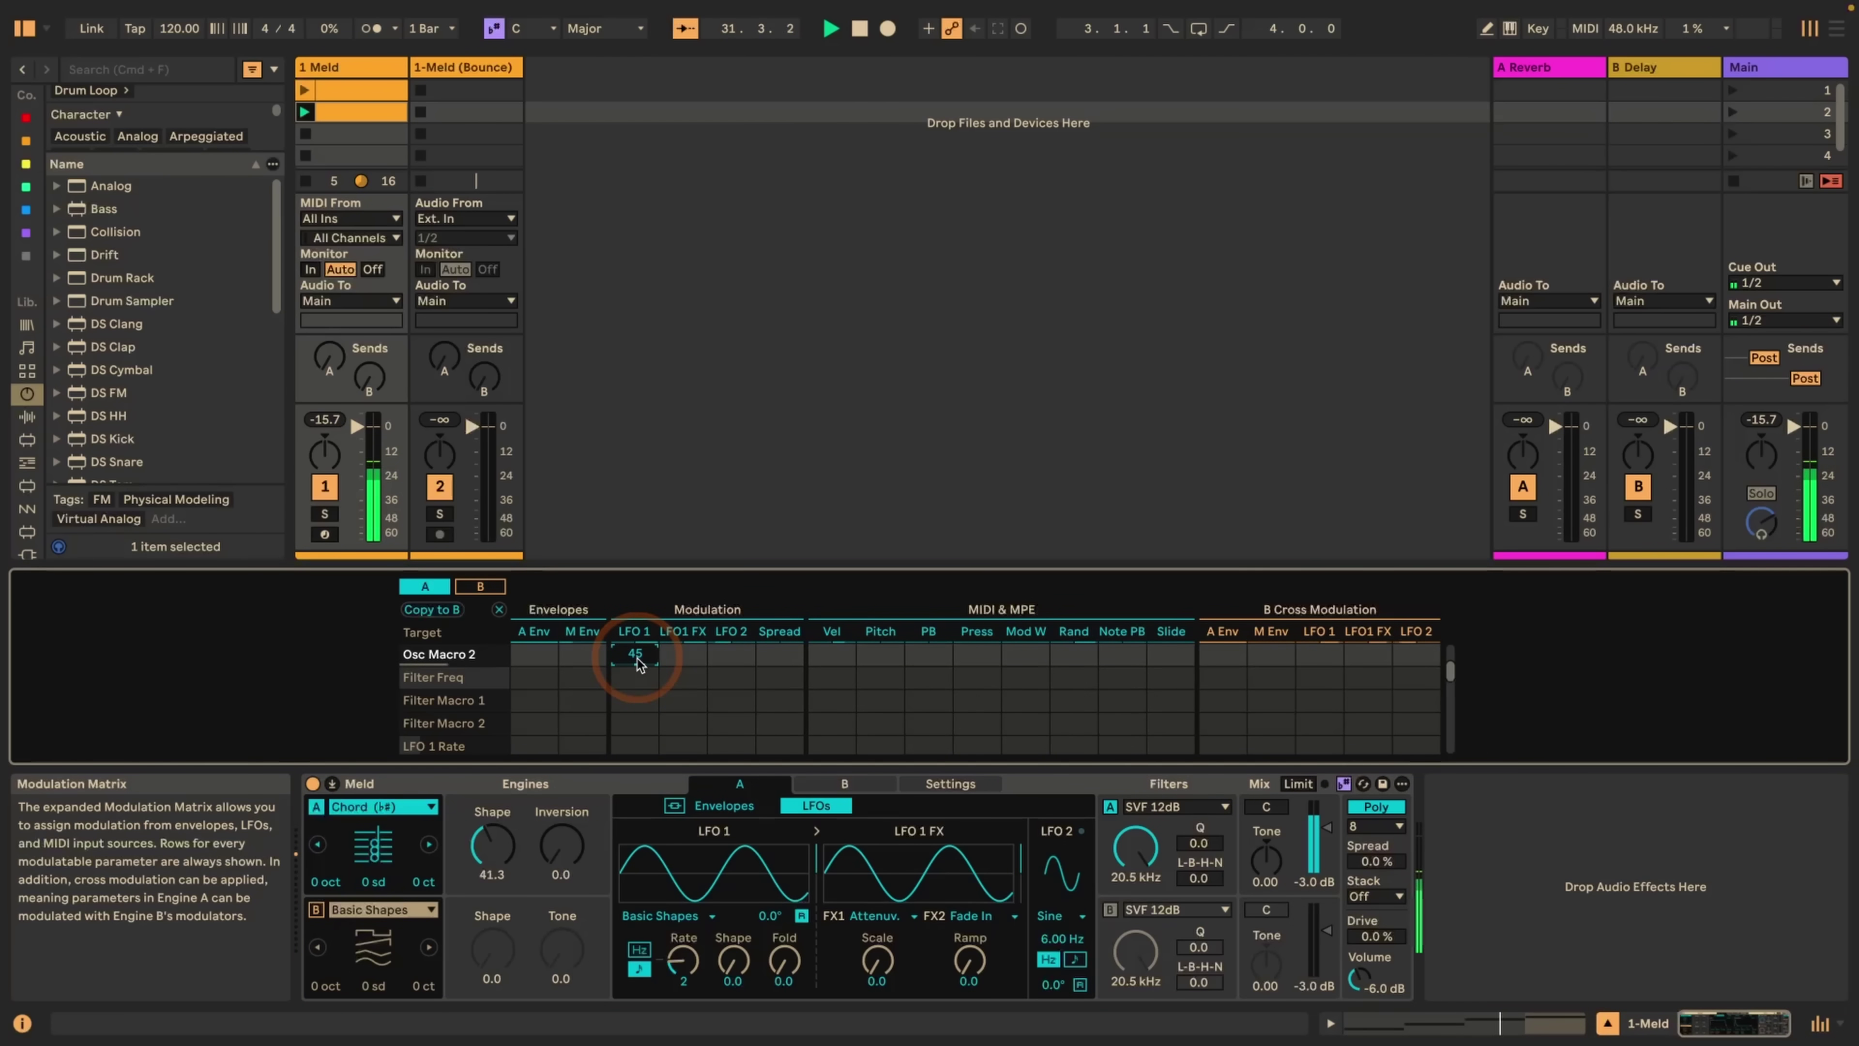
drag(639, 662, 449, 696)
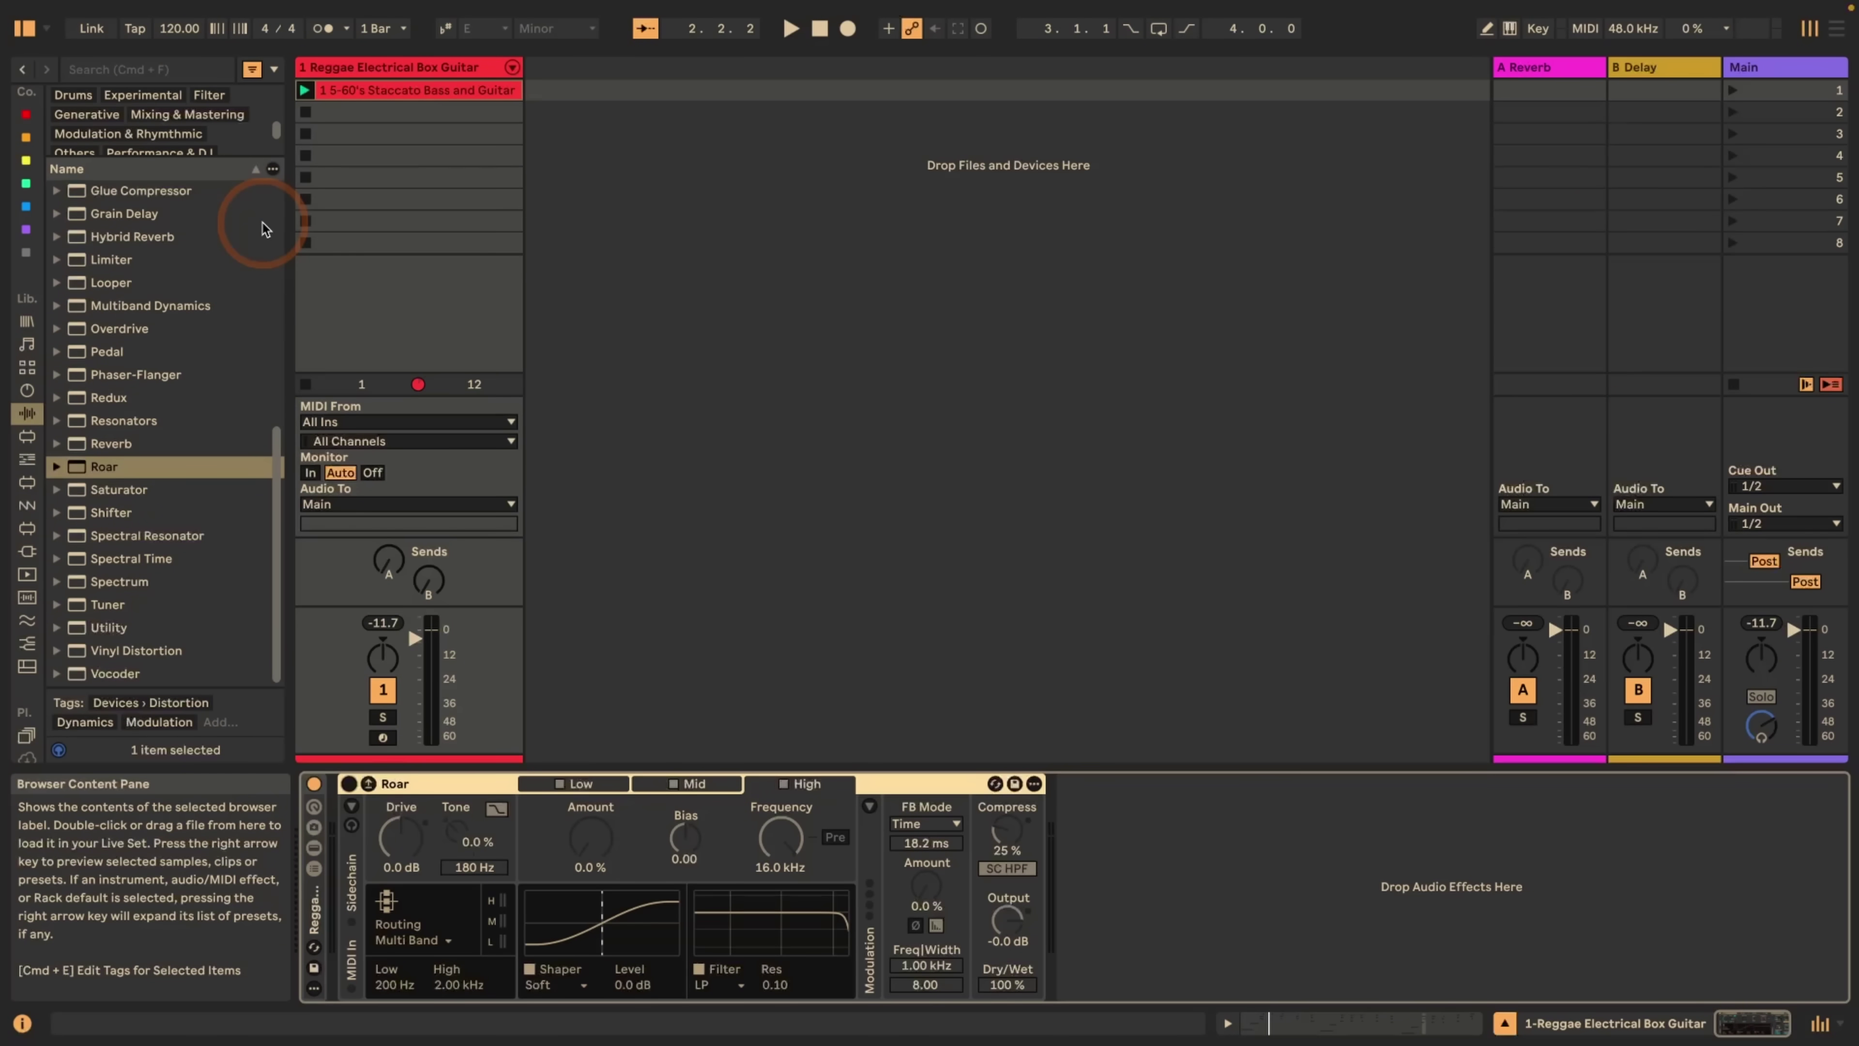
- Audition the guitar clip, switch Roar on, and set its routing to Delay
key(space)
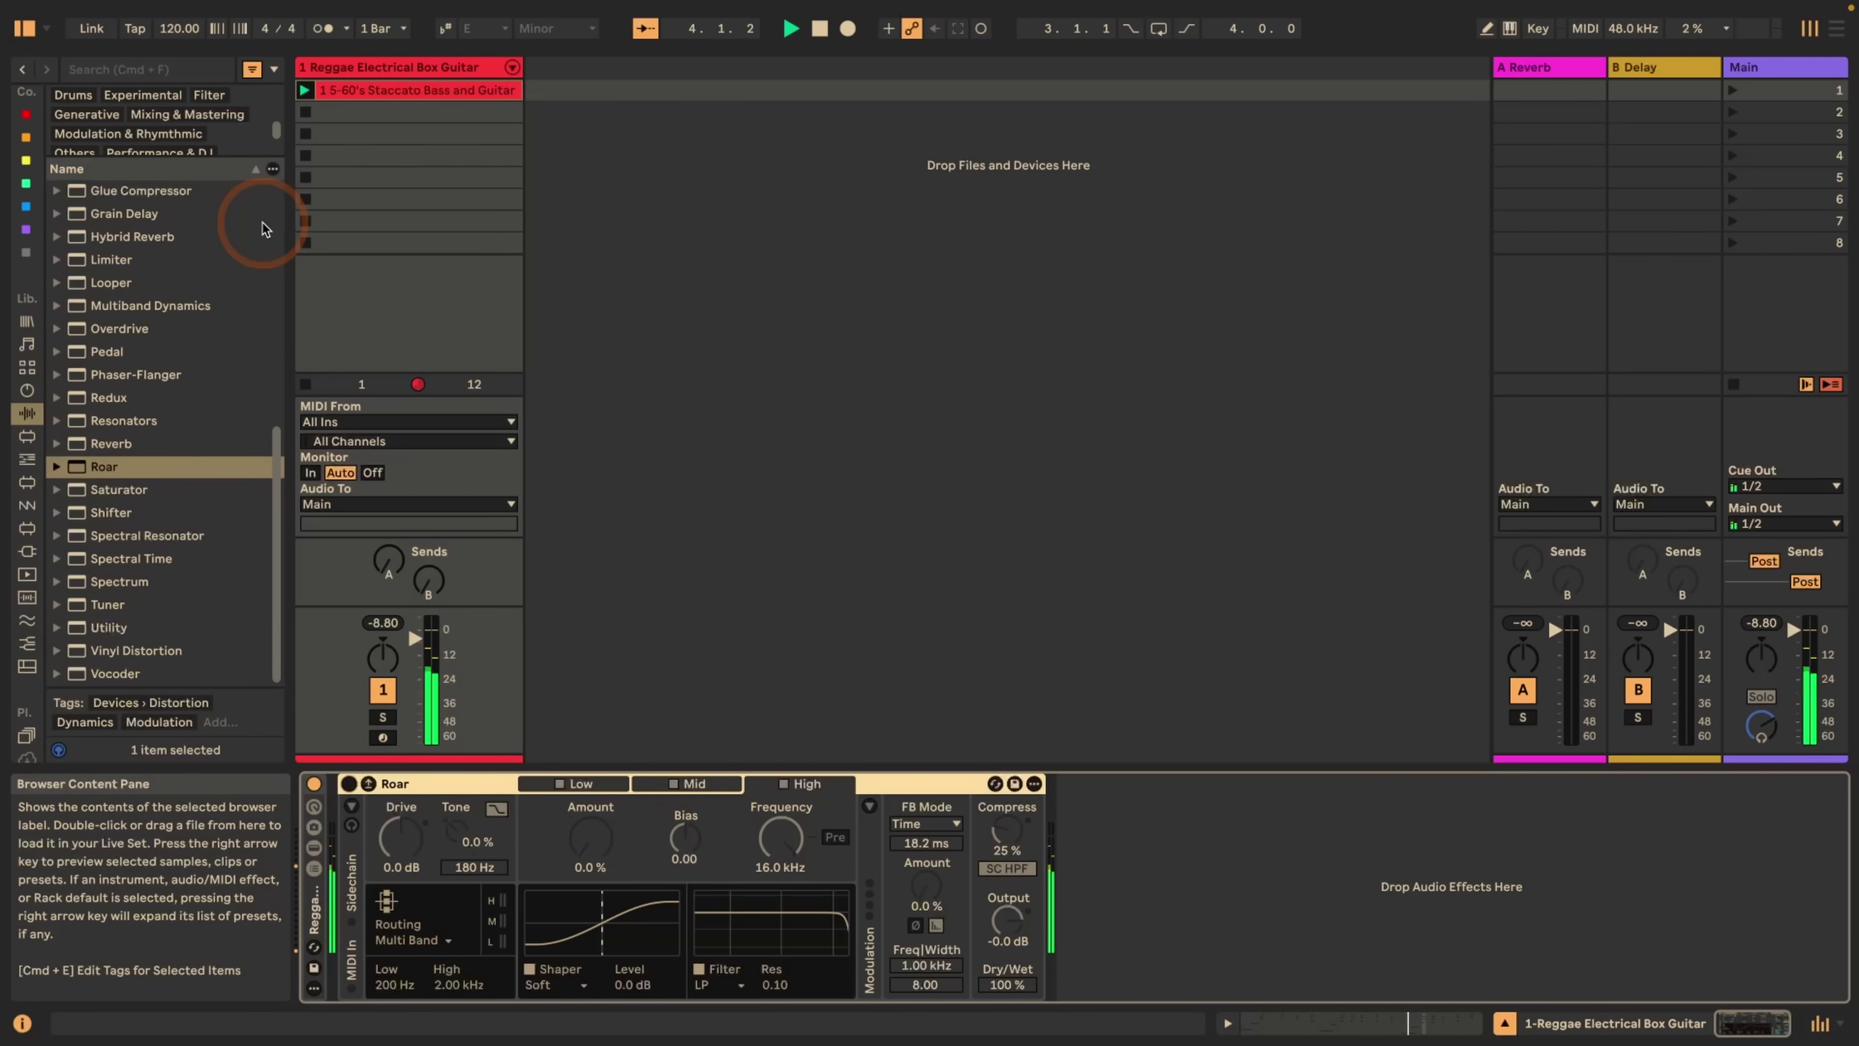
key(space)
click(349, 783)
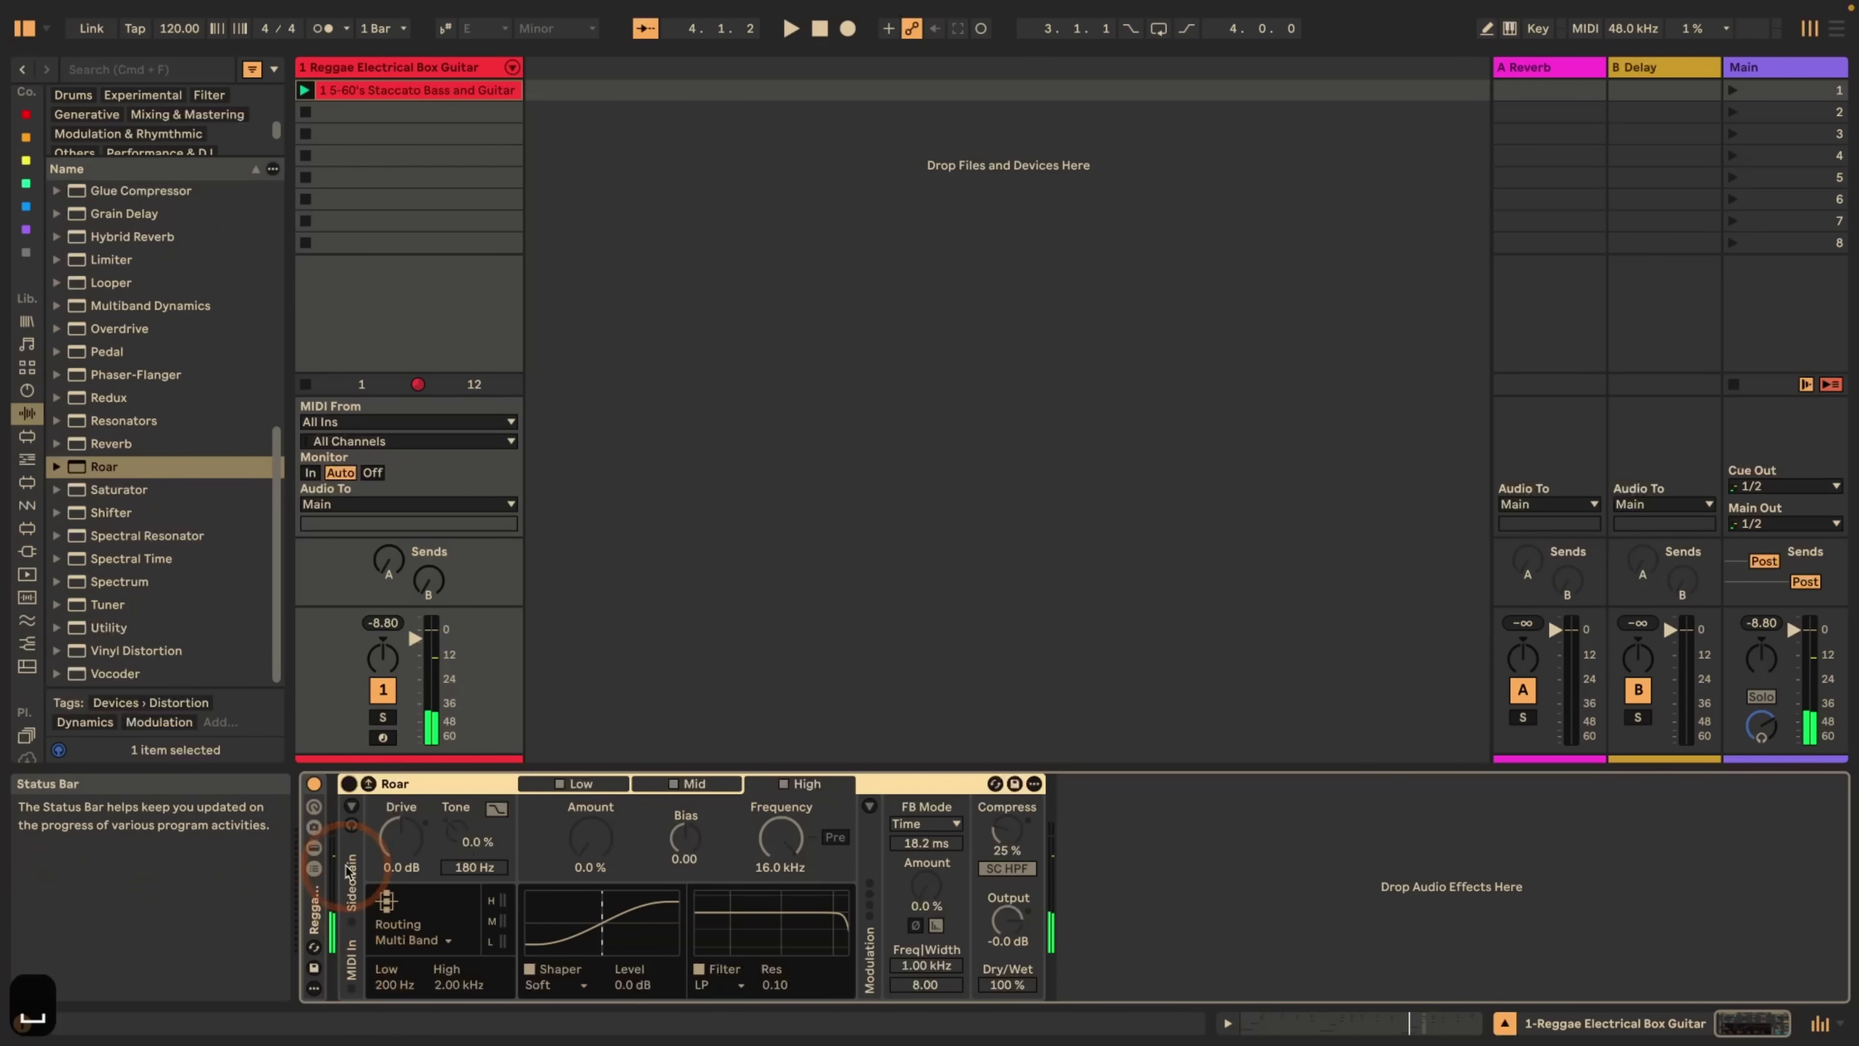
click(410, 940)
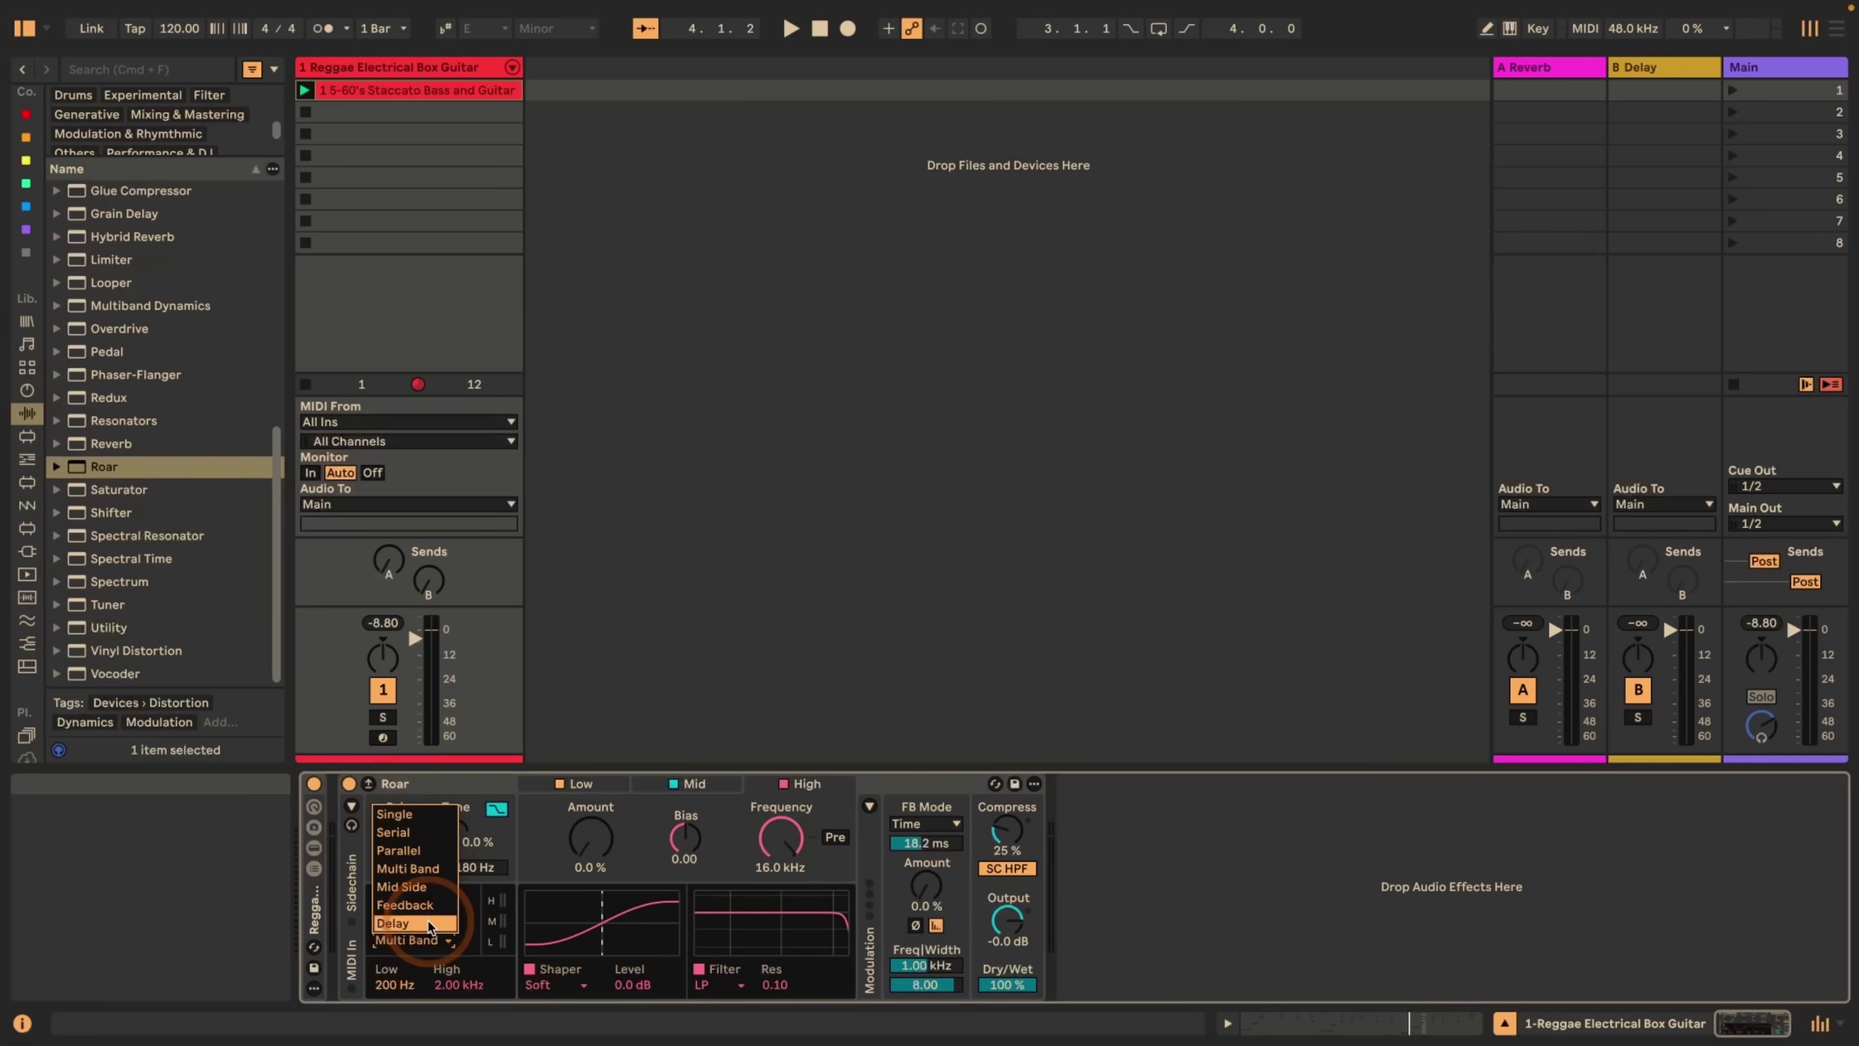
click(429, 924)
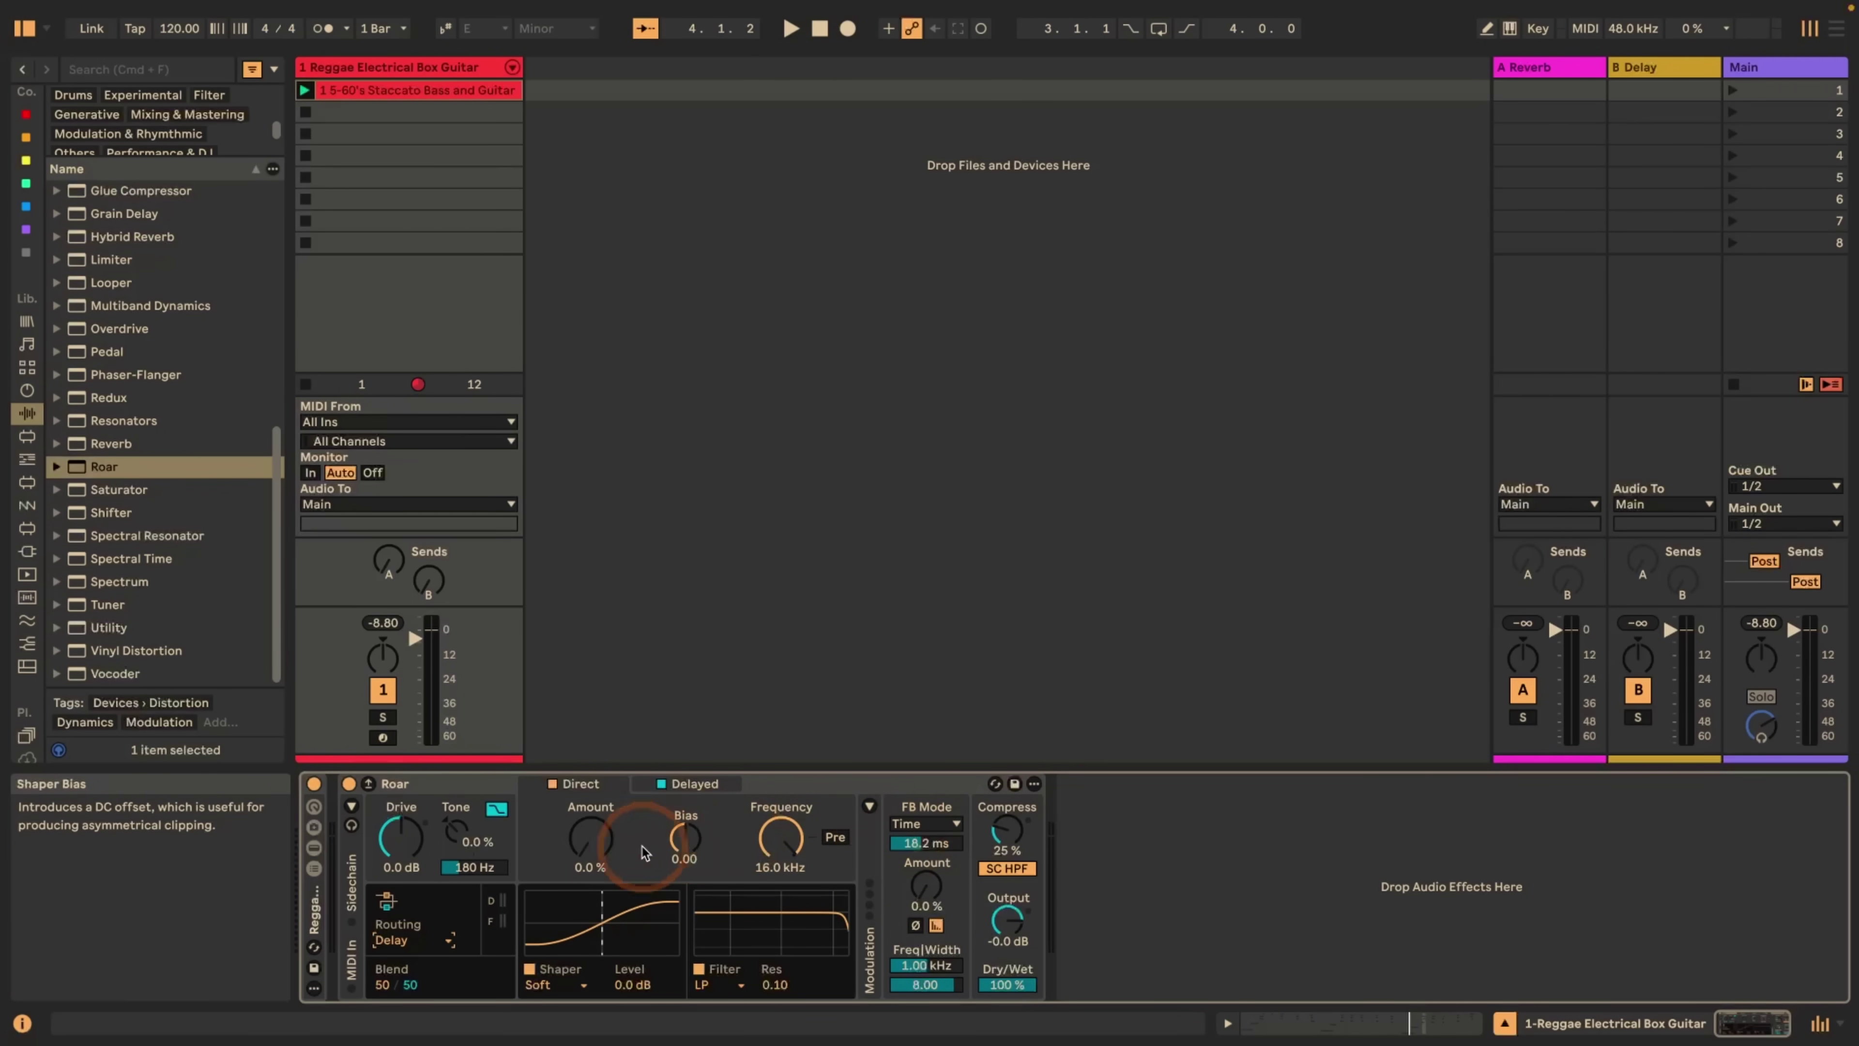
- Play the guitar loop and raise Roar's feedback time from 18.2 ms to 500 ms
key(space)
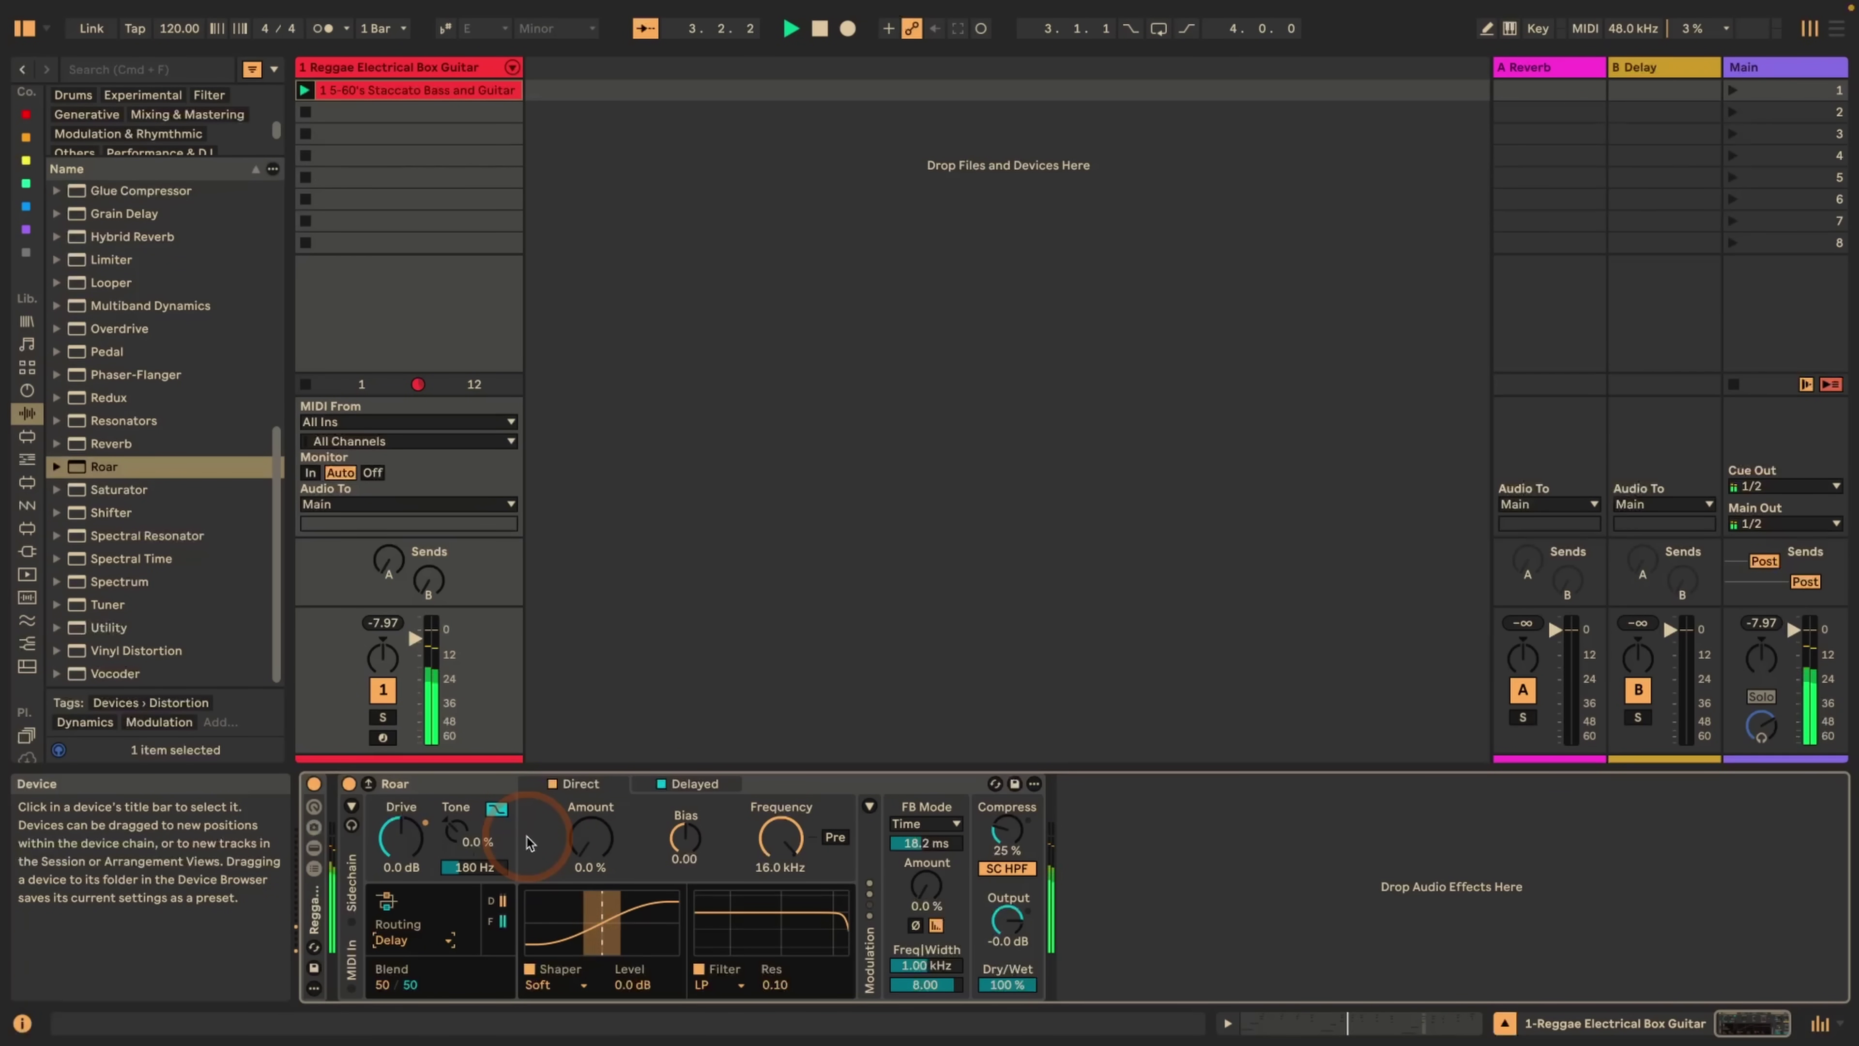
key(space)
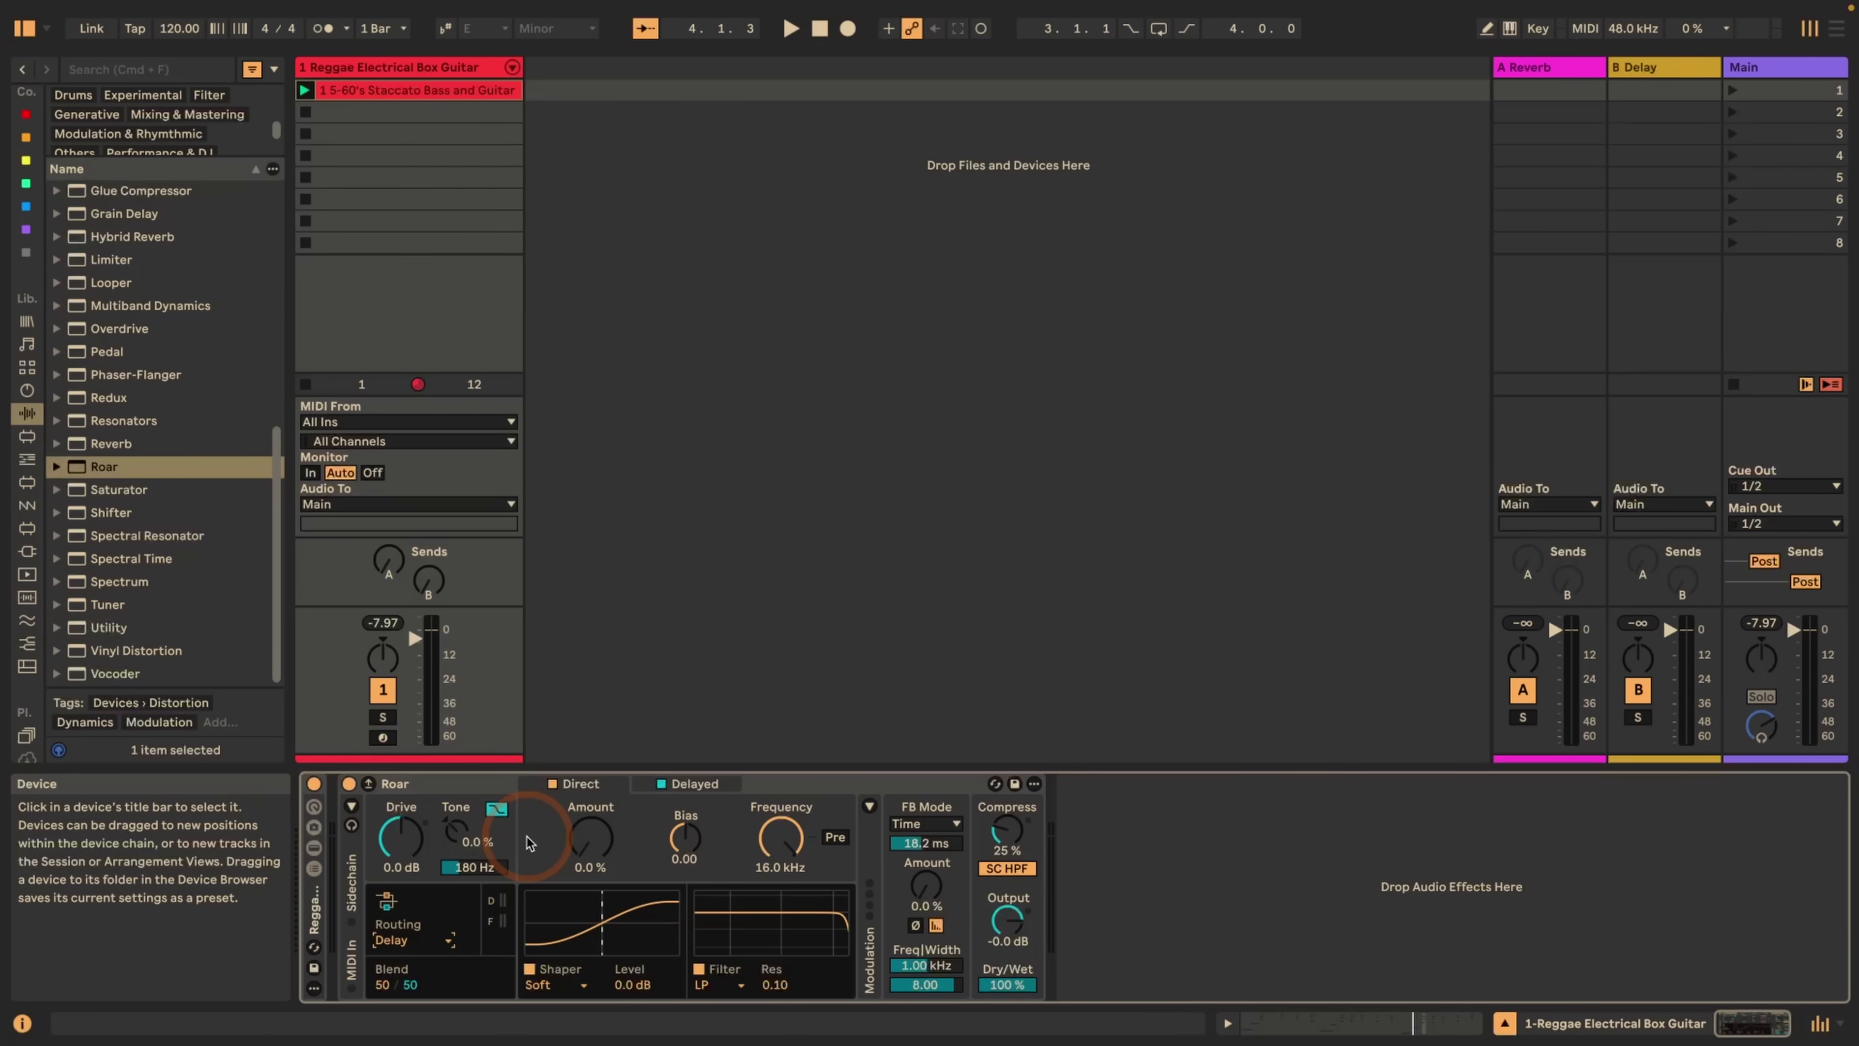
key(space)
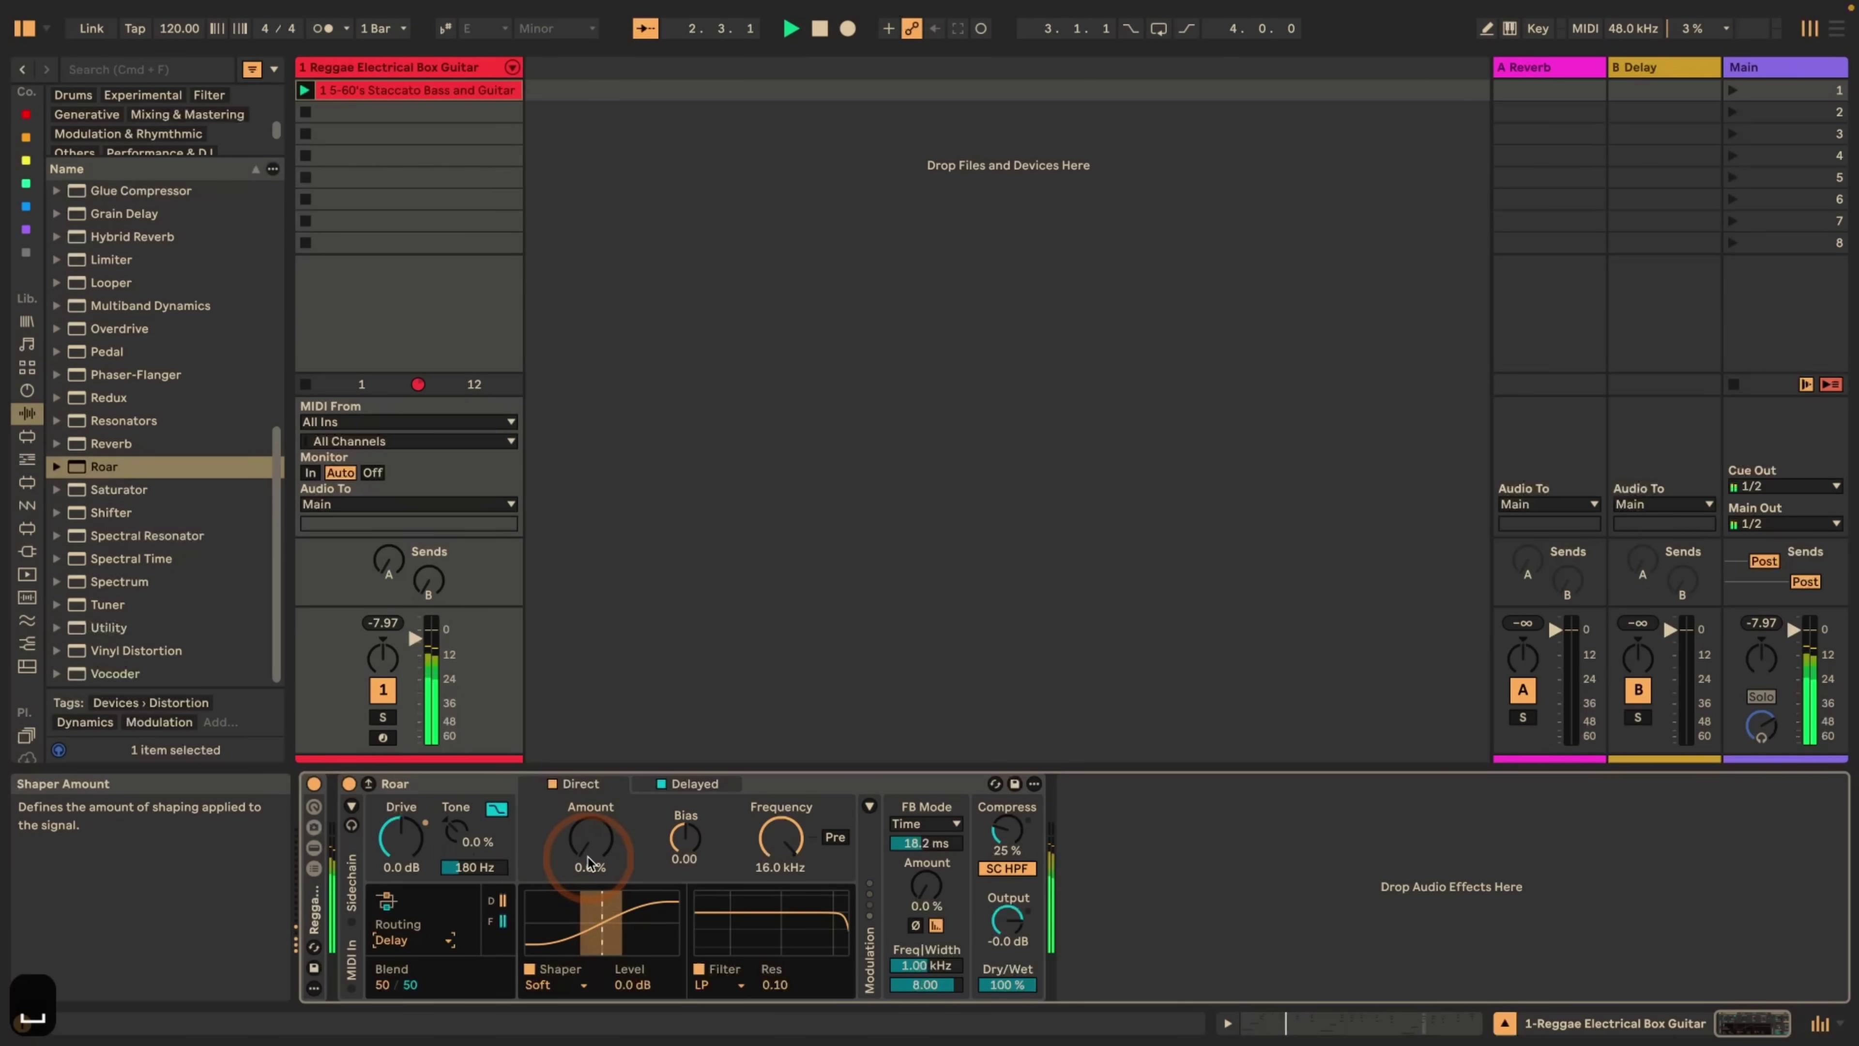
drag(924, 844, 918, 776)
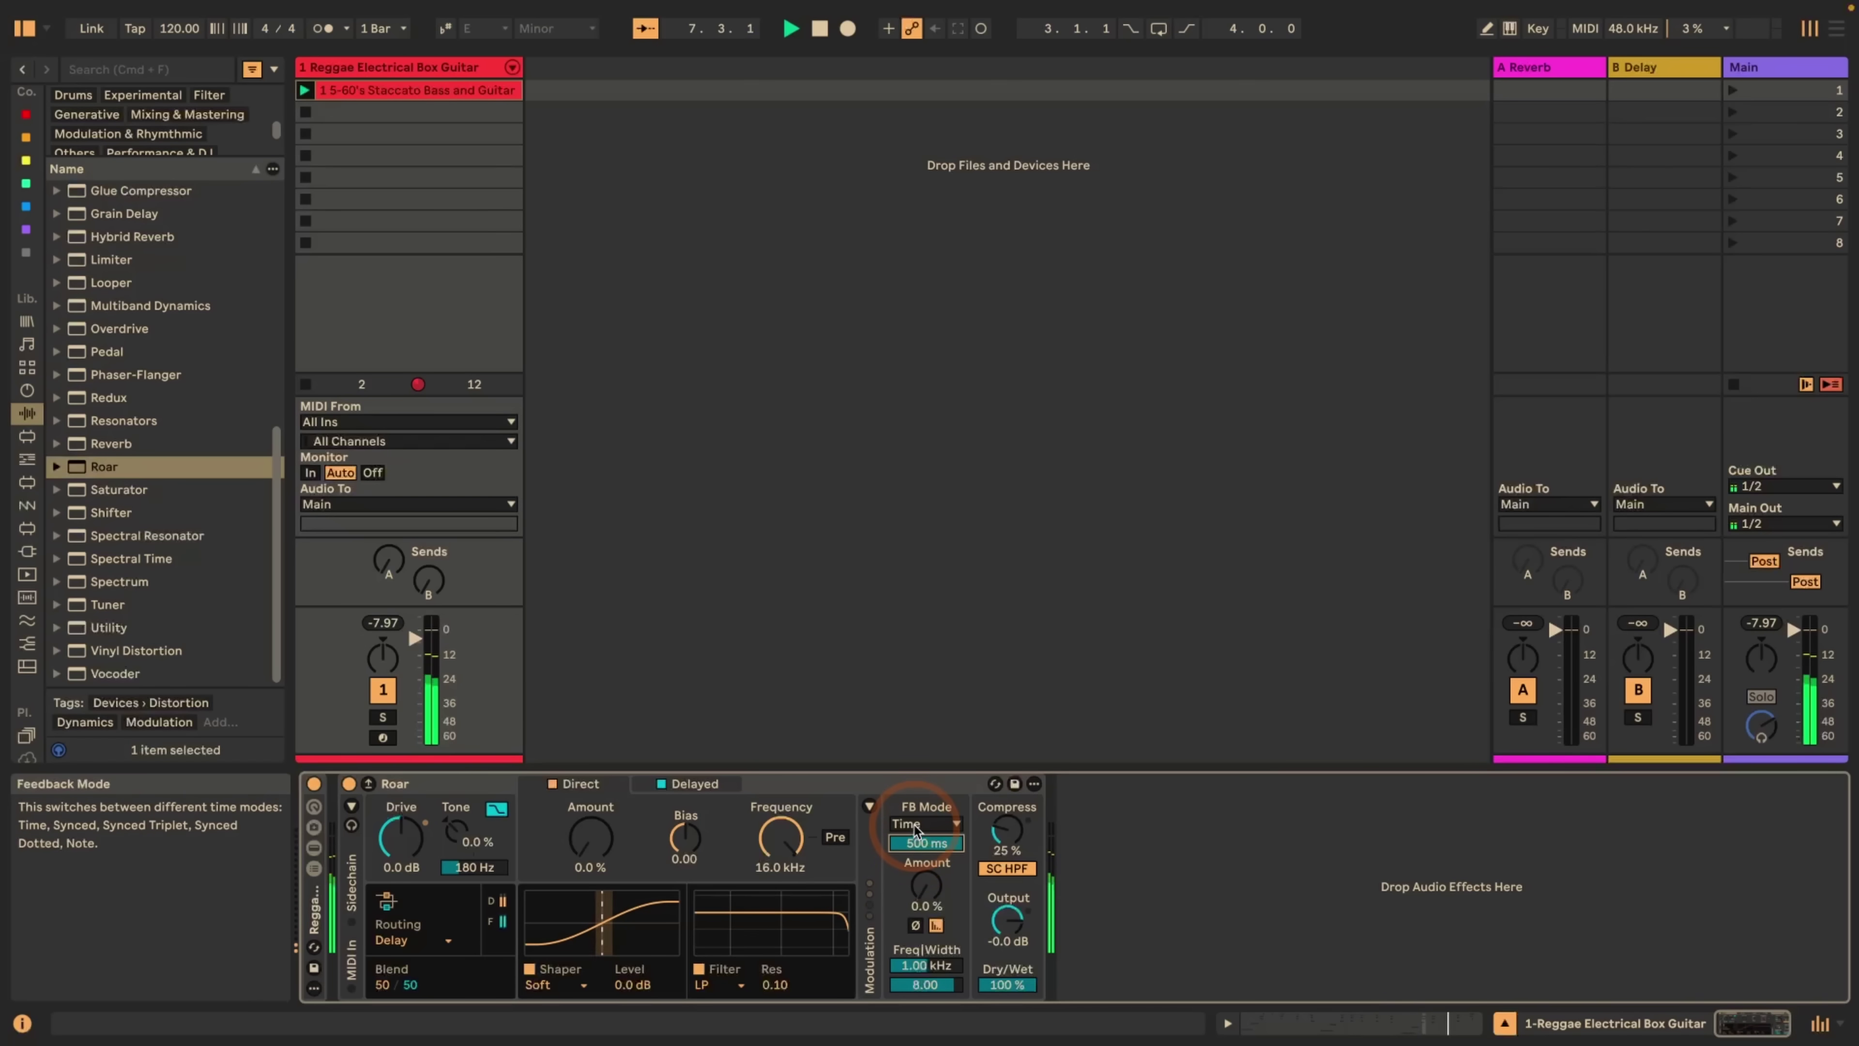
- Try Roar's Synced, Triplet and Dotted feedback modes
click(917, 825)
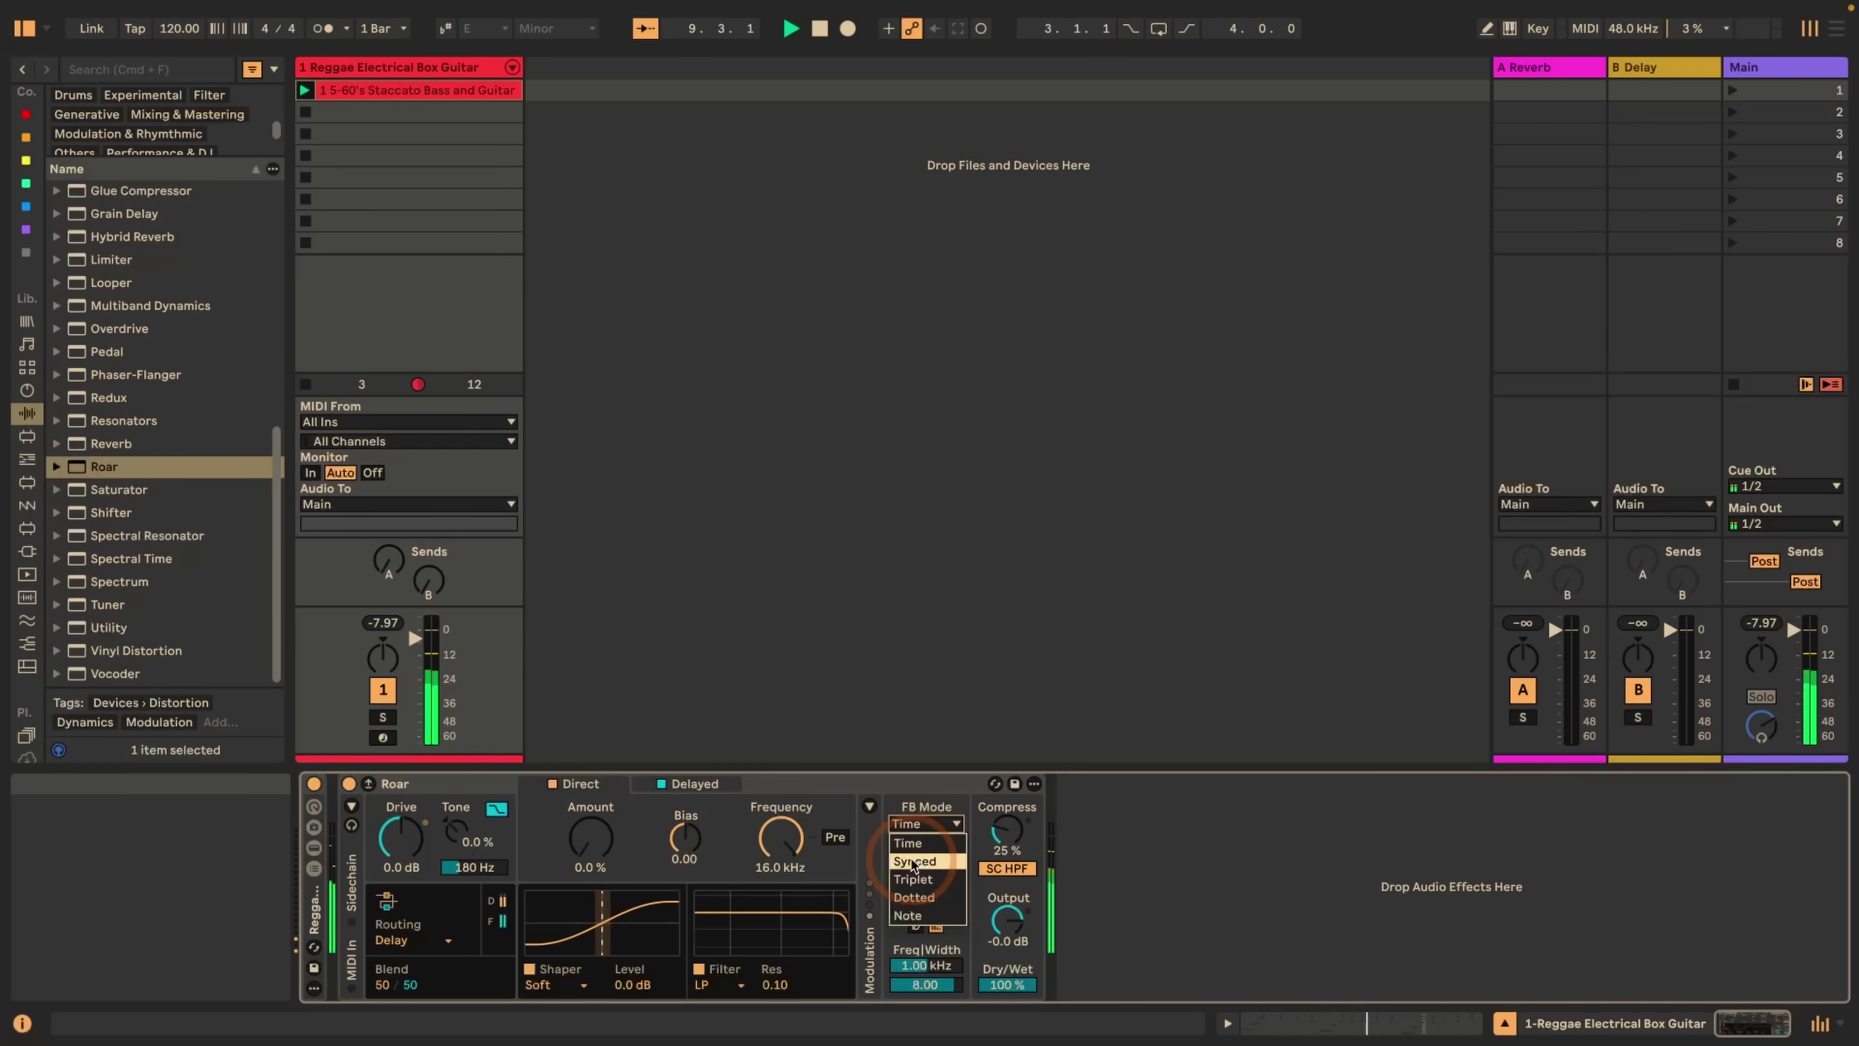
click(913, 862)
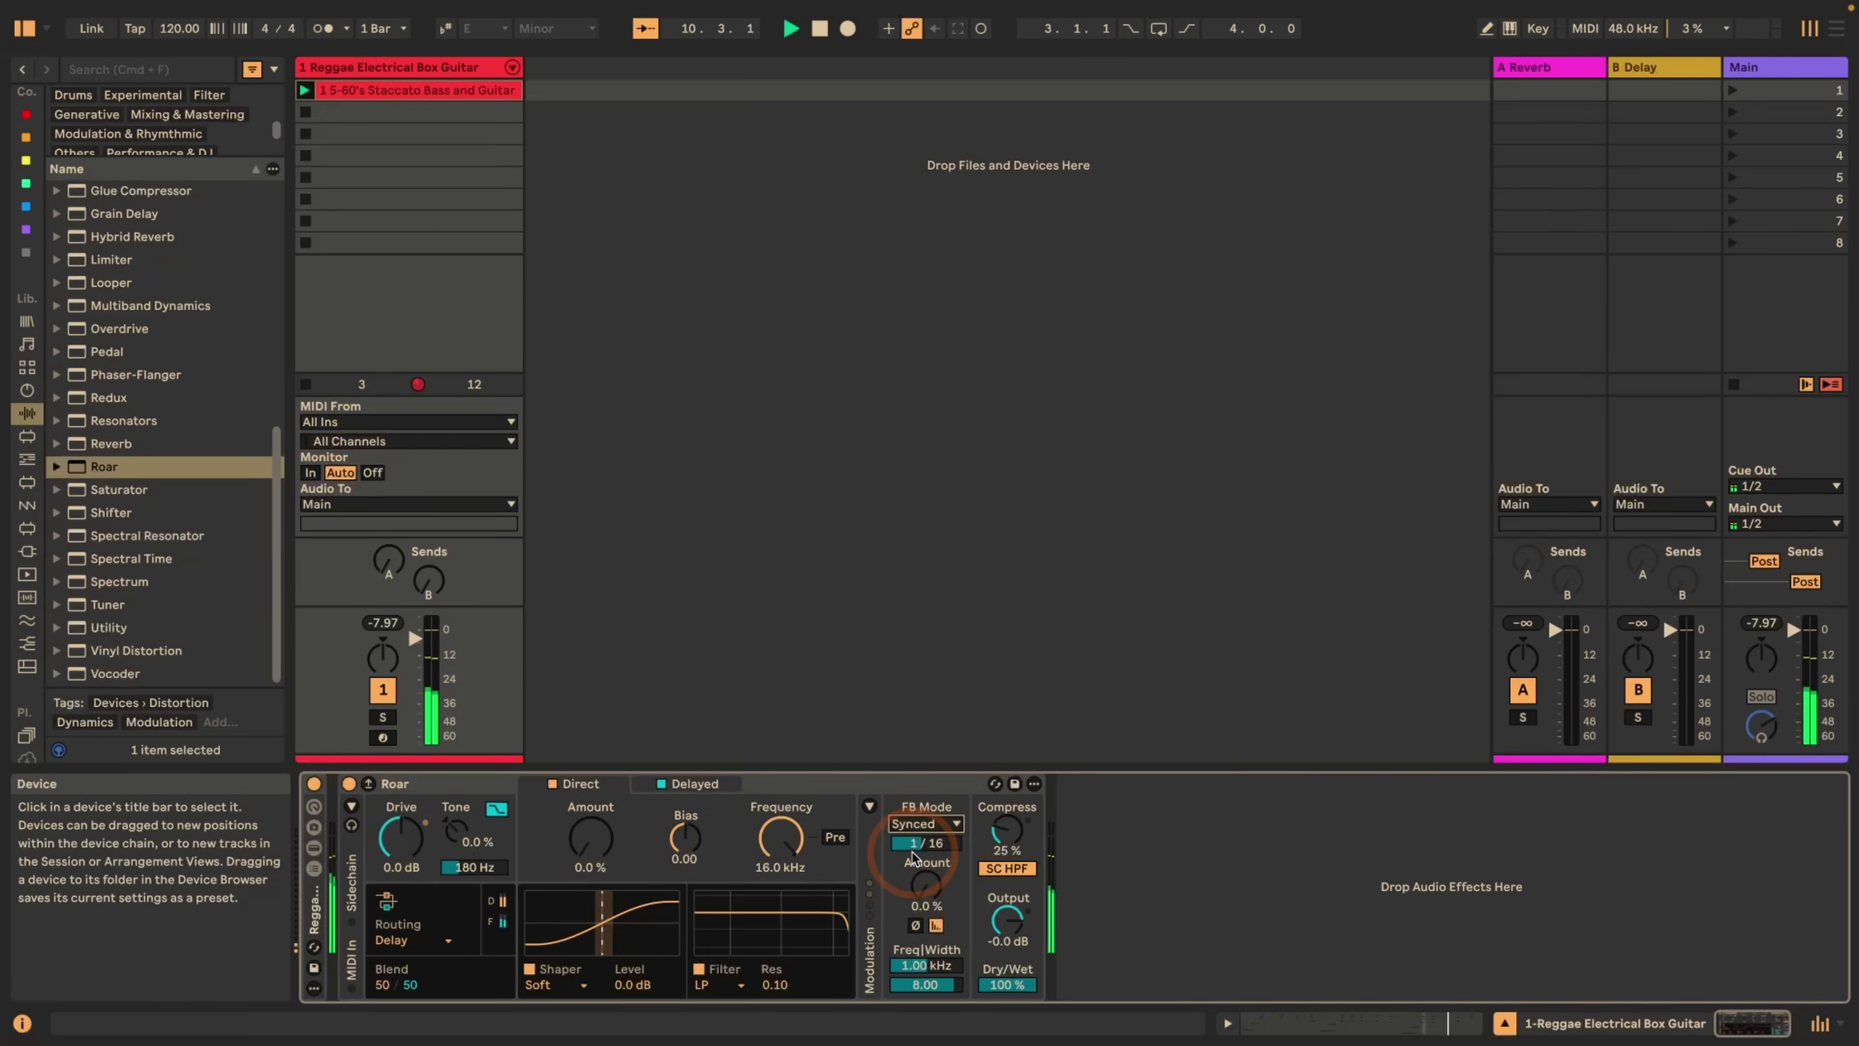
mouse_move(913, 844)
mouse_down()
mouse_move(912, 791)
mouse_move(916, 850)
mouse_up()
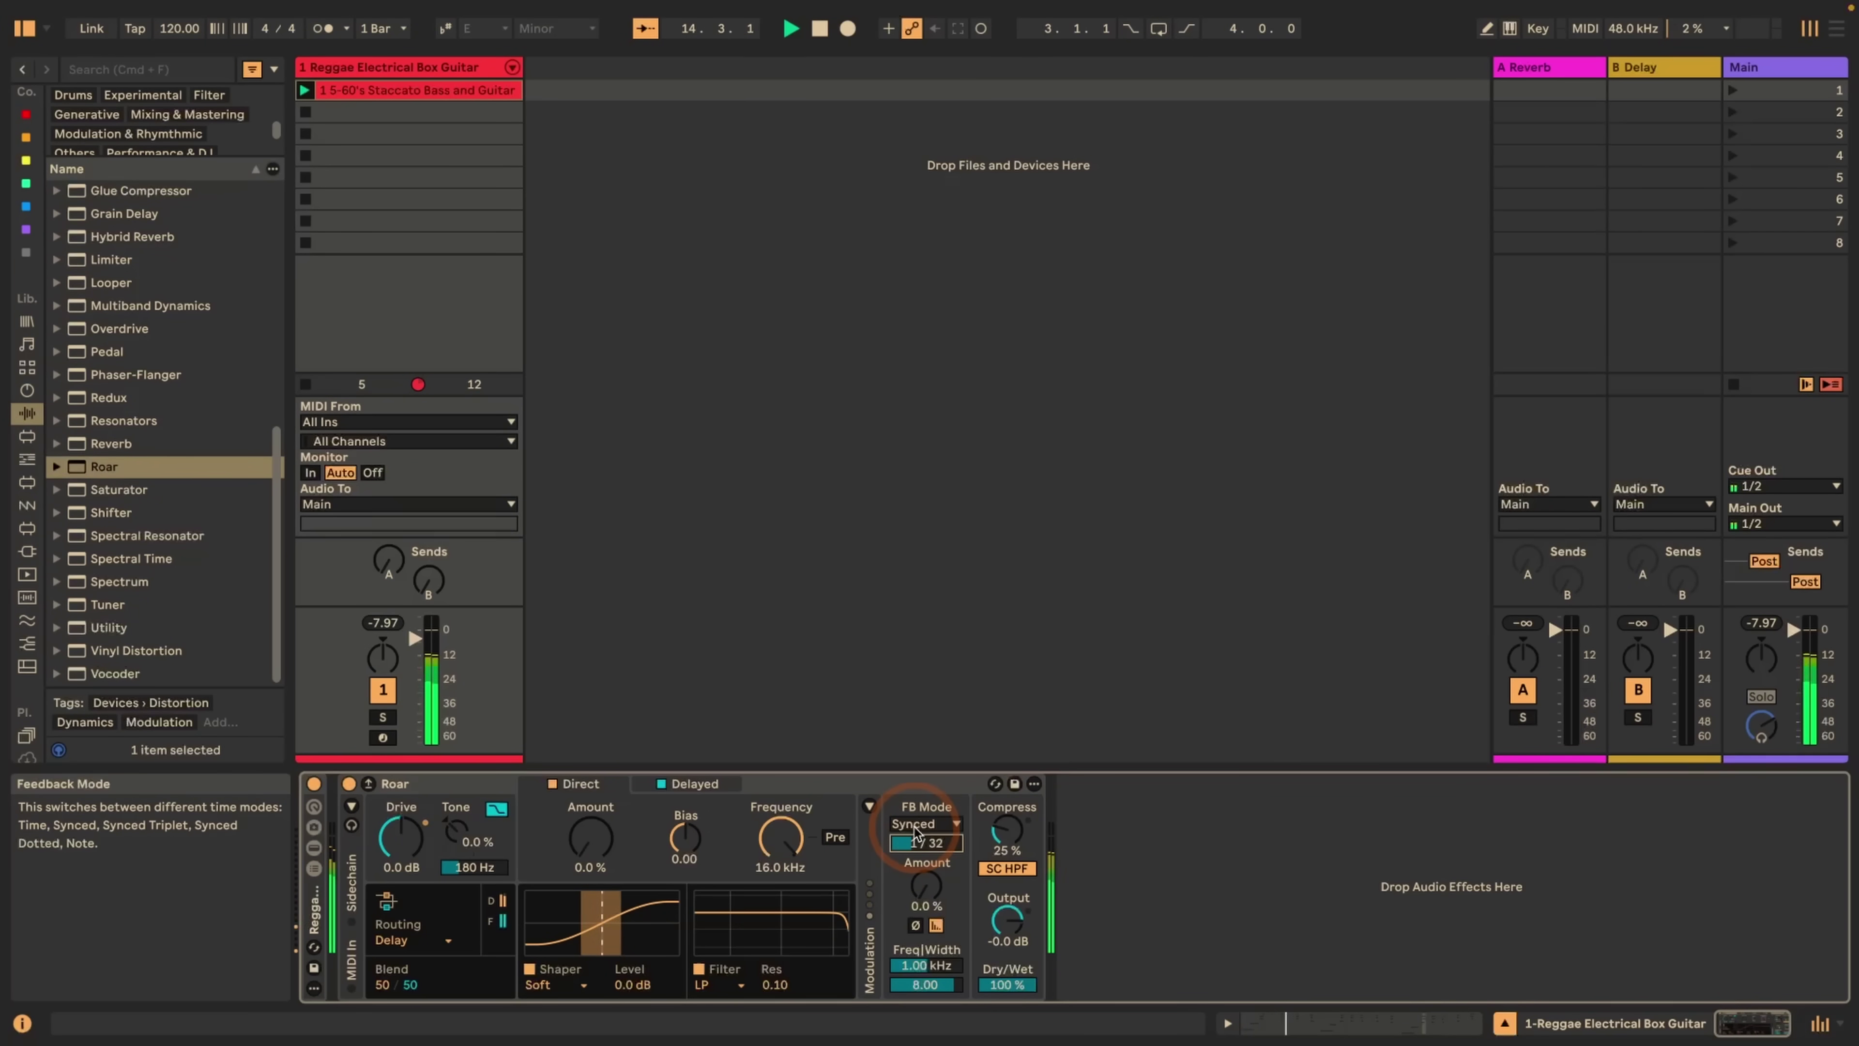
click(920, 823)
click(915, 879)
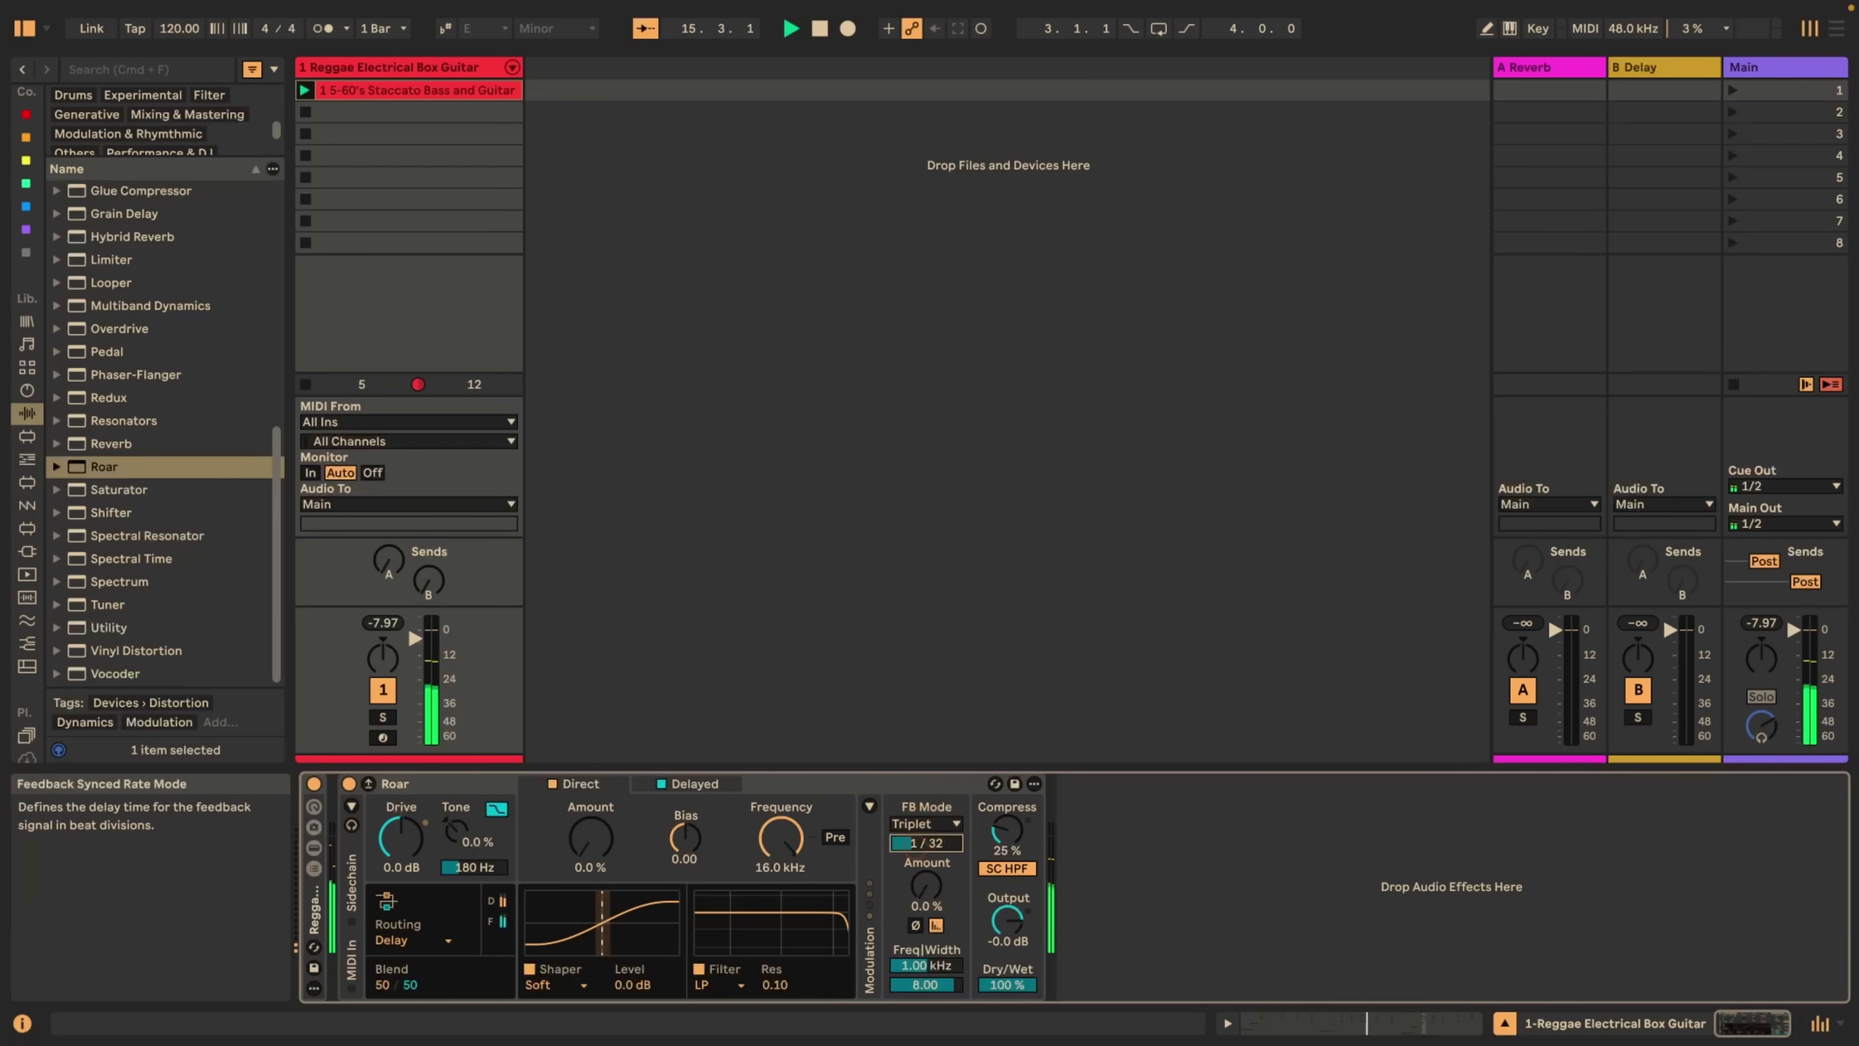
click(921, 823)
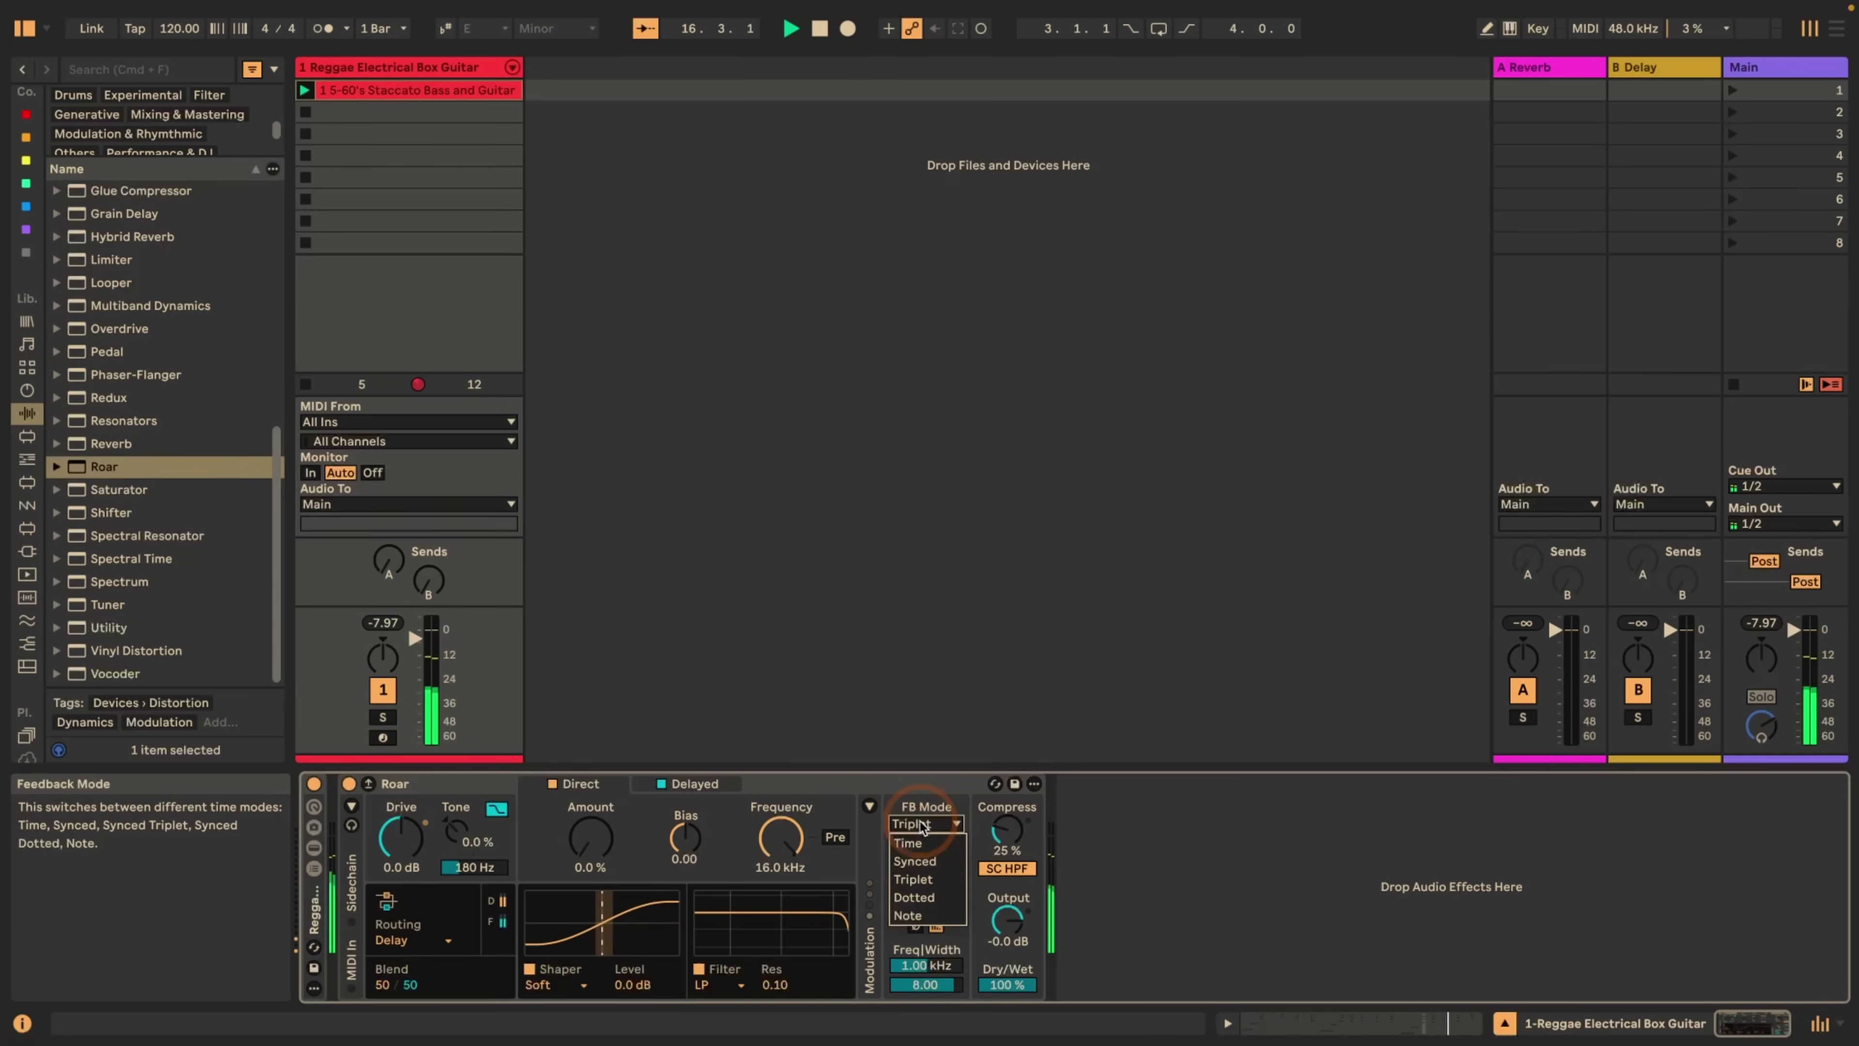
click(921, 901)
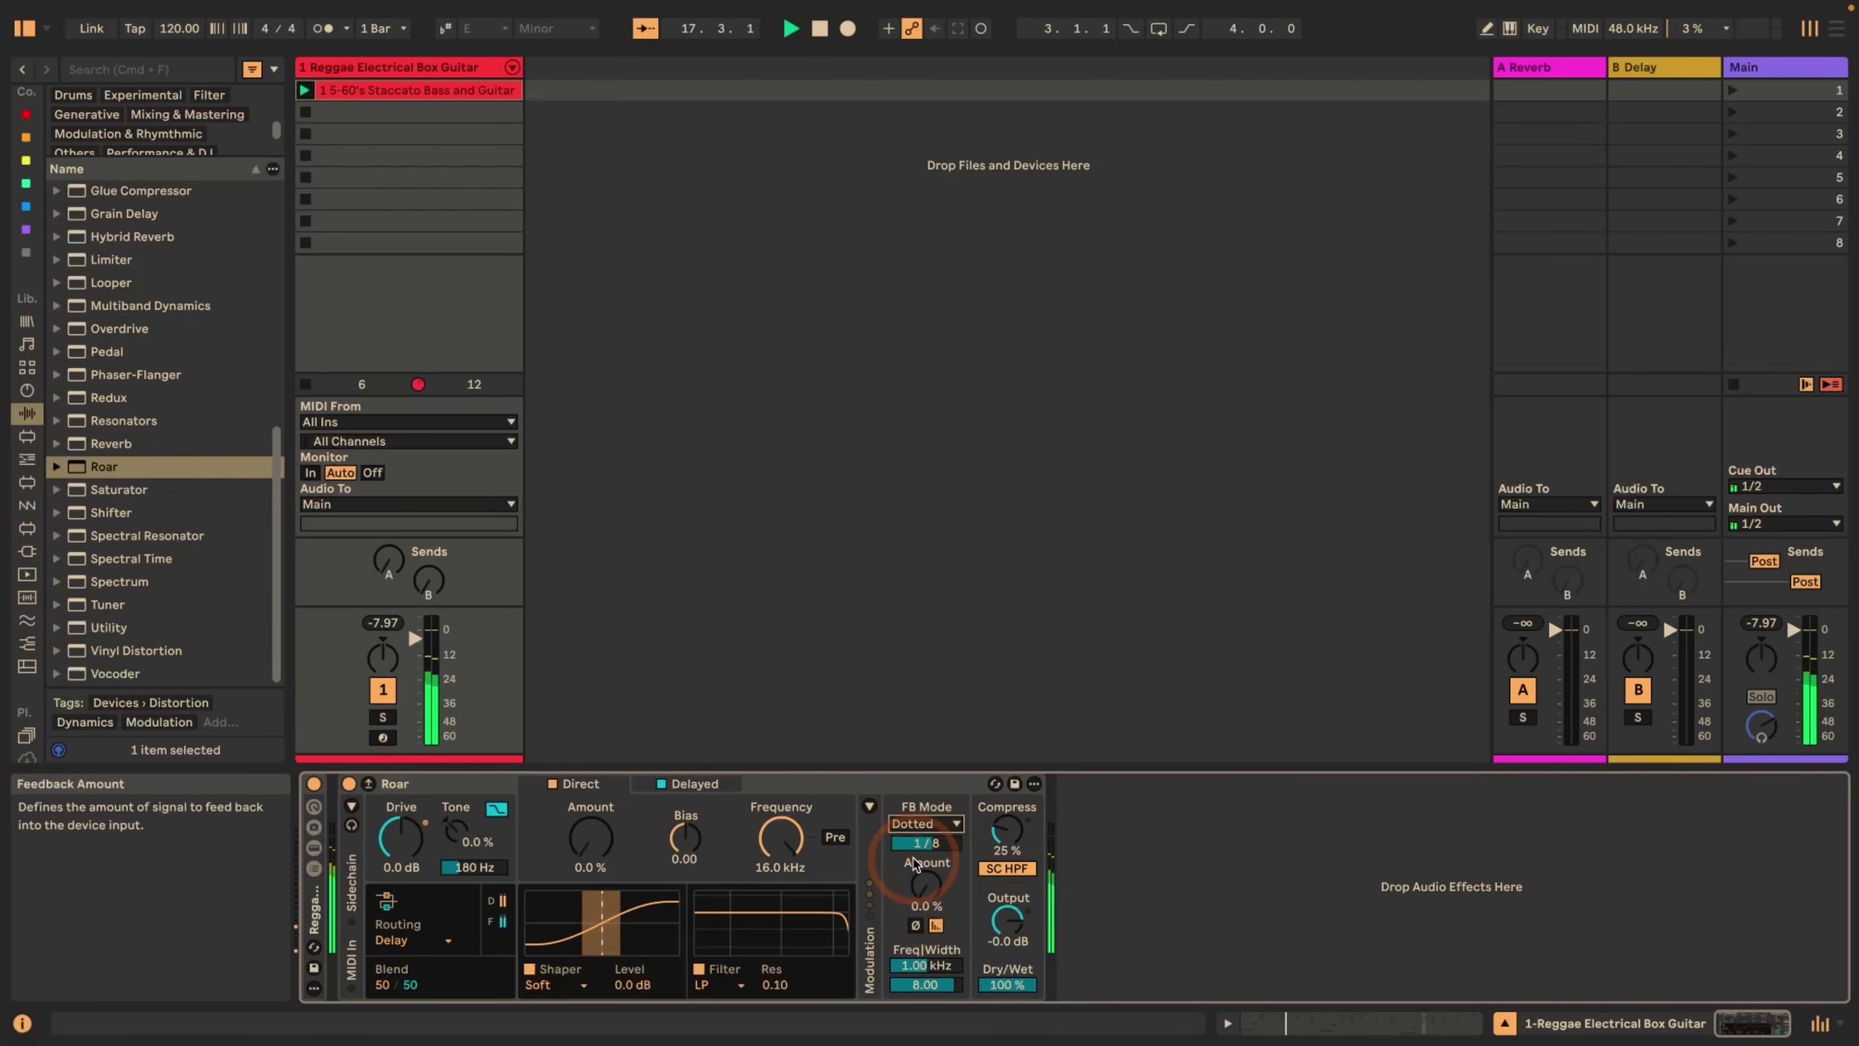
click(918, 825)
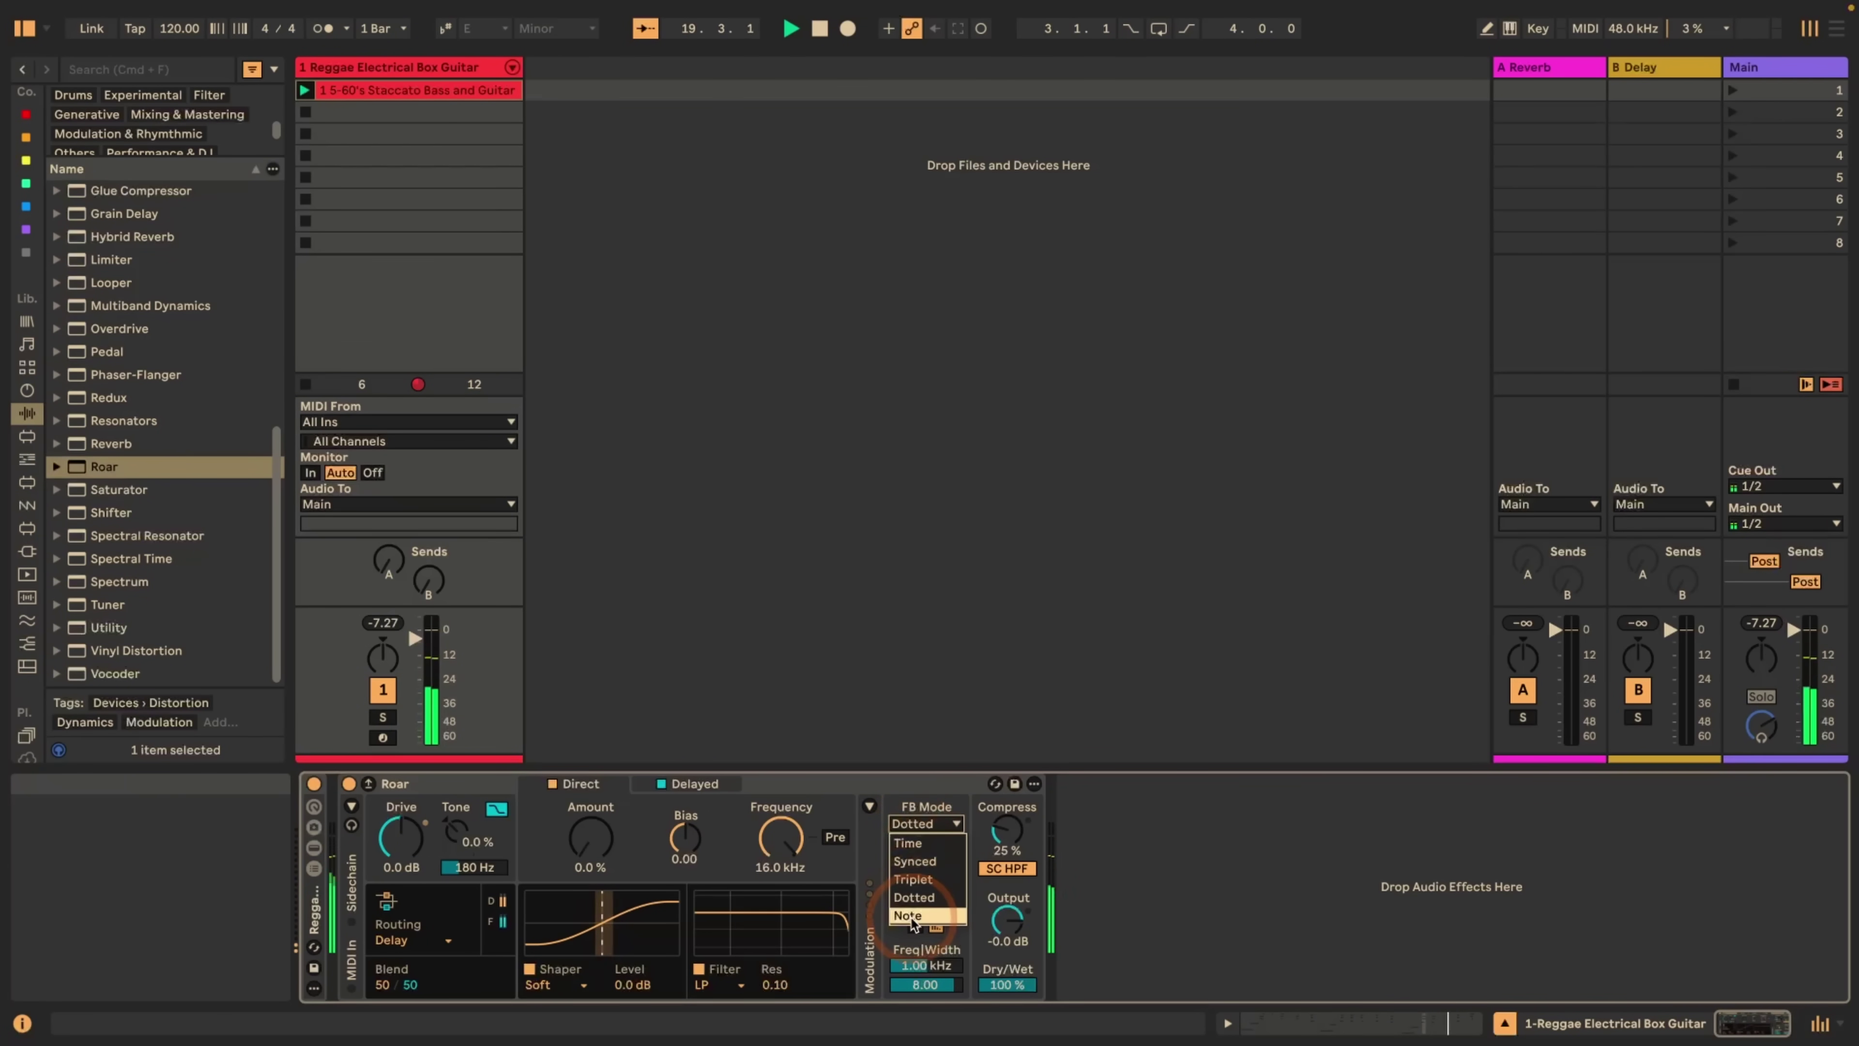
click(878, 846)
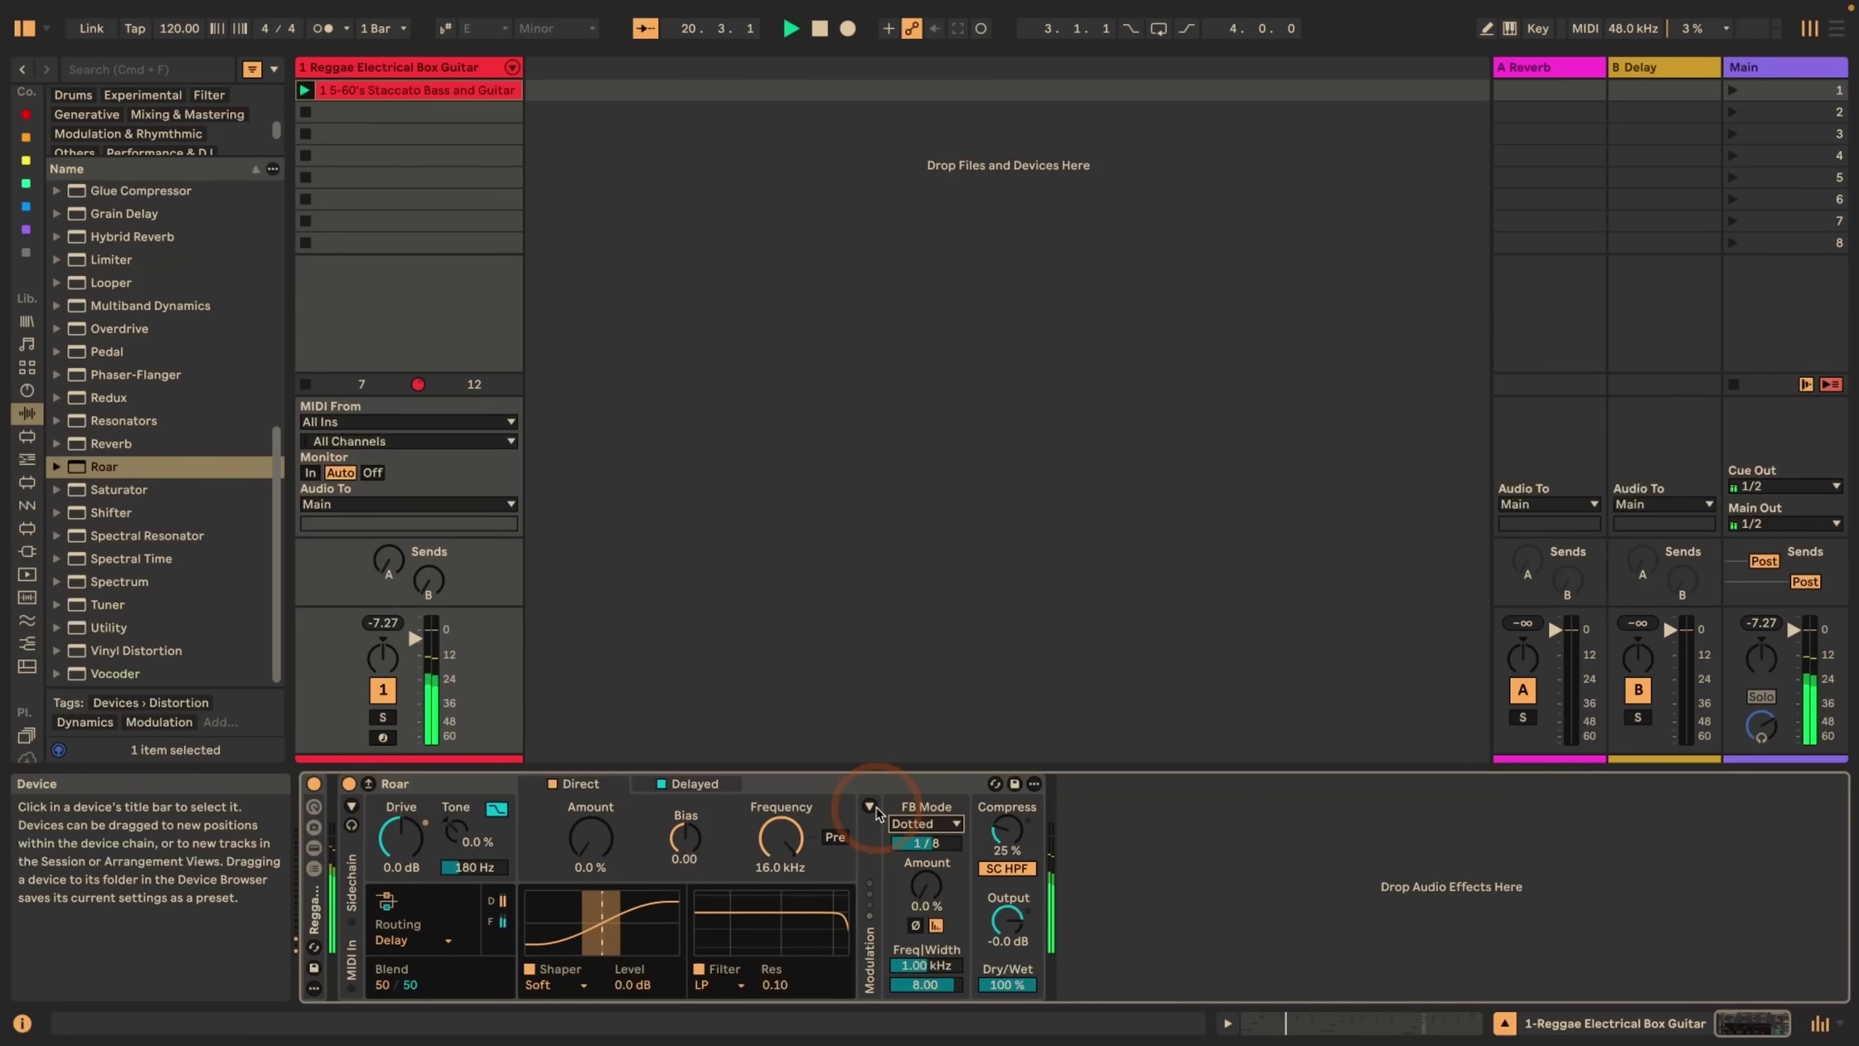
- Set Roar's feedback to Synced mode at a 1/4 division
click(901, 830)
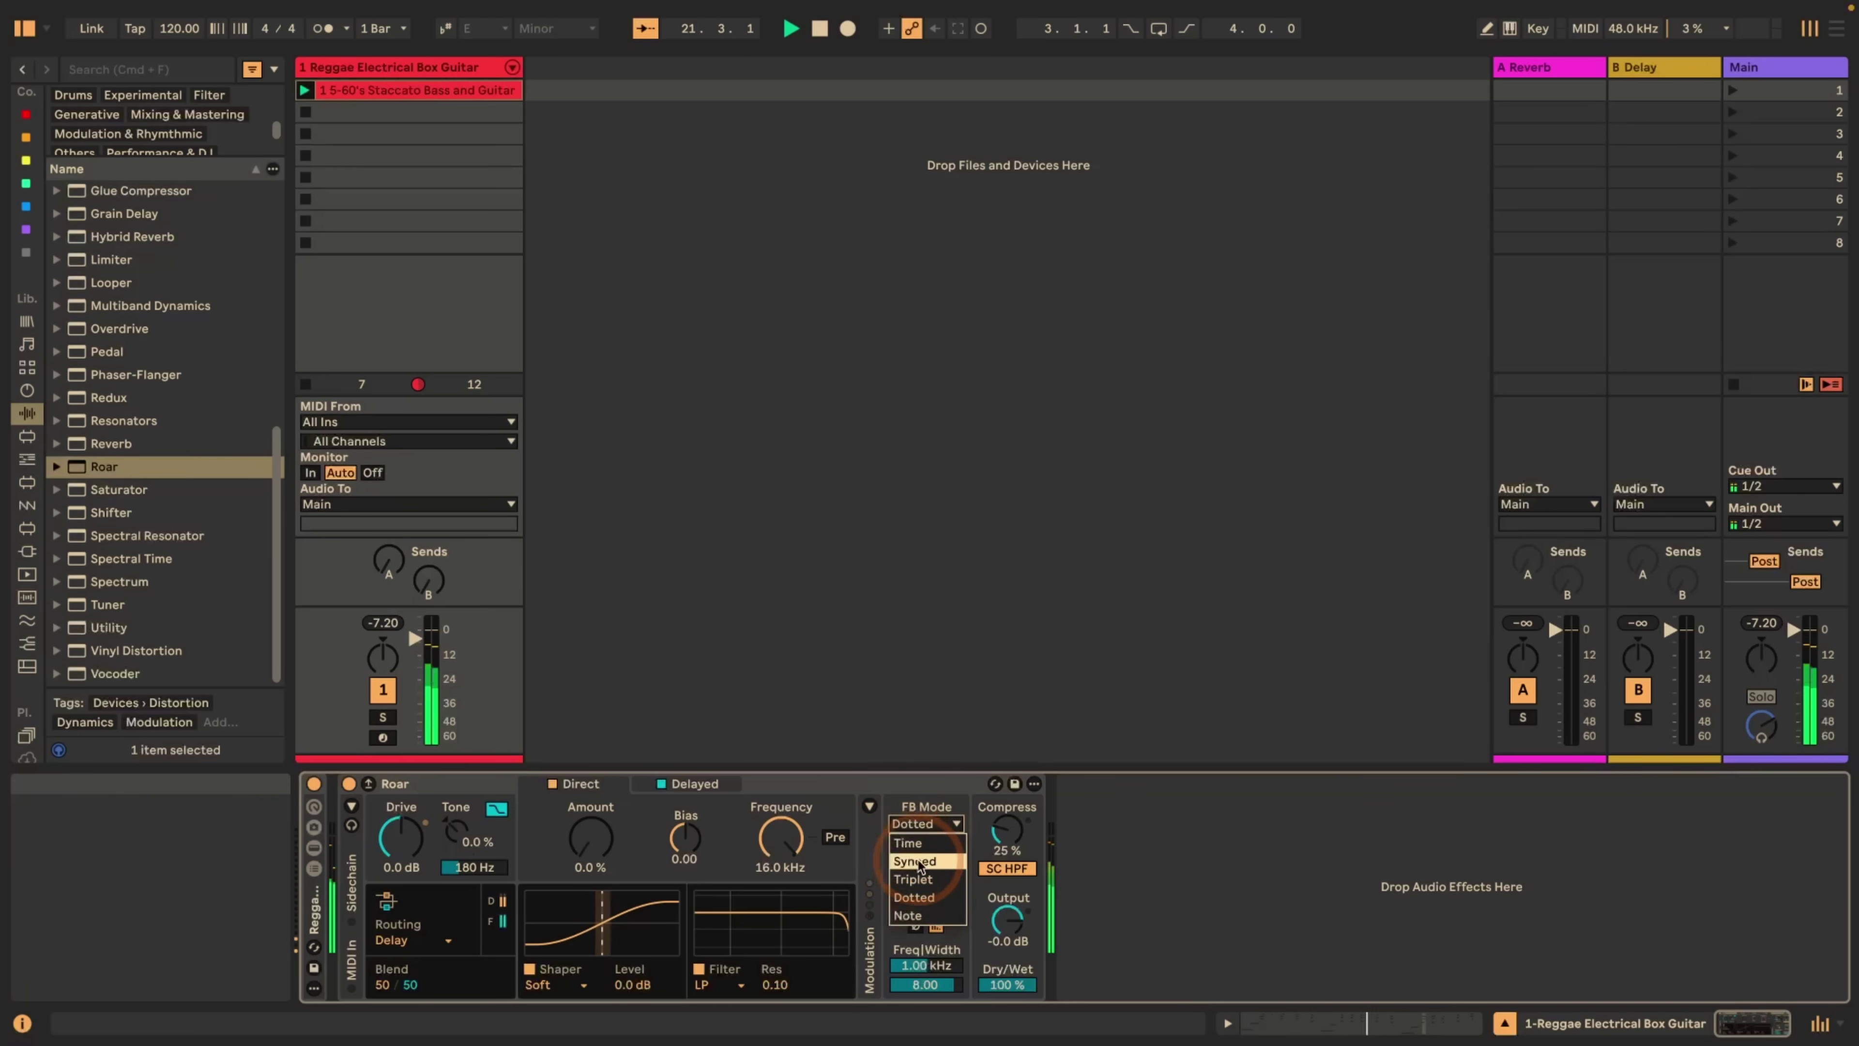
click(913, 846)
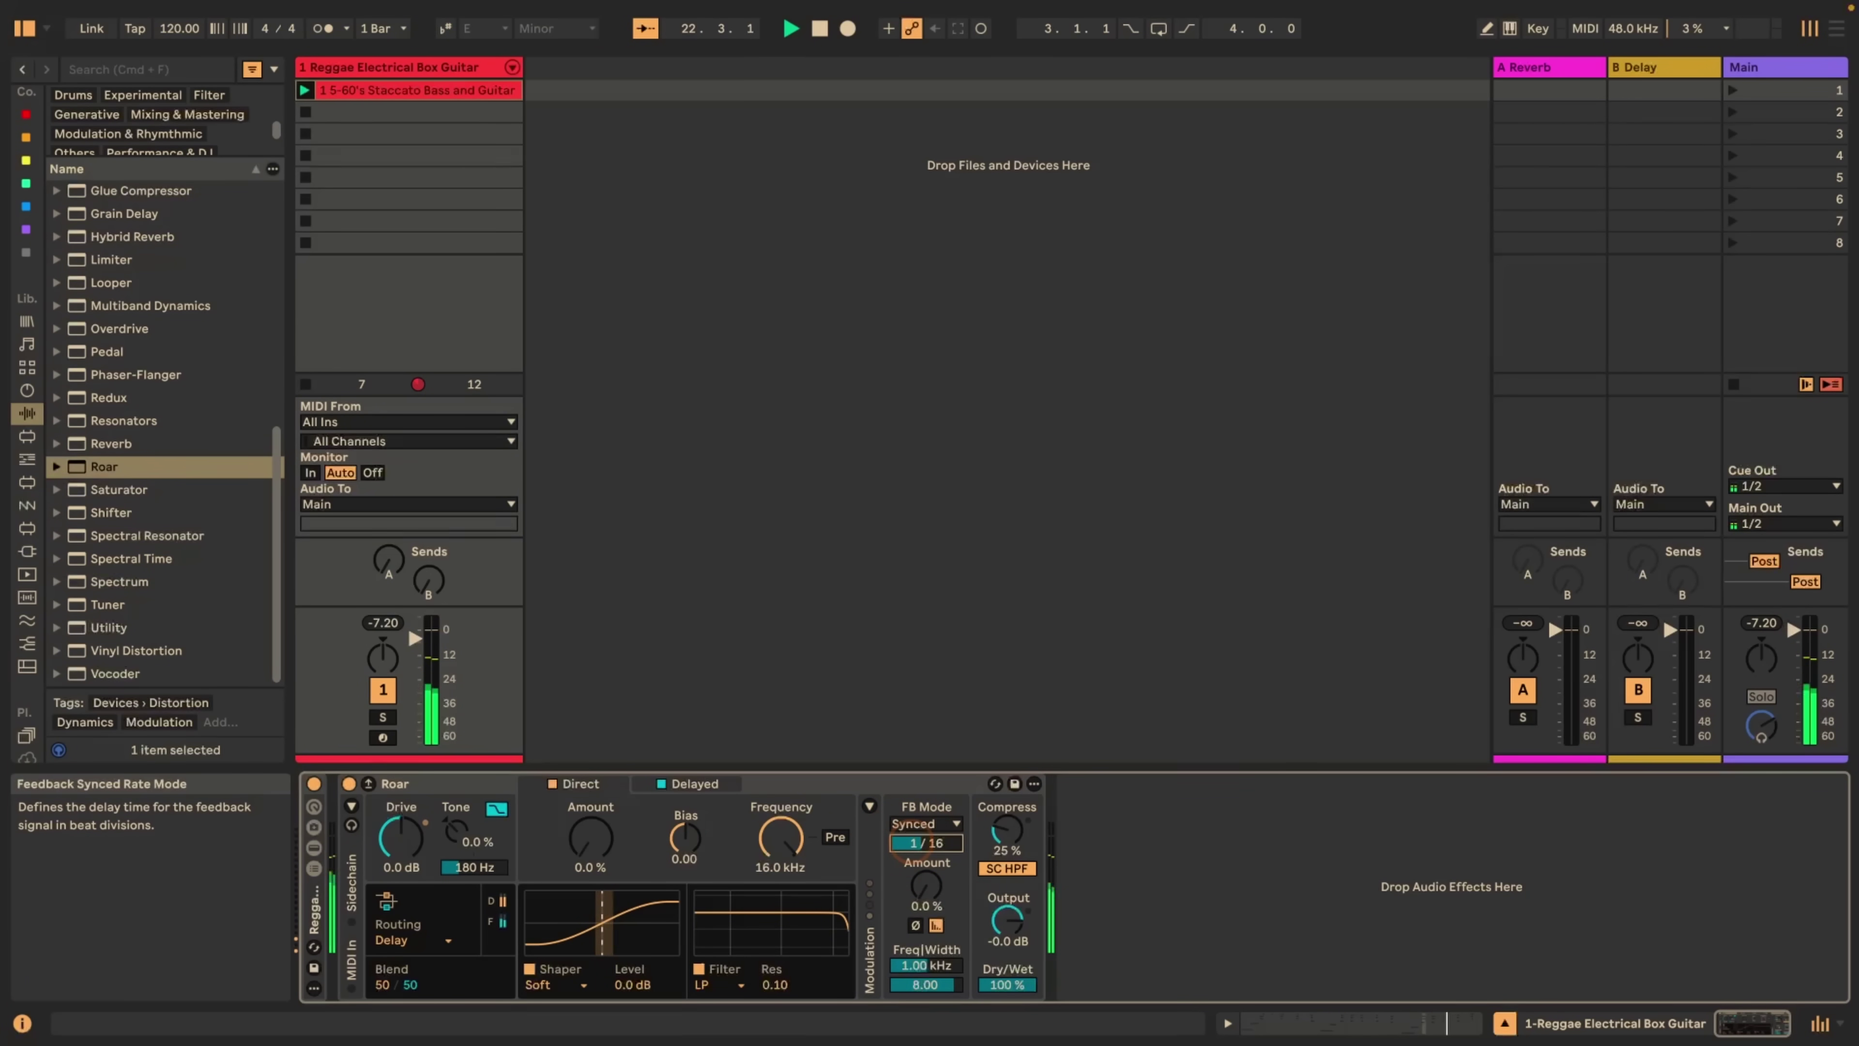
drag(915, 843, 915, 835)
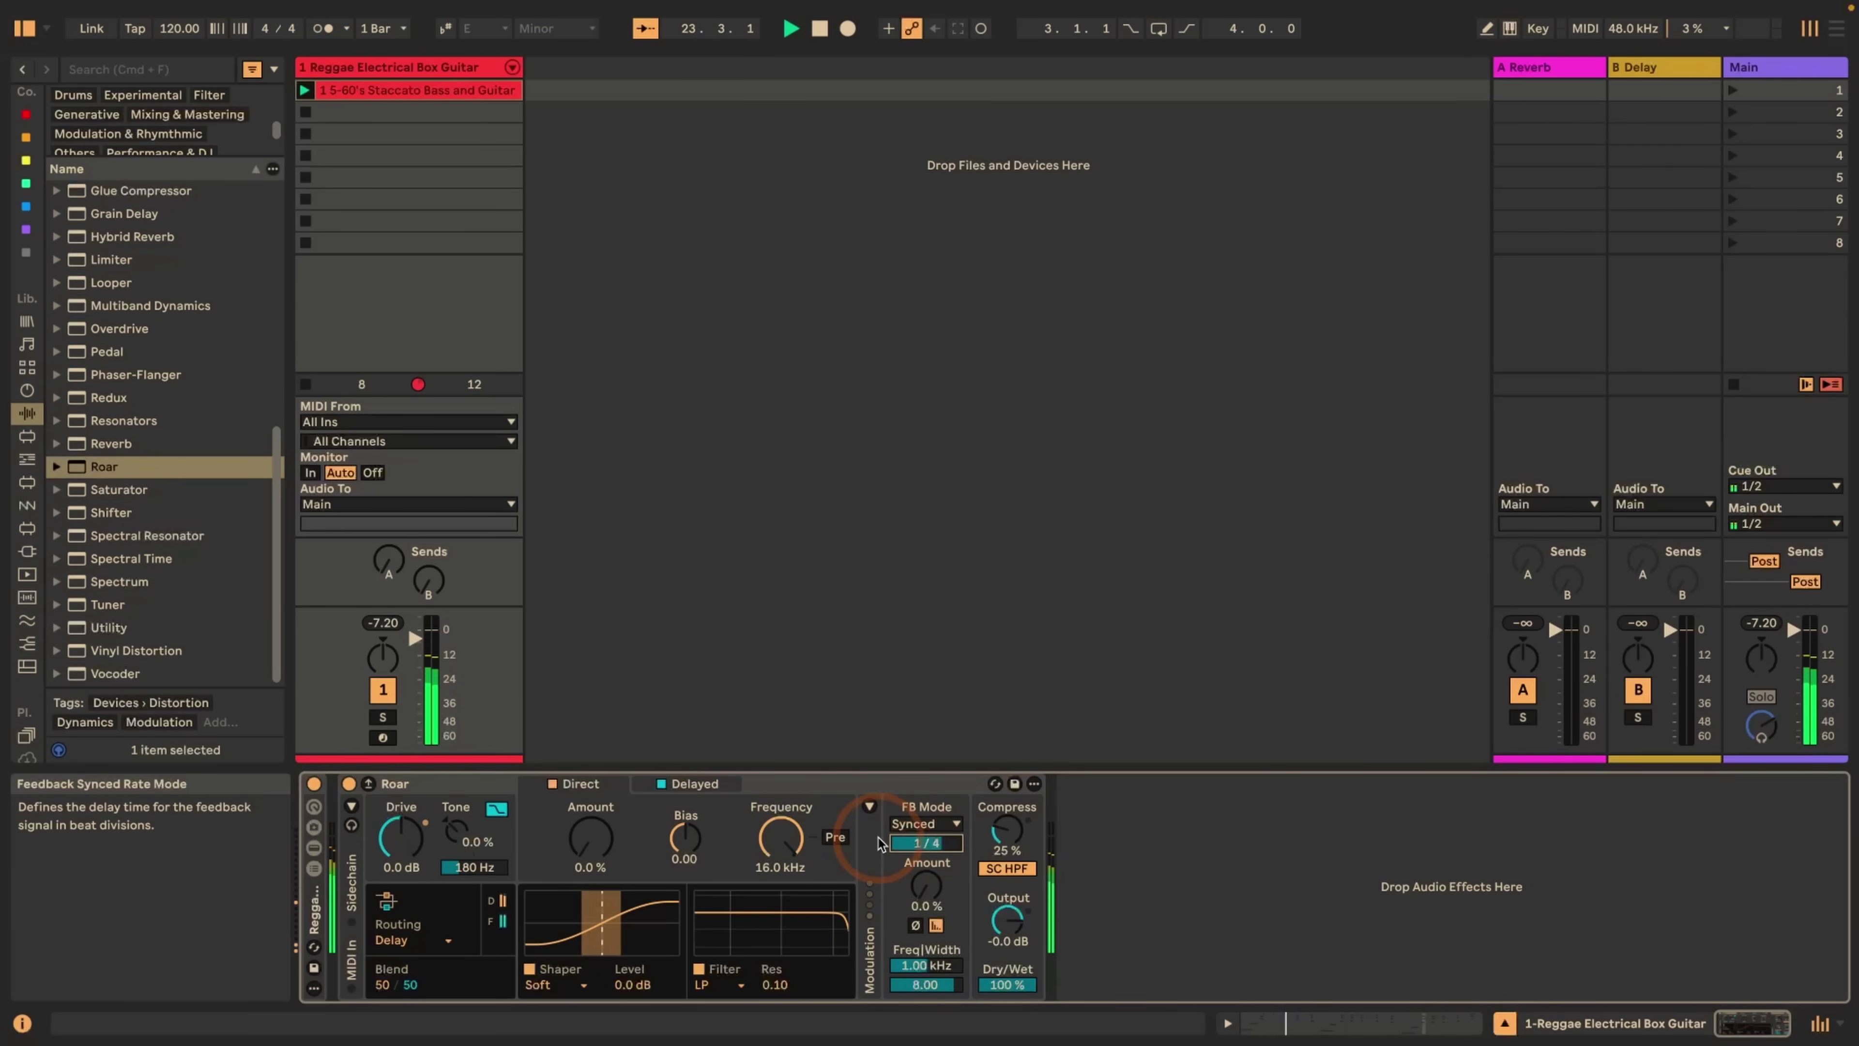
- Raise Roar's shaper amount and set the shaper bias to about 0.19
drag(564, 866, 686, 811)
click(694, 785)
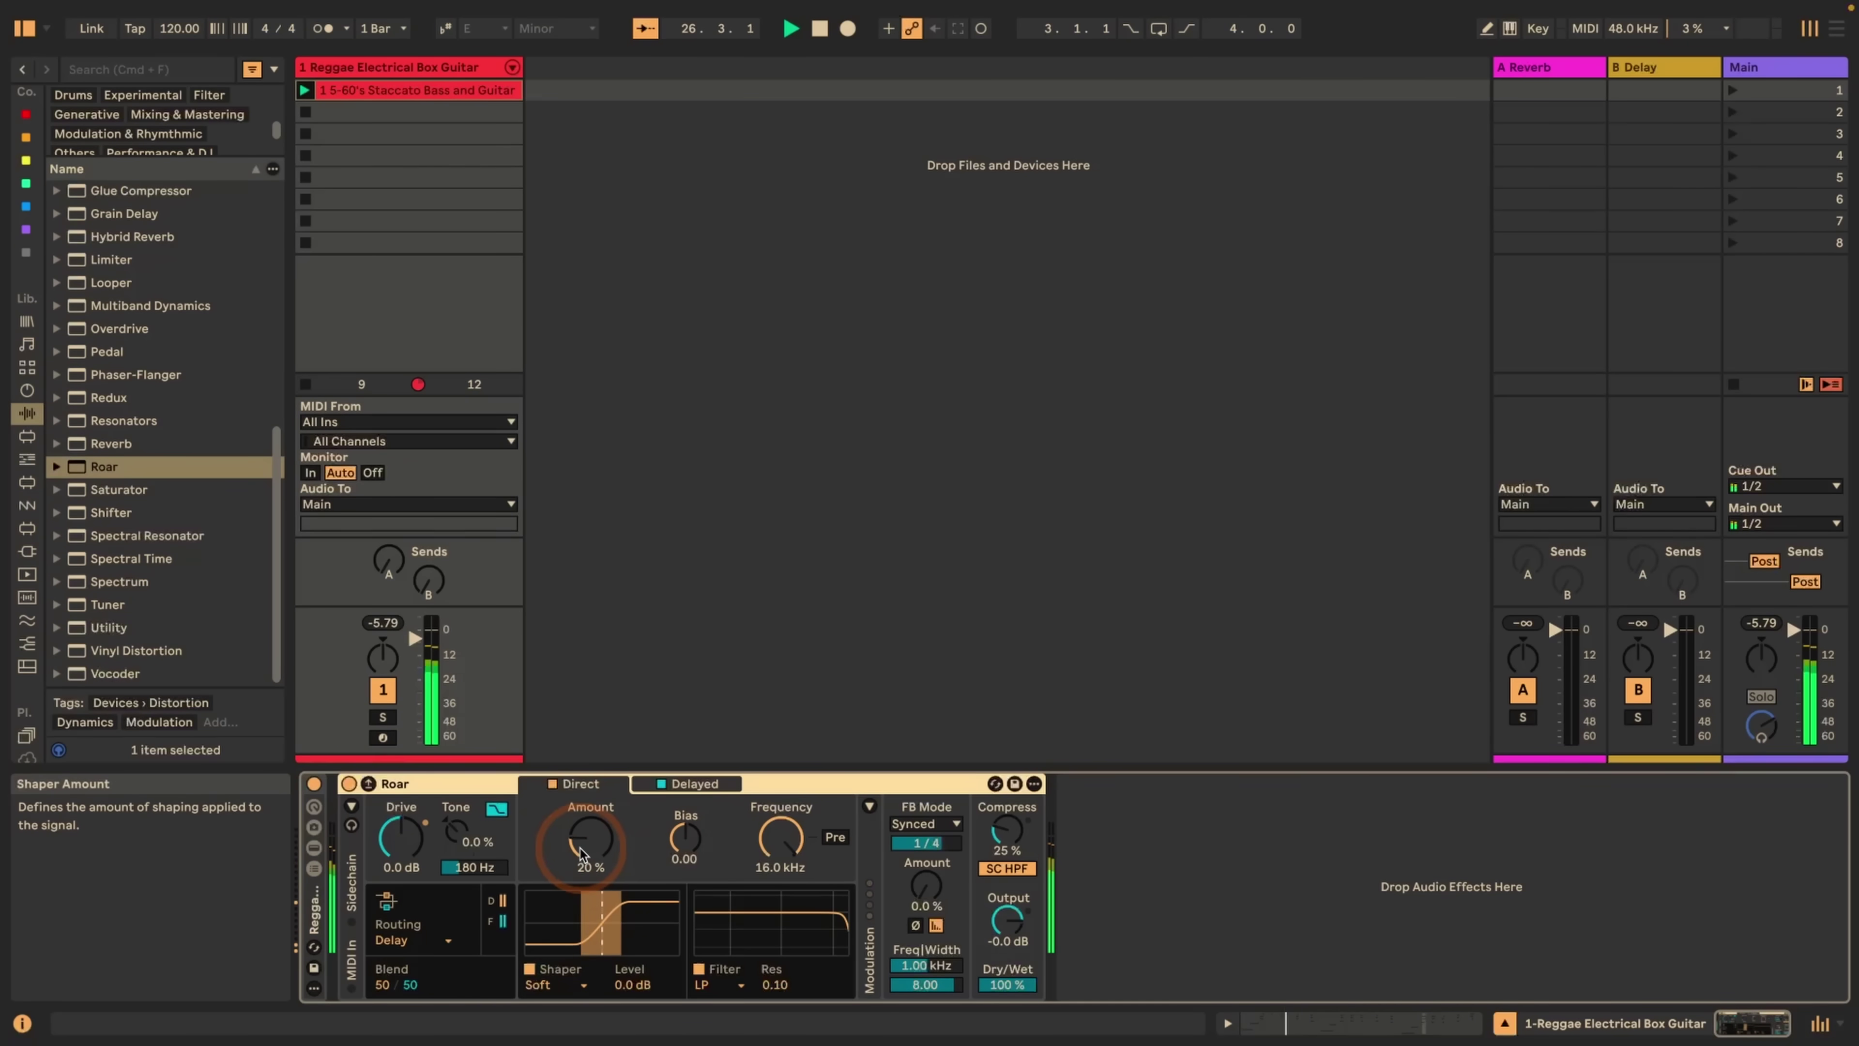
click(590, 838)
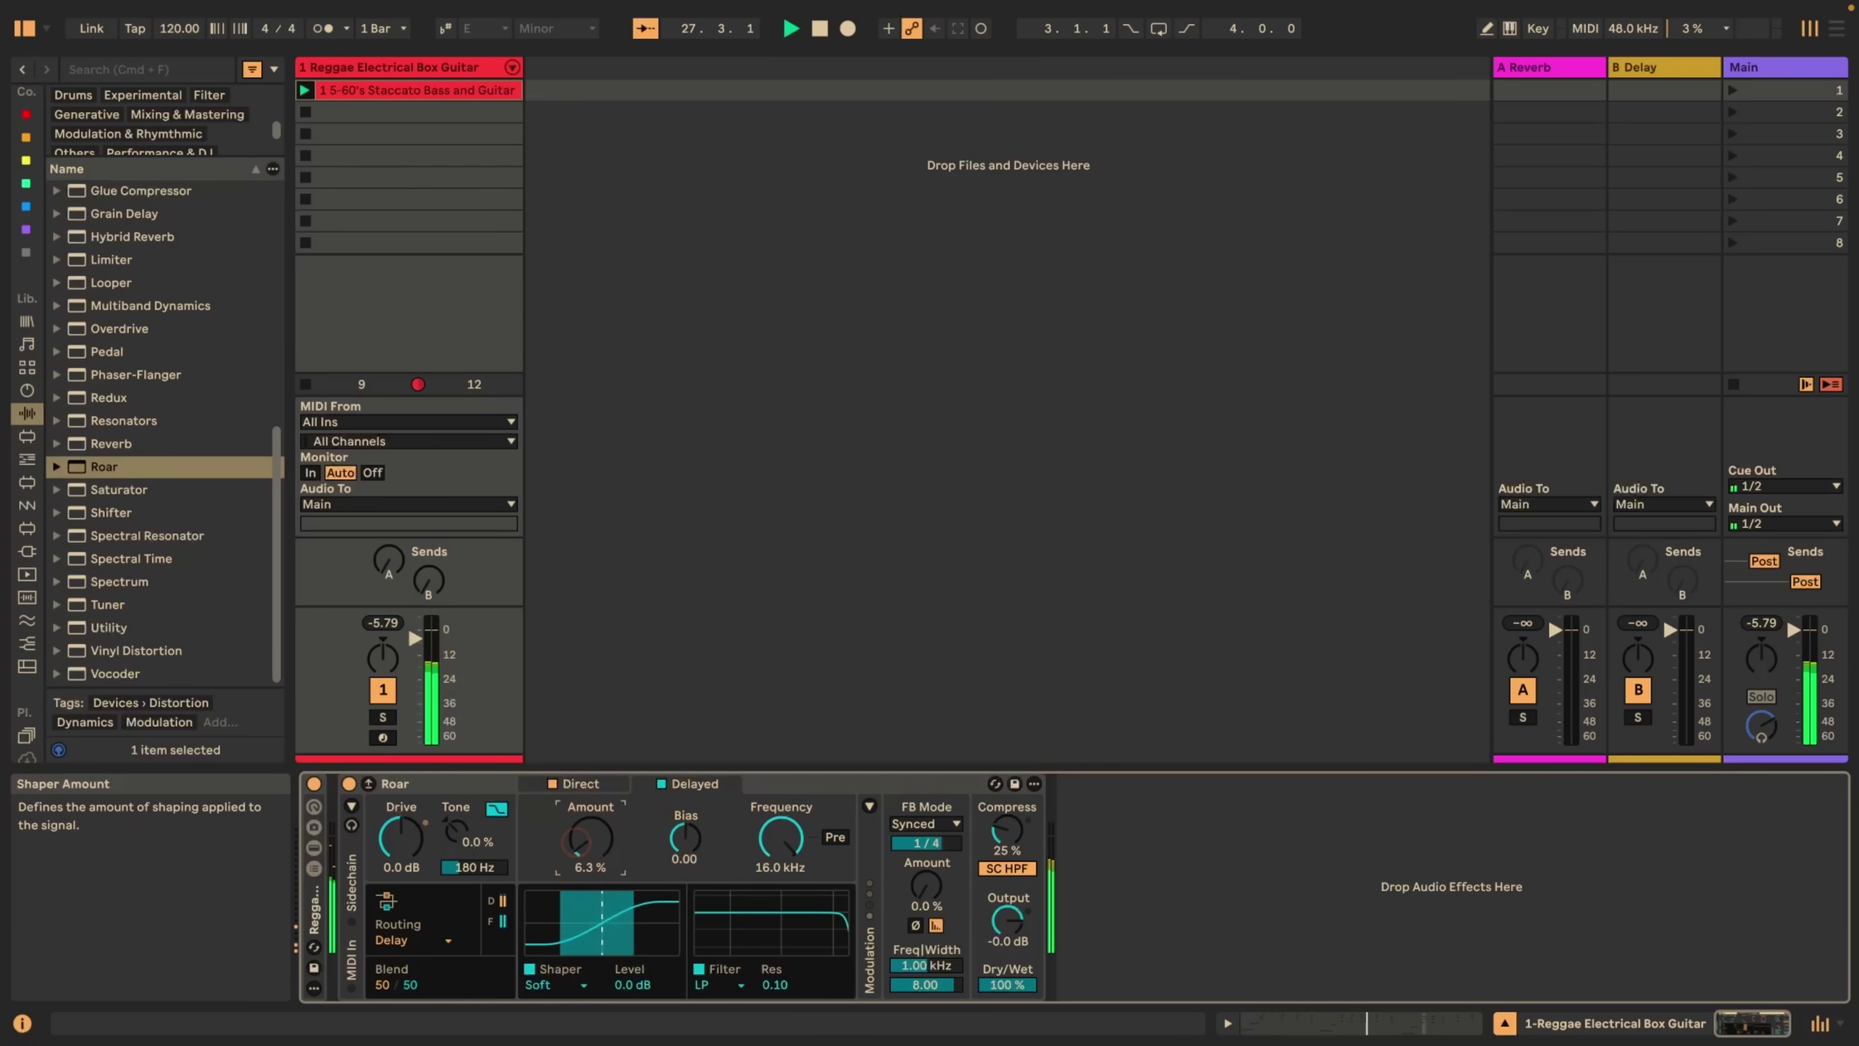
click(590, 786)
drag(685, 838, 685, 776)
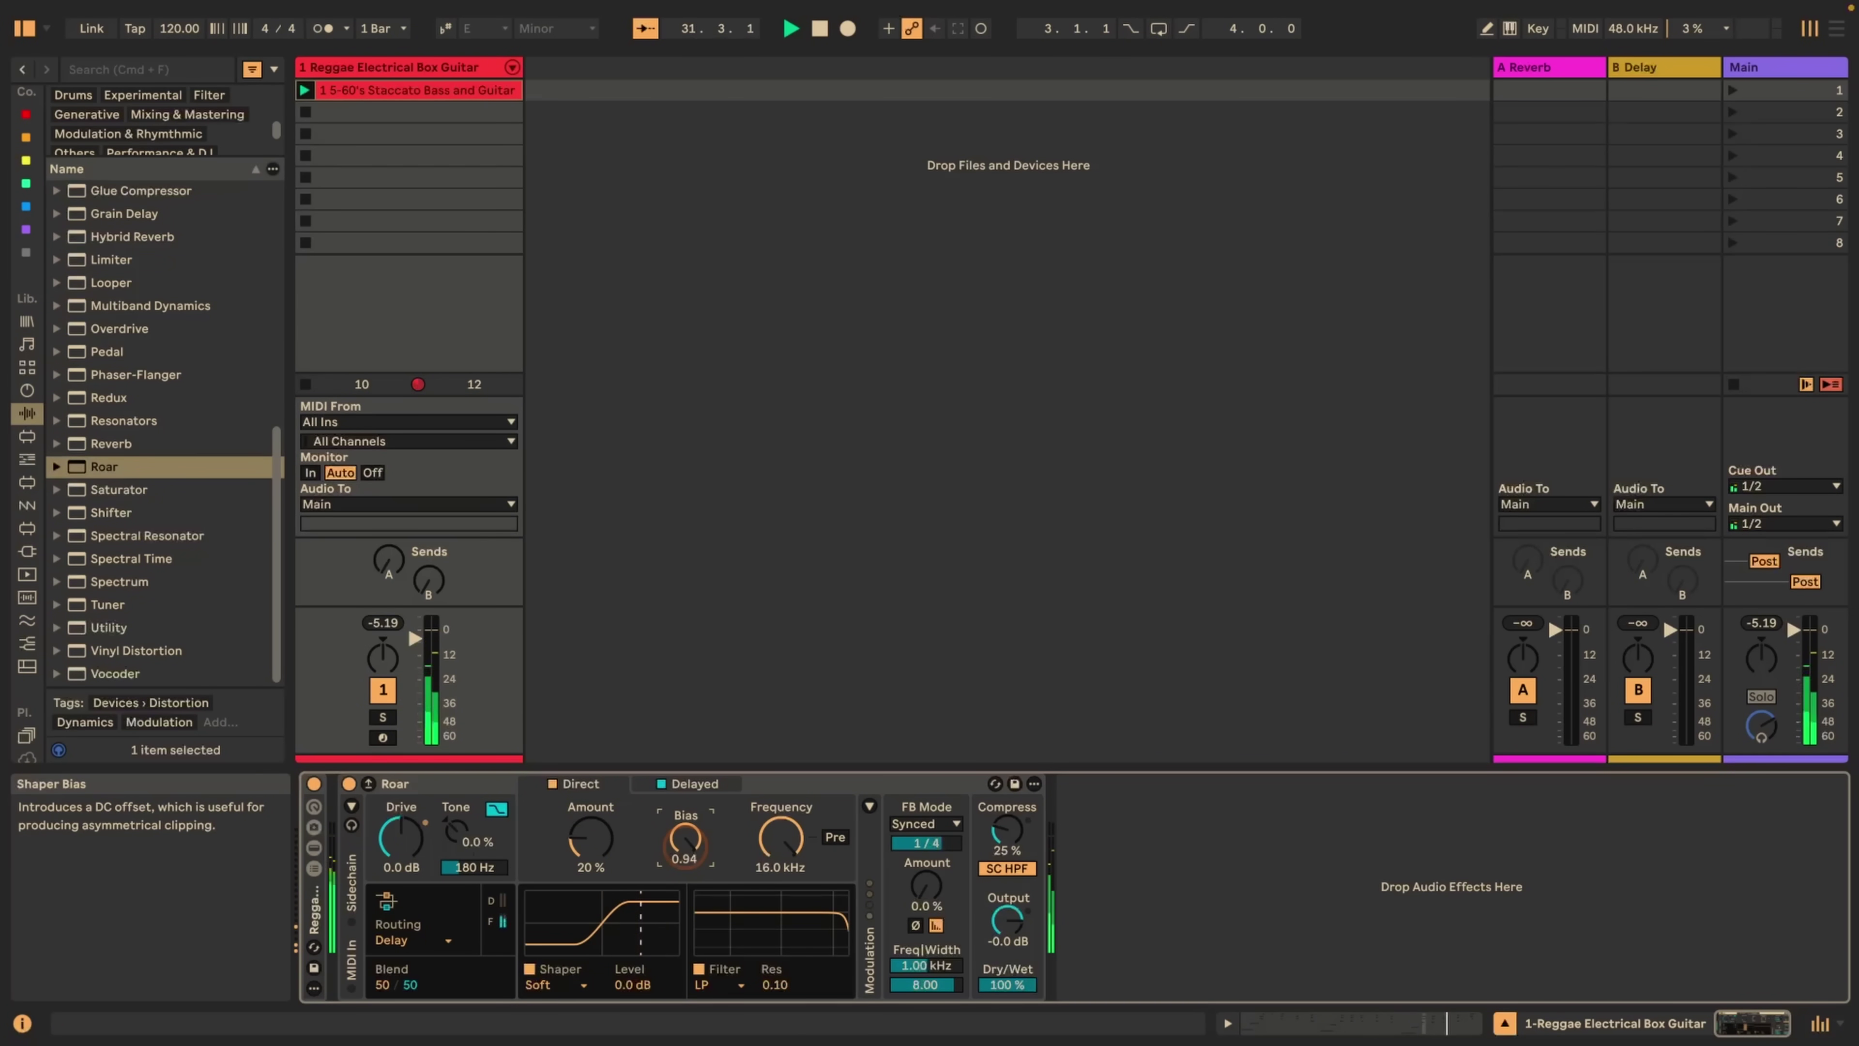
drag(678, 846, 677, 877)
- Lower the Delayed stage filter to 1.44 kHz and set the stage blend to 30/70
click(692, 783)
mouse_move(781, 837)
mouse_down()
mouse_move(780, 876)
mouse_move(791, 833)
mouse_up()
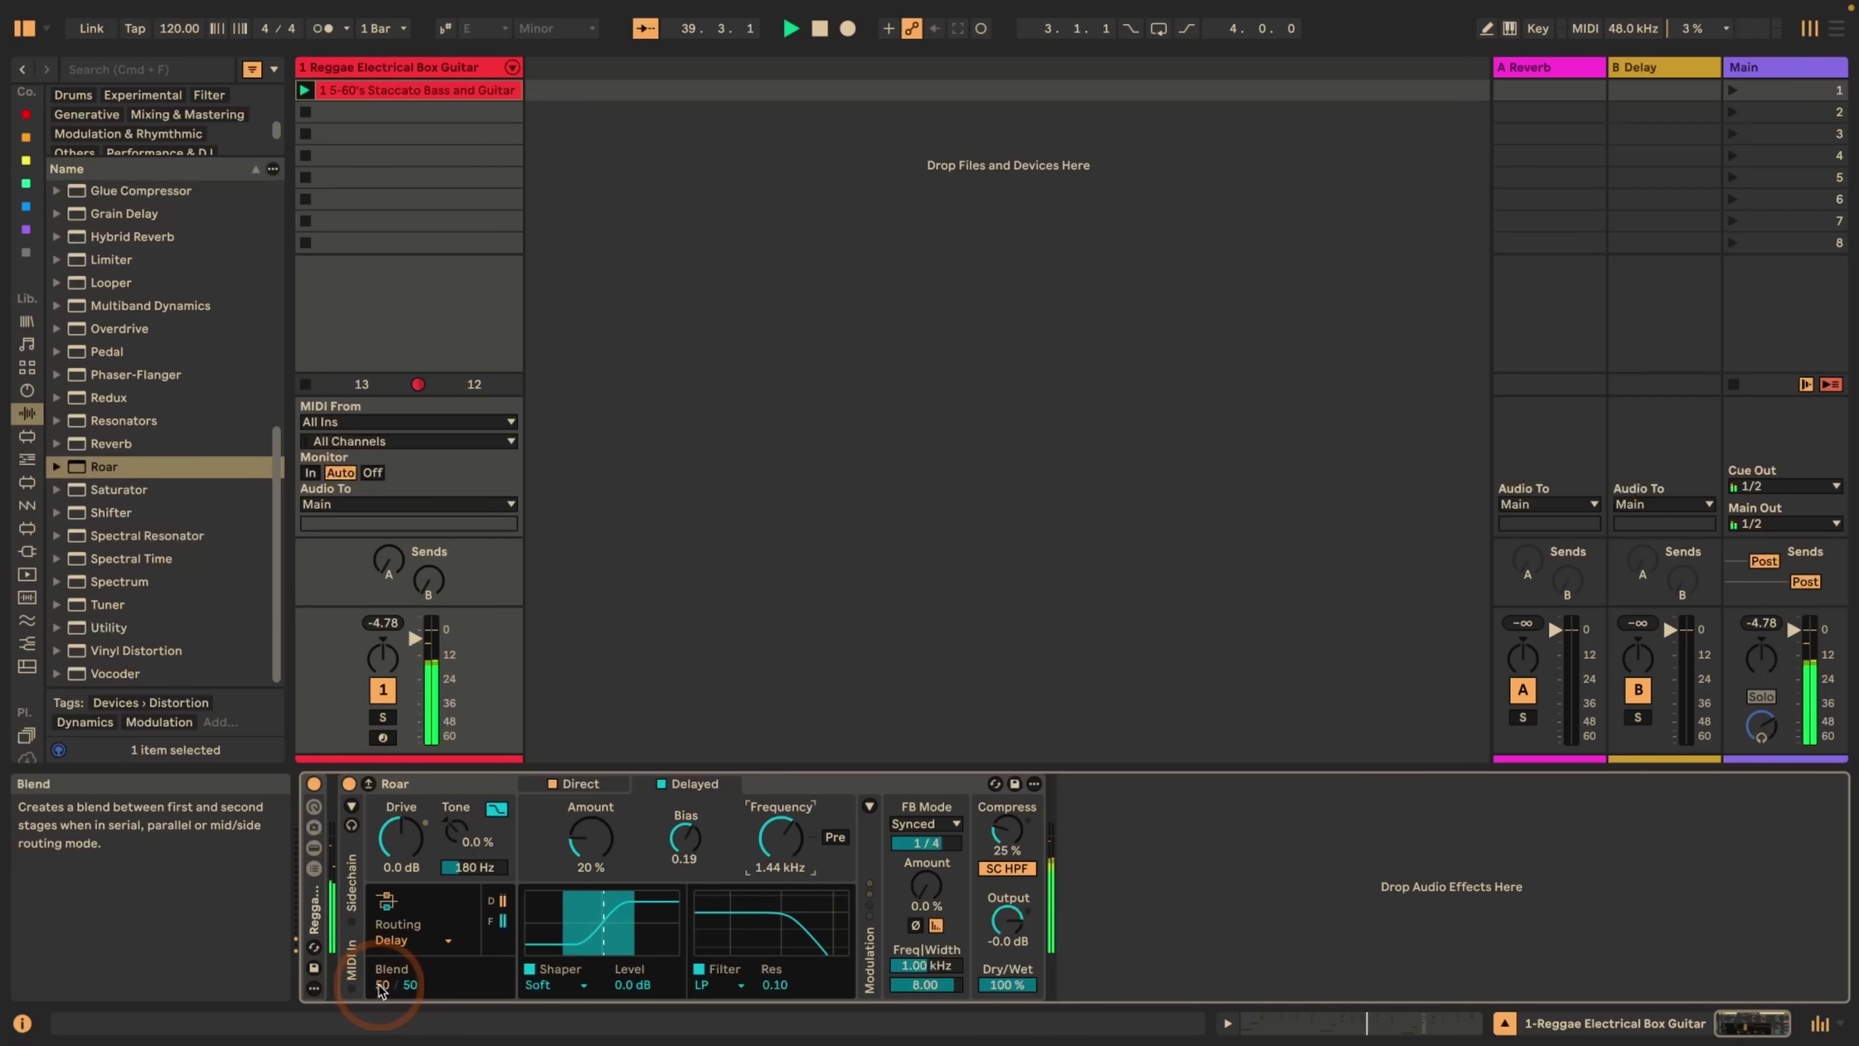
drag(381, 989, 380, 1000)
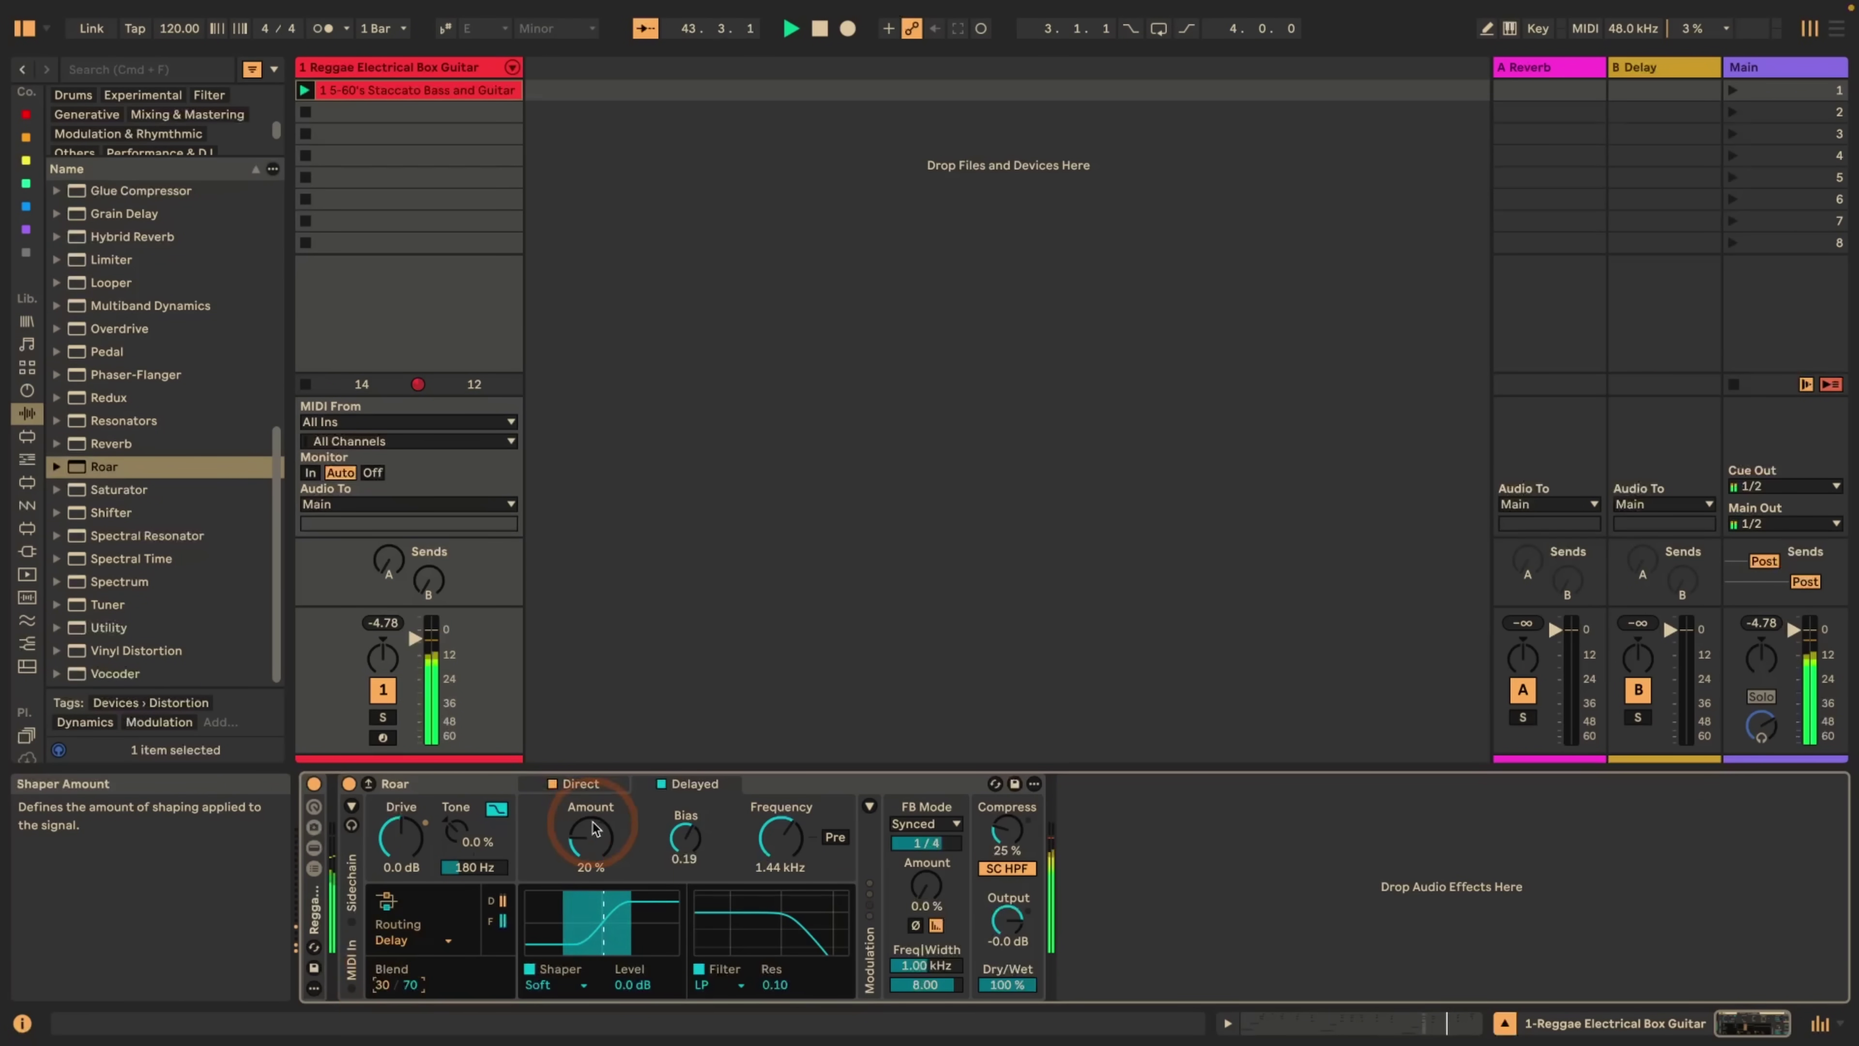
- Change the synced feedback rate to 1/16 and show all gain stages in expanded view
drag(942, 848, 936, 847)
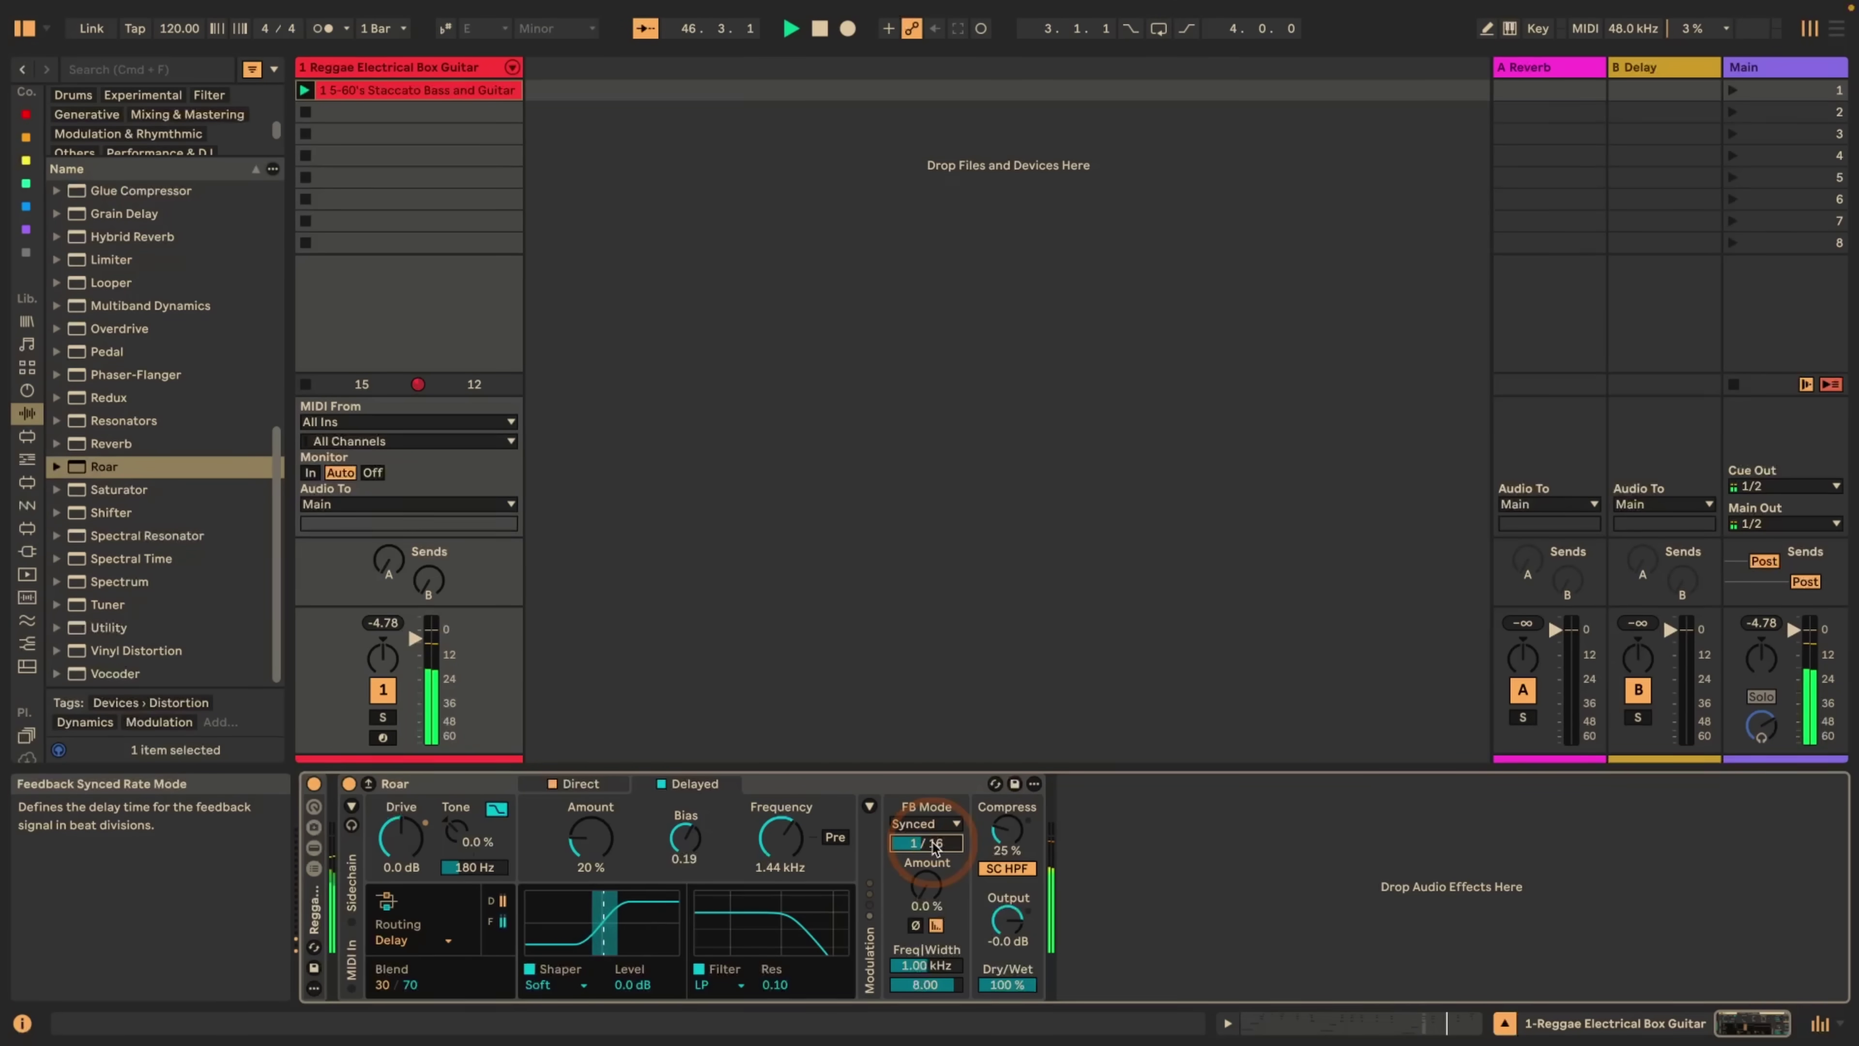
click(577, 784)
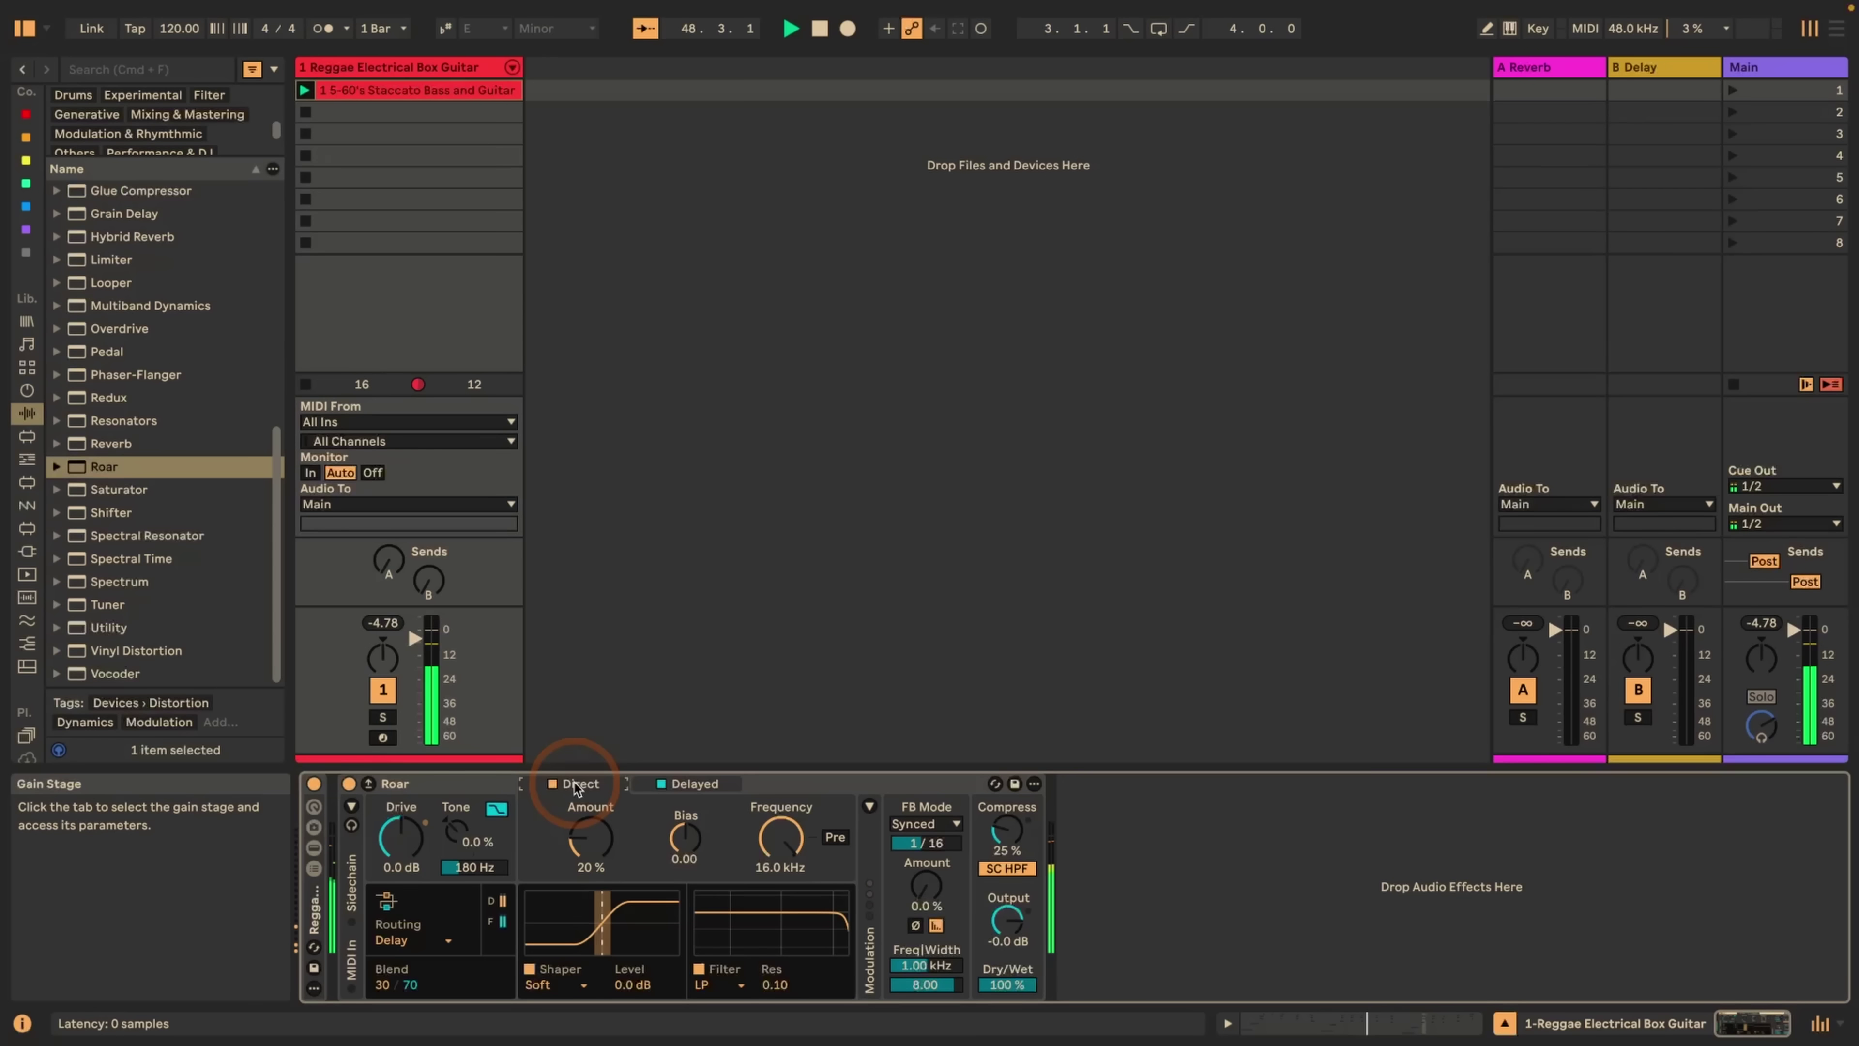
click(835, 837)
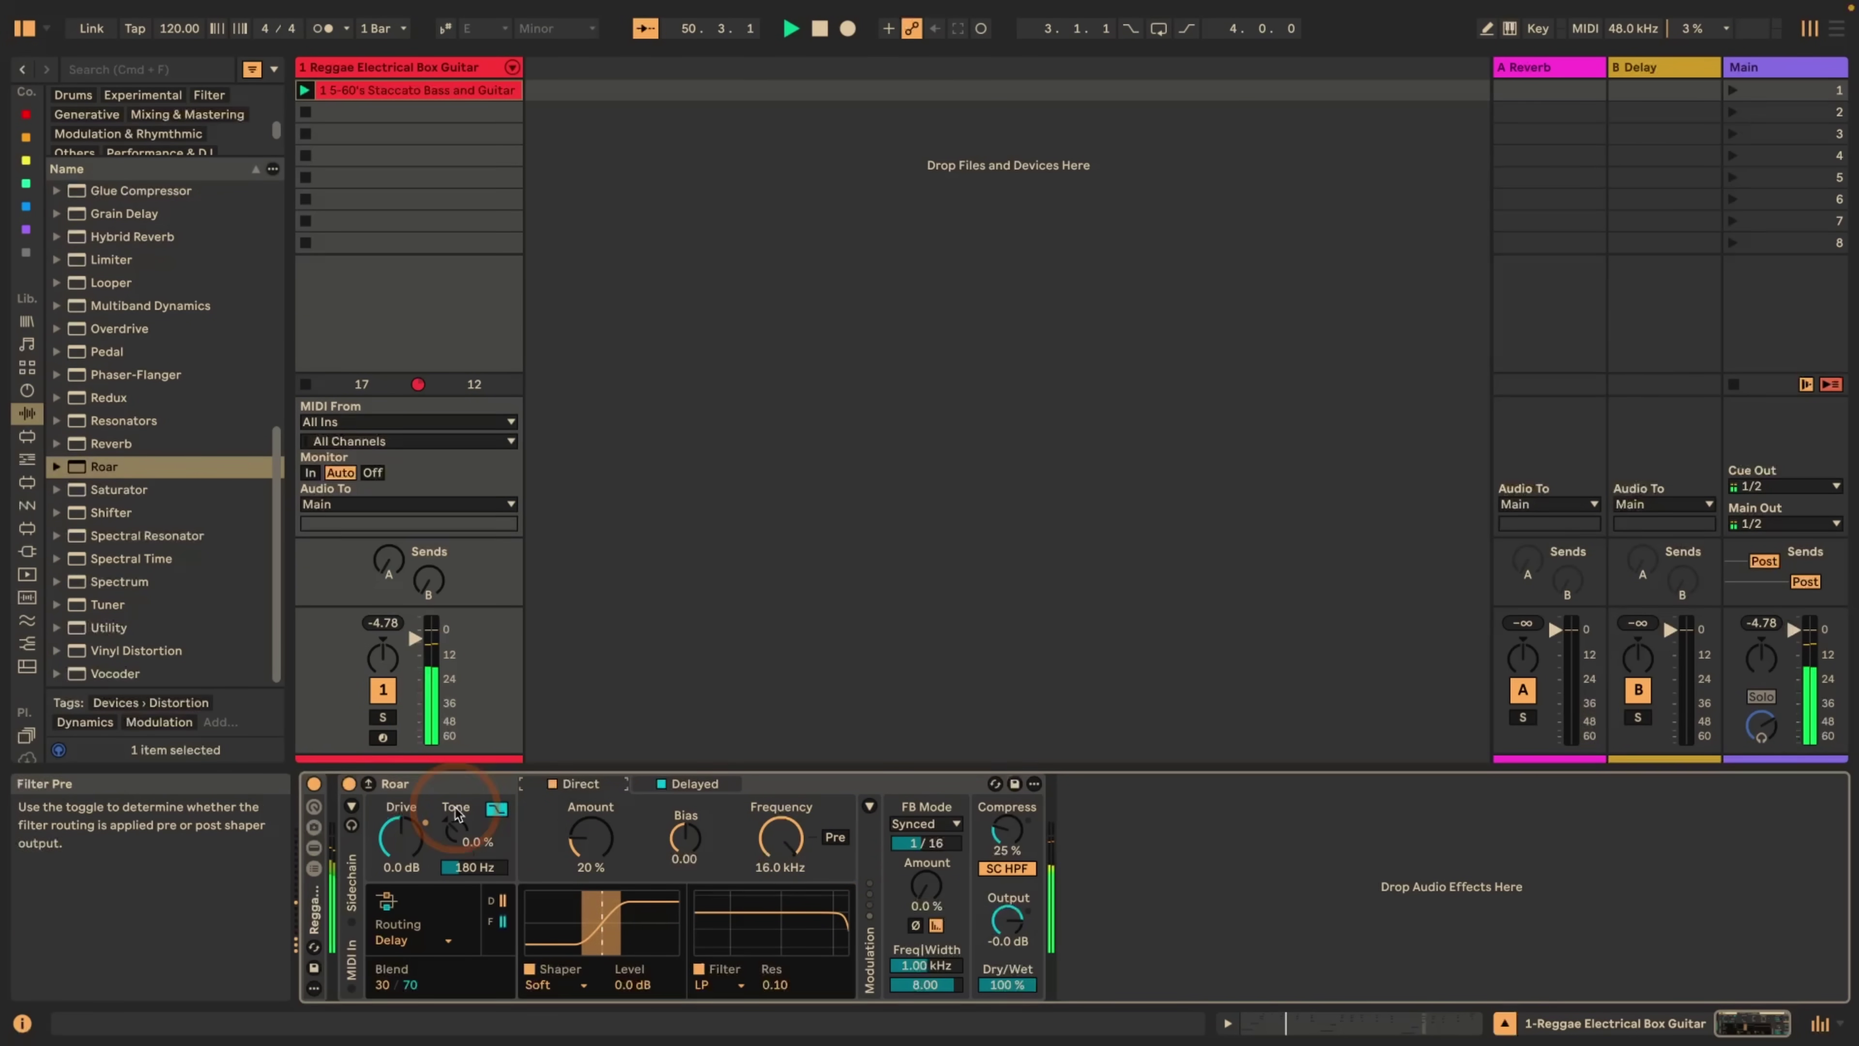
click(368, 783)
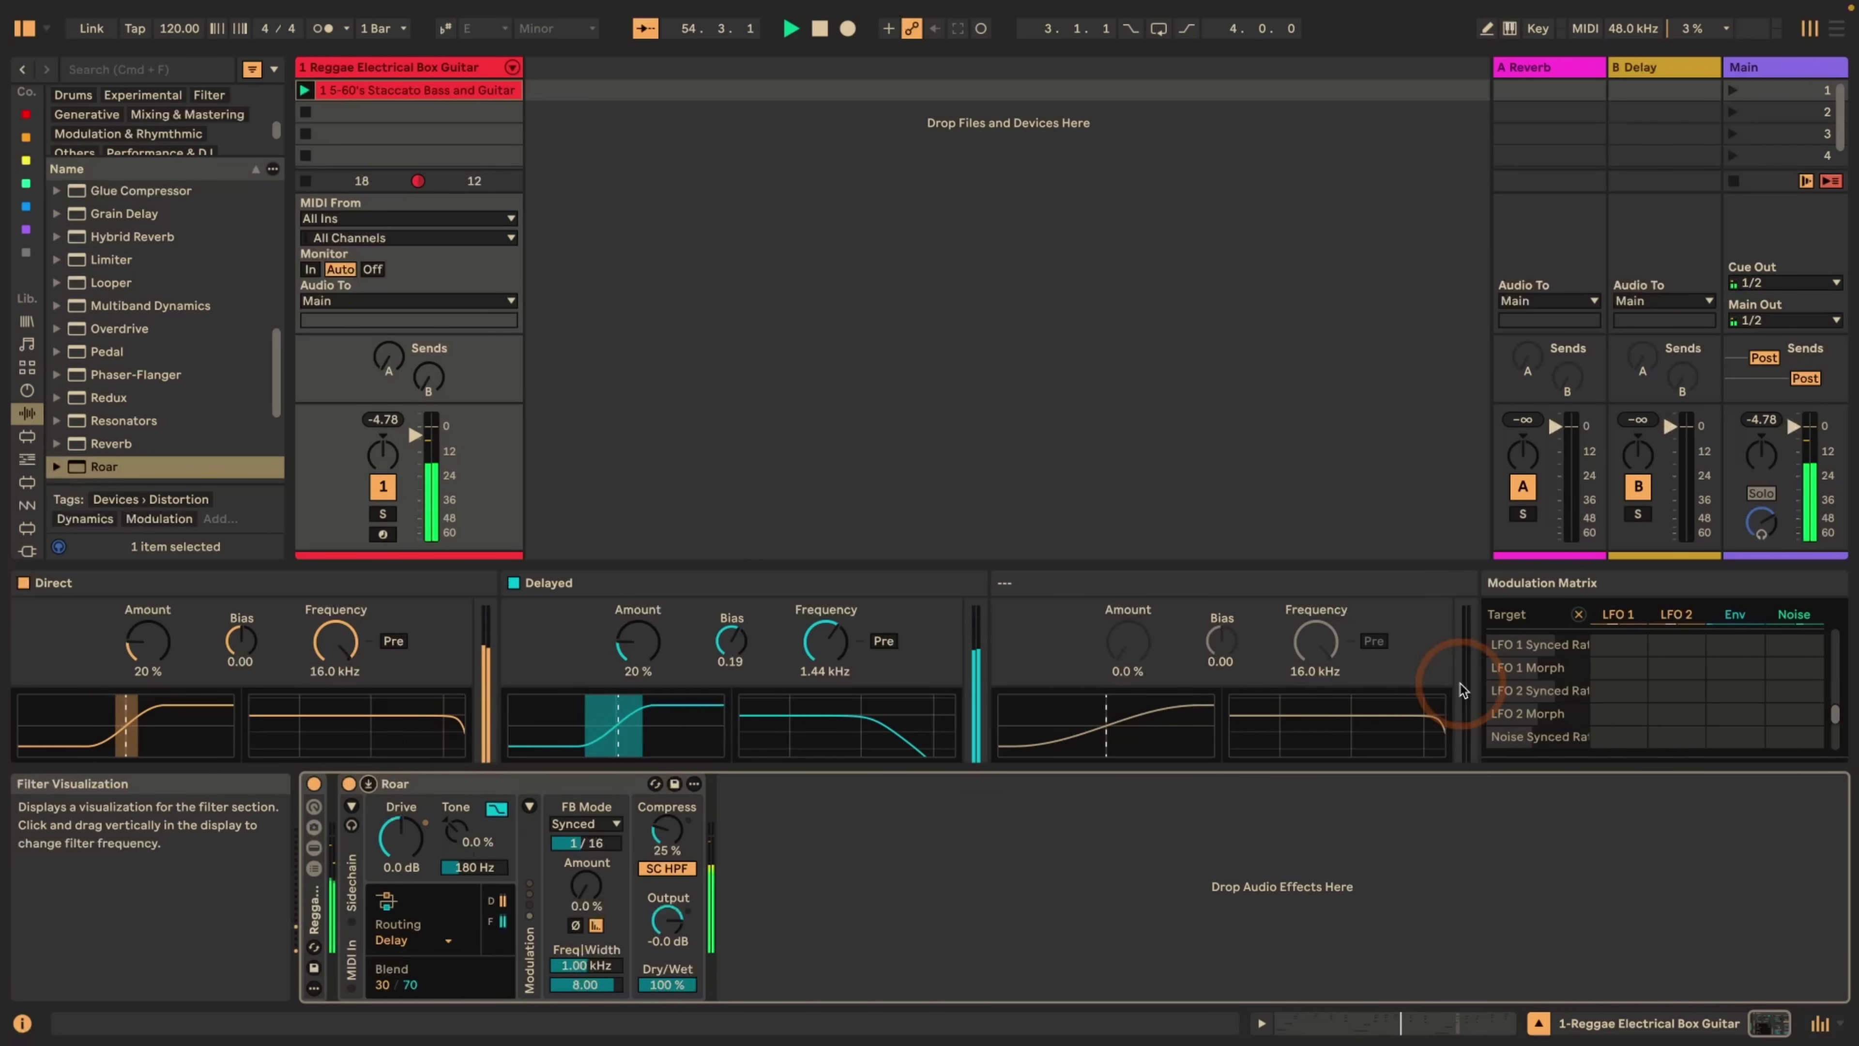
- Modulate Roar's synced feedback rate with LFO 2 at a reduced depth
click(574, 844)
scroll(1589, 677, down, 5)
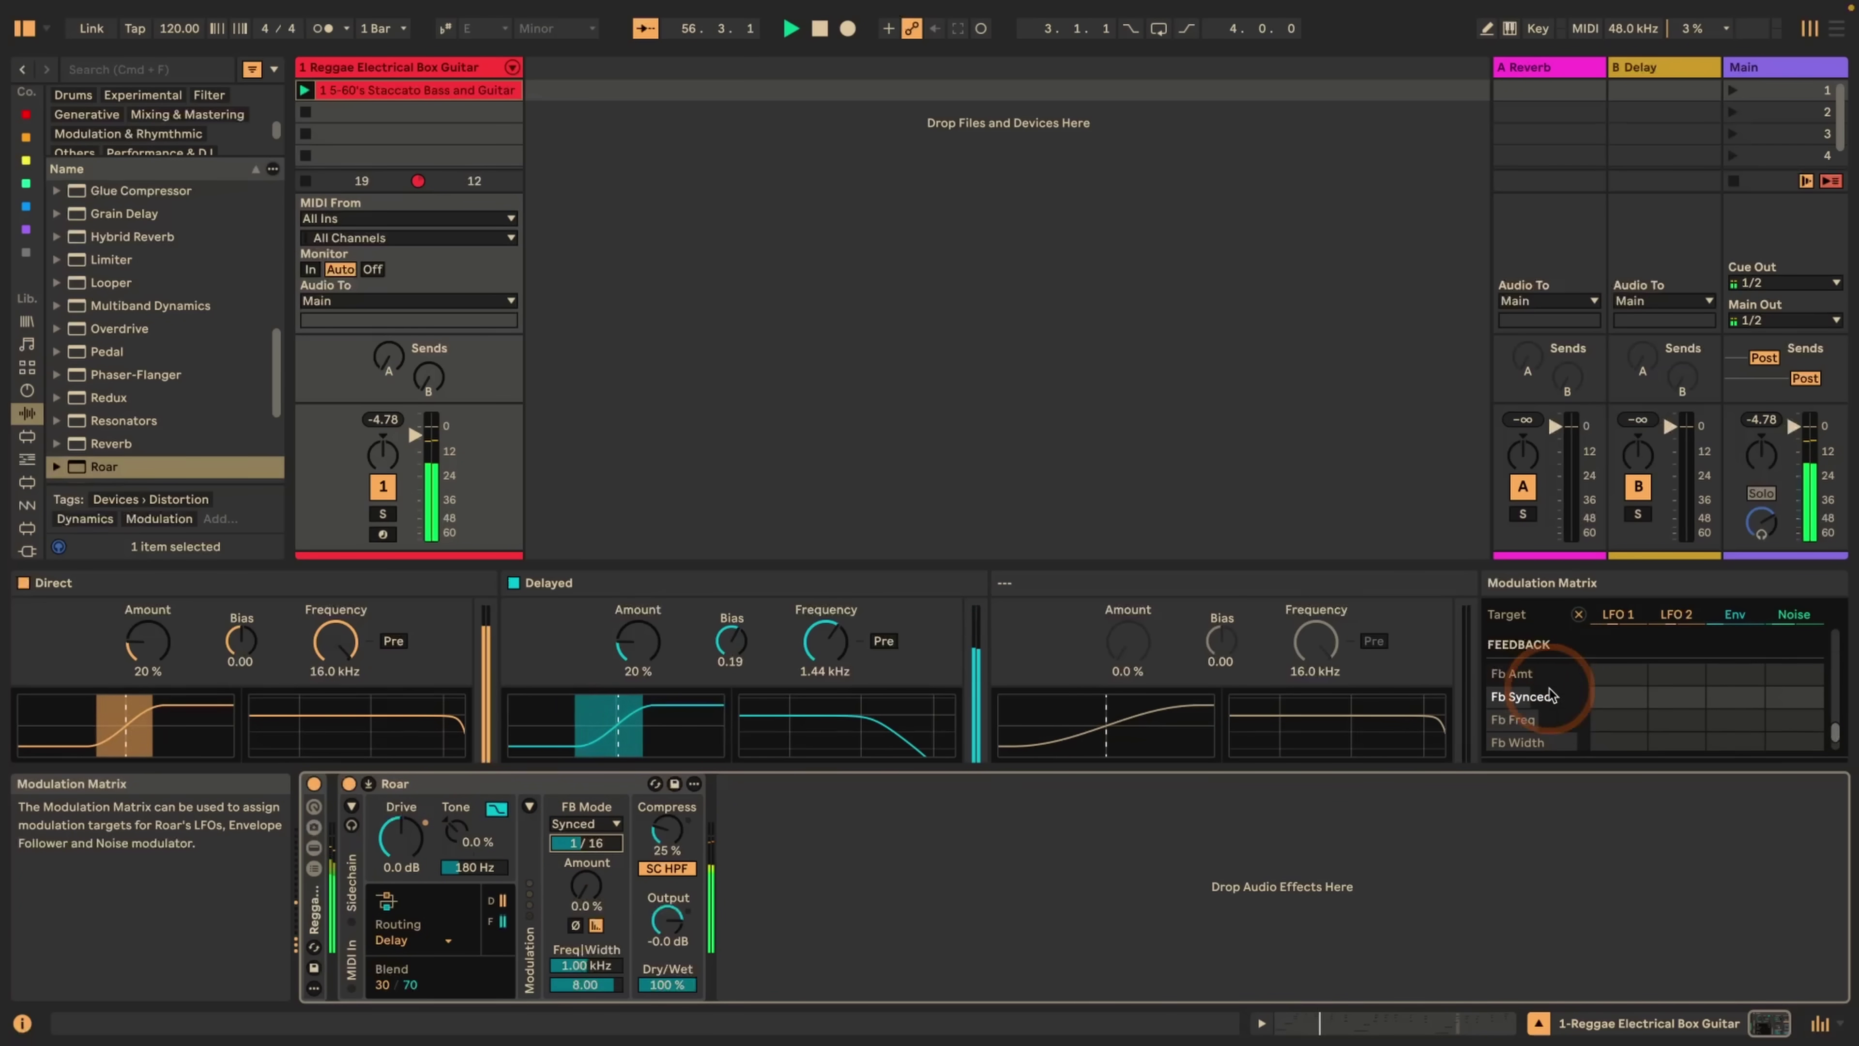
click(1675, 697)
mouse_move(1674, 701)
mouse_down()
mouse_move(1675, 659)
mouse_move(1675, 701)
mouse_up()
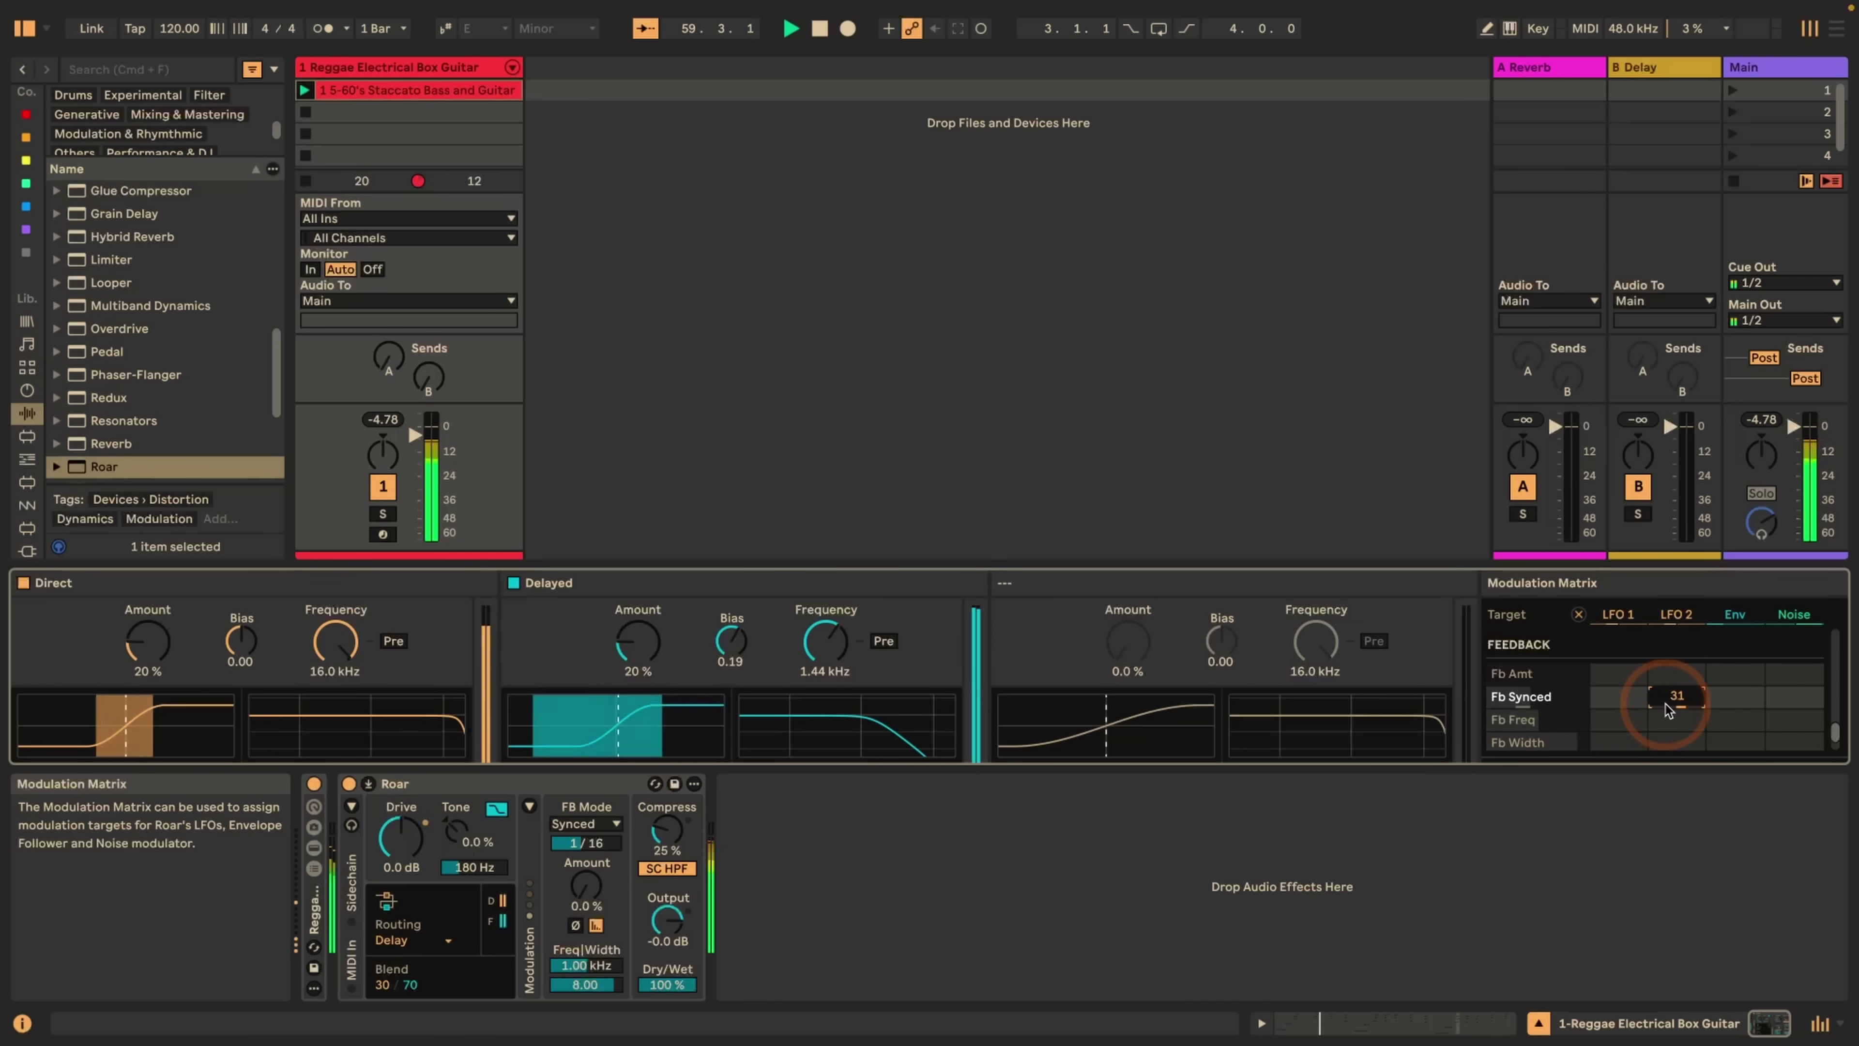
drag(1676, 696, 1676, 705)
scroll(1669, 702, down, 1)
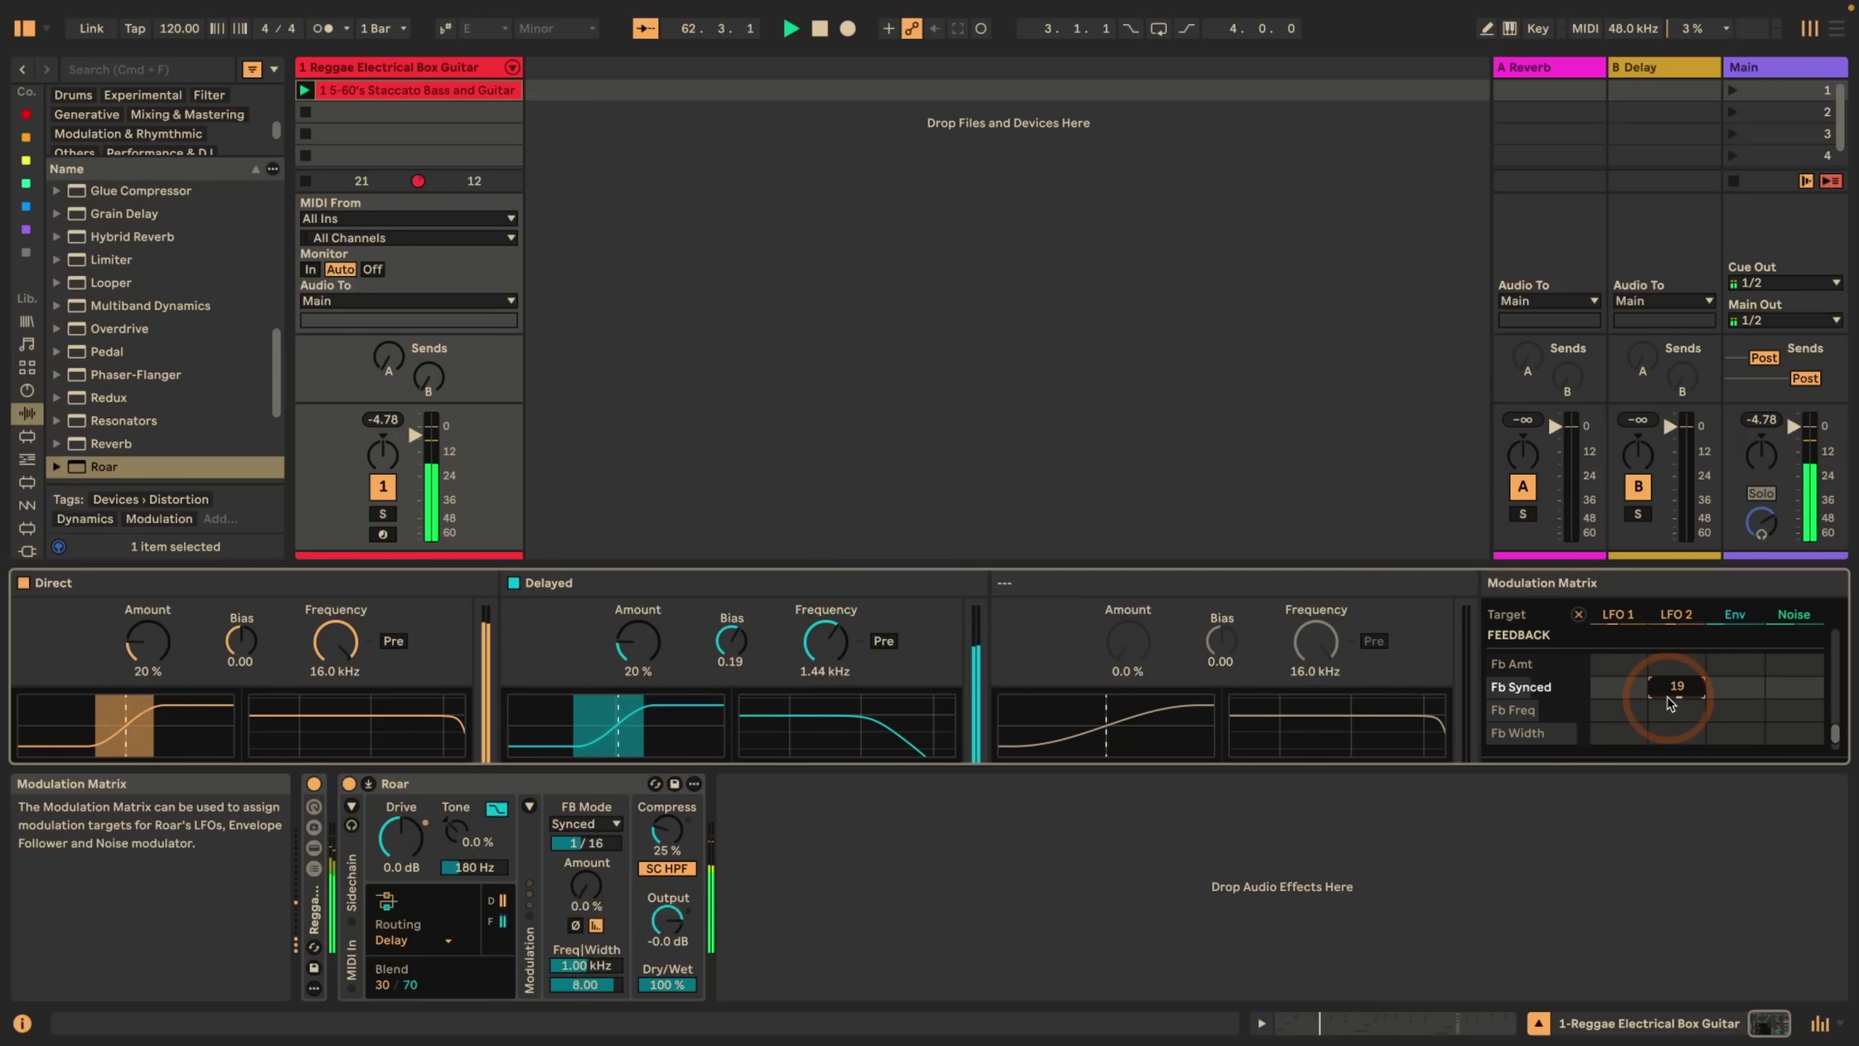
scroll(1669, 696, down, 1)
scroll(1669, 694, down, 1)
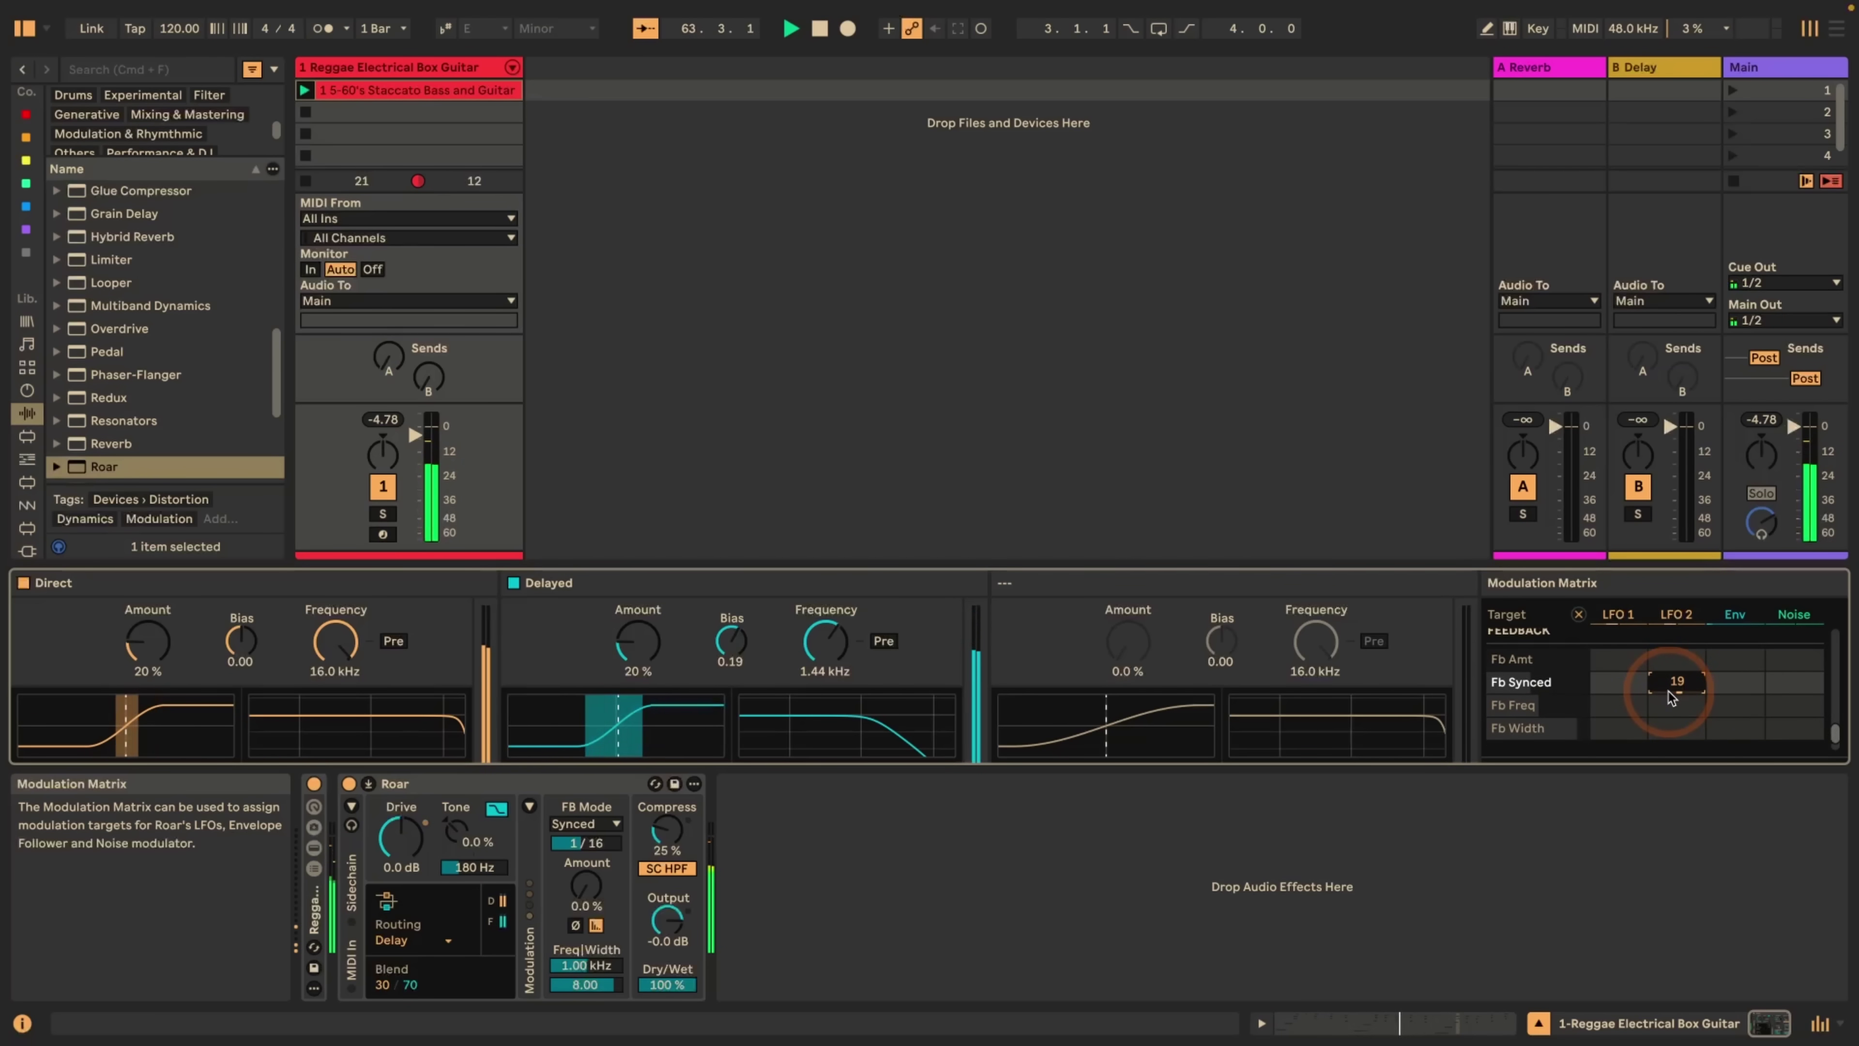
scroll(1672, 696, up, 1)
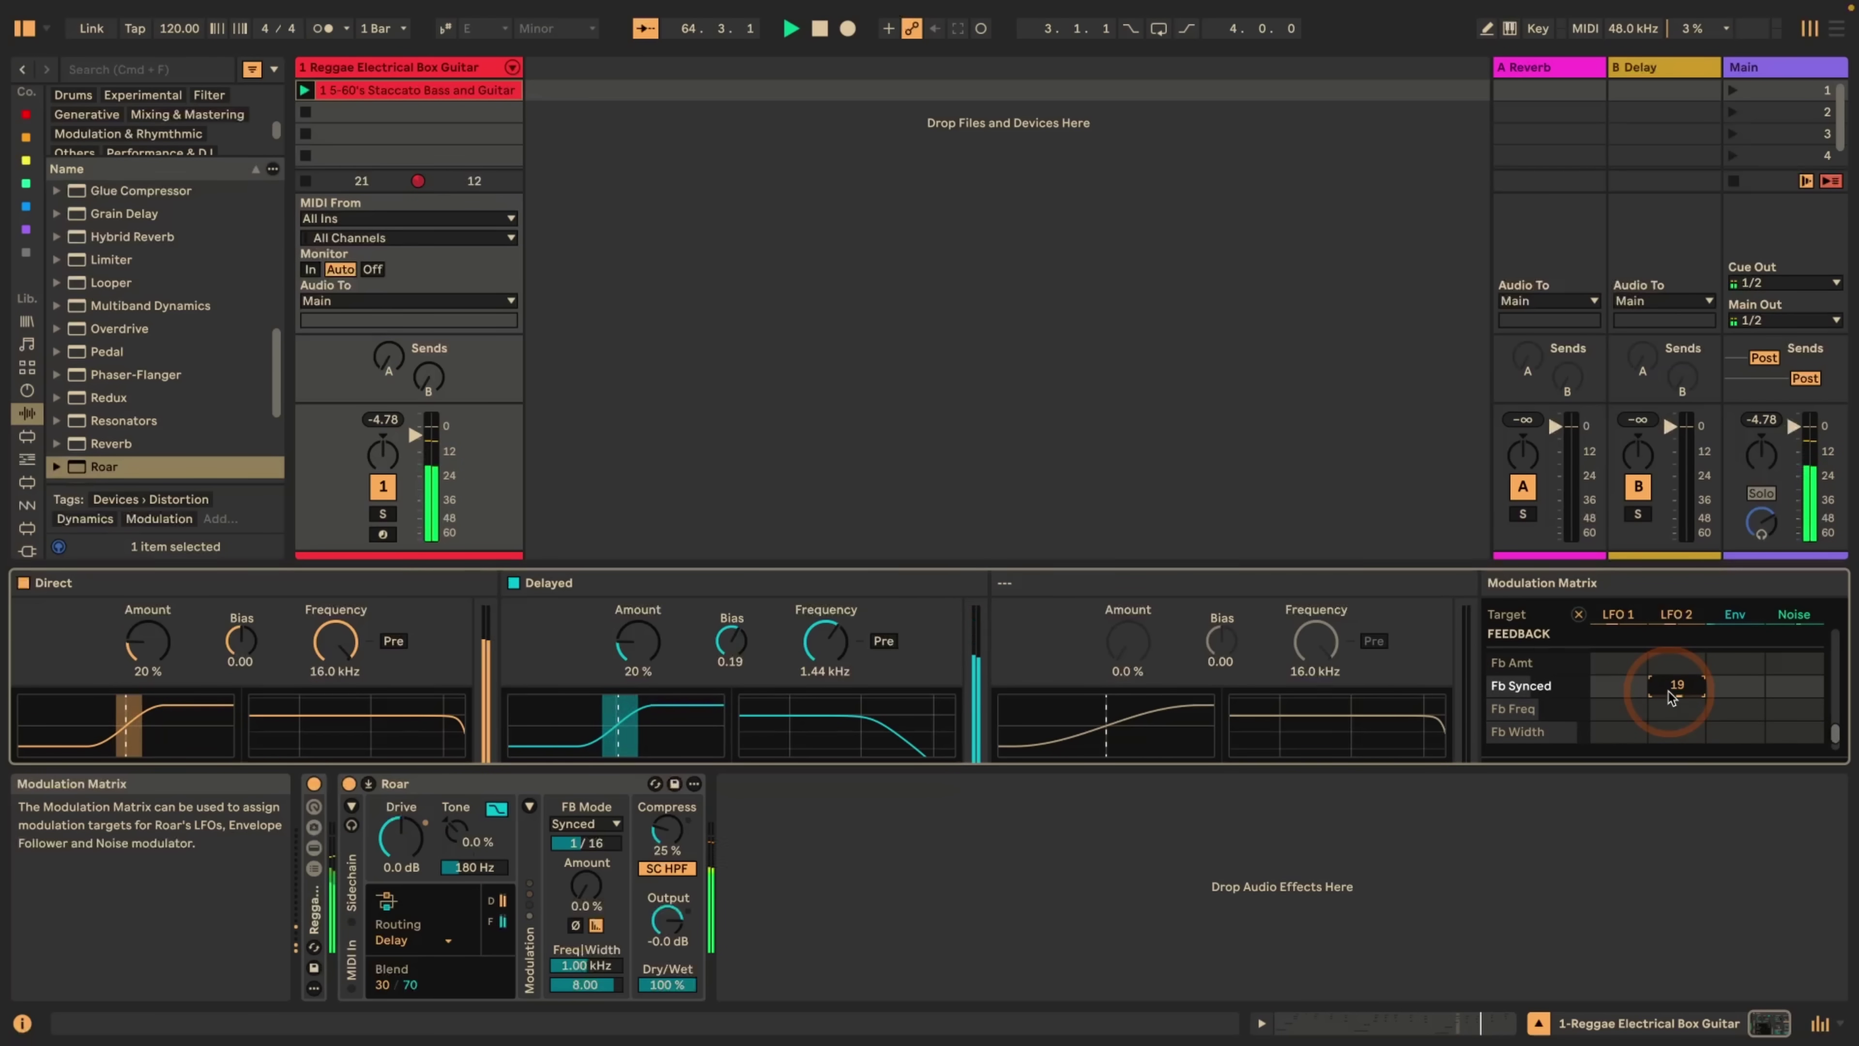
scroll(1672, 695, up, 1)
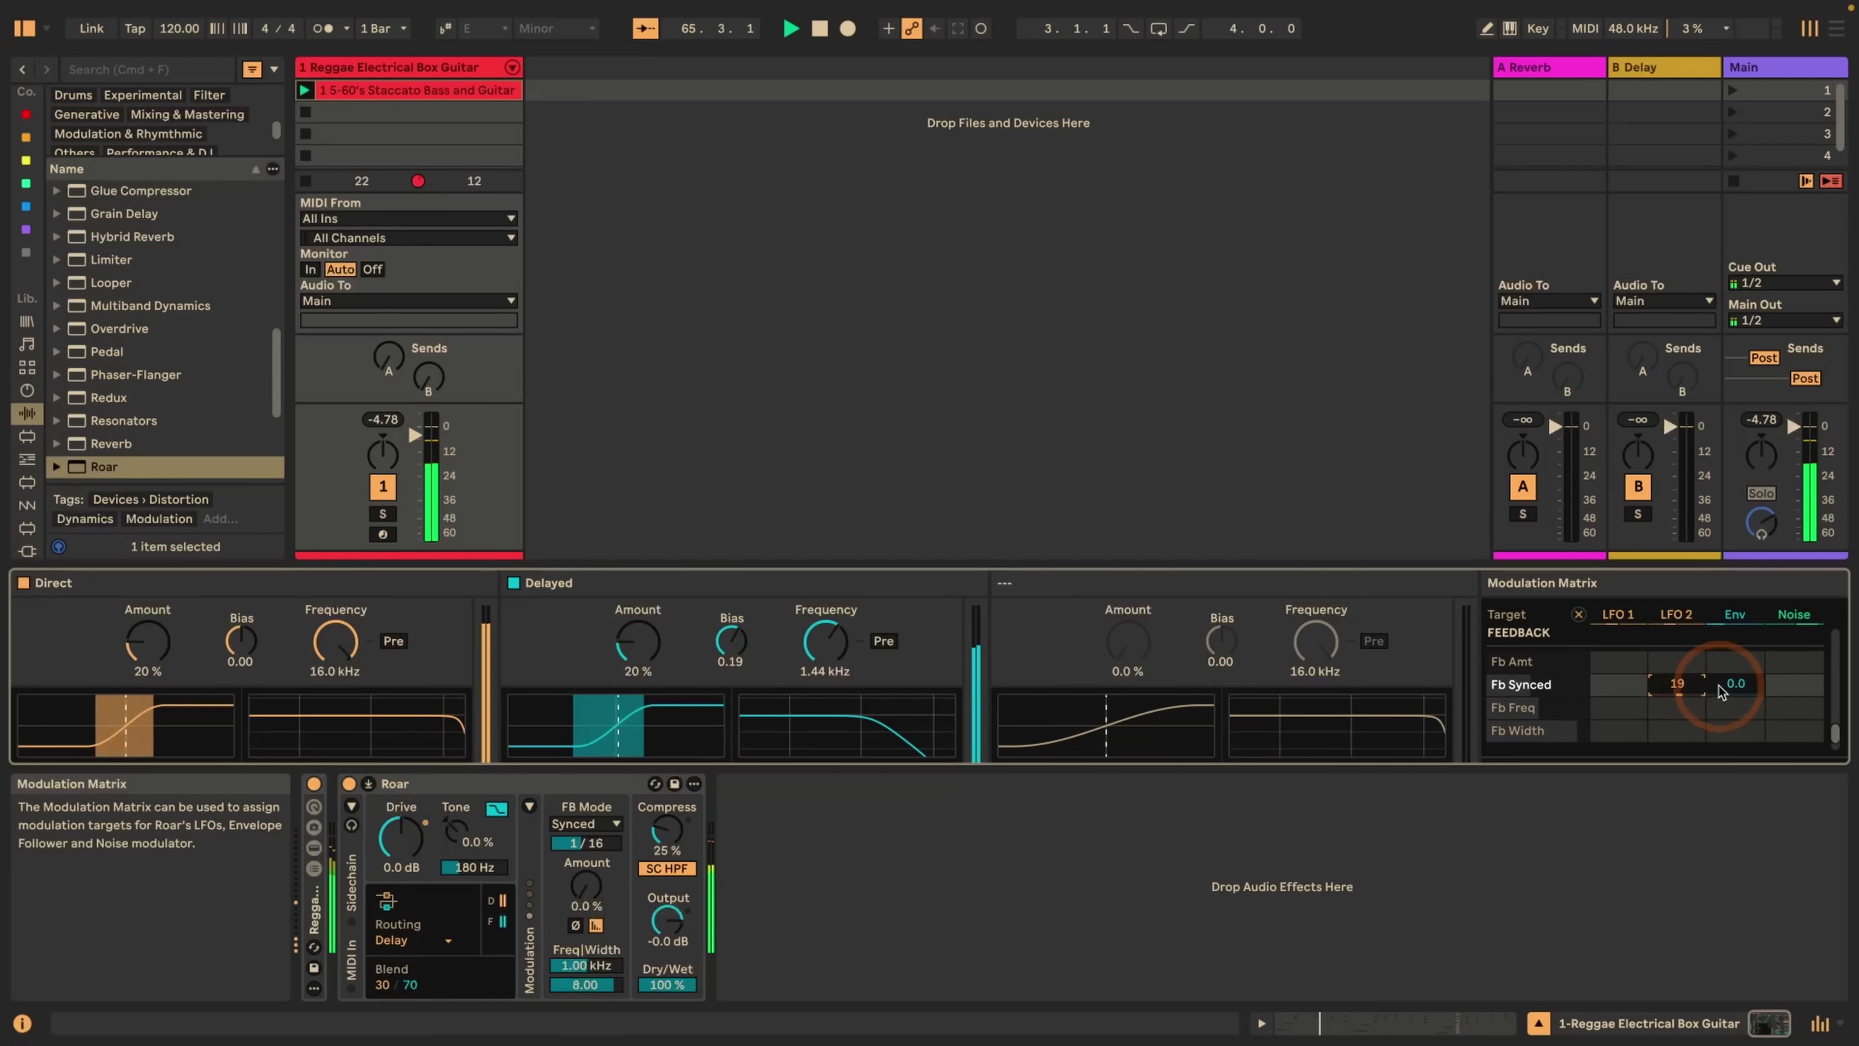
scroll(1684, 686, down, 3)
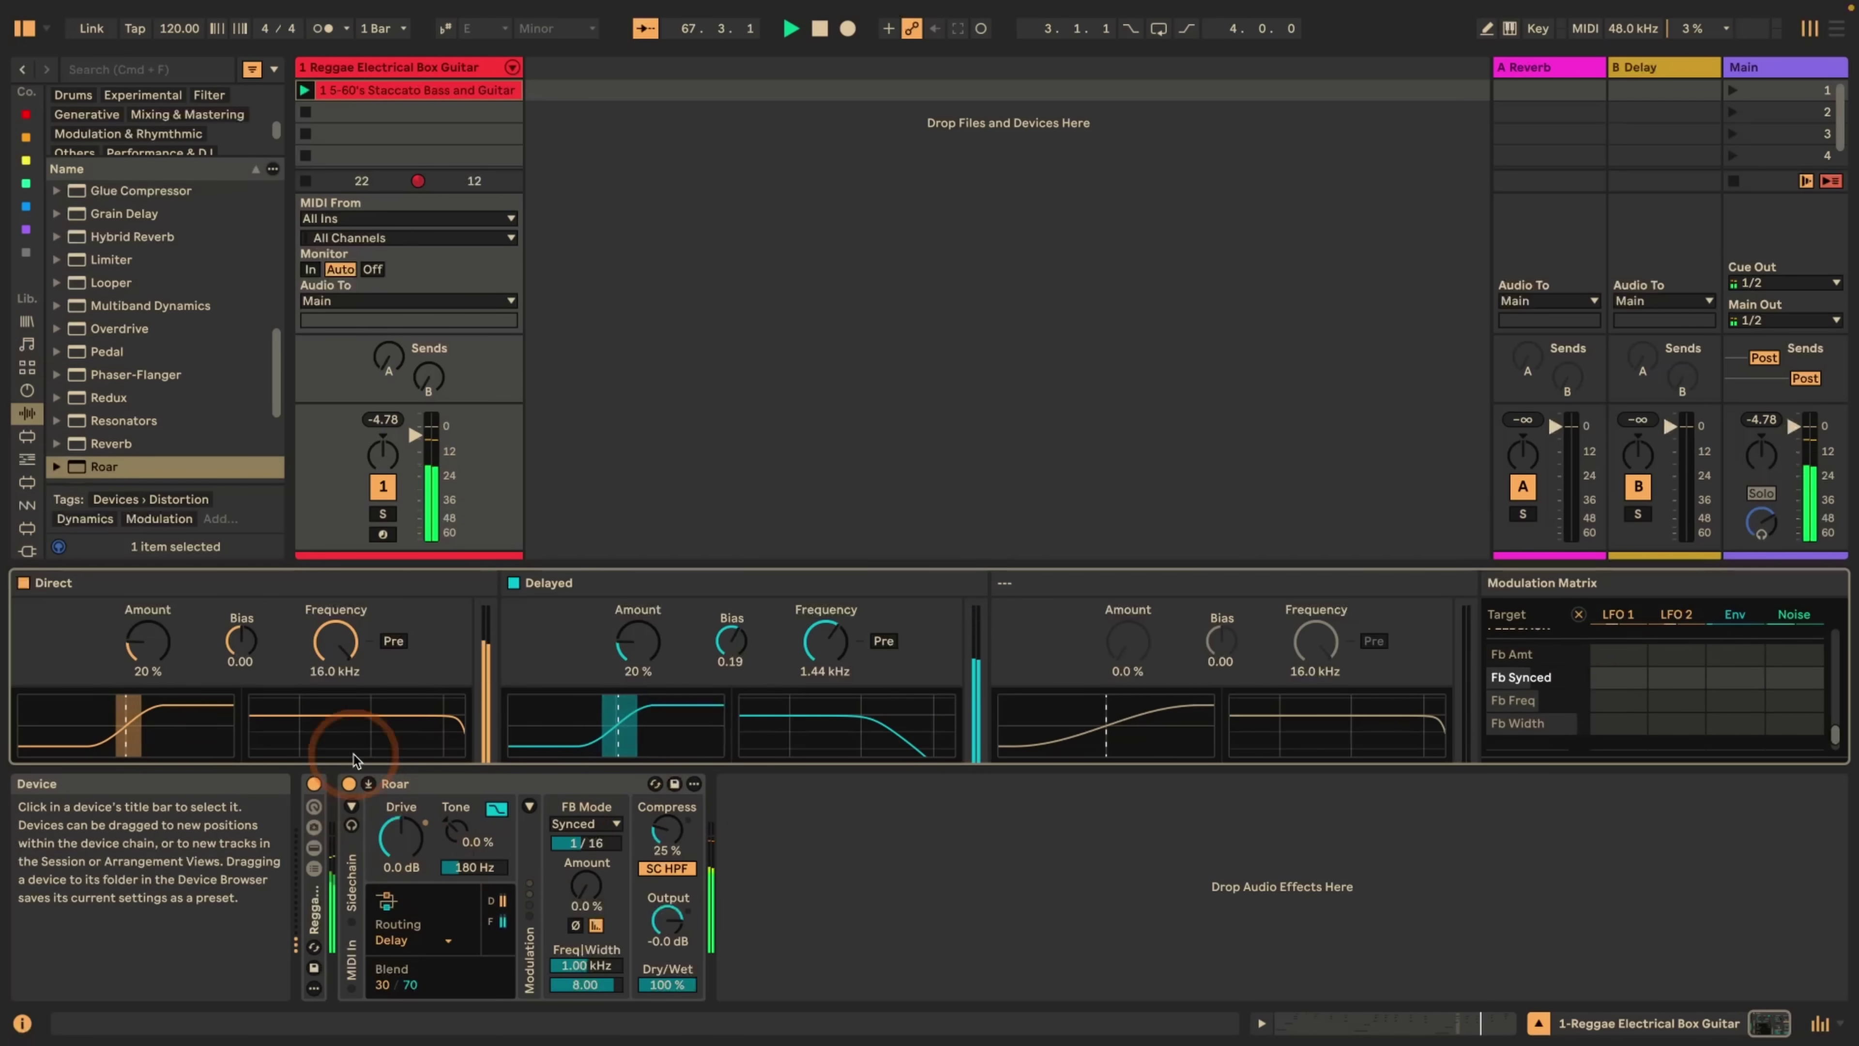
- Modulate the Direct shaper amount with LFO 1 and LFO 2 at 100, collapse the view, and stop playback
click(149, 642)
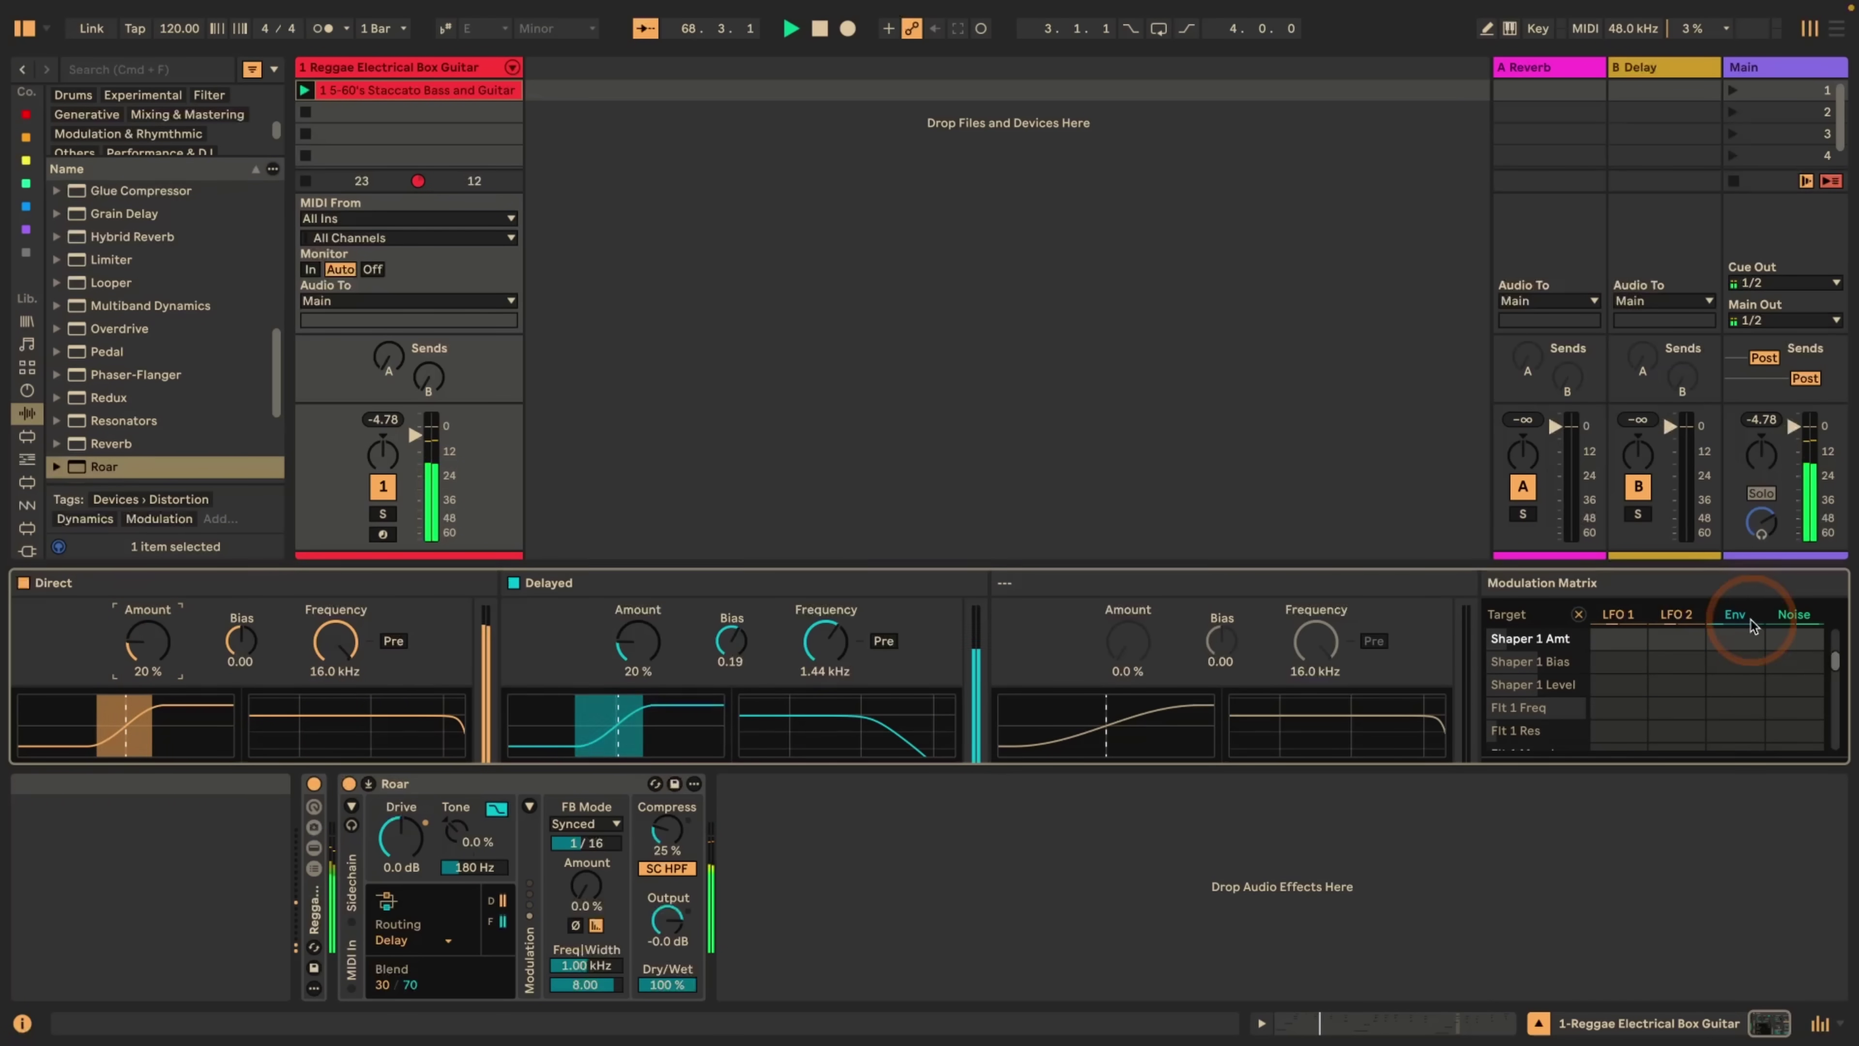
drag(1621, 643, 1624, 583)
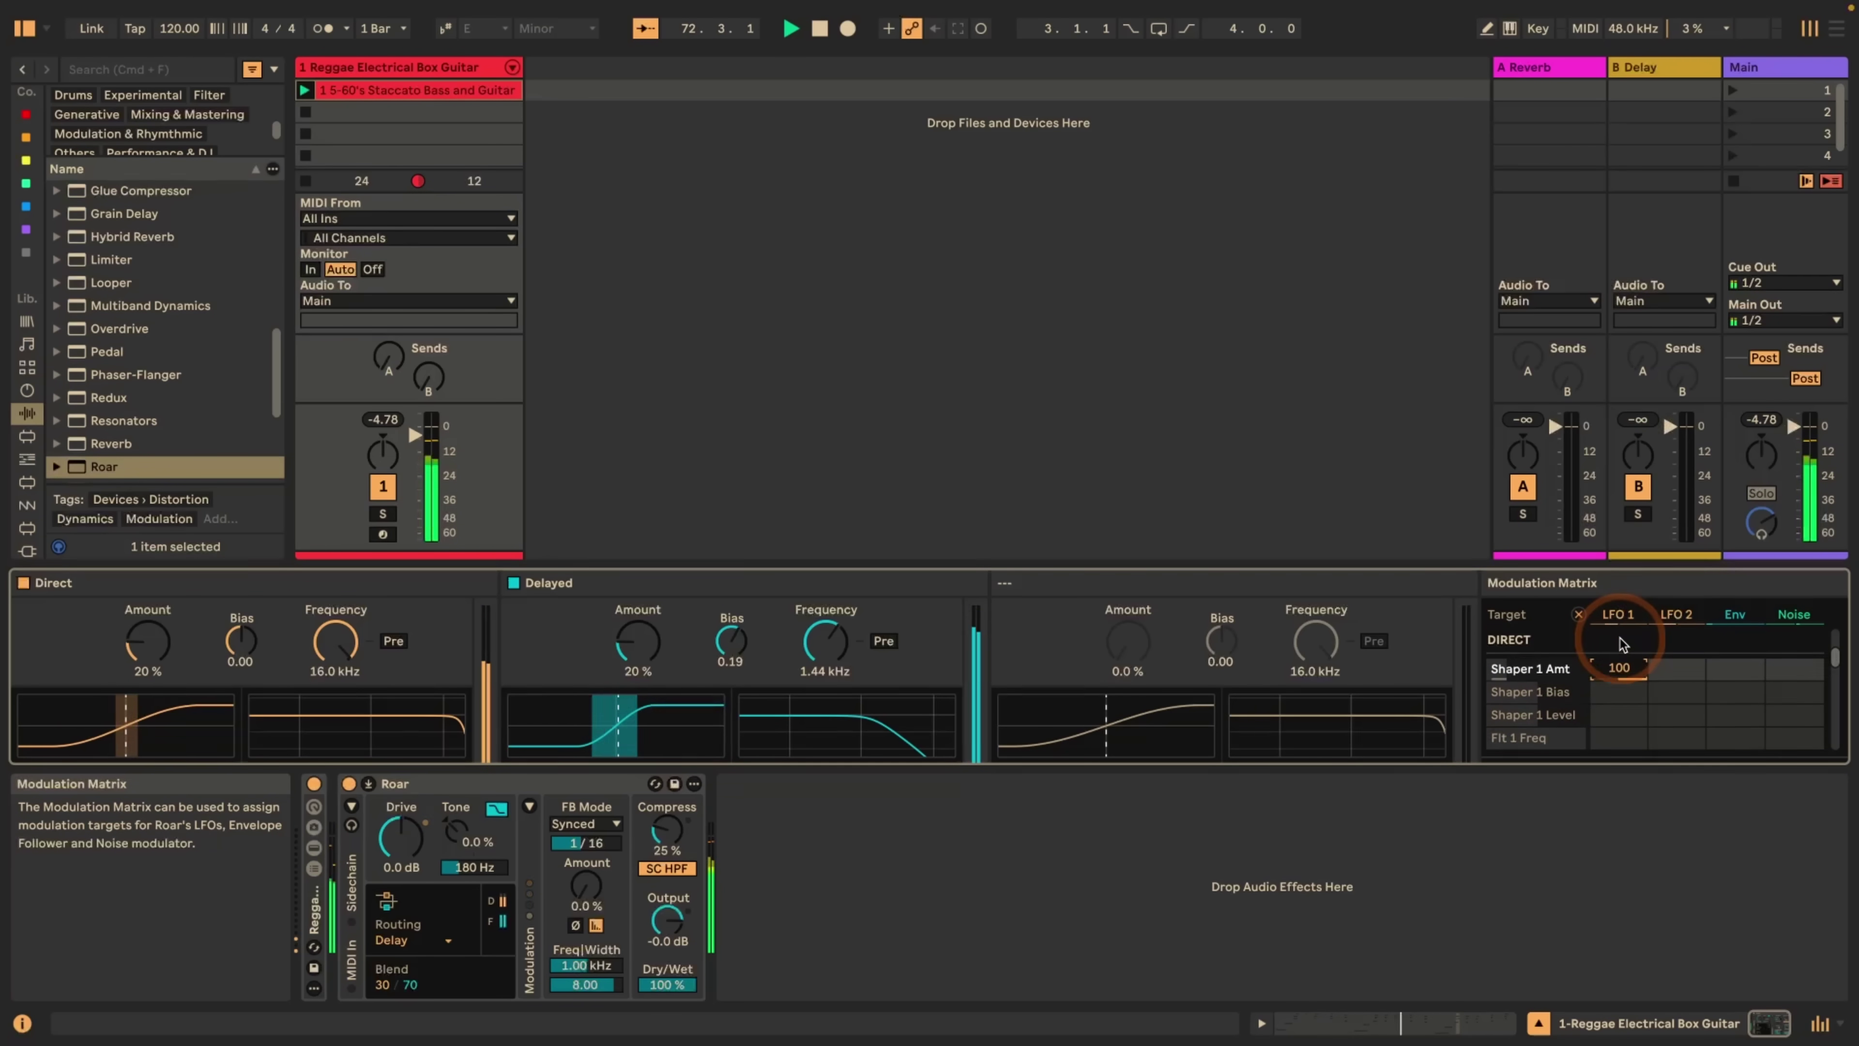
click(1677, 668)
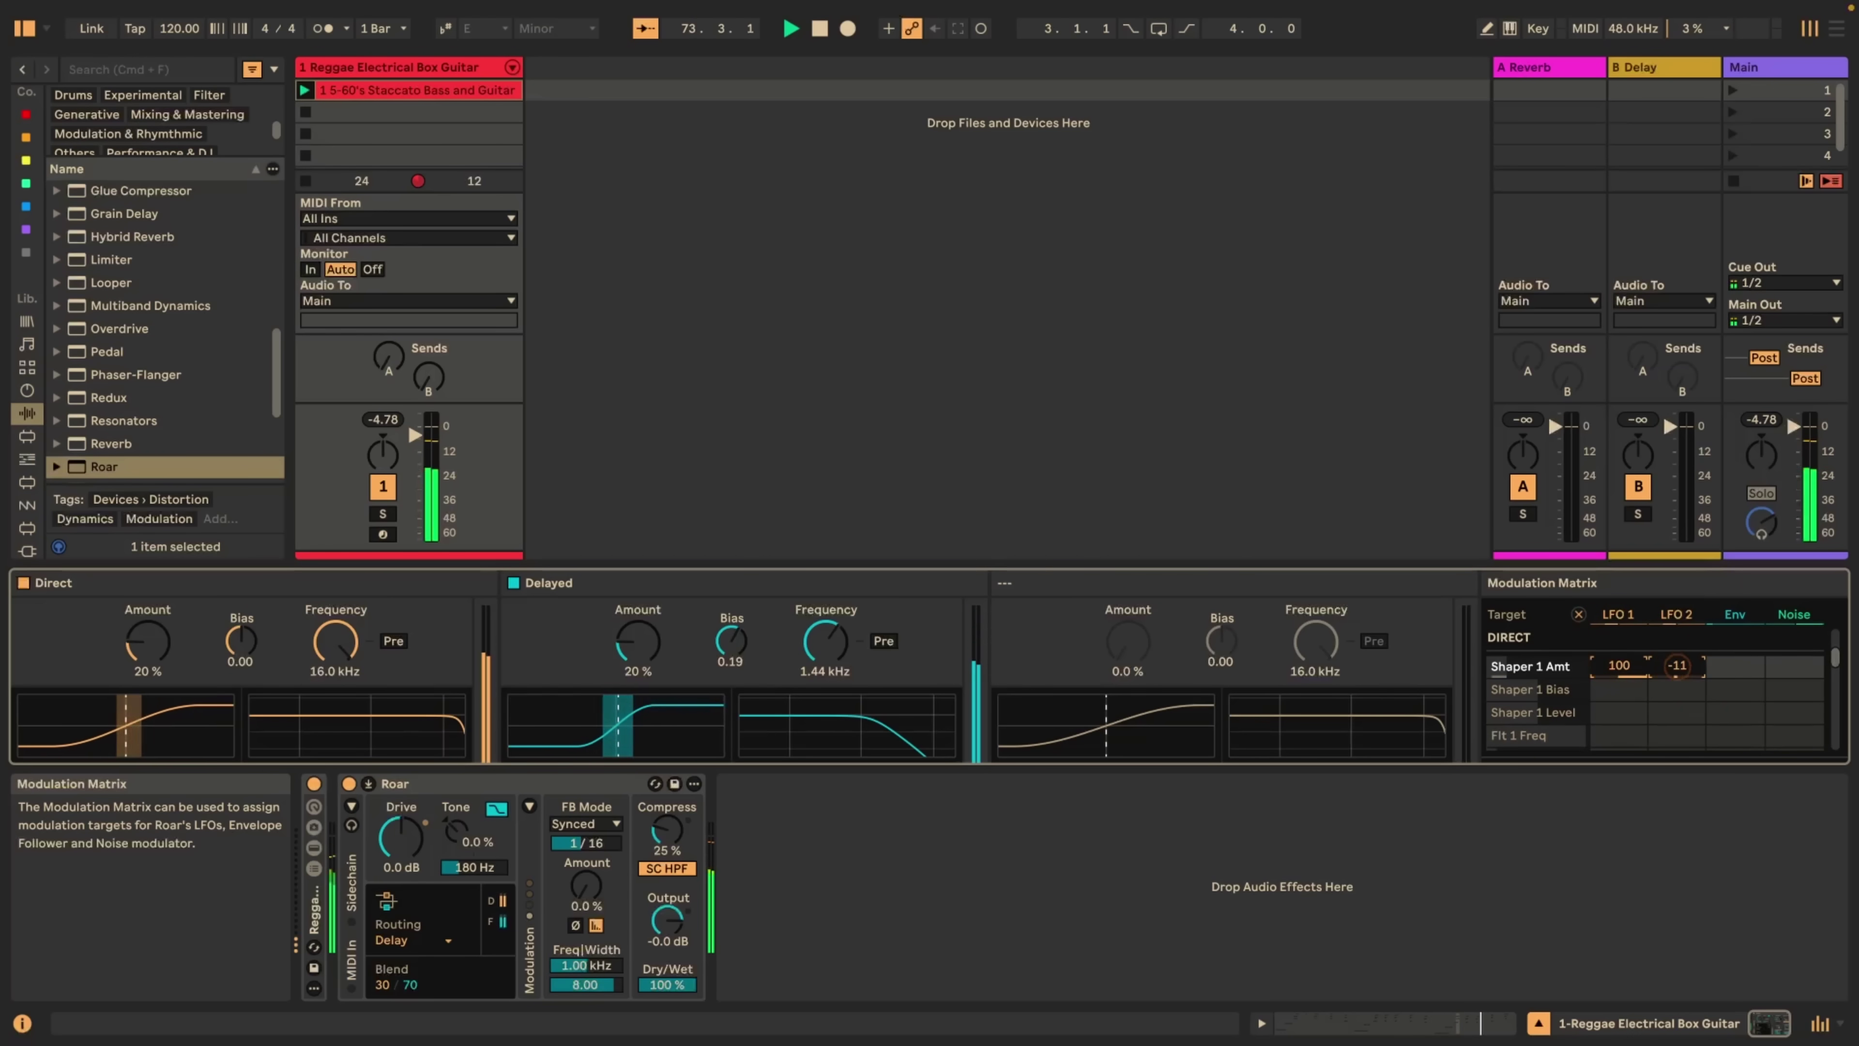
mouse_move(1679, 673)
mouse_down()
mouse_move(1680, 703)
mouse_move(1682, 669)
mouse_up()
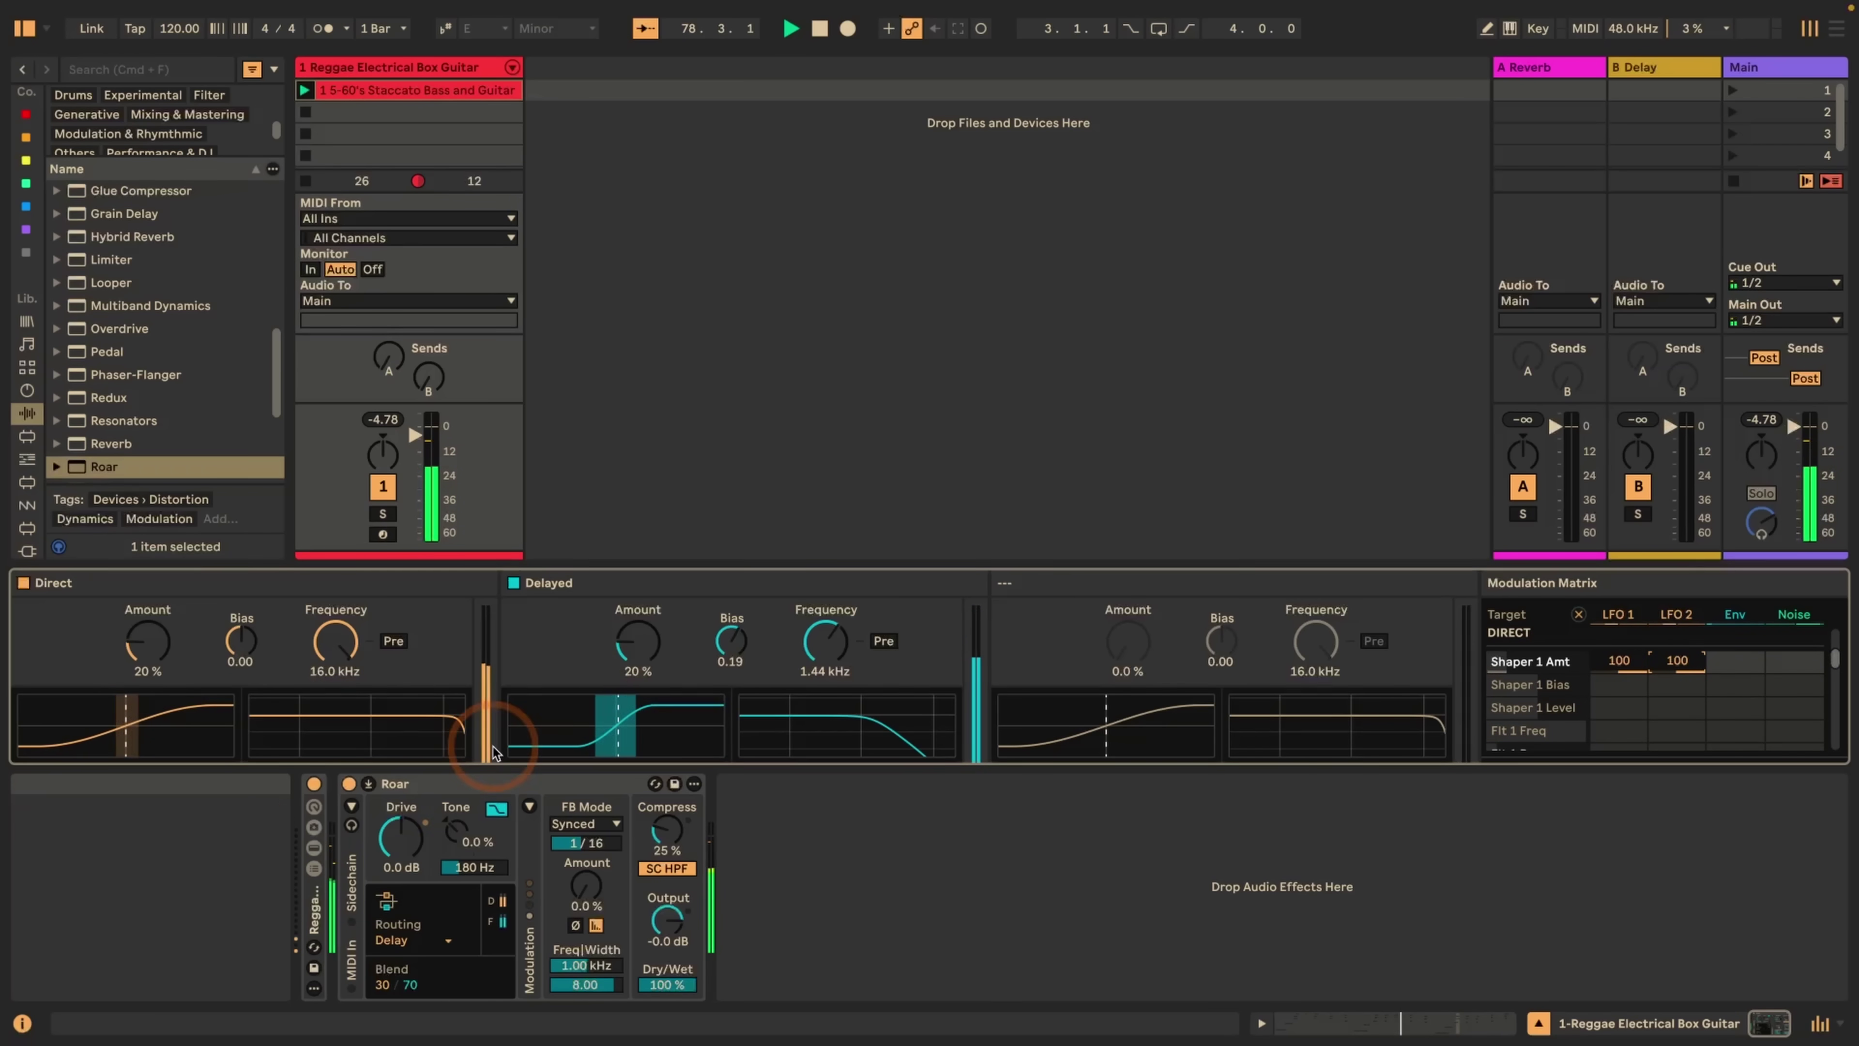
click(374, 783)
key(space)
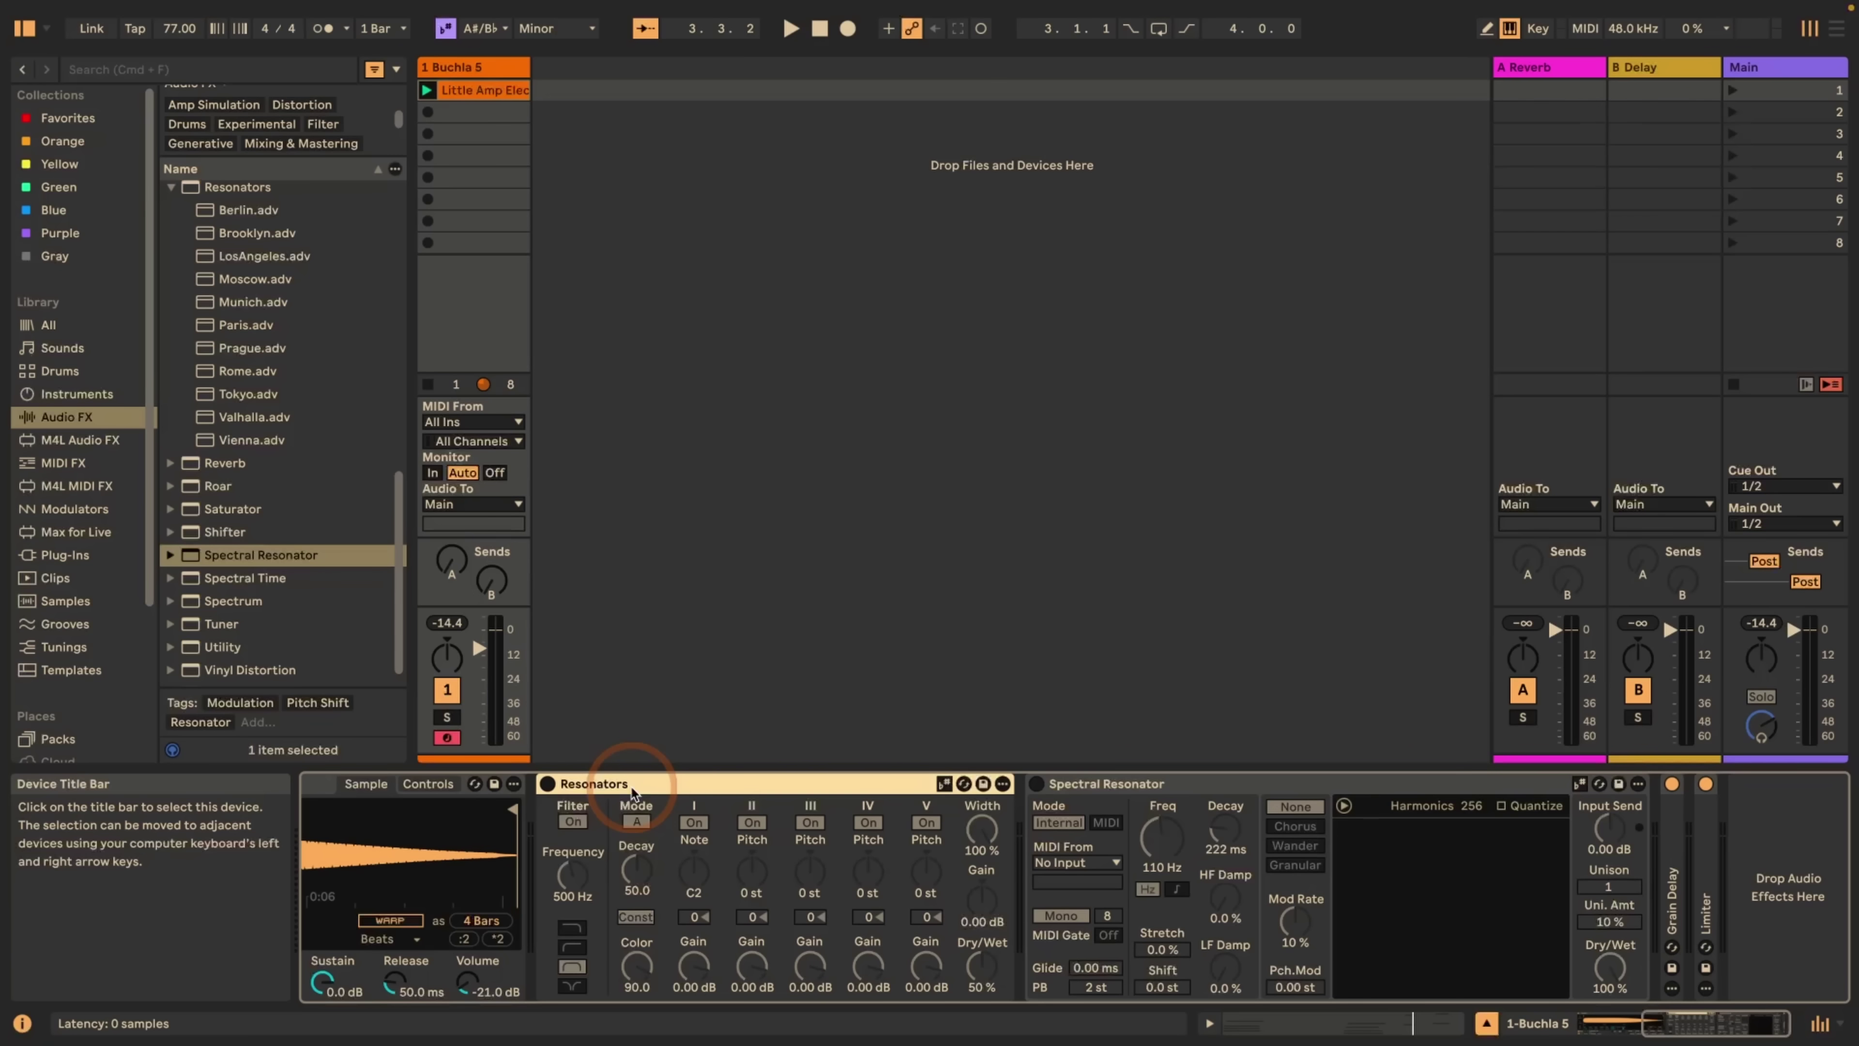
- Turn on Resonators and make it follow the current scale
click(548, 783)
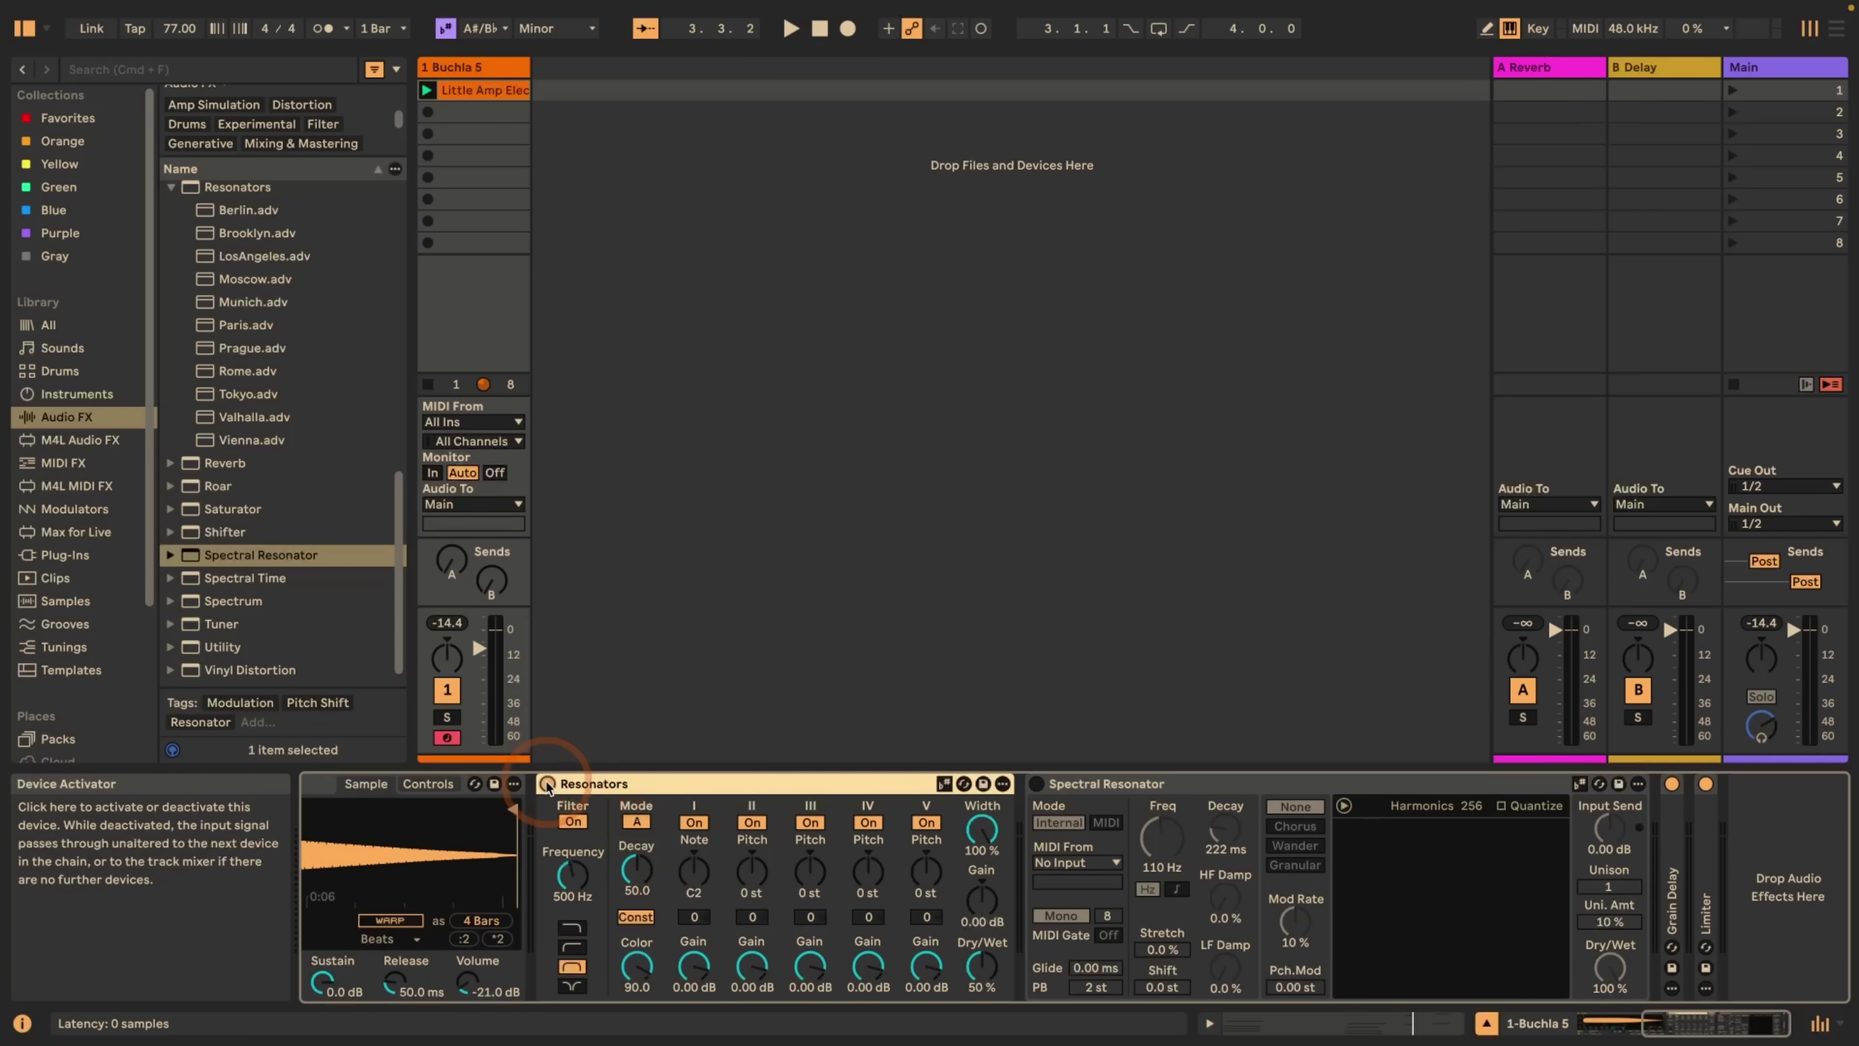
click(647, 847)
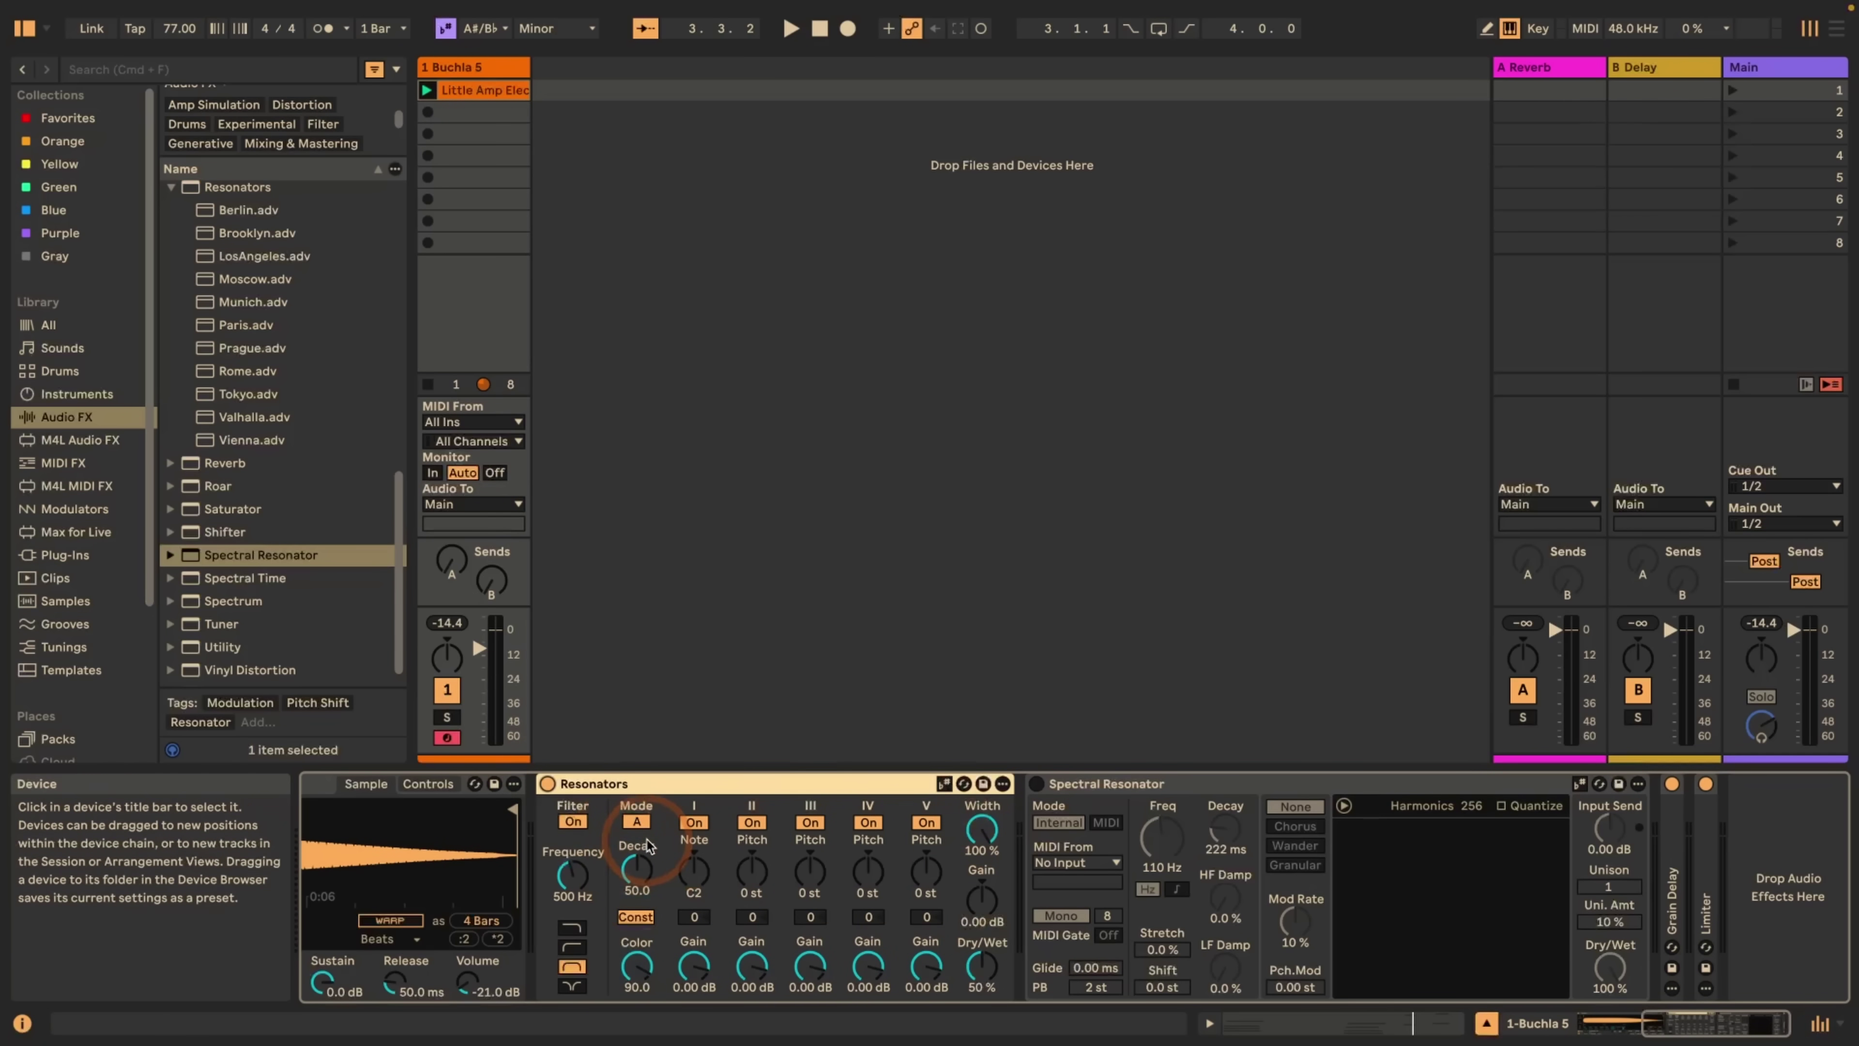
click(943, 785)
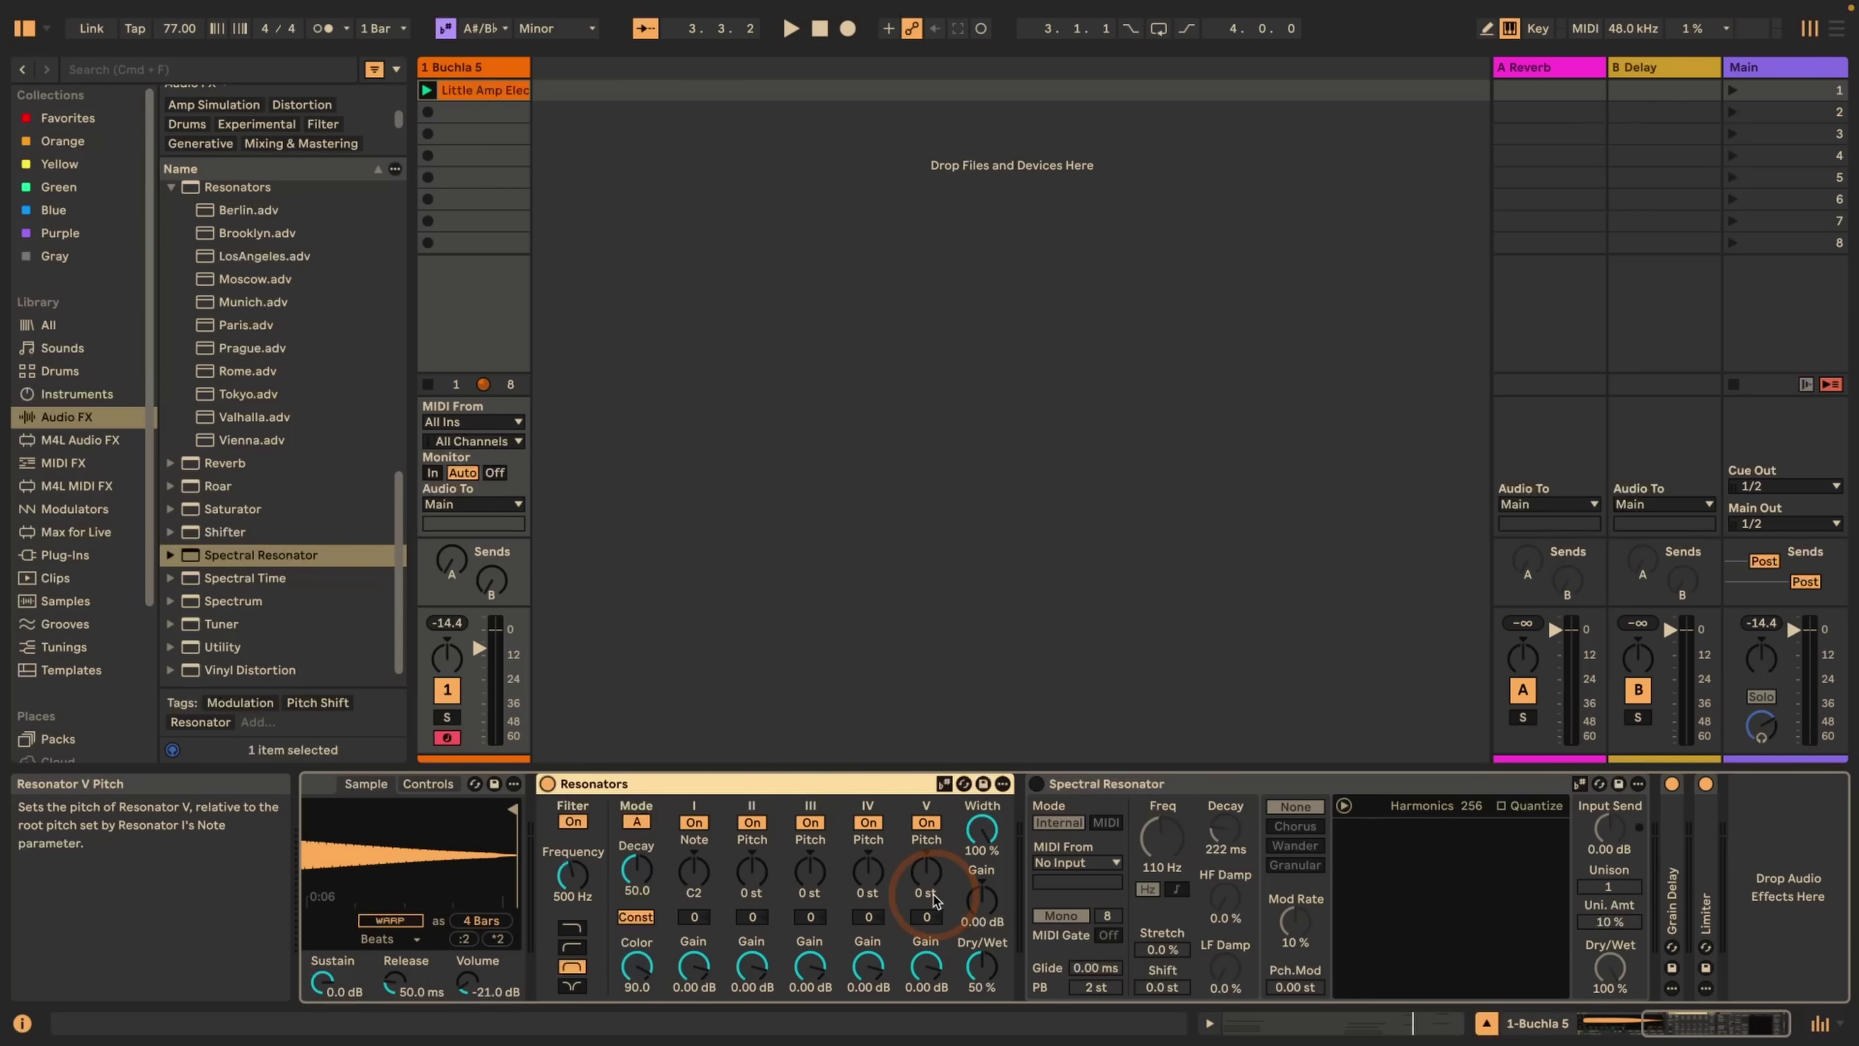
click(944, 784)
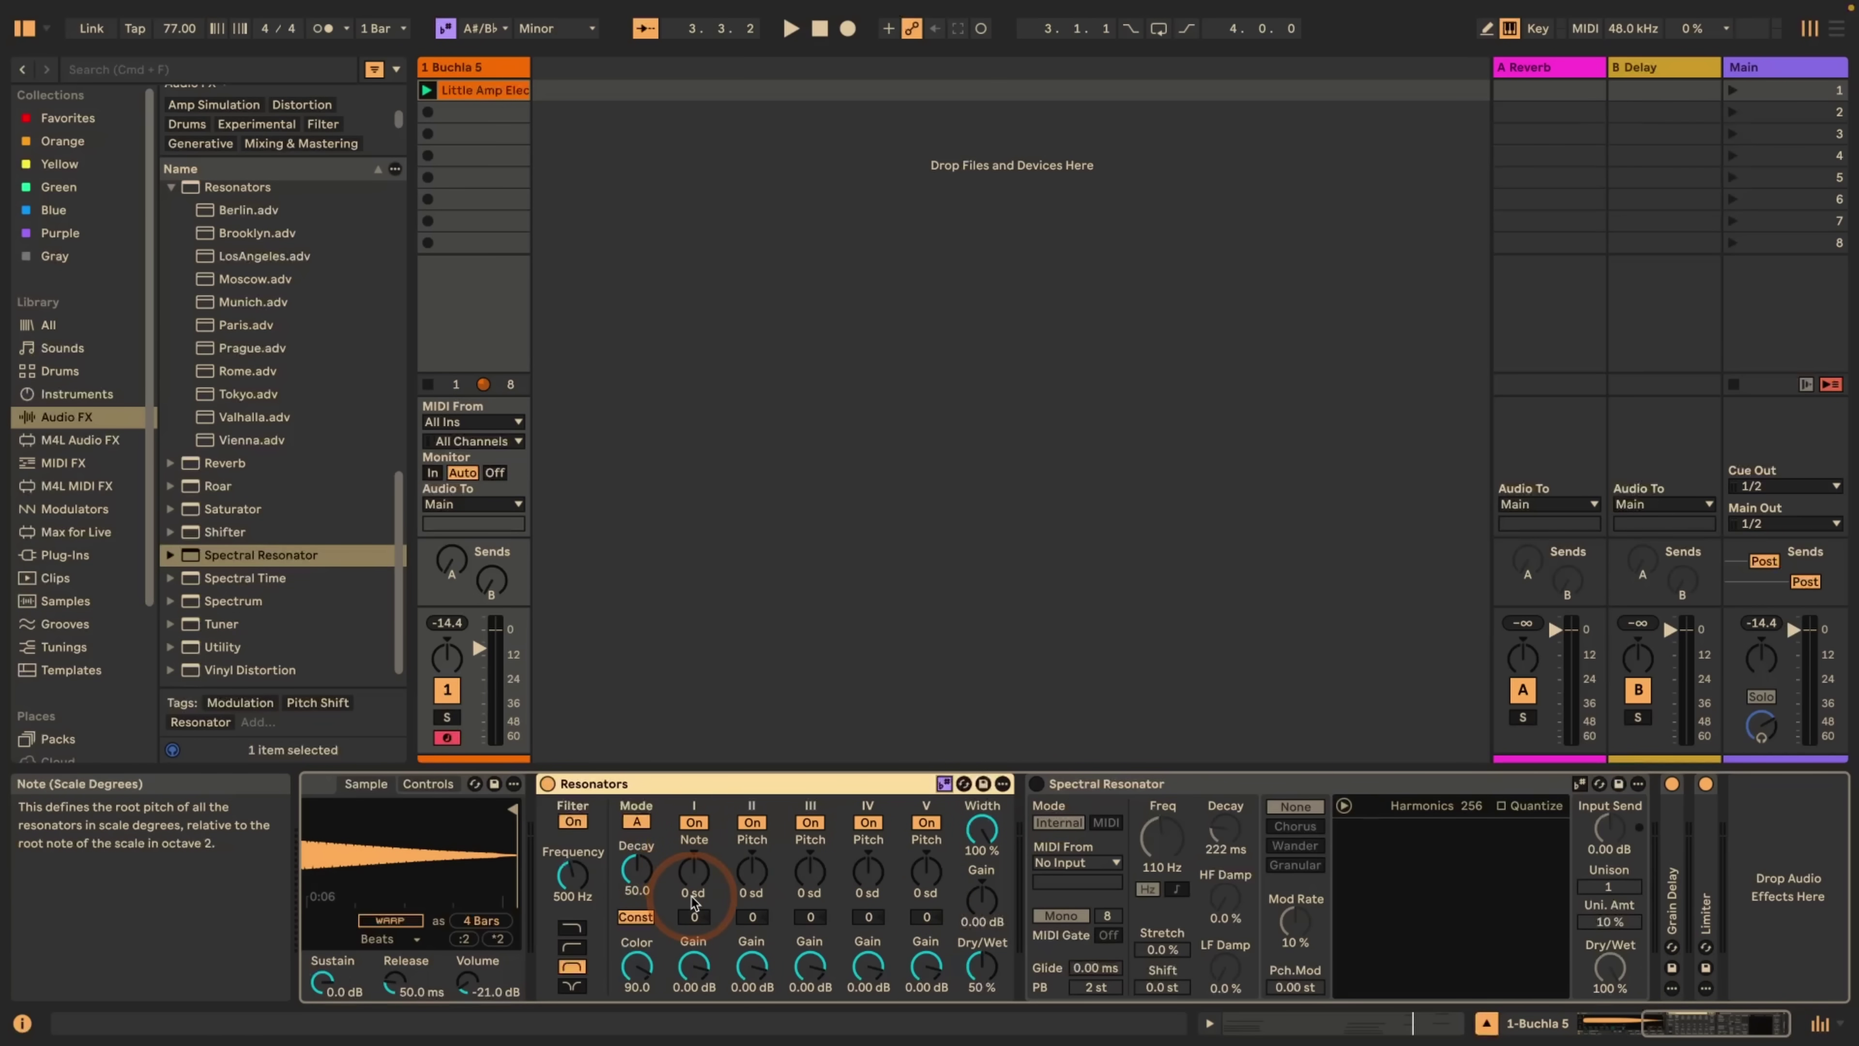
- Tune Resonators II–V to +2, +4, +7 and -7 scale degrees, then start playback
click(749, 895)
text(2)
key(Return)
click(809, 893)
text(4)
key(Return)
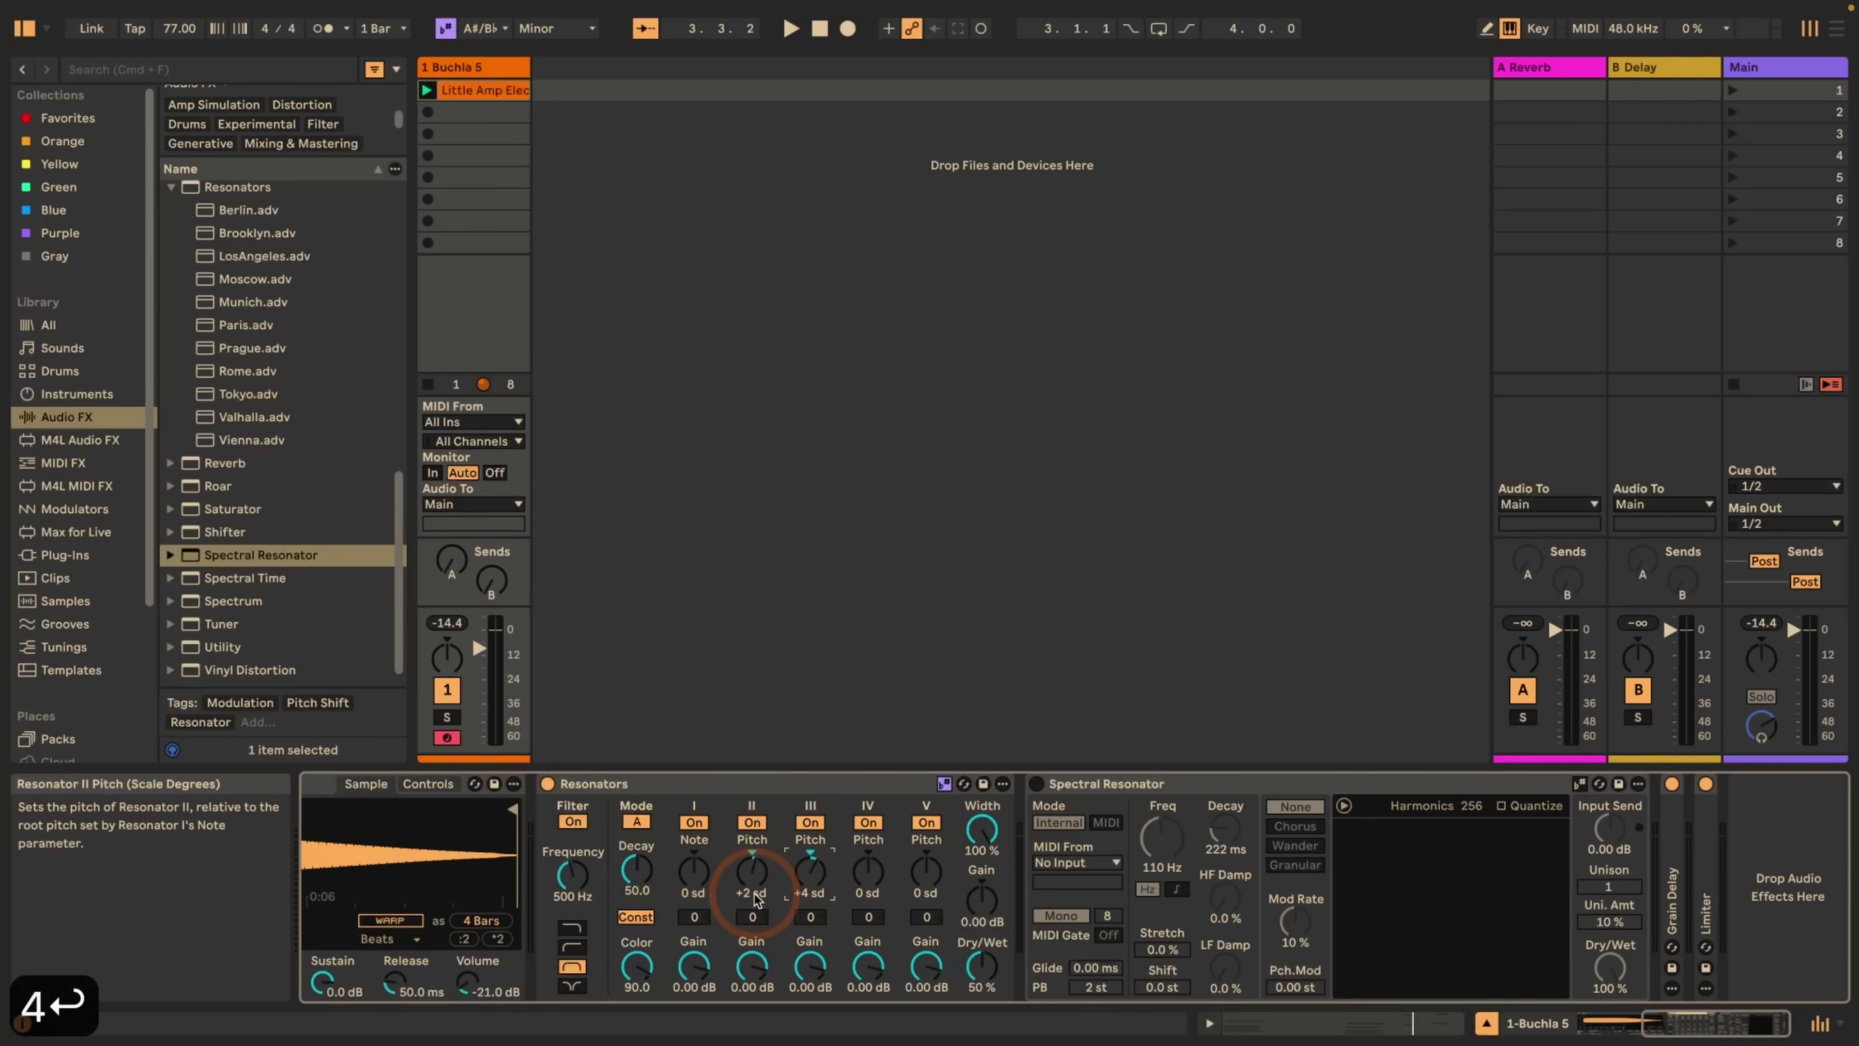
click(863, 895)
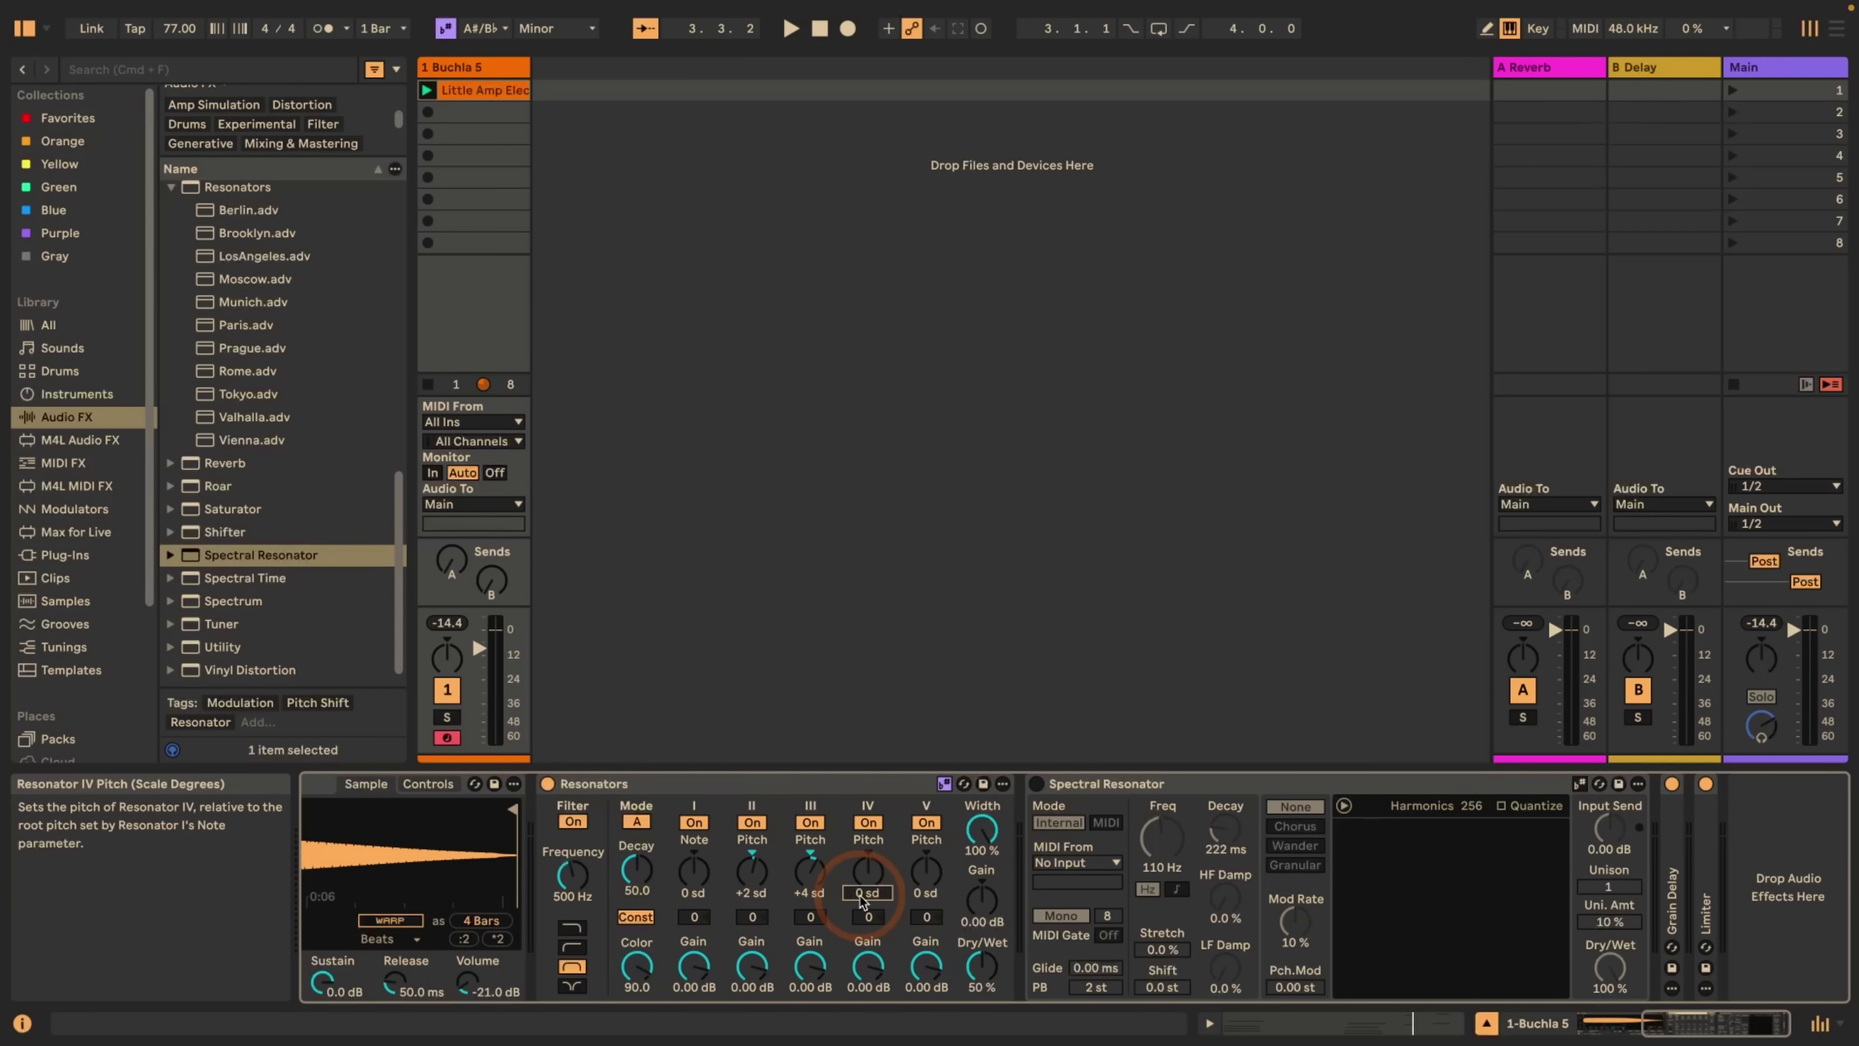
text(7)
key(Return)
click(925, 893)
text(-7)
key(Return)
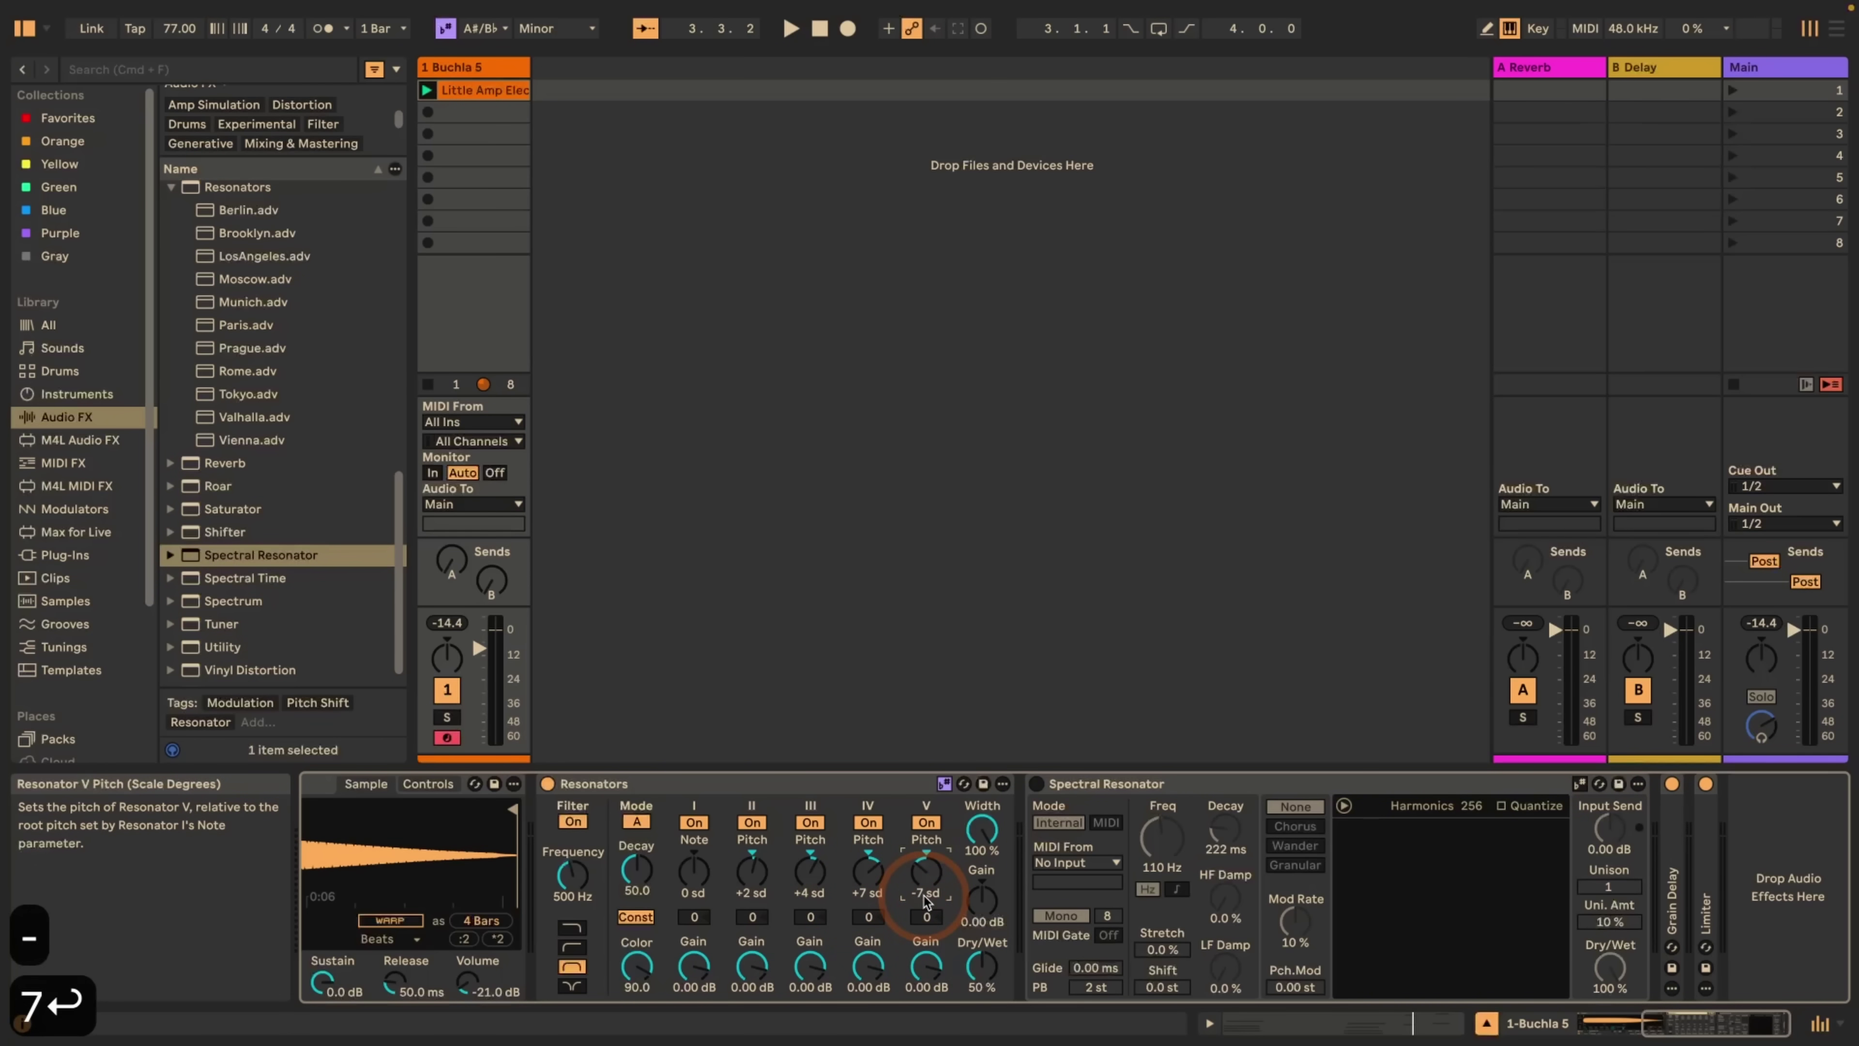
key(space)
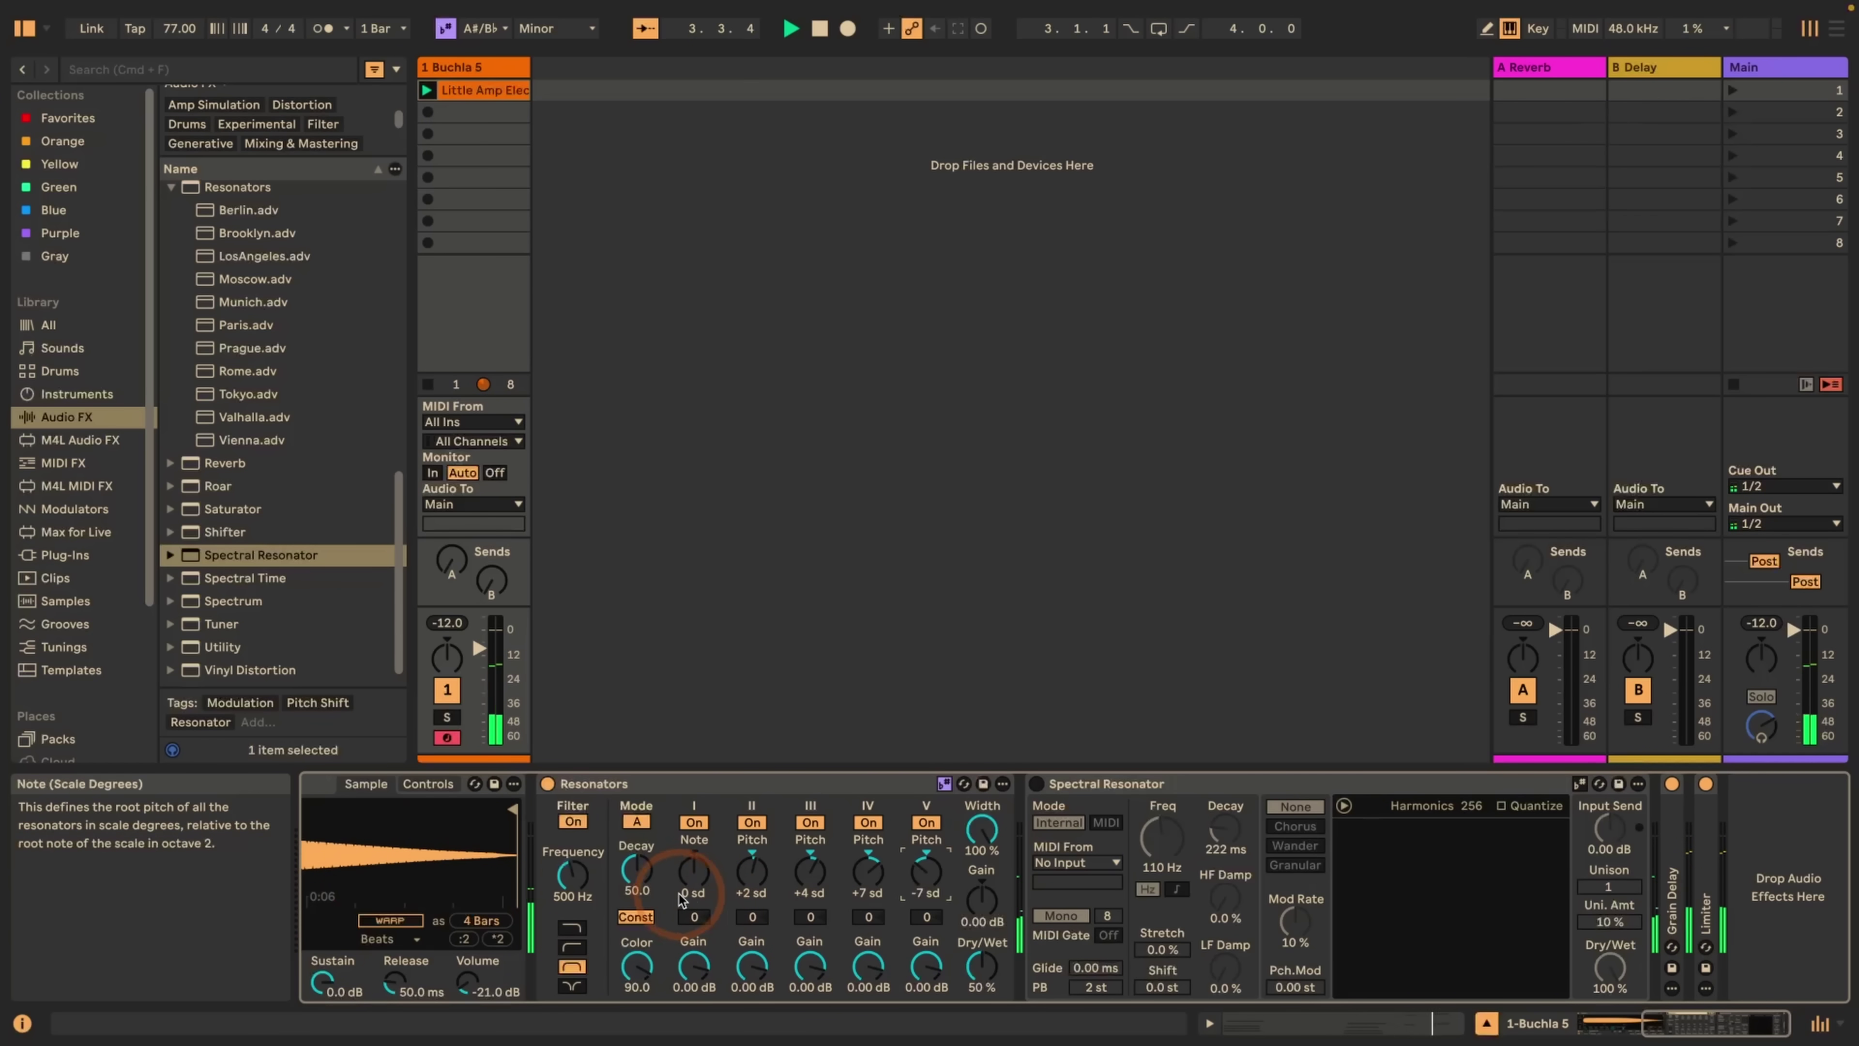
- Raise Resonator I gain to 5.68 dB, set the root note to -14 sd, and reset Dry/Wet to 50%
drag(692, 967, 693, 955)
text(-14)
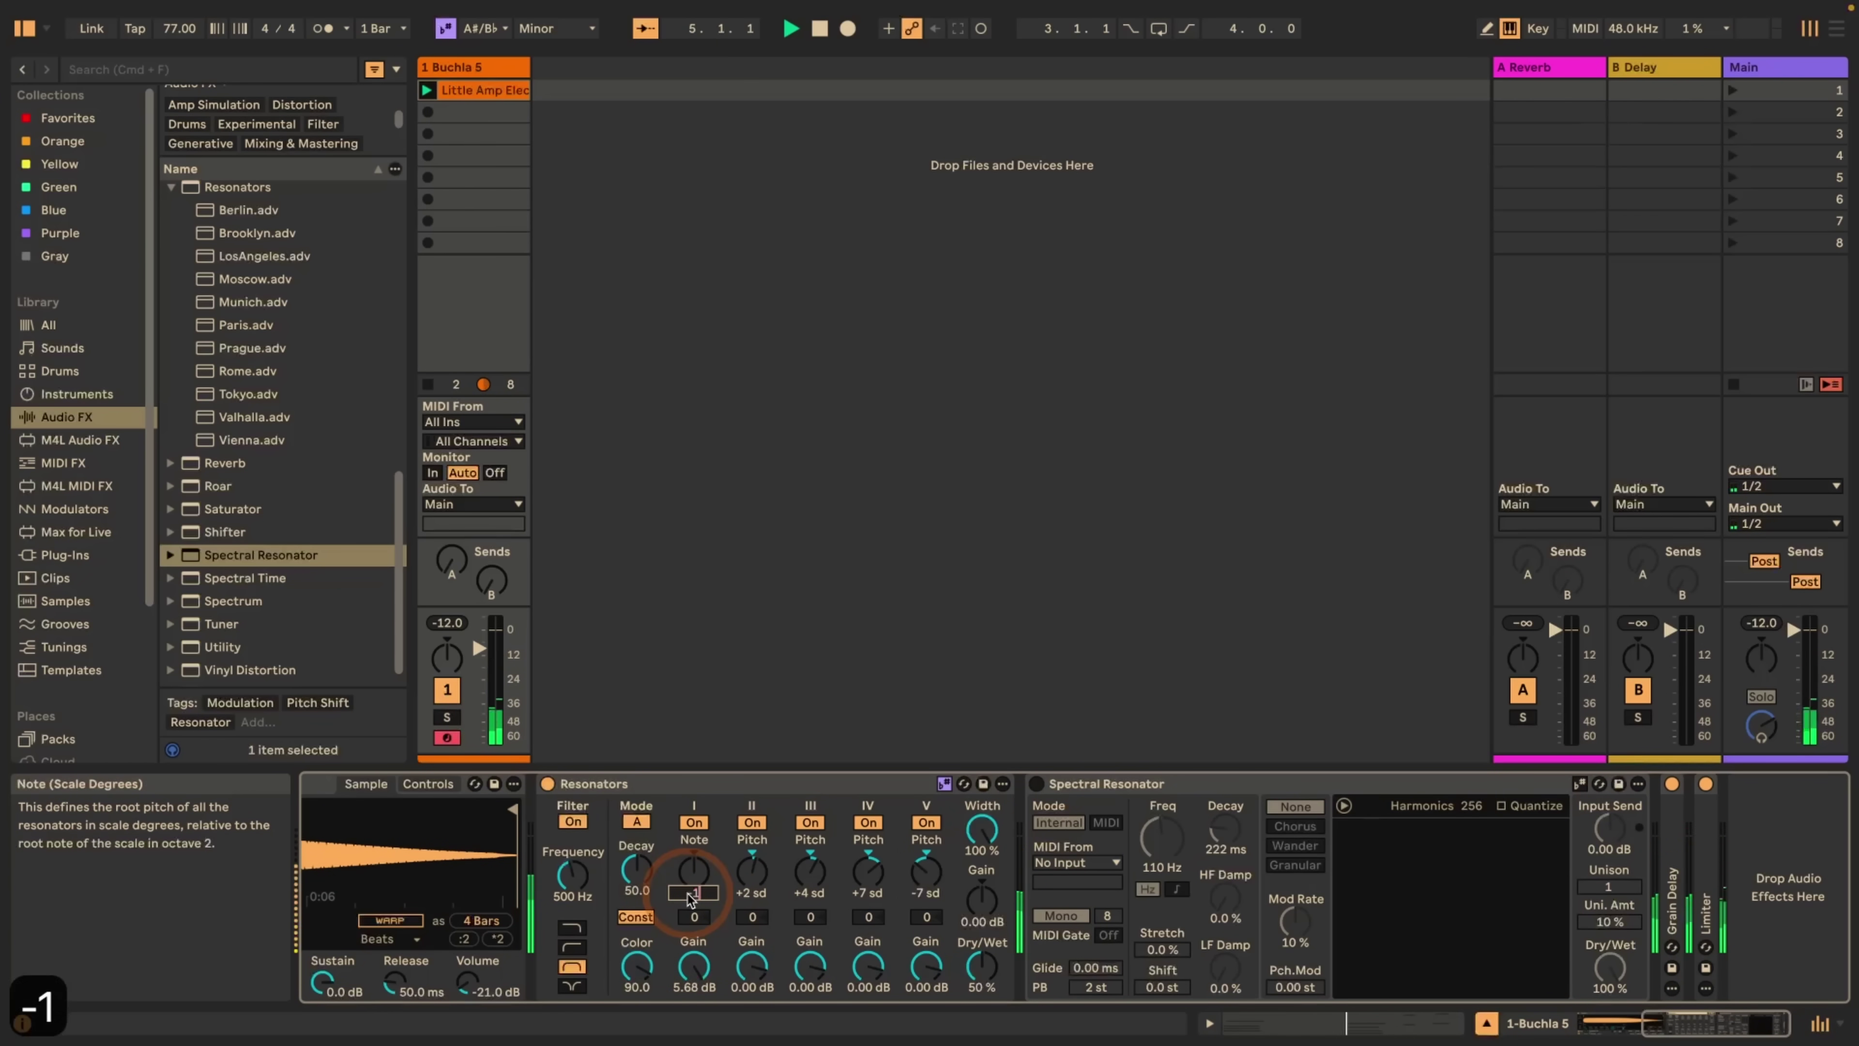
key(Return)
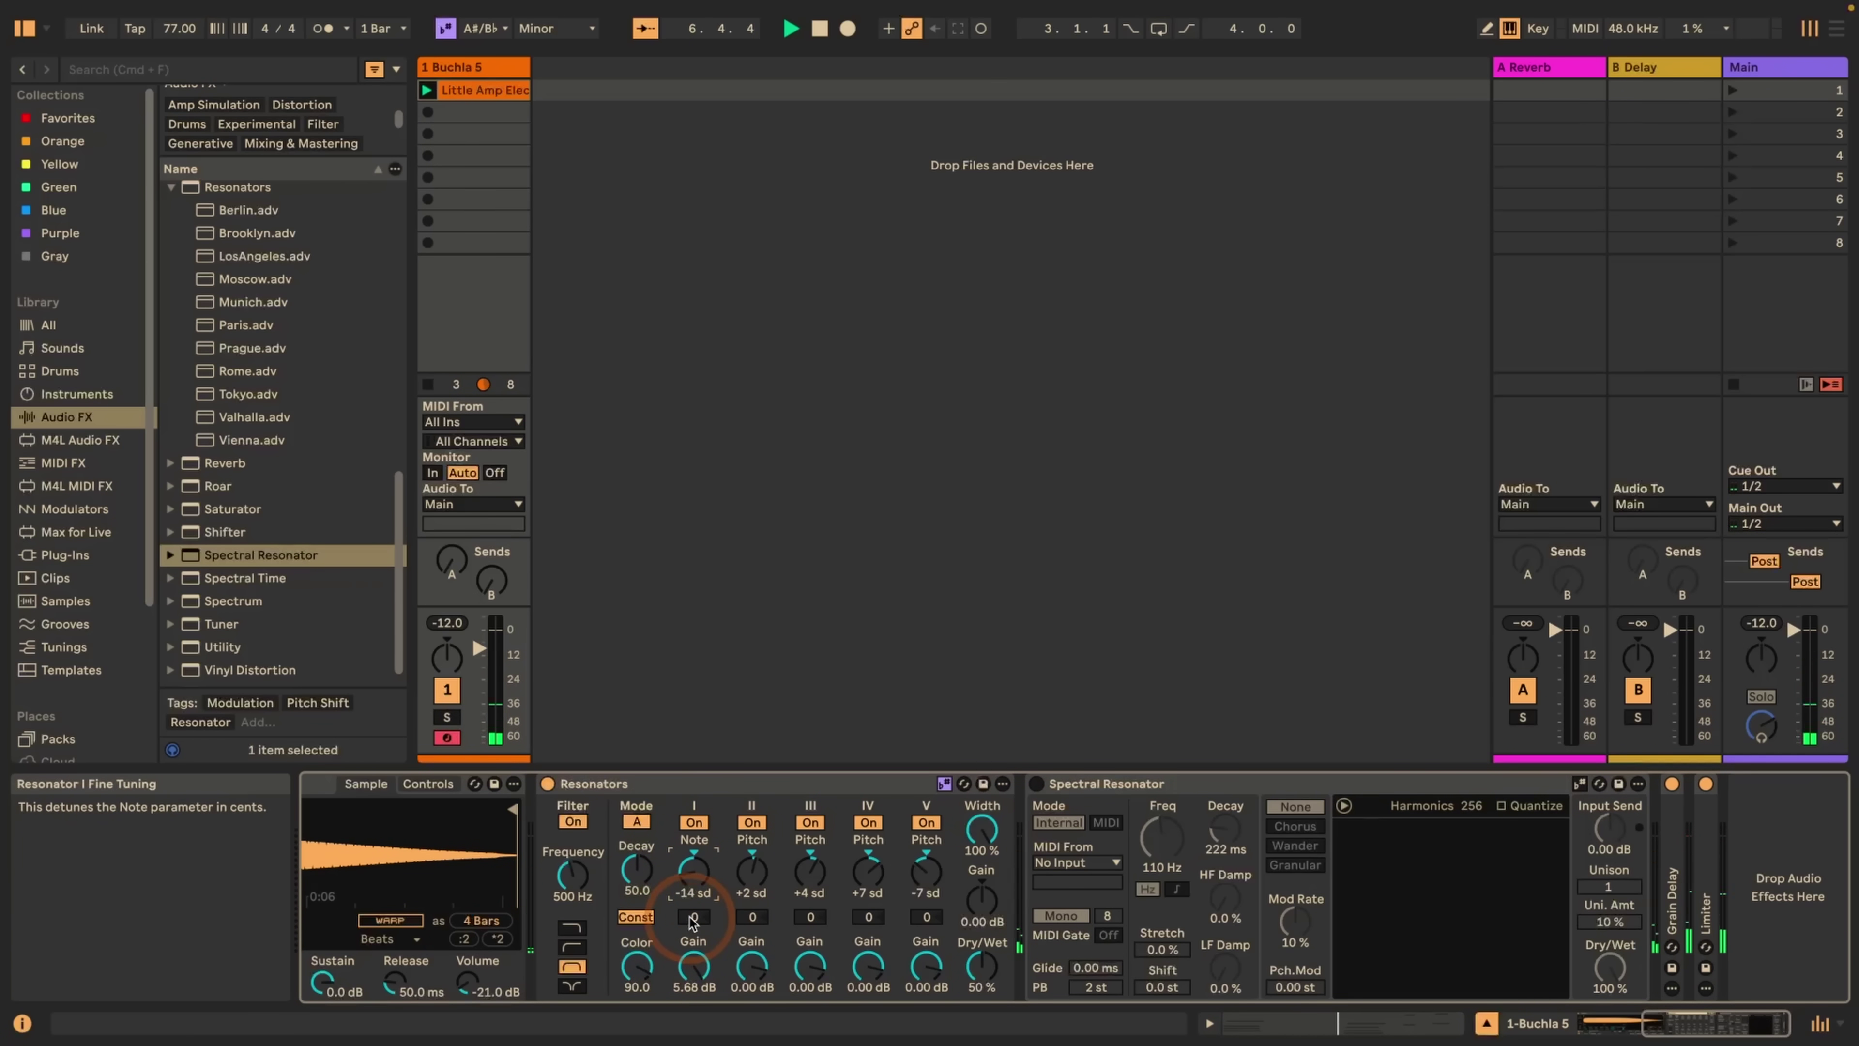
drag(981, 967, 982, 964)
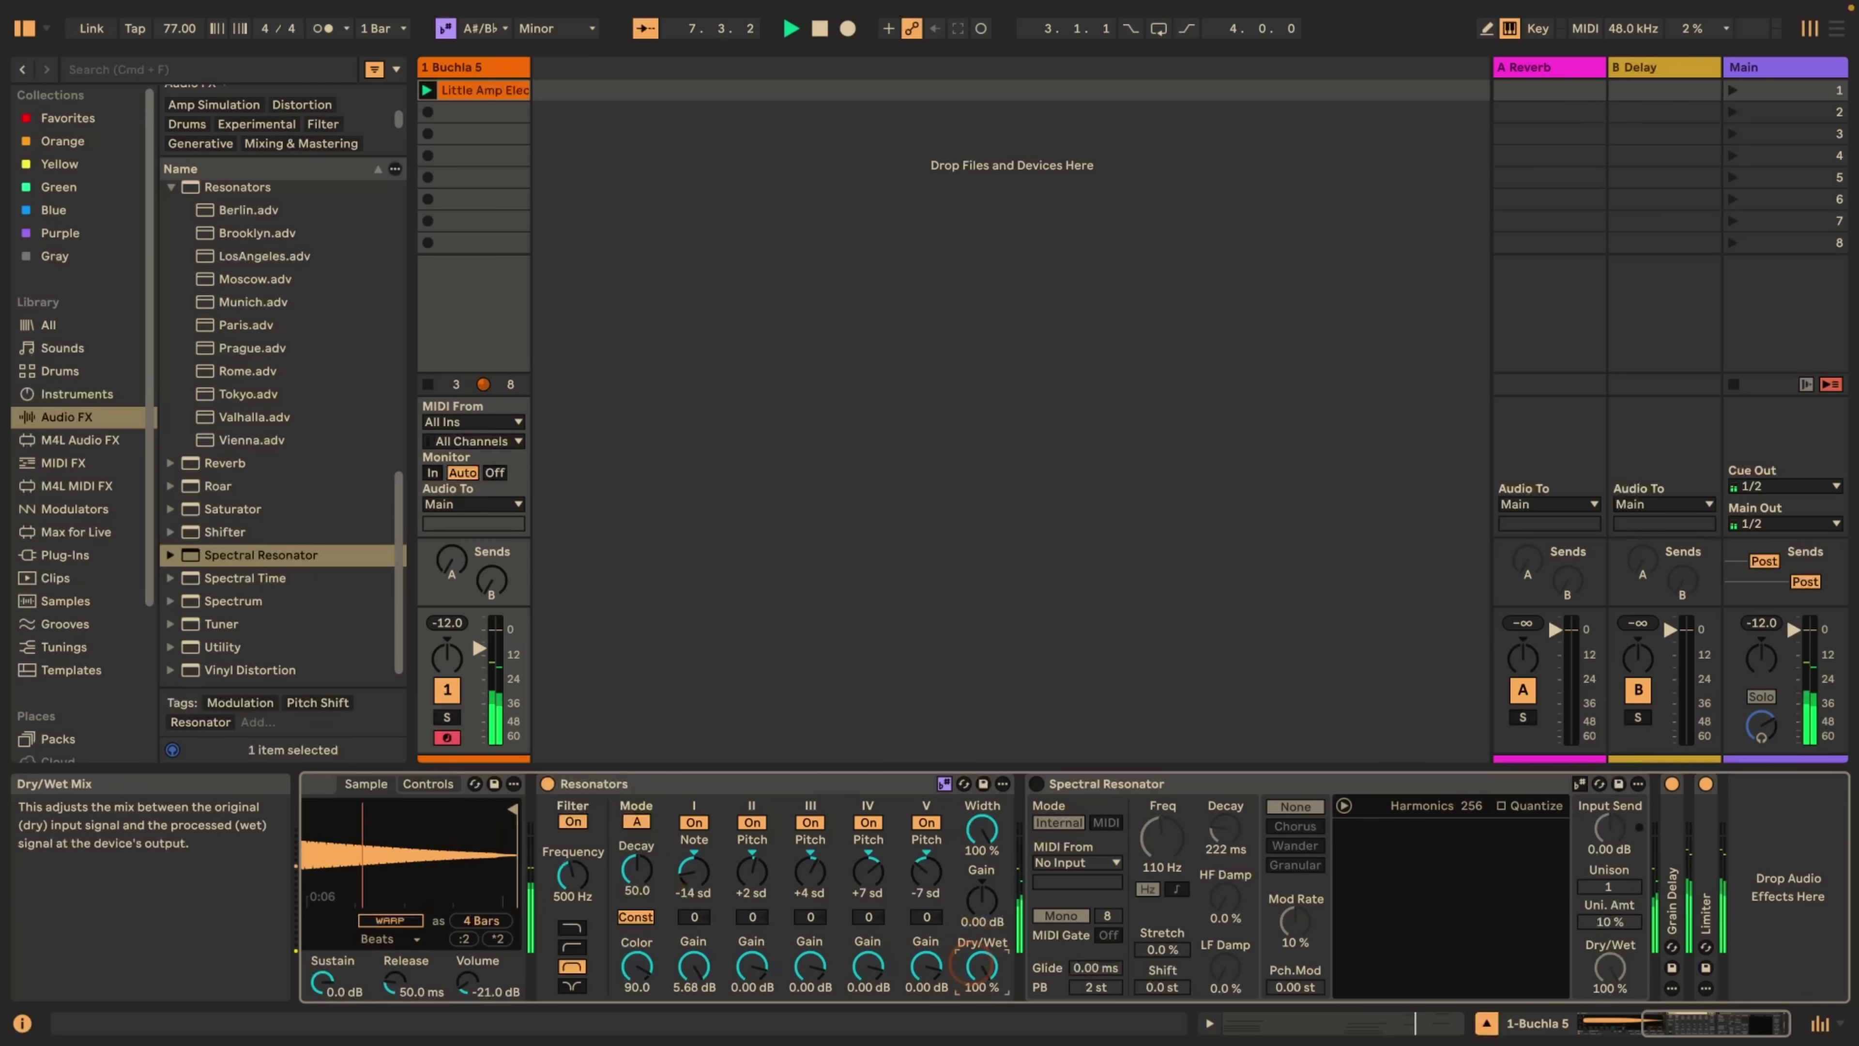
click(974, 971)
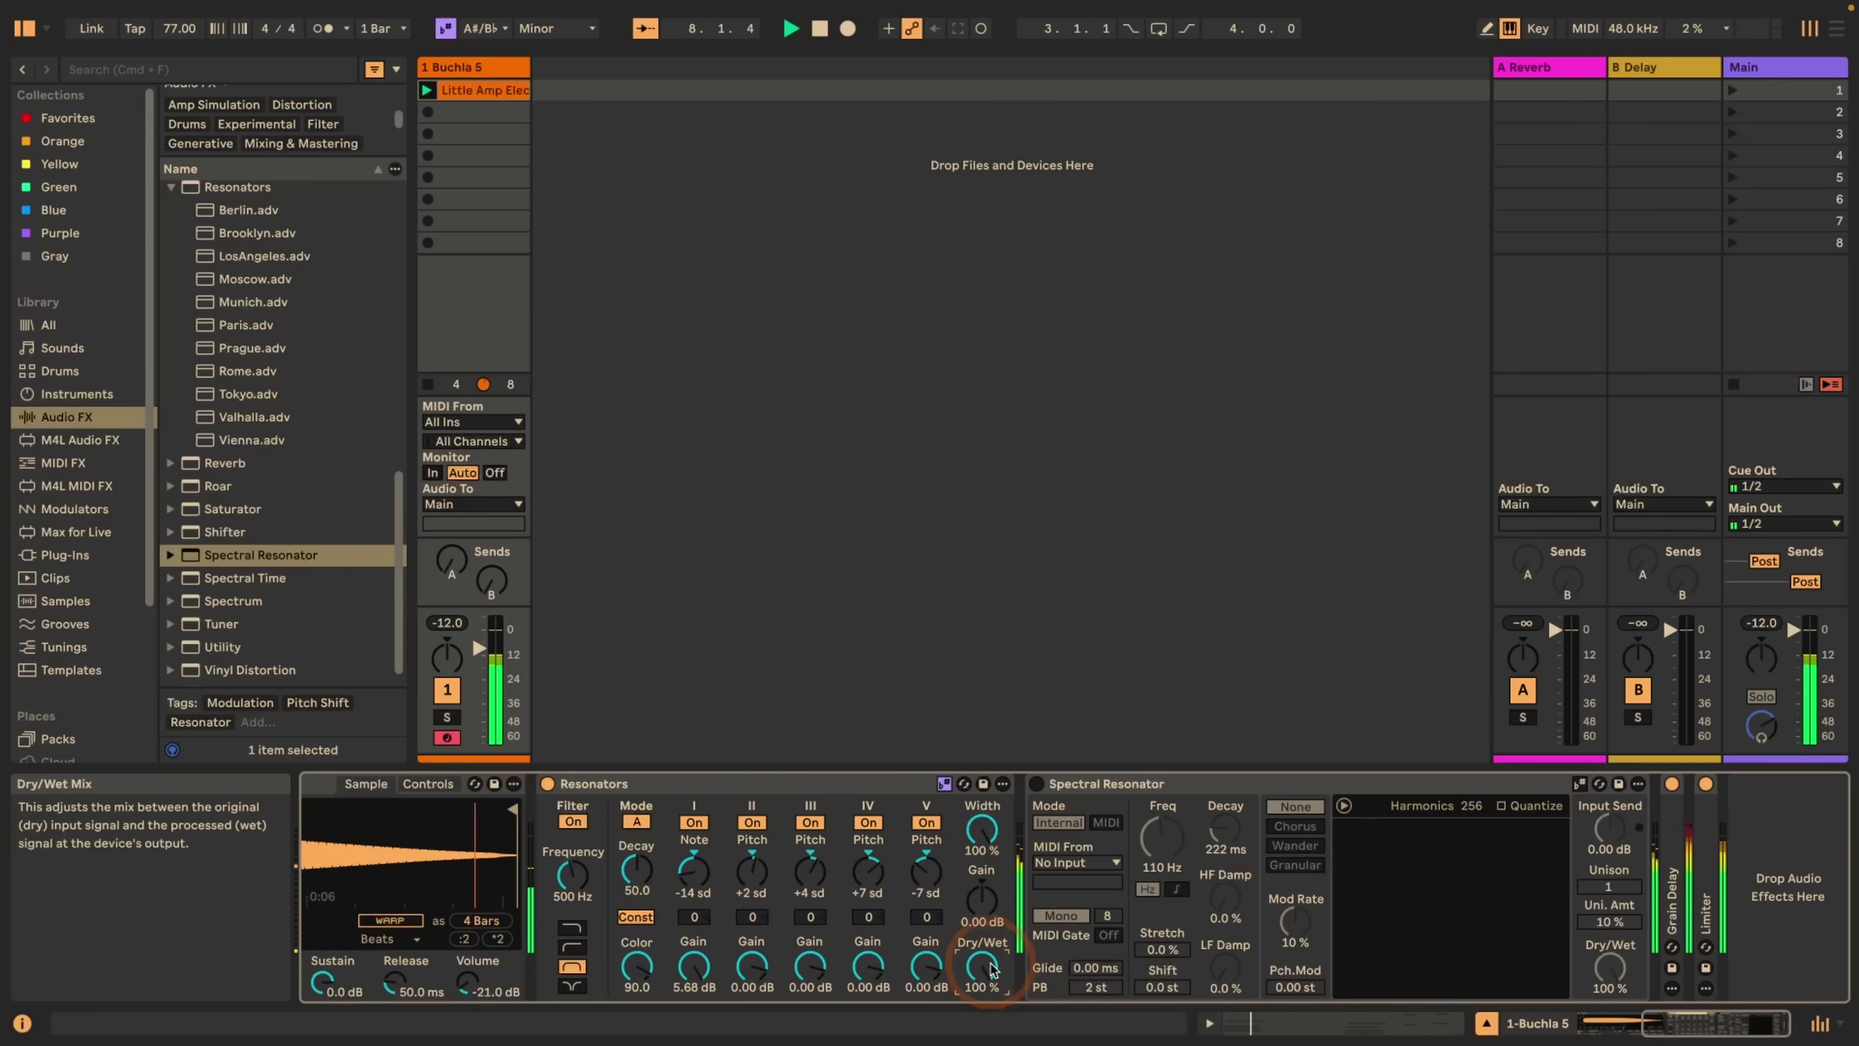
key(Delete)
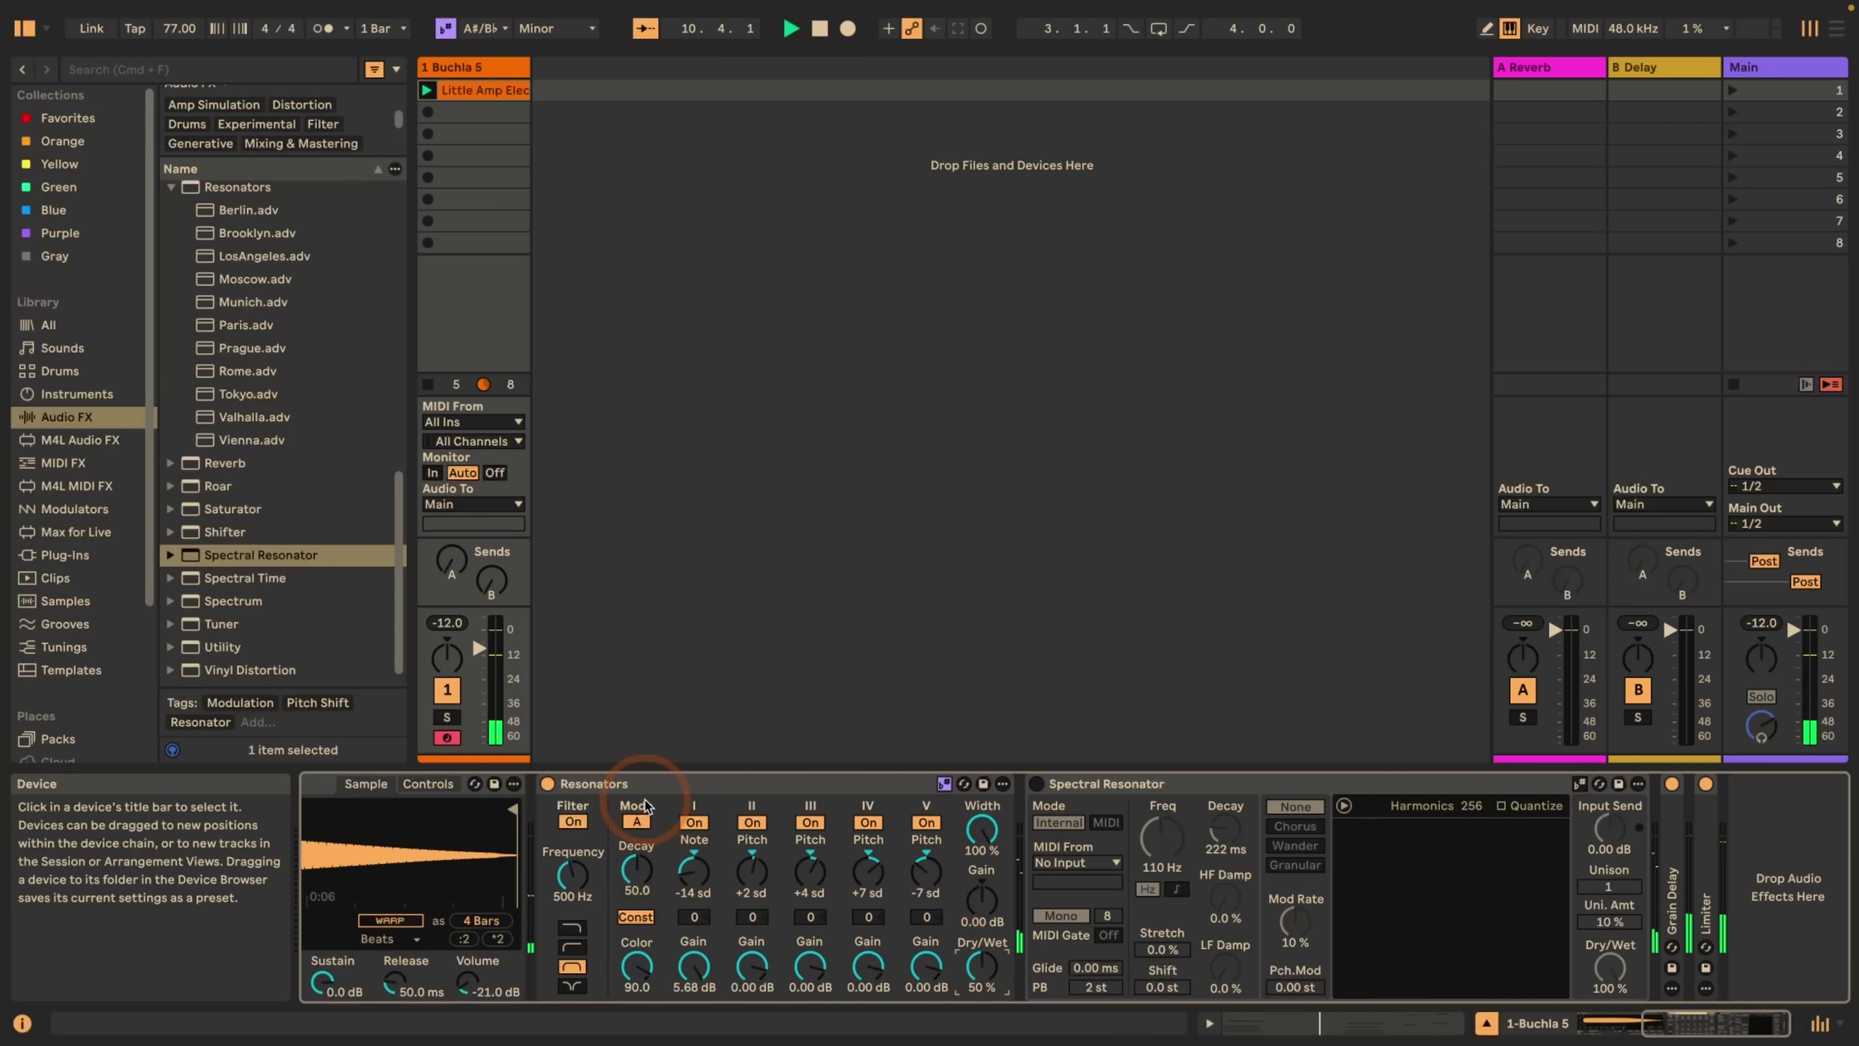
- Turn off and fold up Resonators, then switch on Spectral Resonator
click(546, 785)
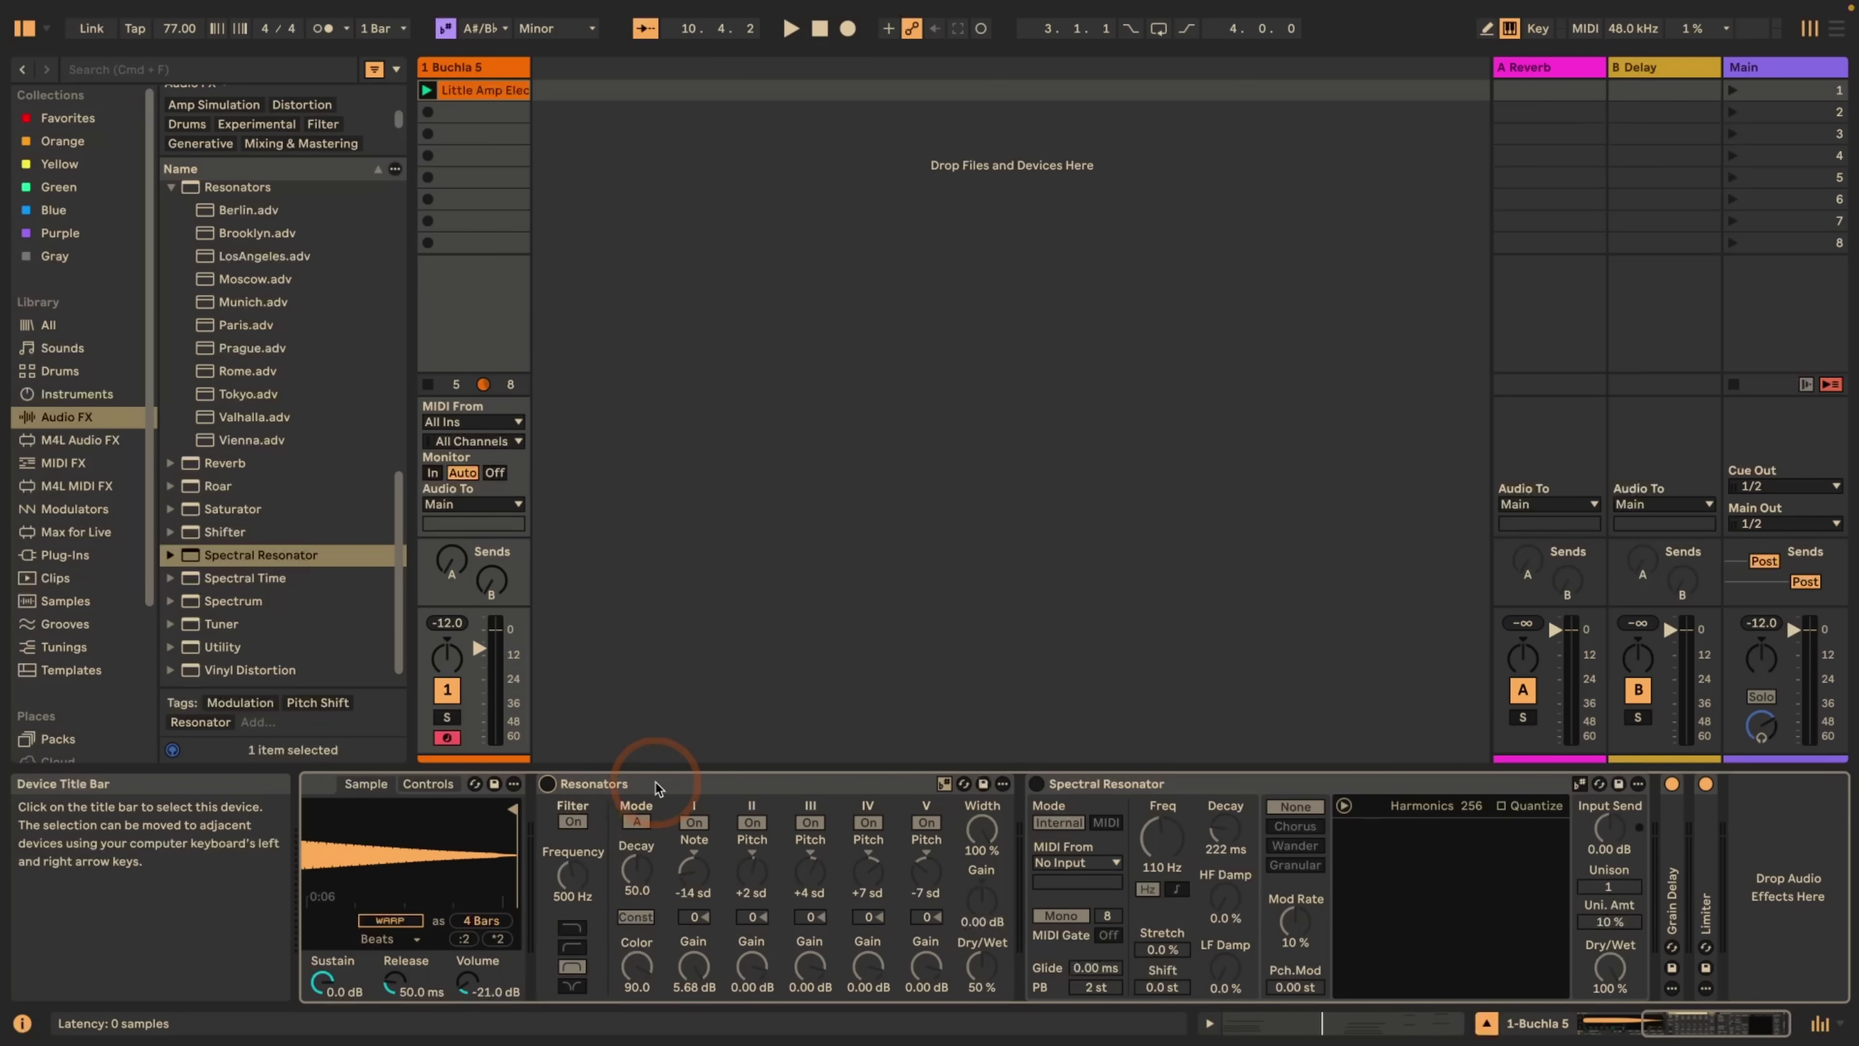
double_click(673, 791)
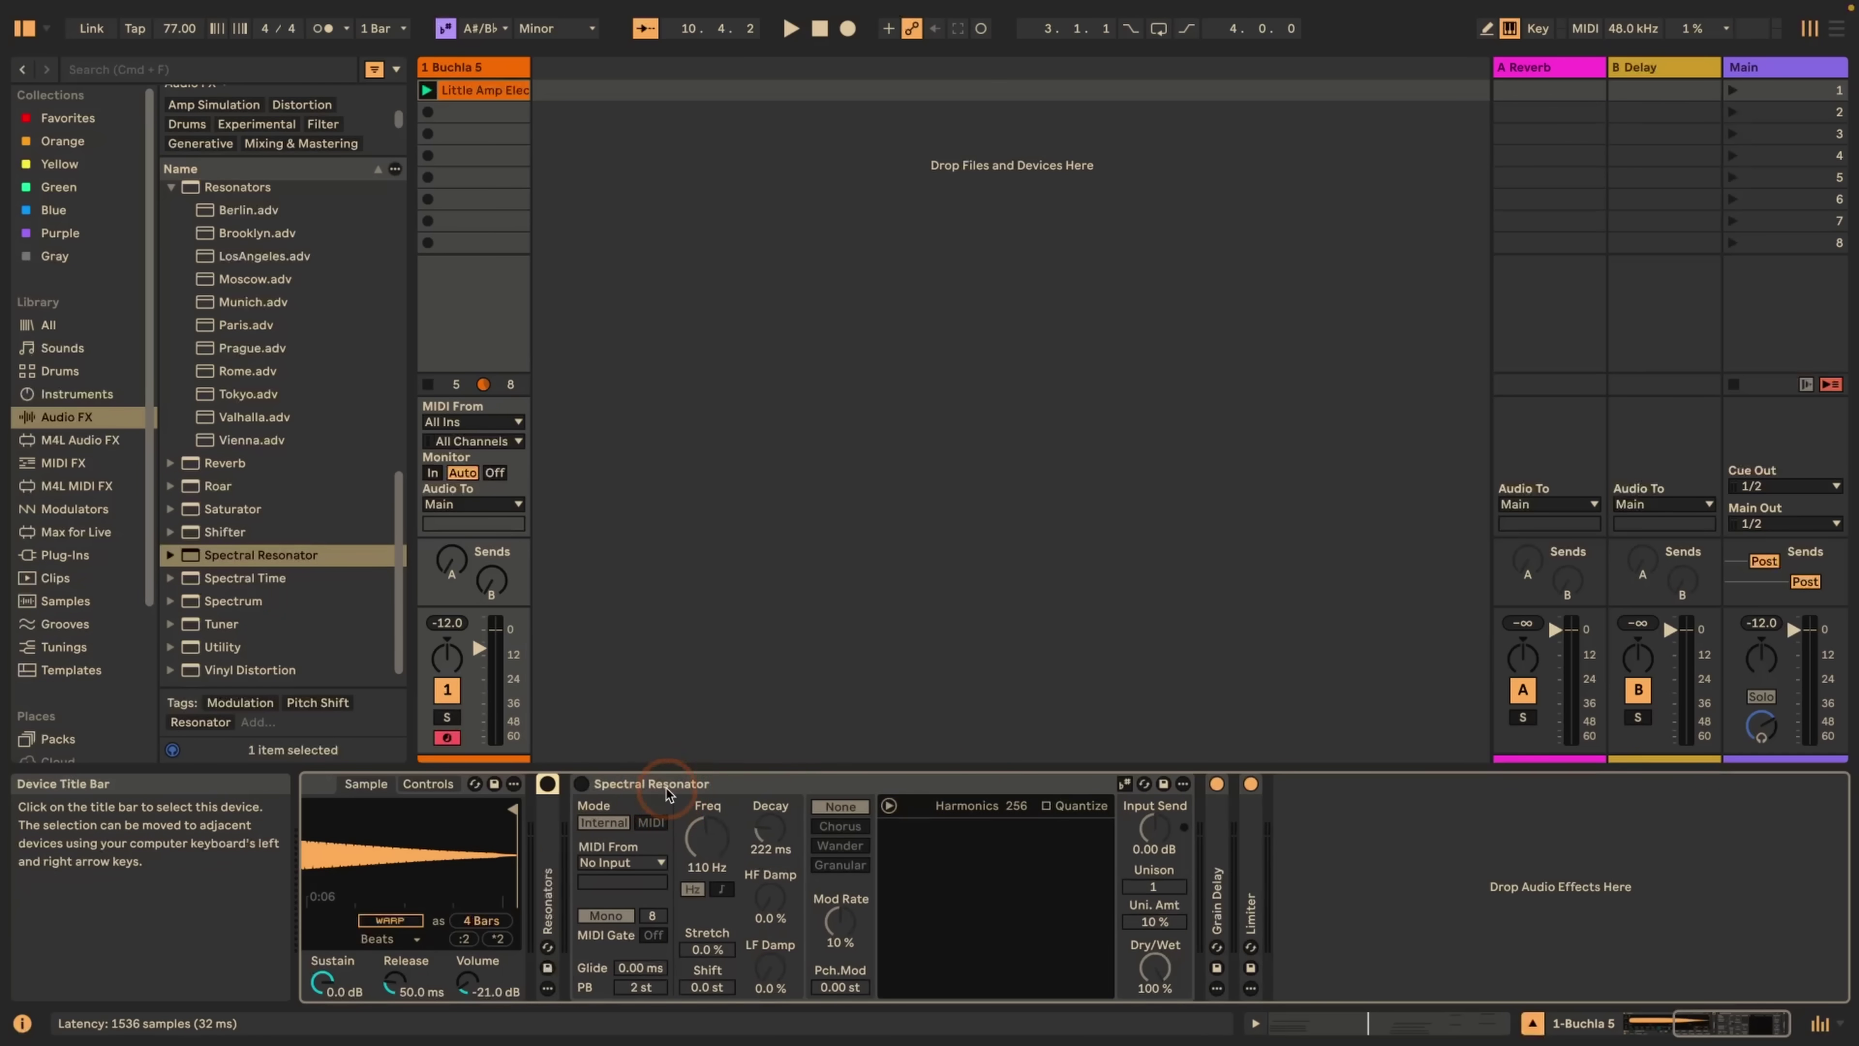
click(581, 783)
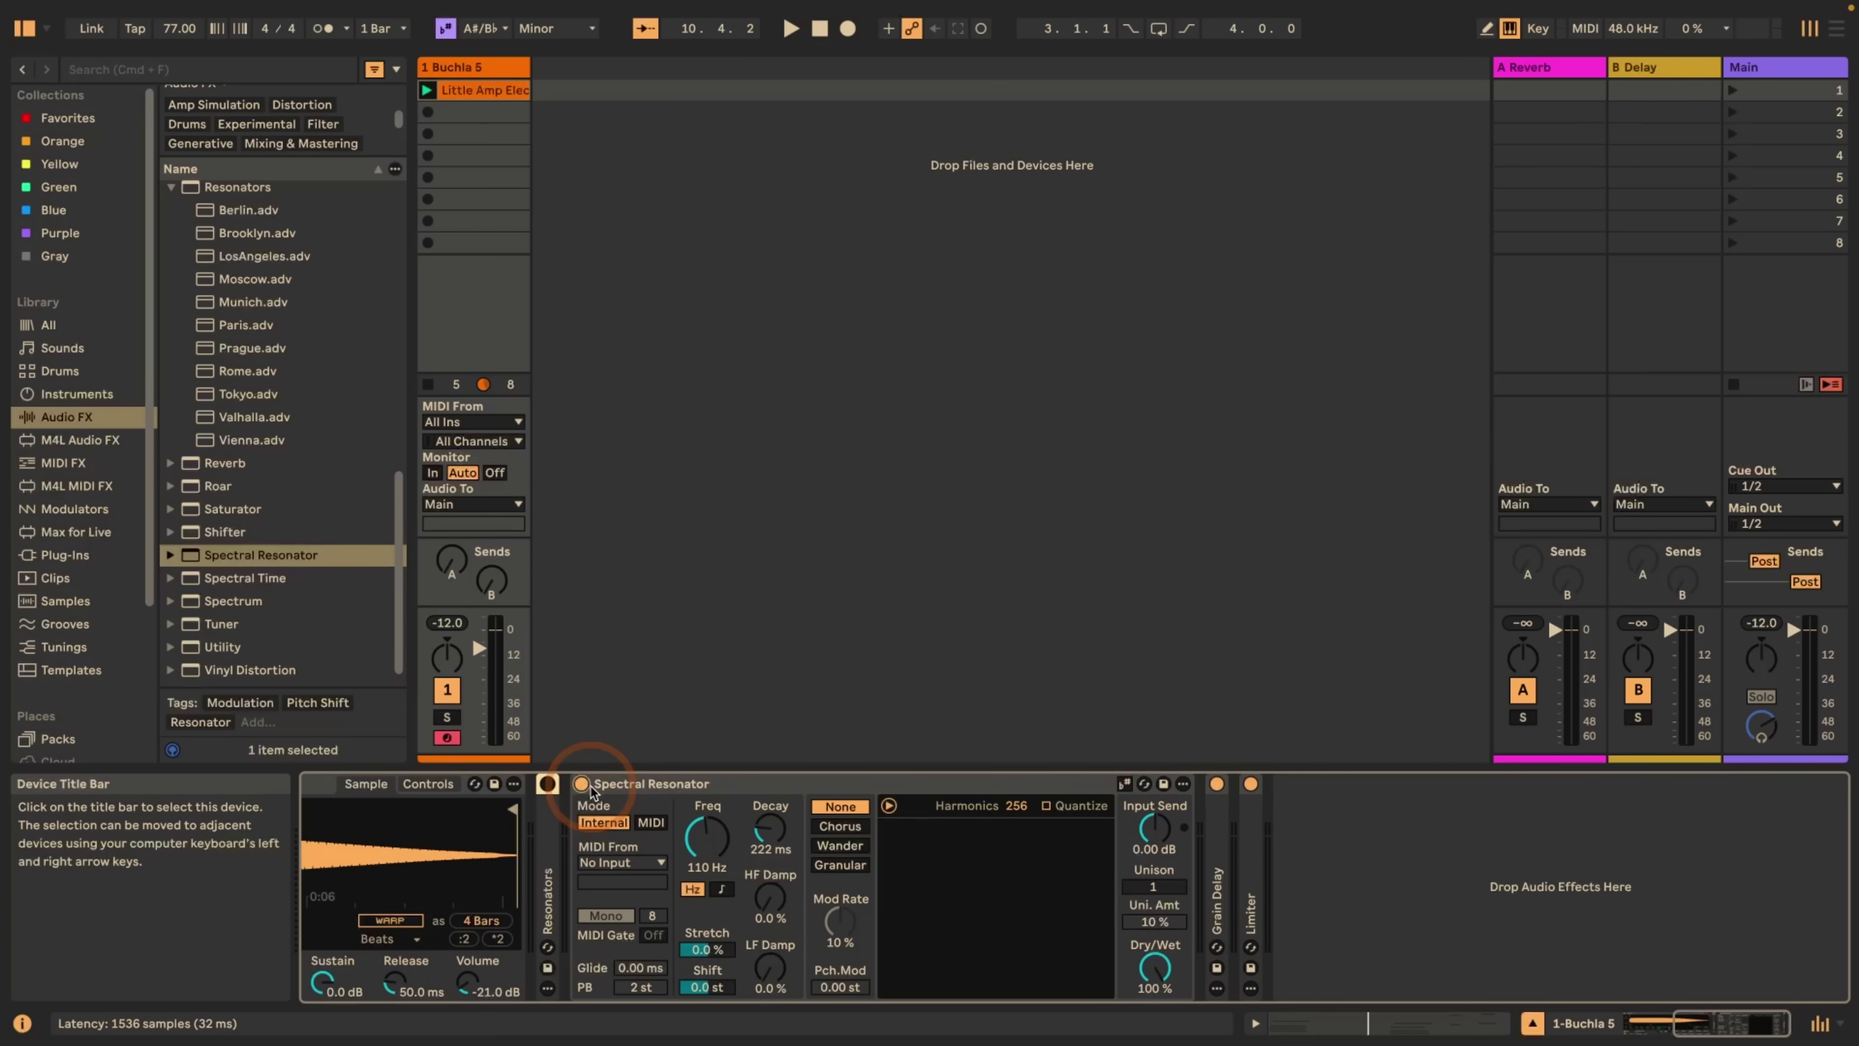
- Set Spectral Resonator's Freq to note mode and enable Use Current Scale
click(722, 890)
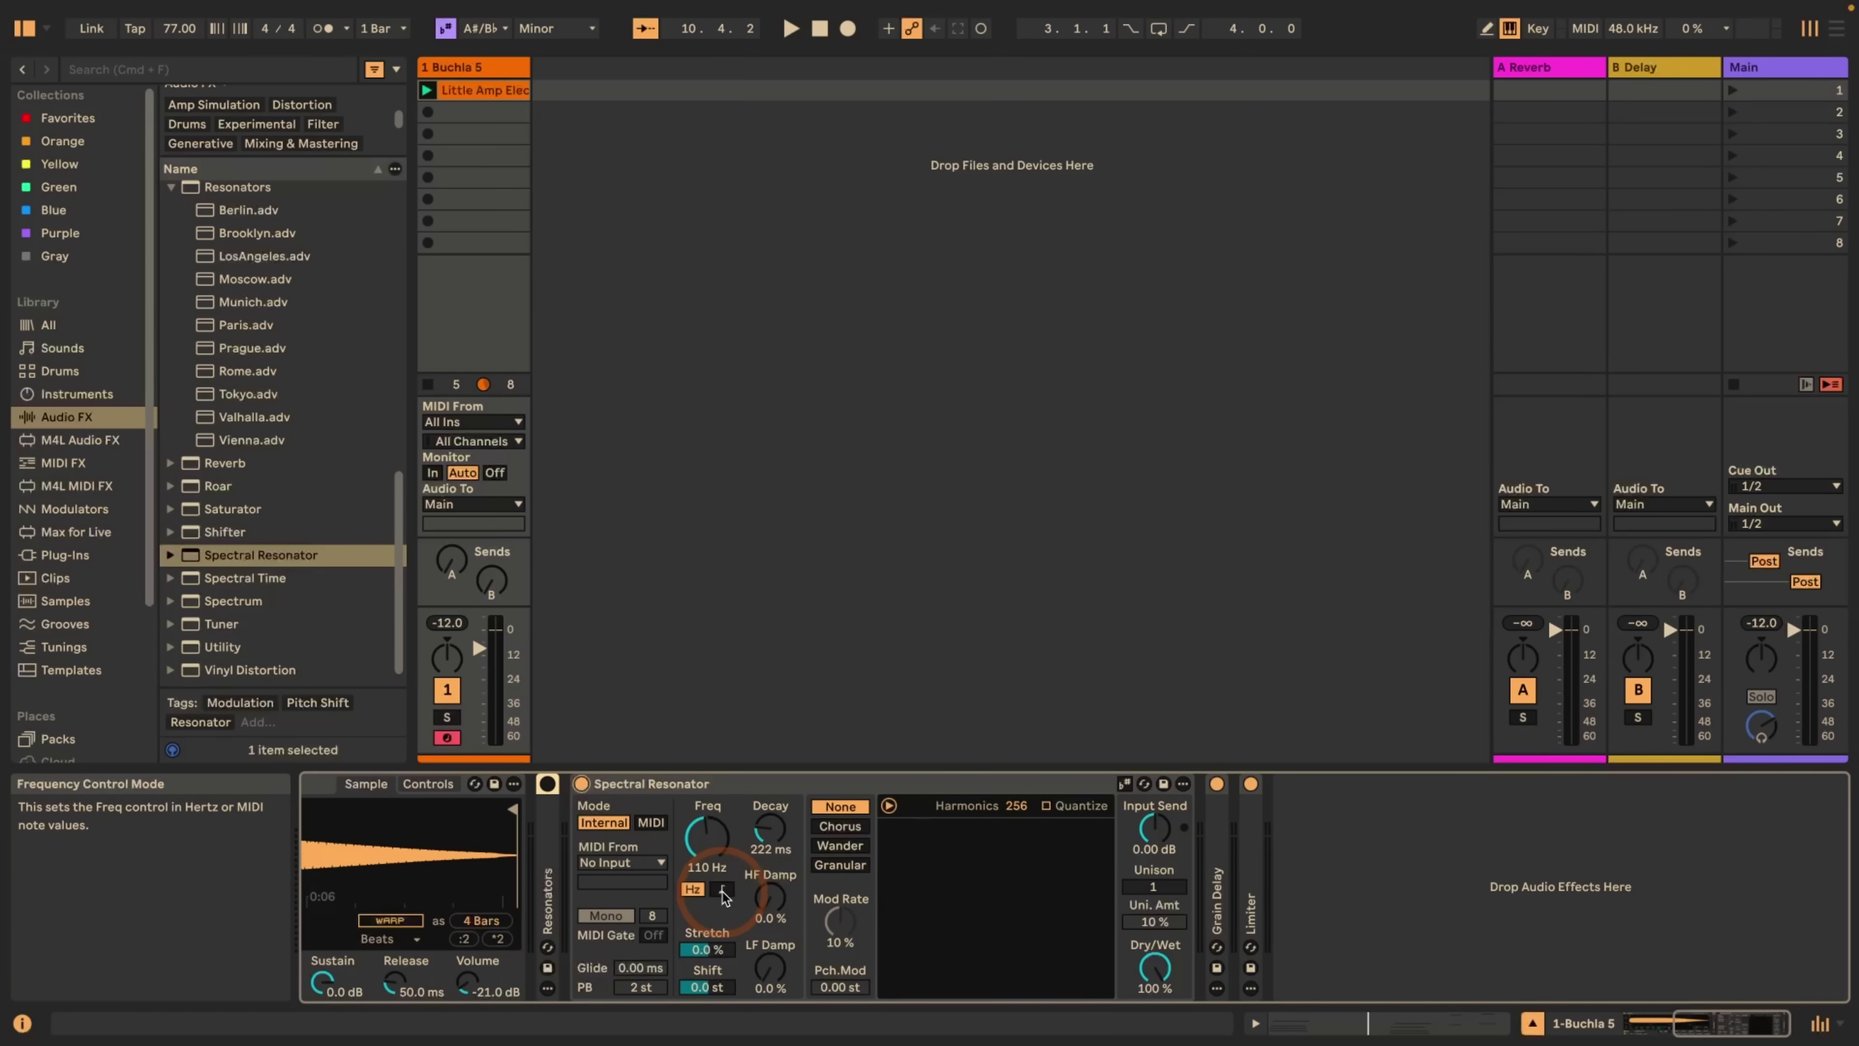
click(722, 890)
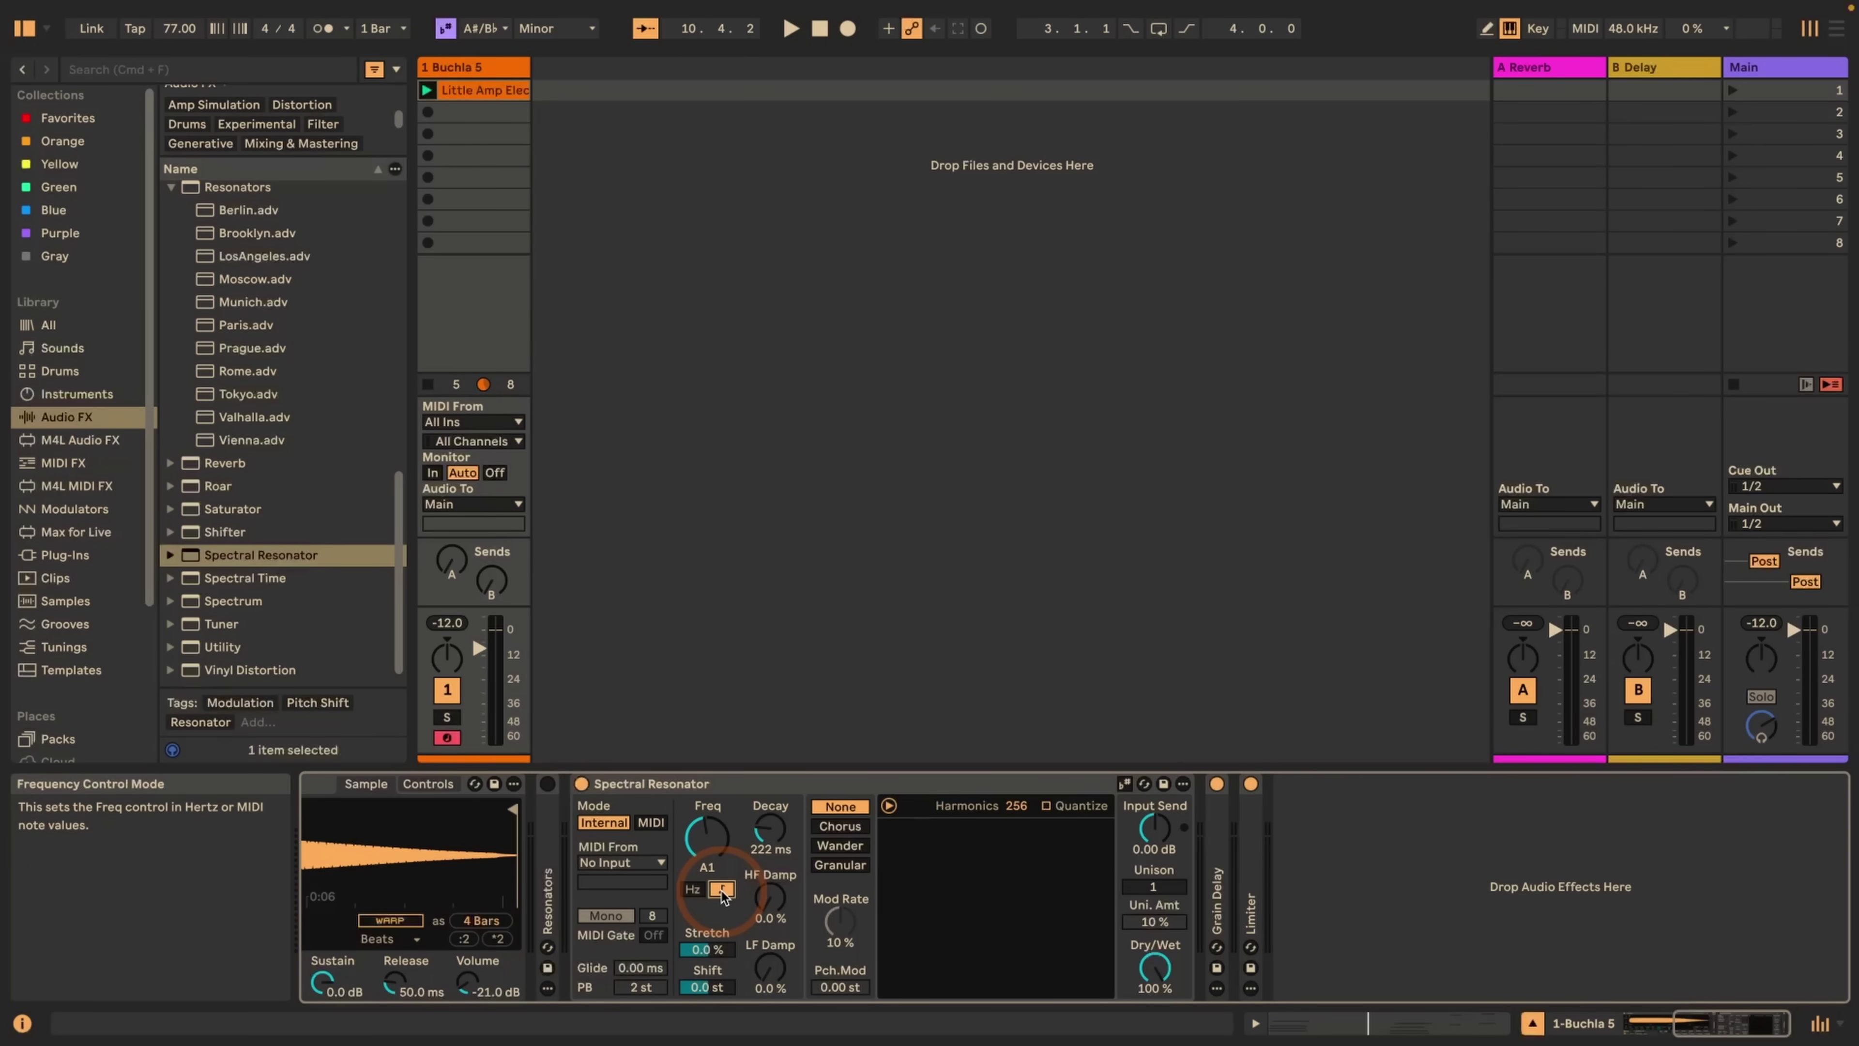
click(707, 790)
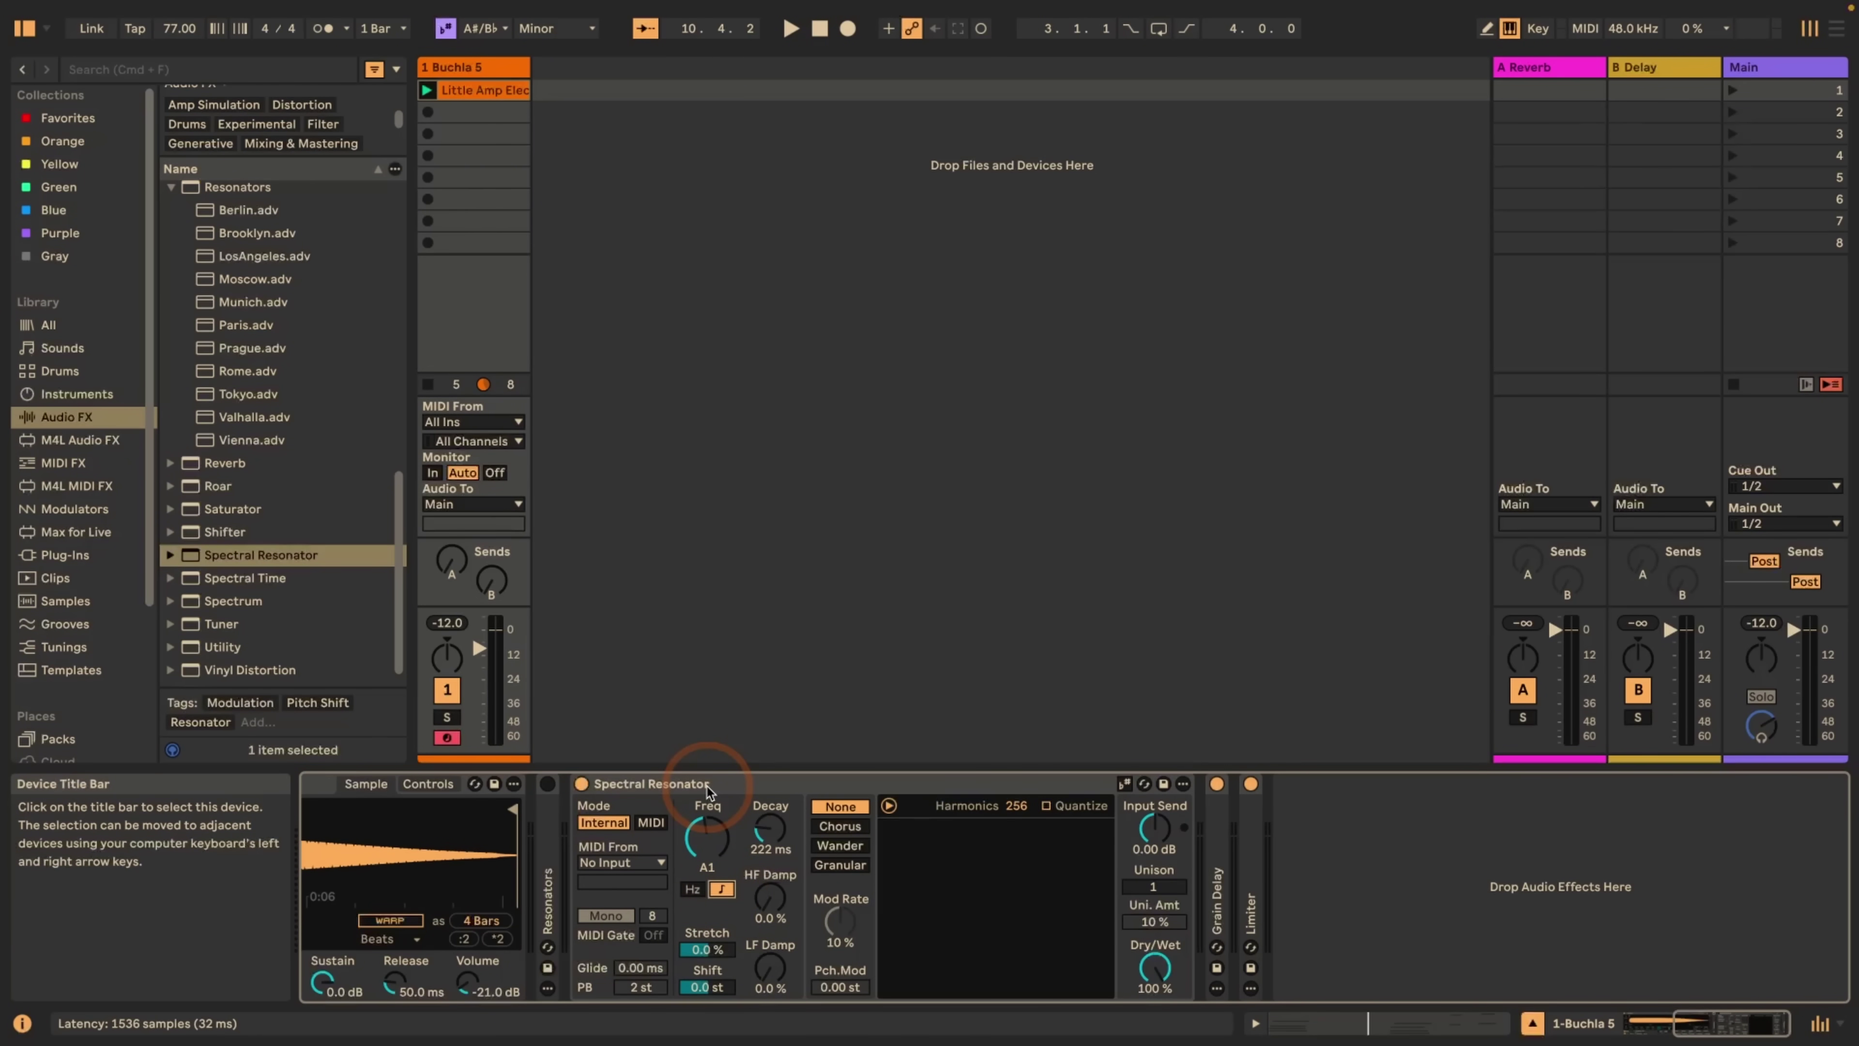
key(space)
key(space)
click(708, 854)
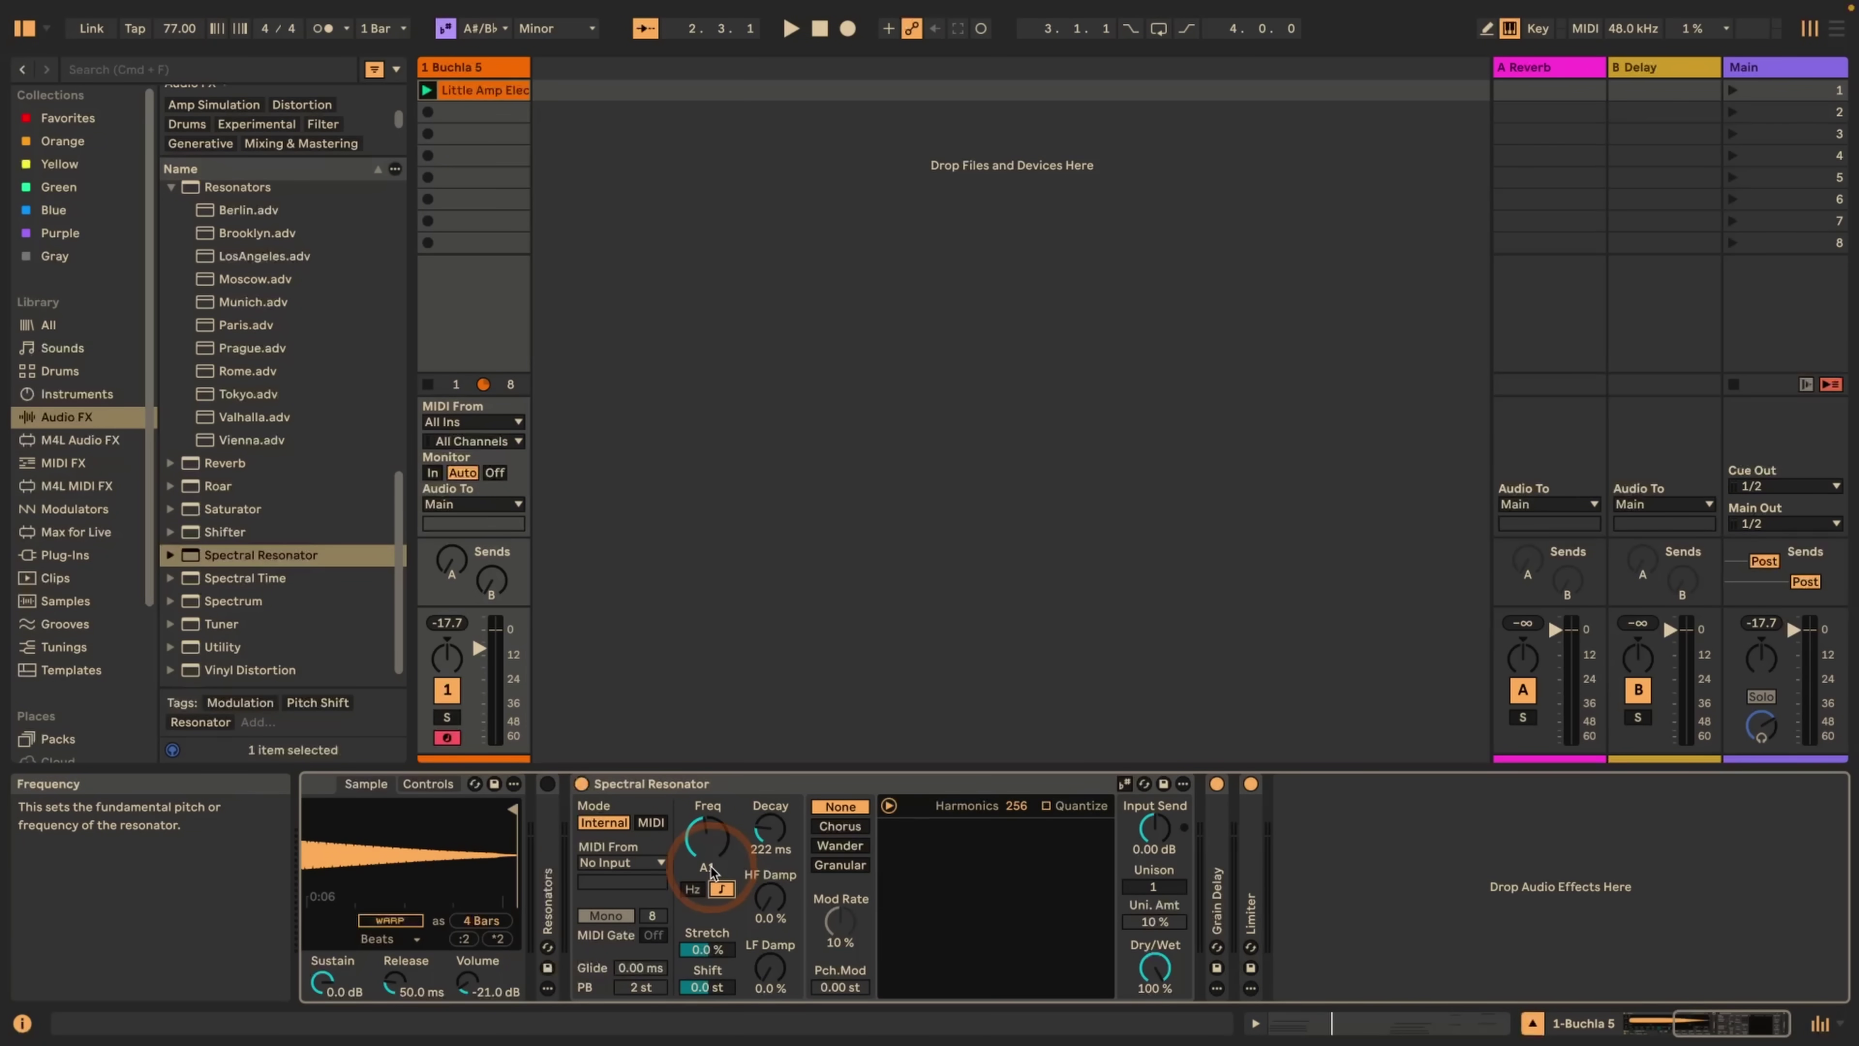
click(1124, 783)
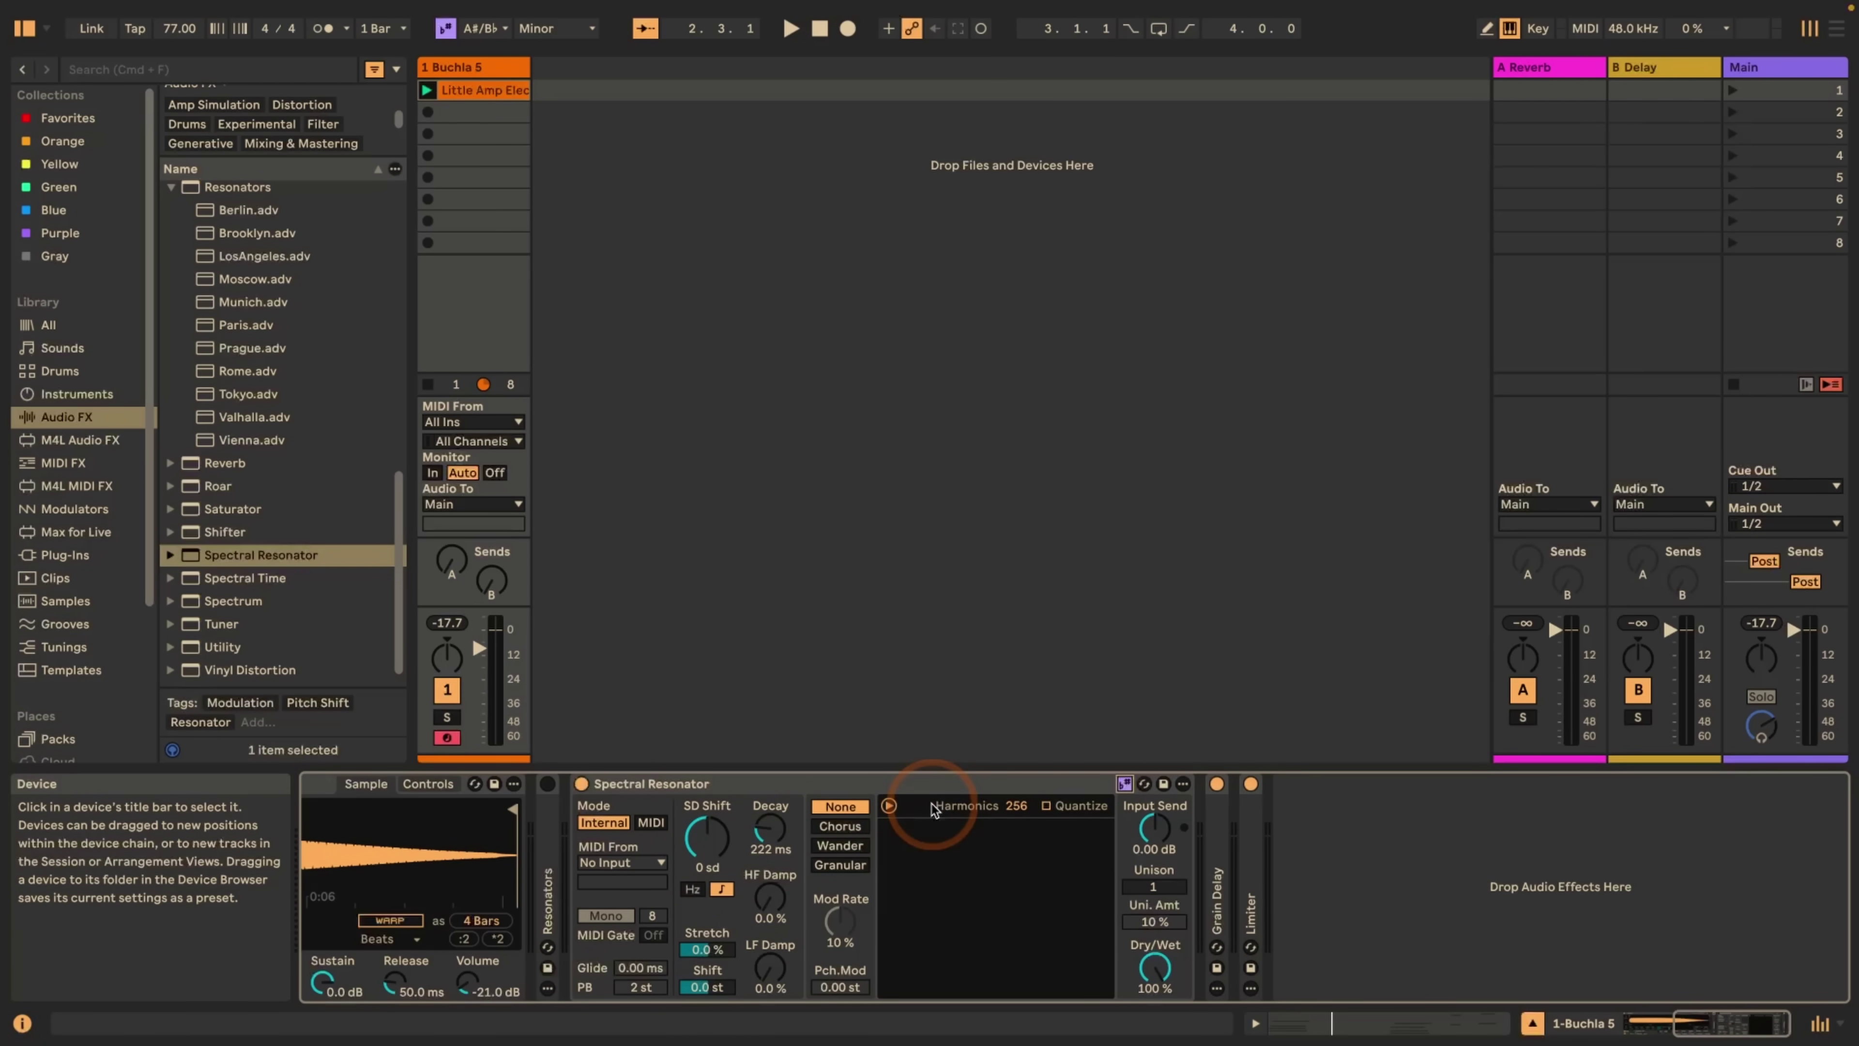
- During playback, set SD Shift to 4 sd and choose Chorus harmonic modulation
key(space)
click(704, 851)
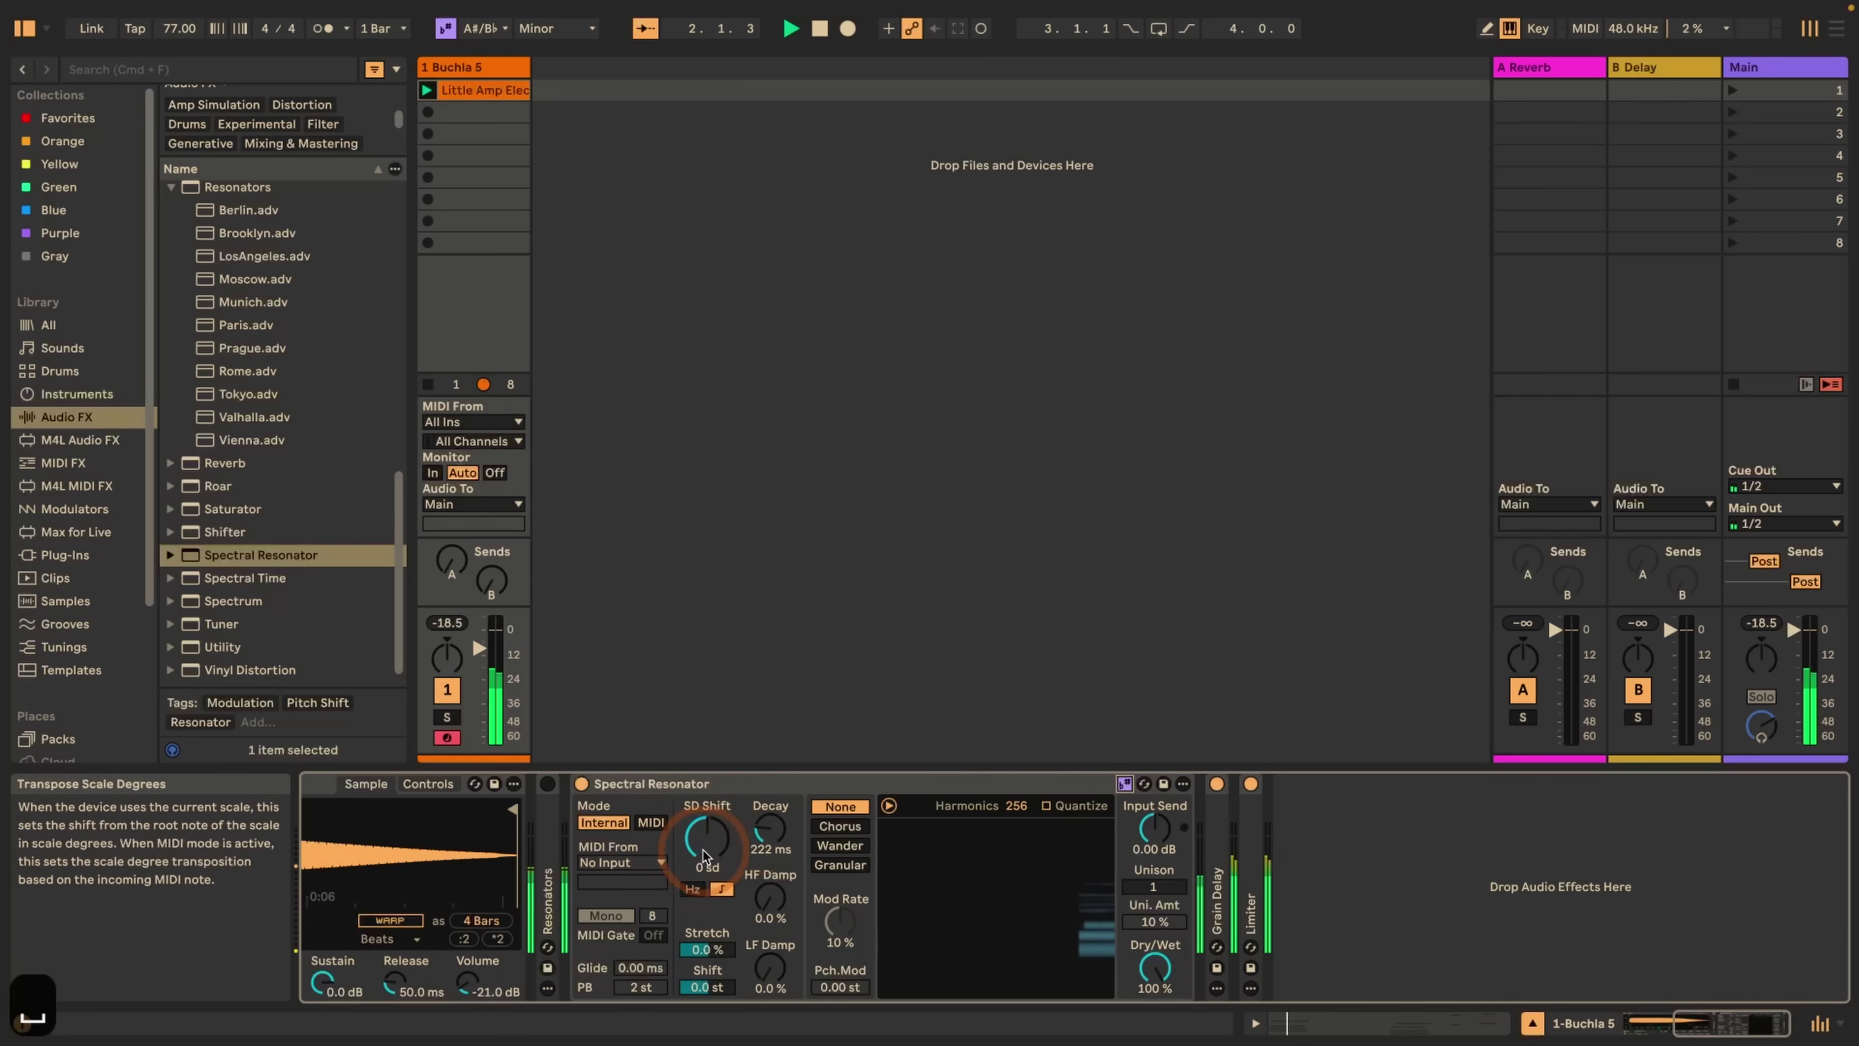
drag(704, 850, 705, 868)
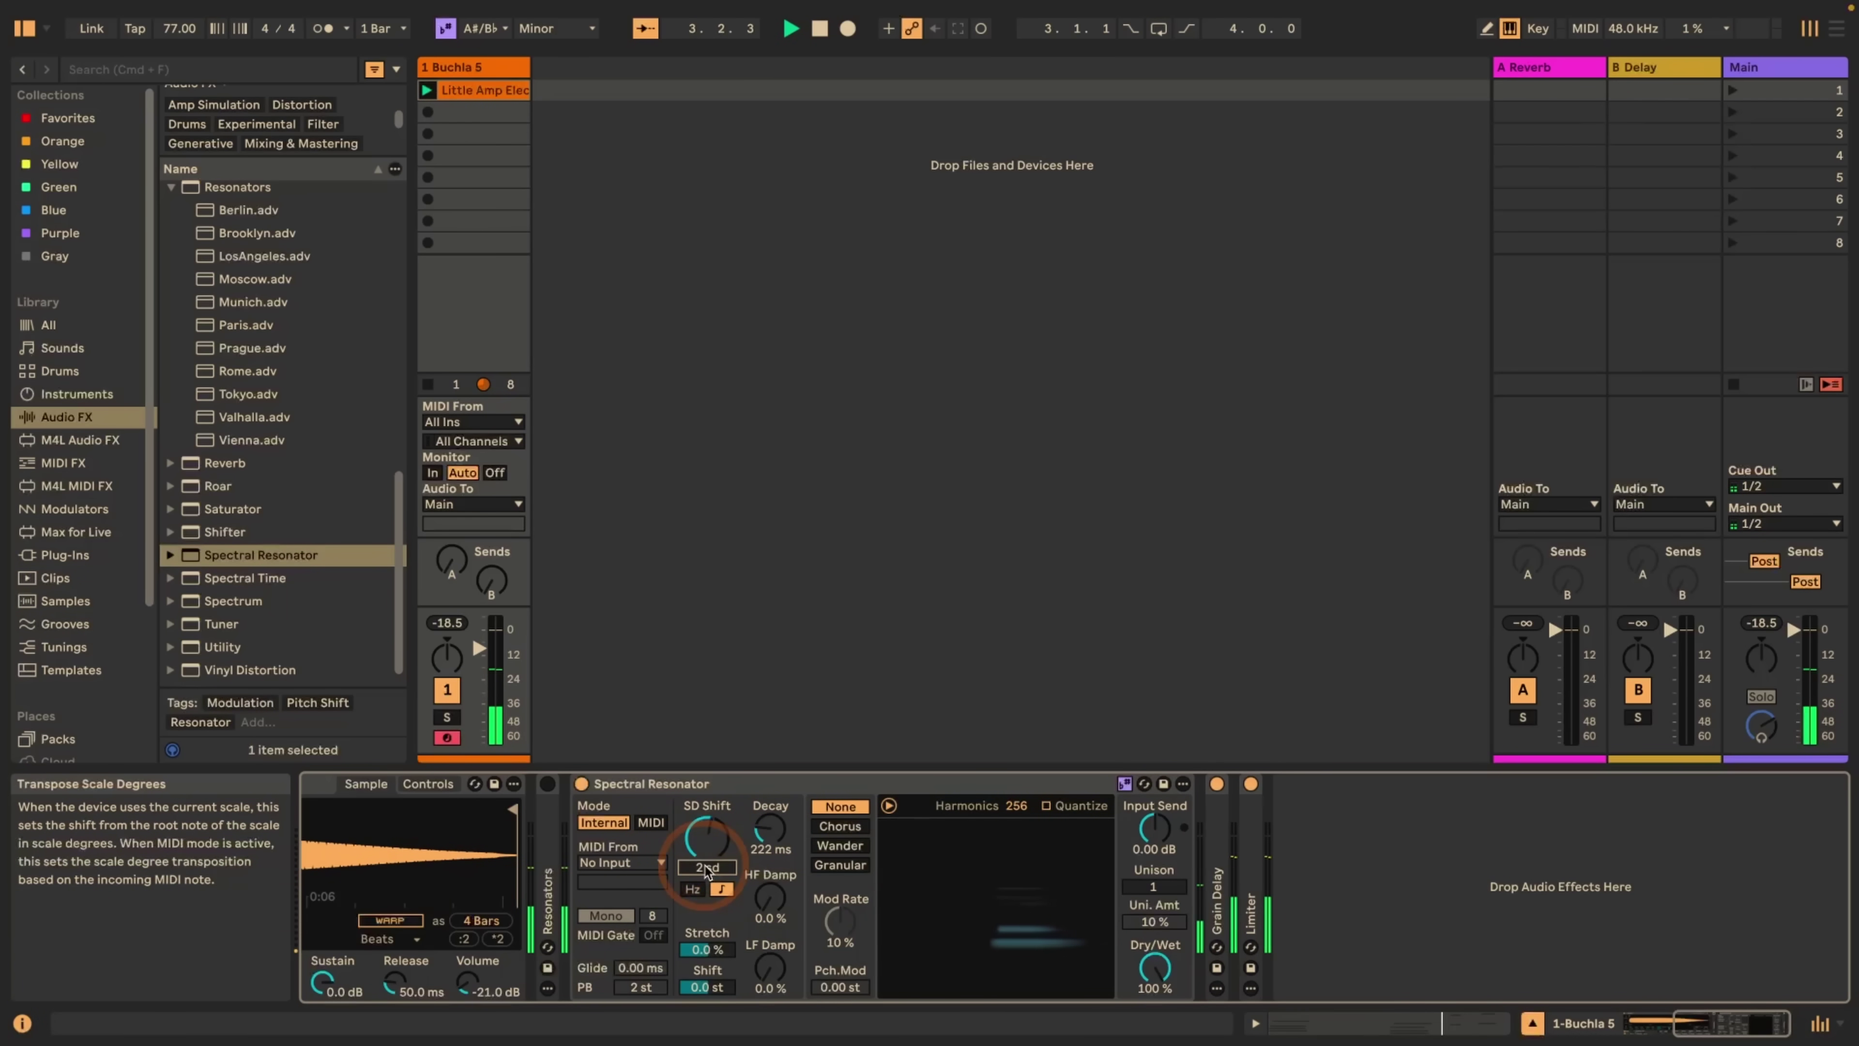
text(4)
key(Return)
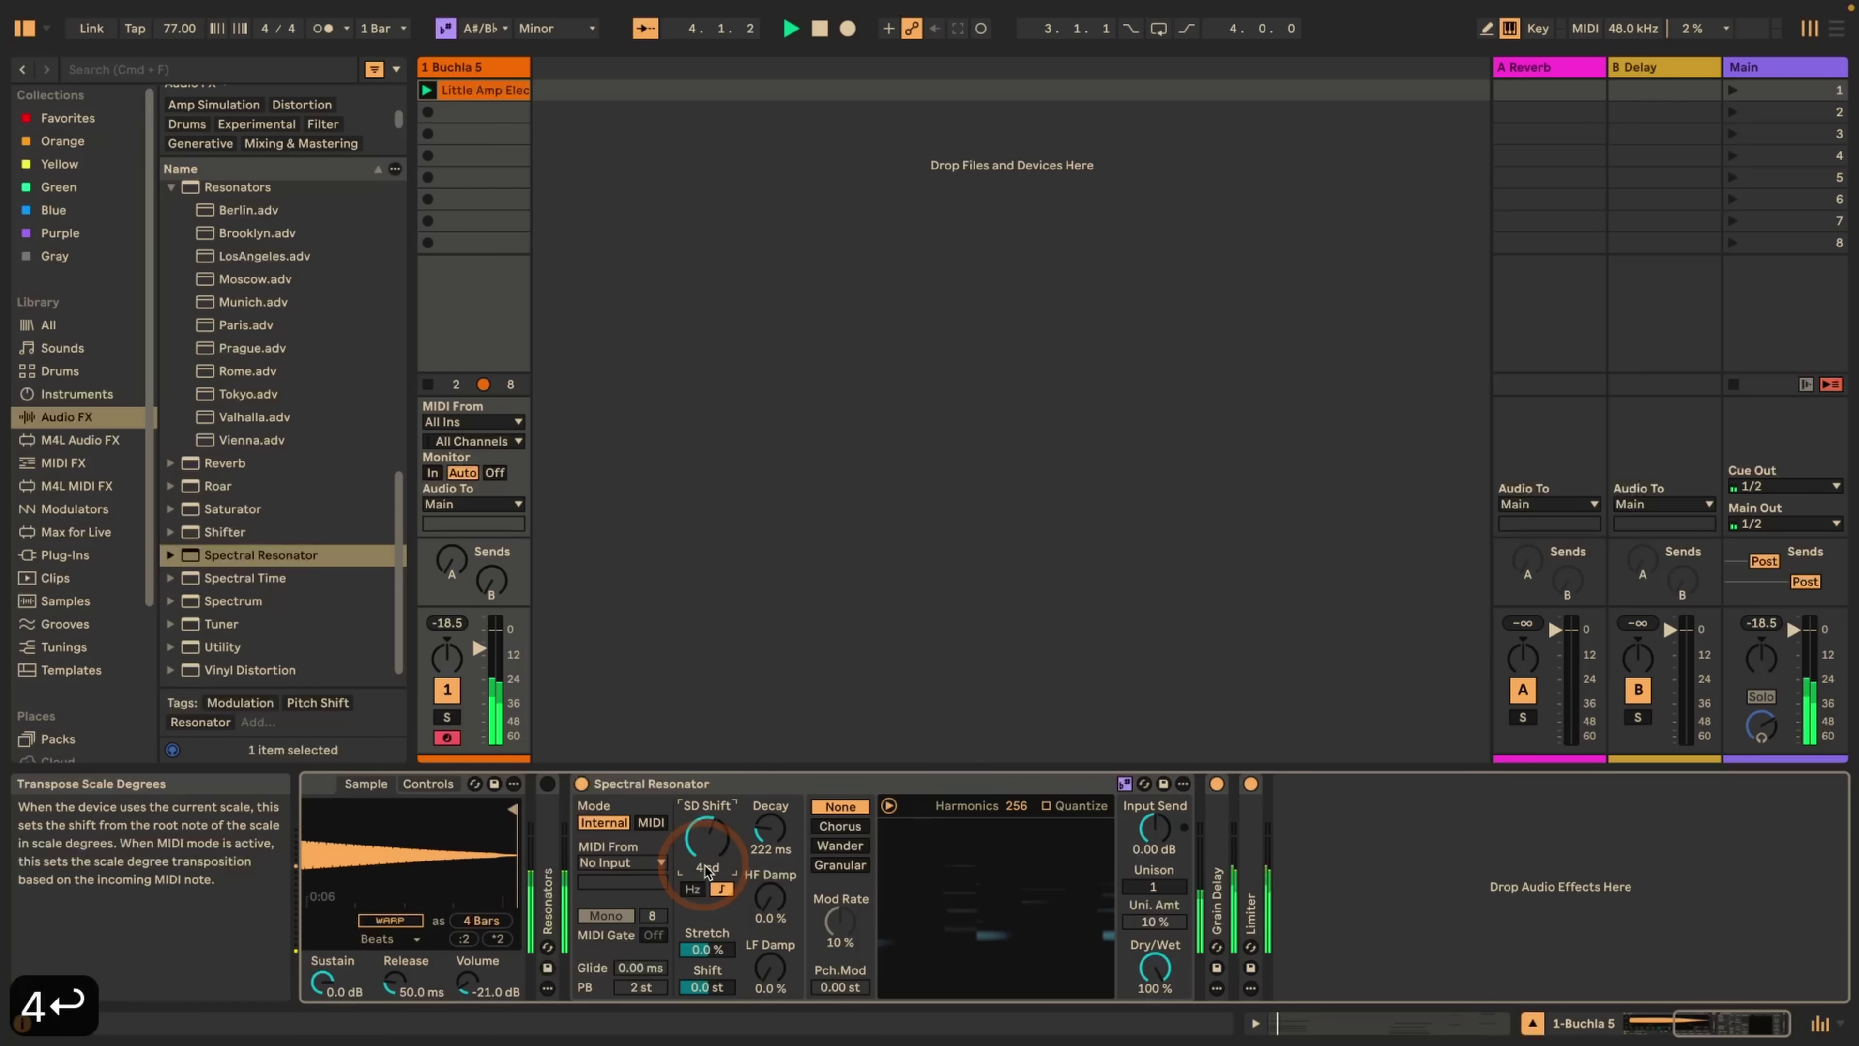
click(840, 826)
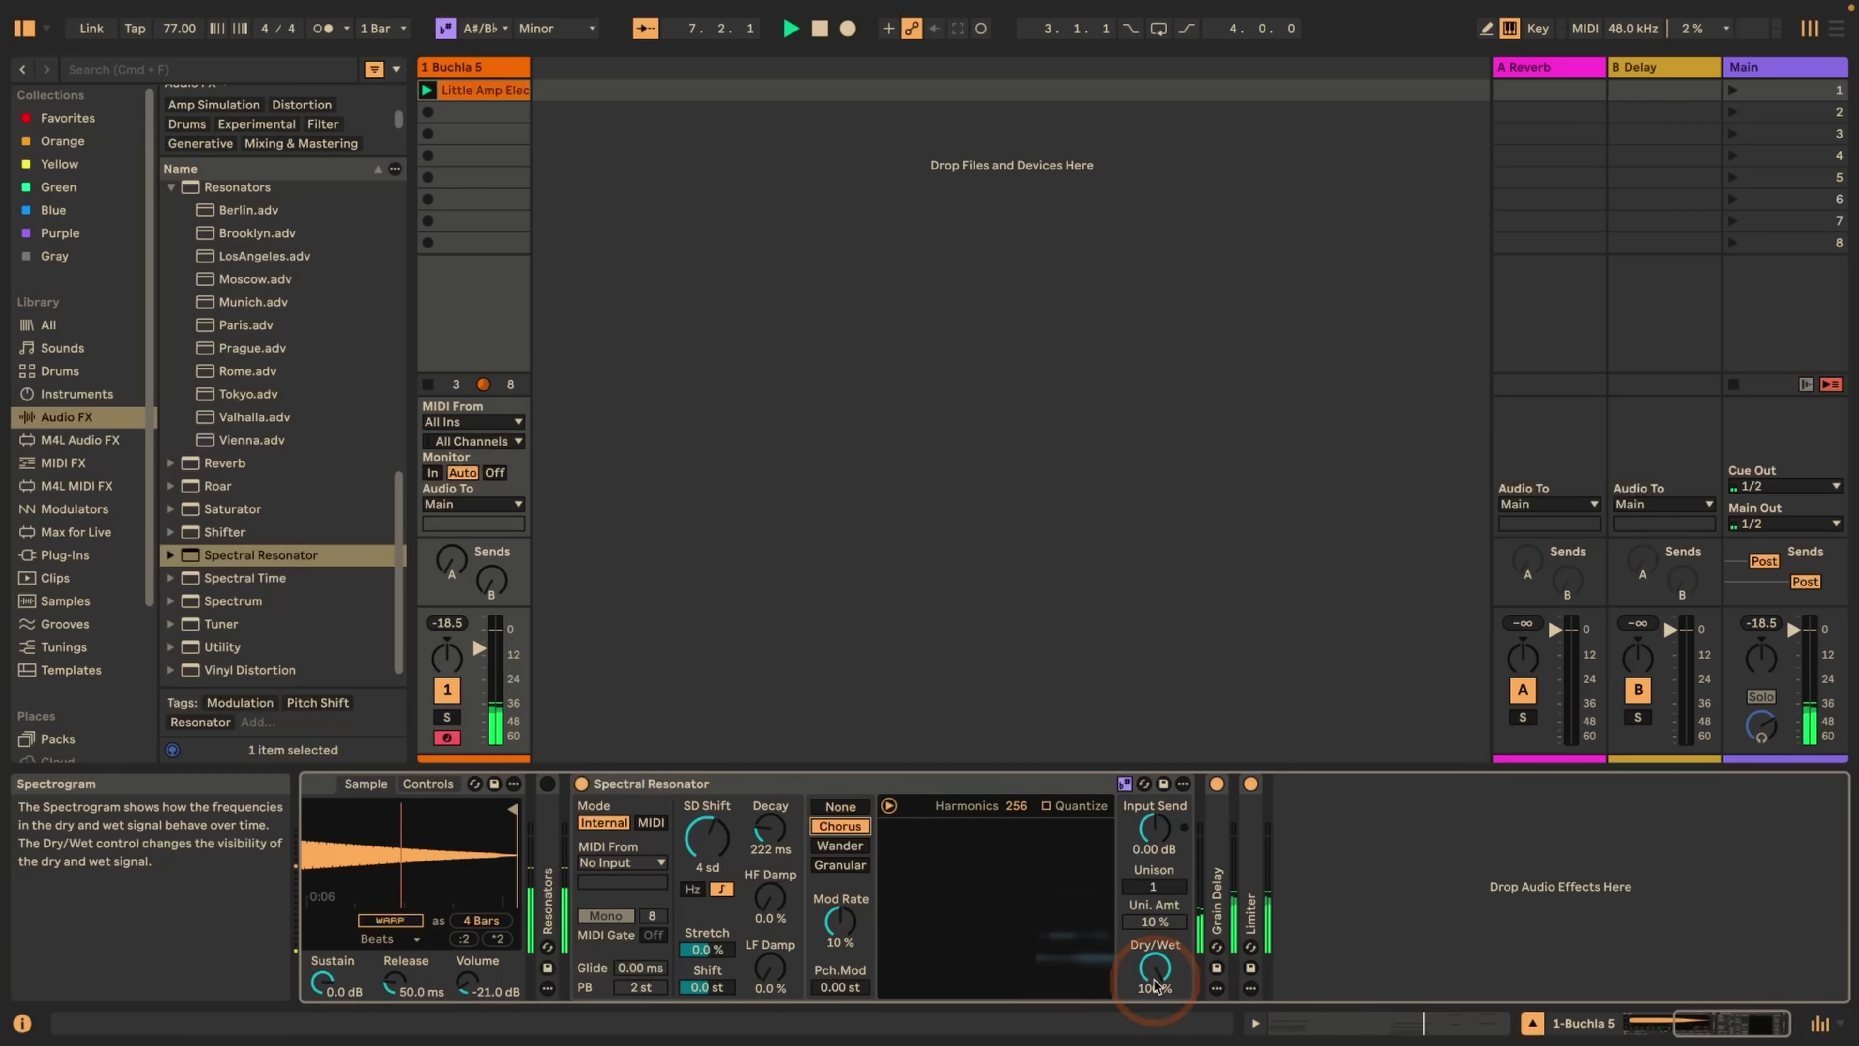
- Set Dry/Wet to 53%, Granular modulation at 33% rate, Quantize on, Decay 4.22 s
drag(1156, 968, 1167, 986)
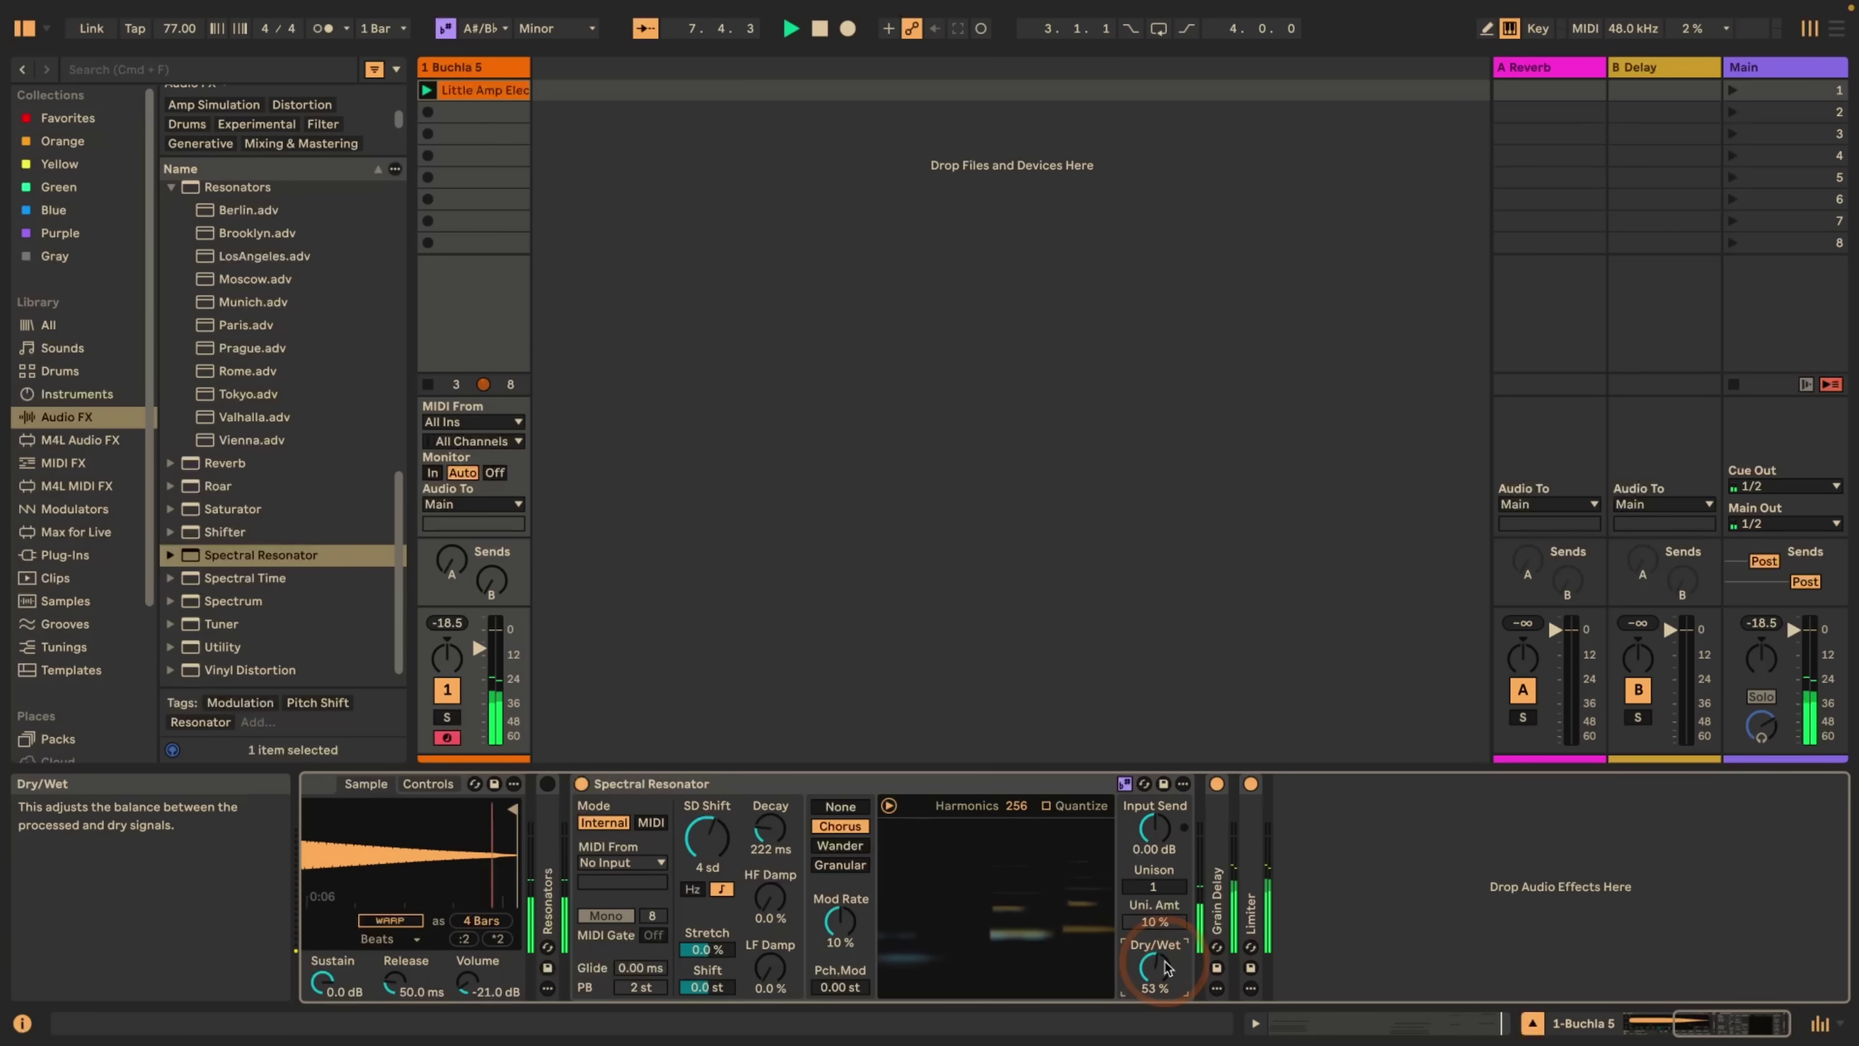
click(833, 847)
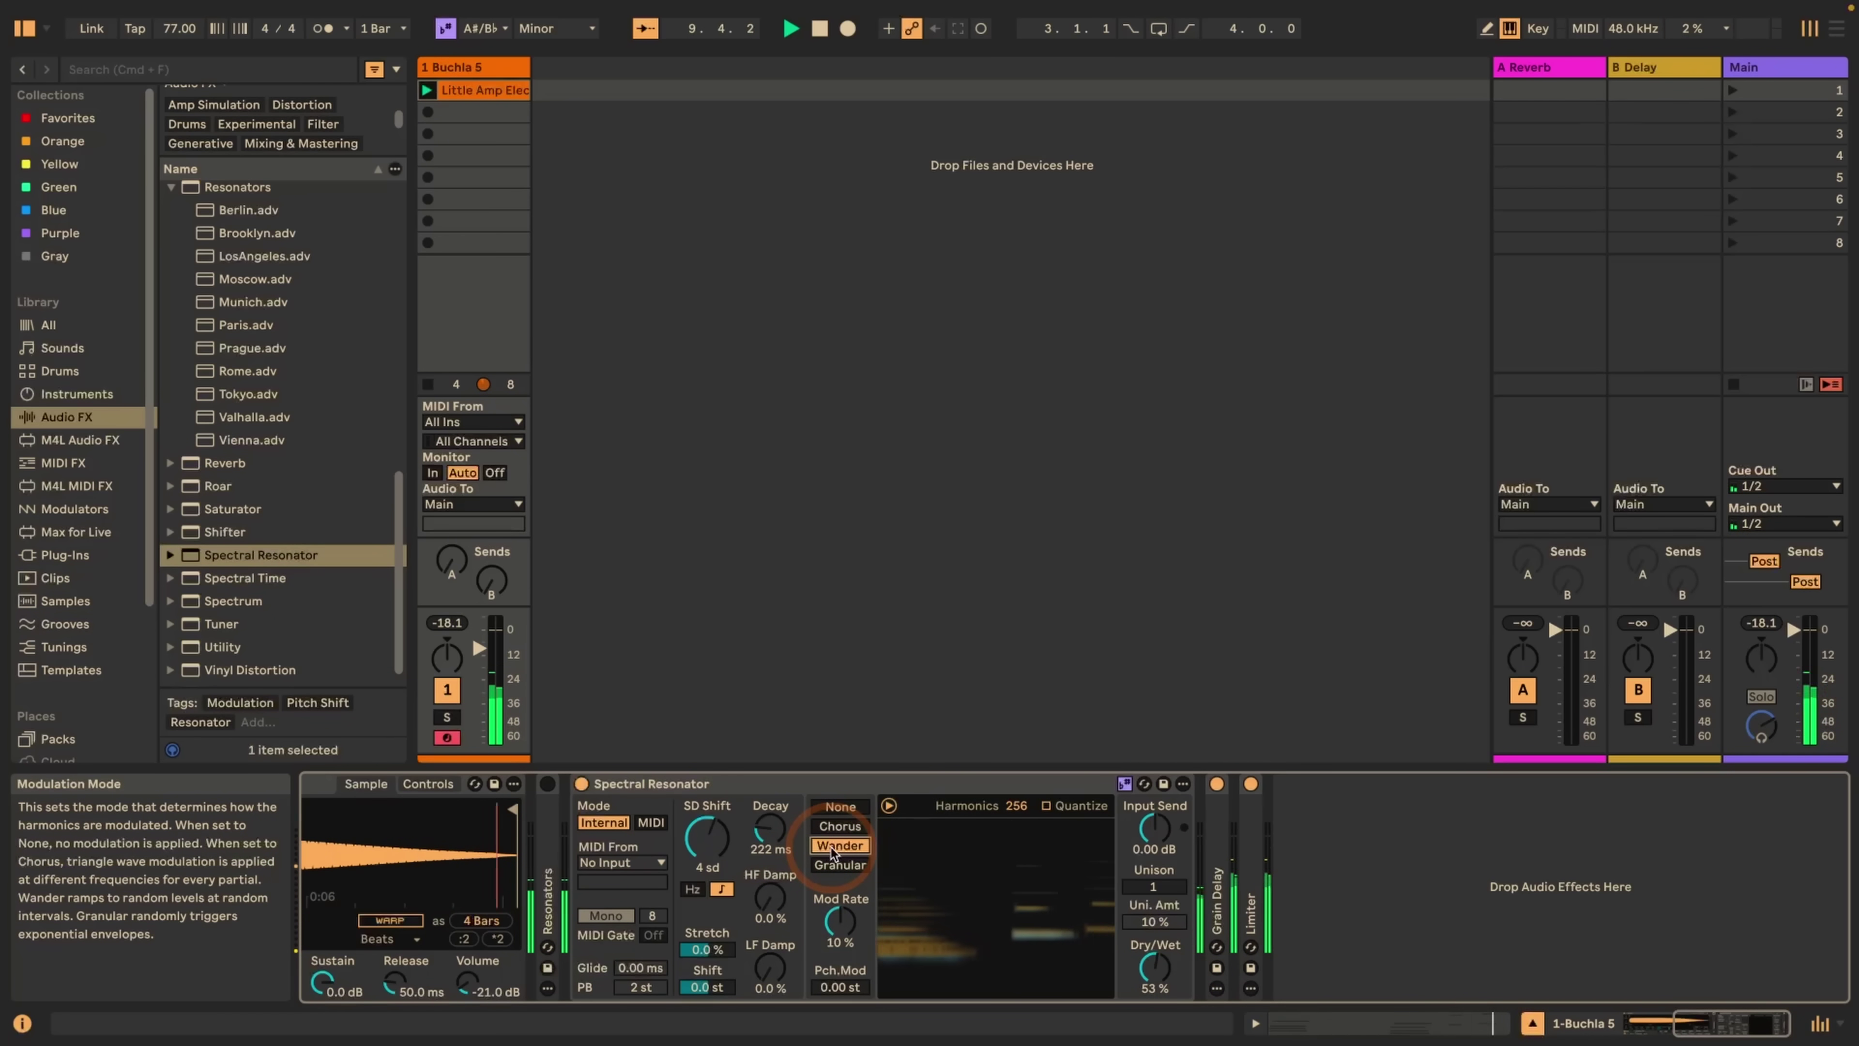
drag(837, 934, 832, 870)
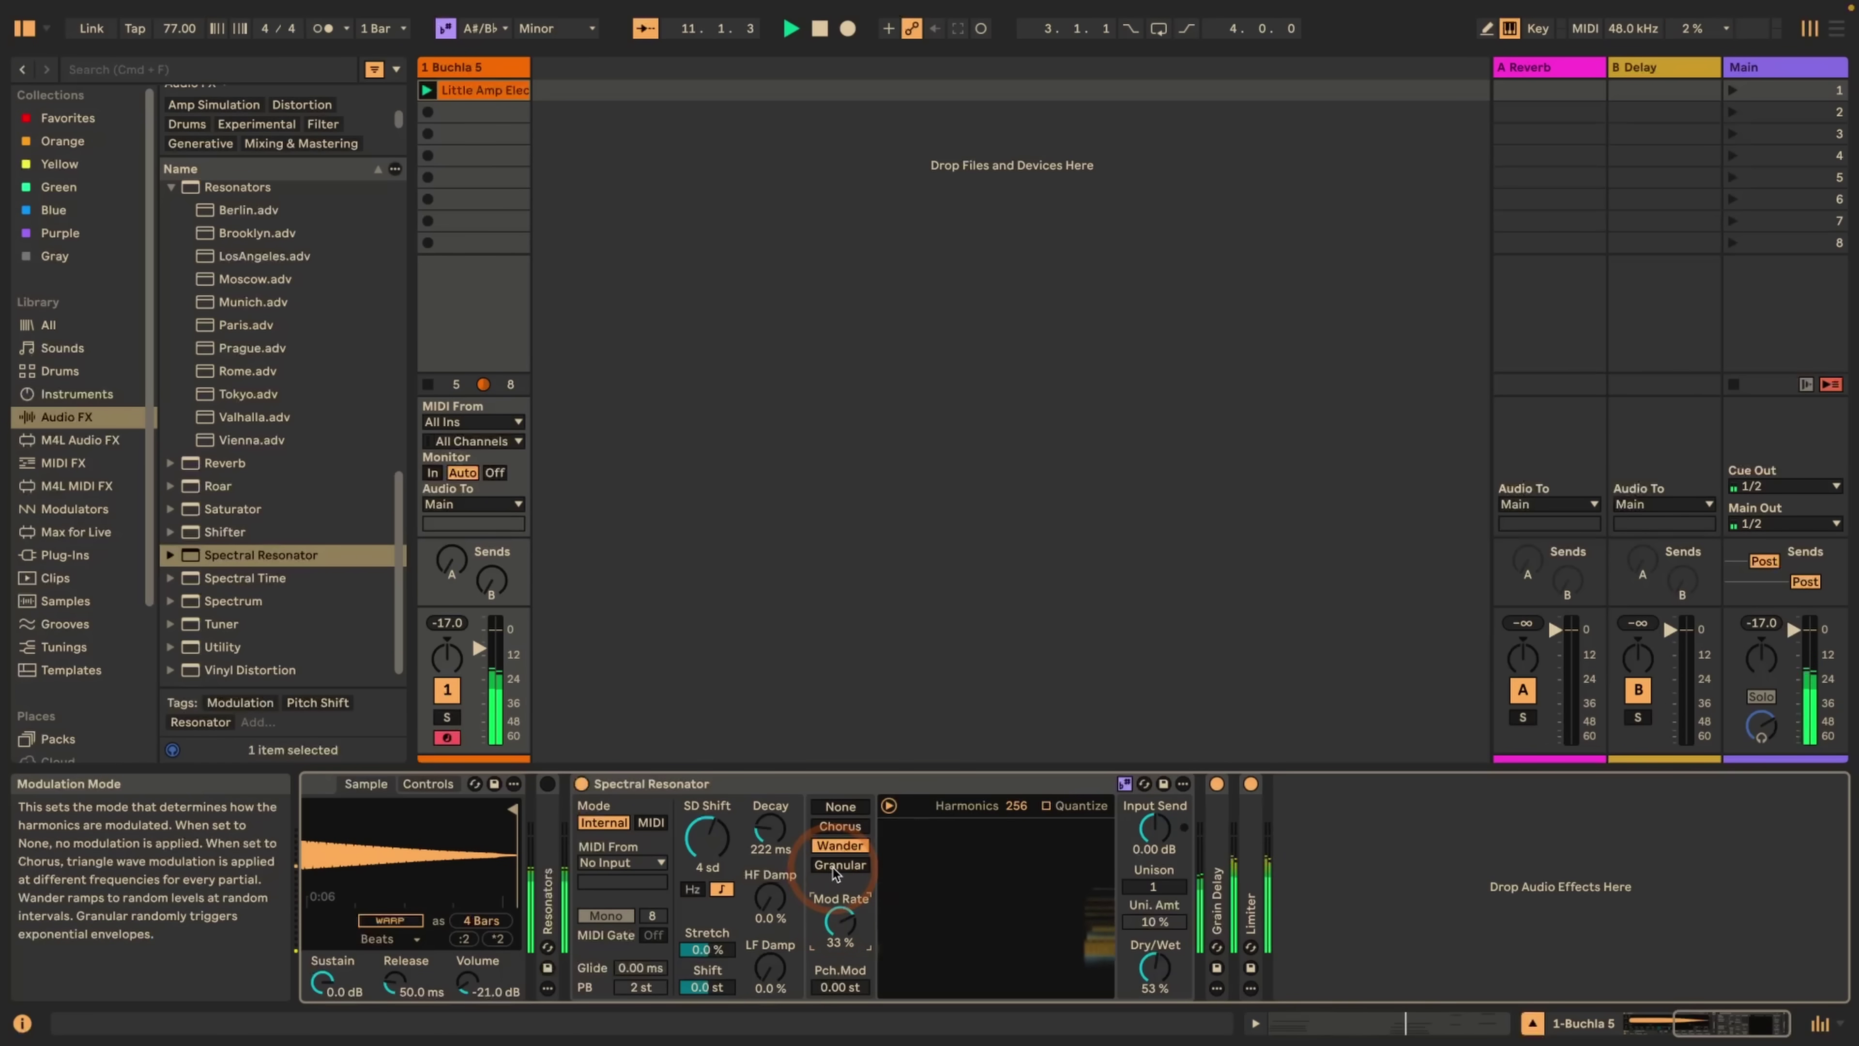
click(834, 866)
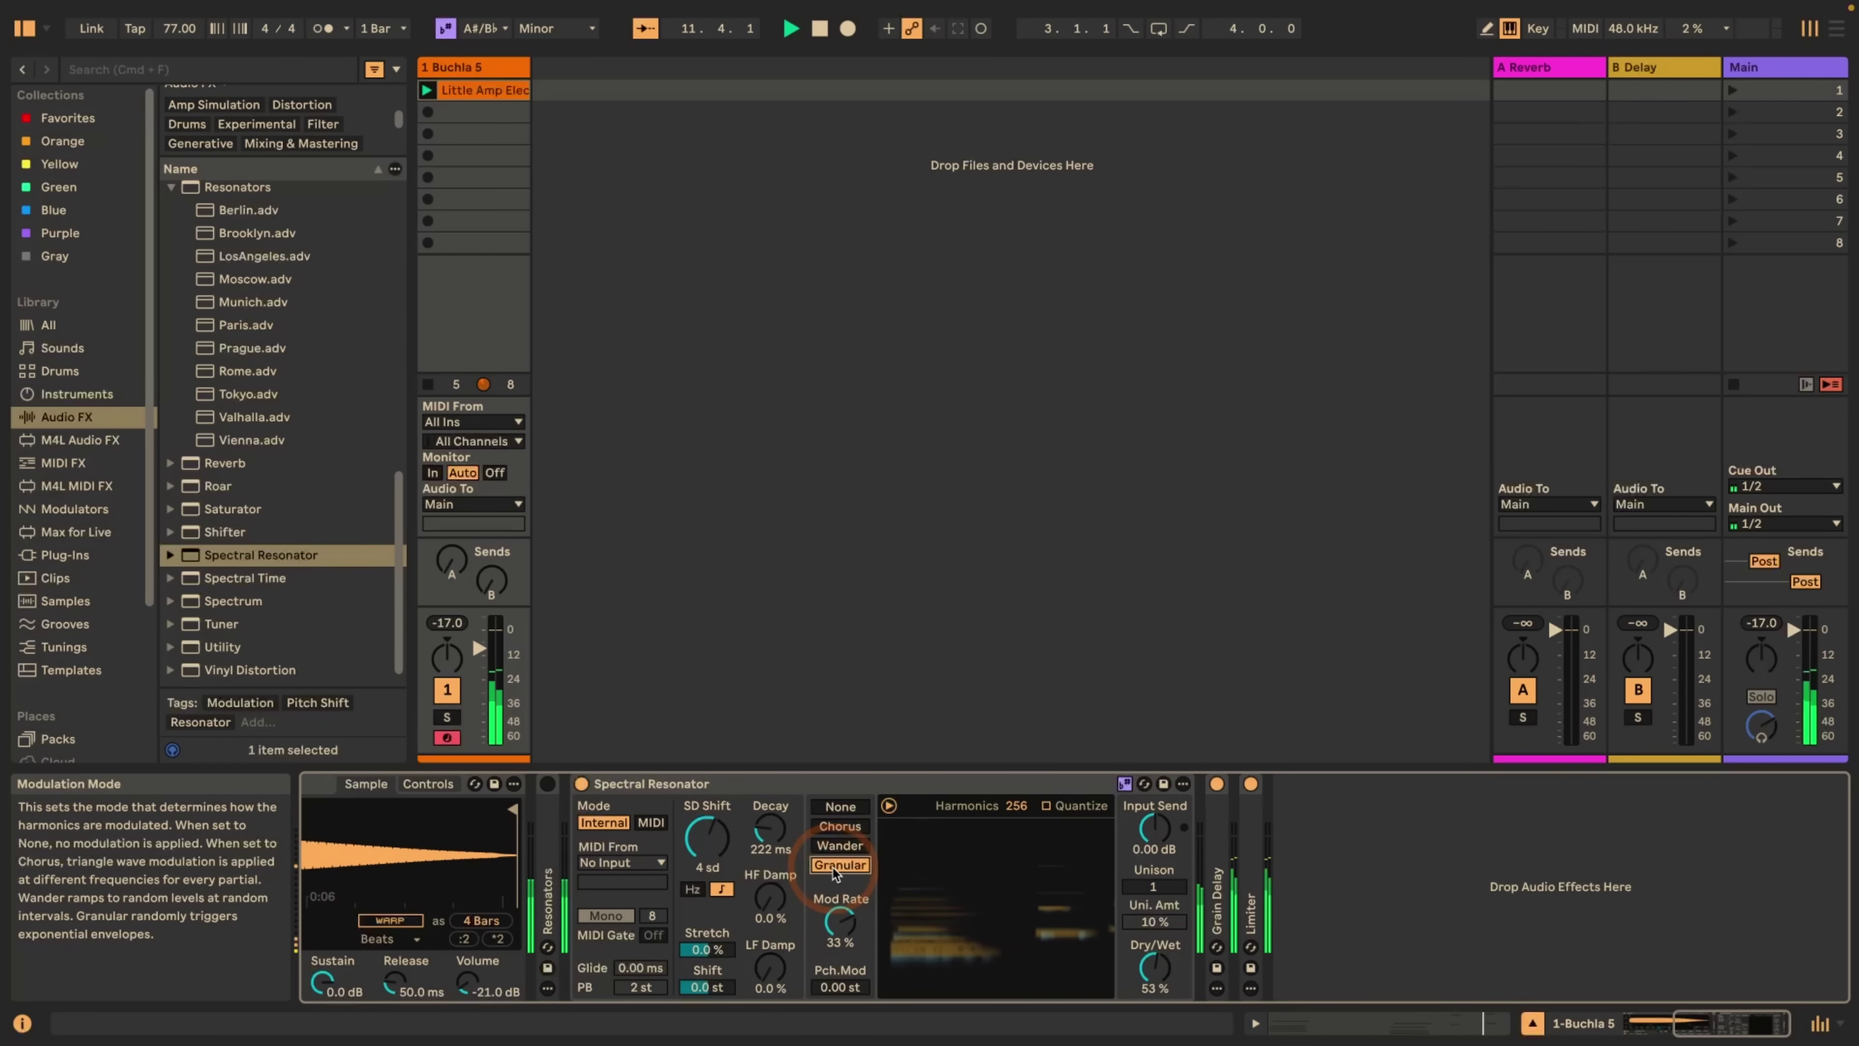
click(1046, 806)
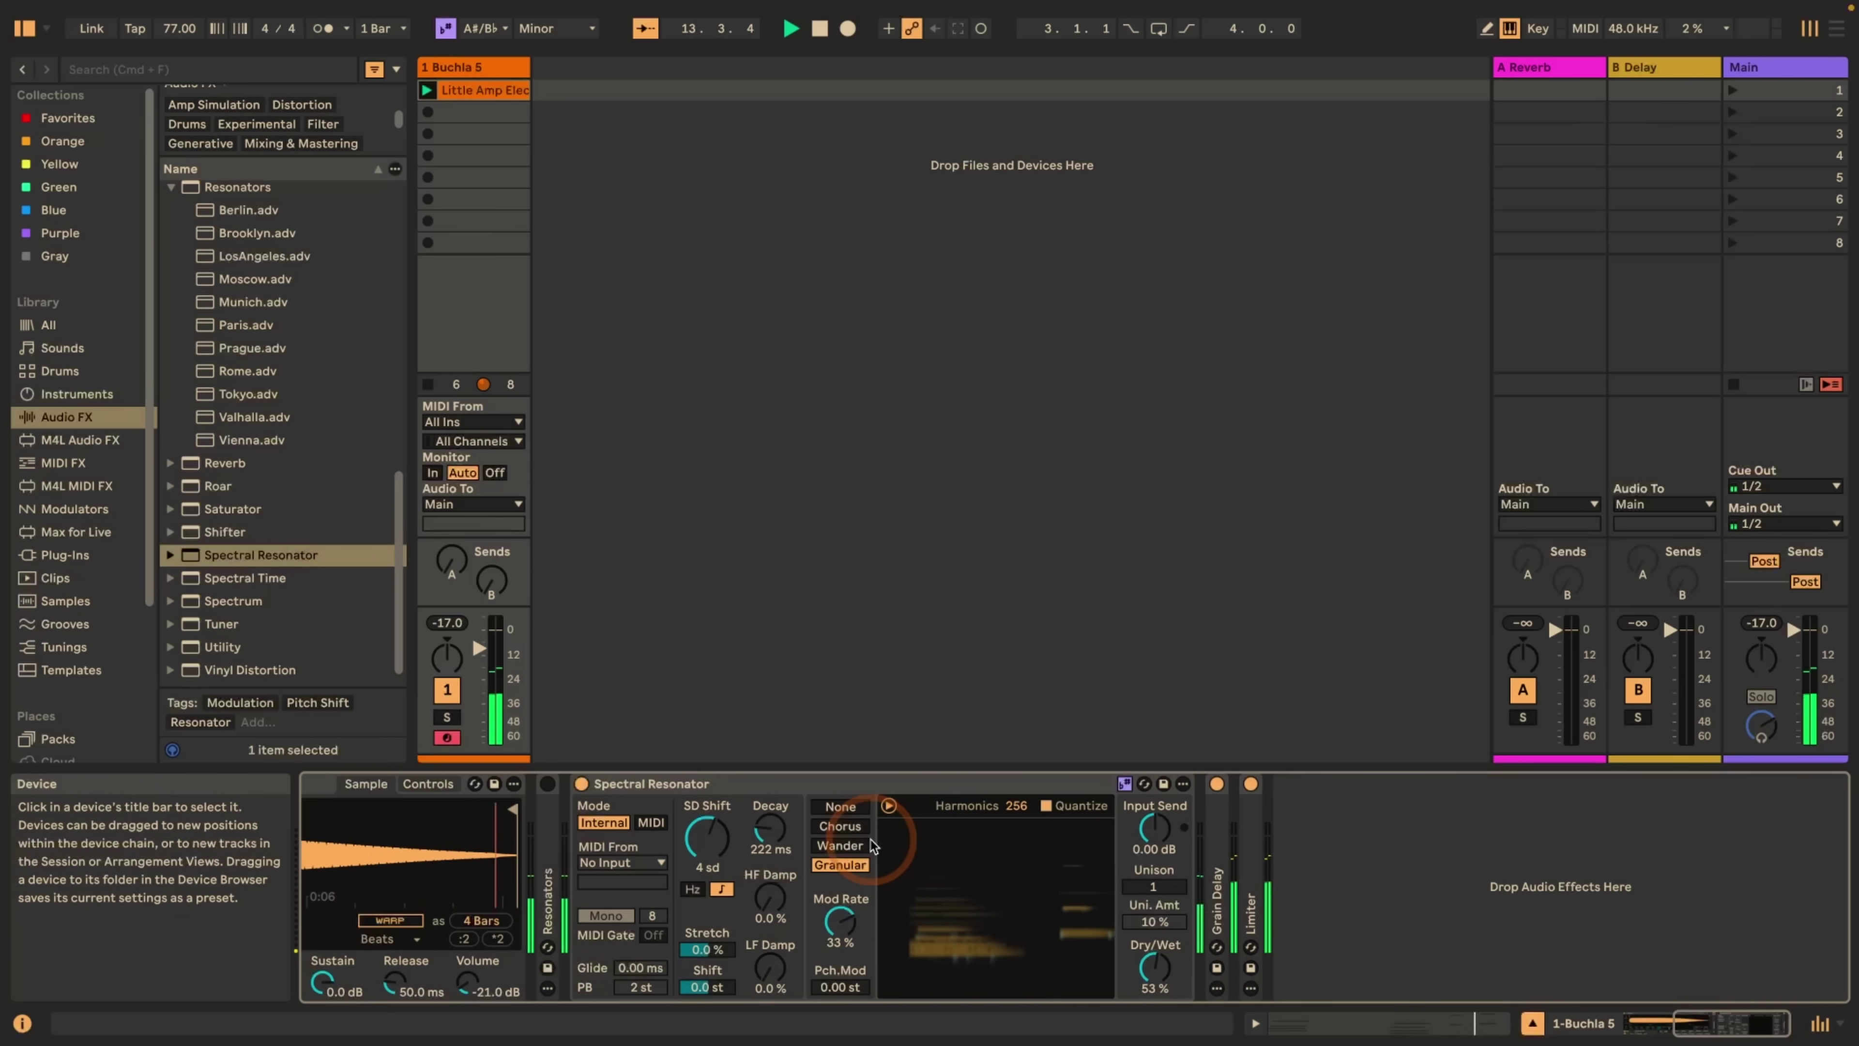
drag(772, 833, 772, 760)
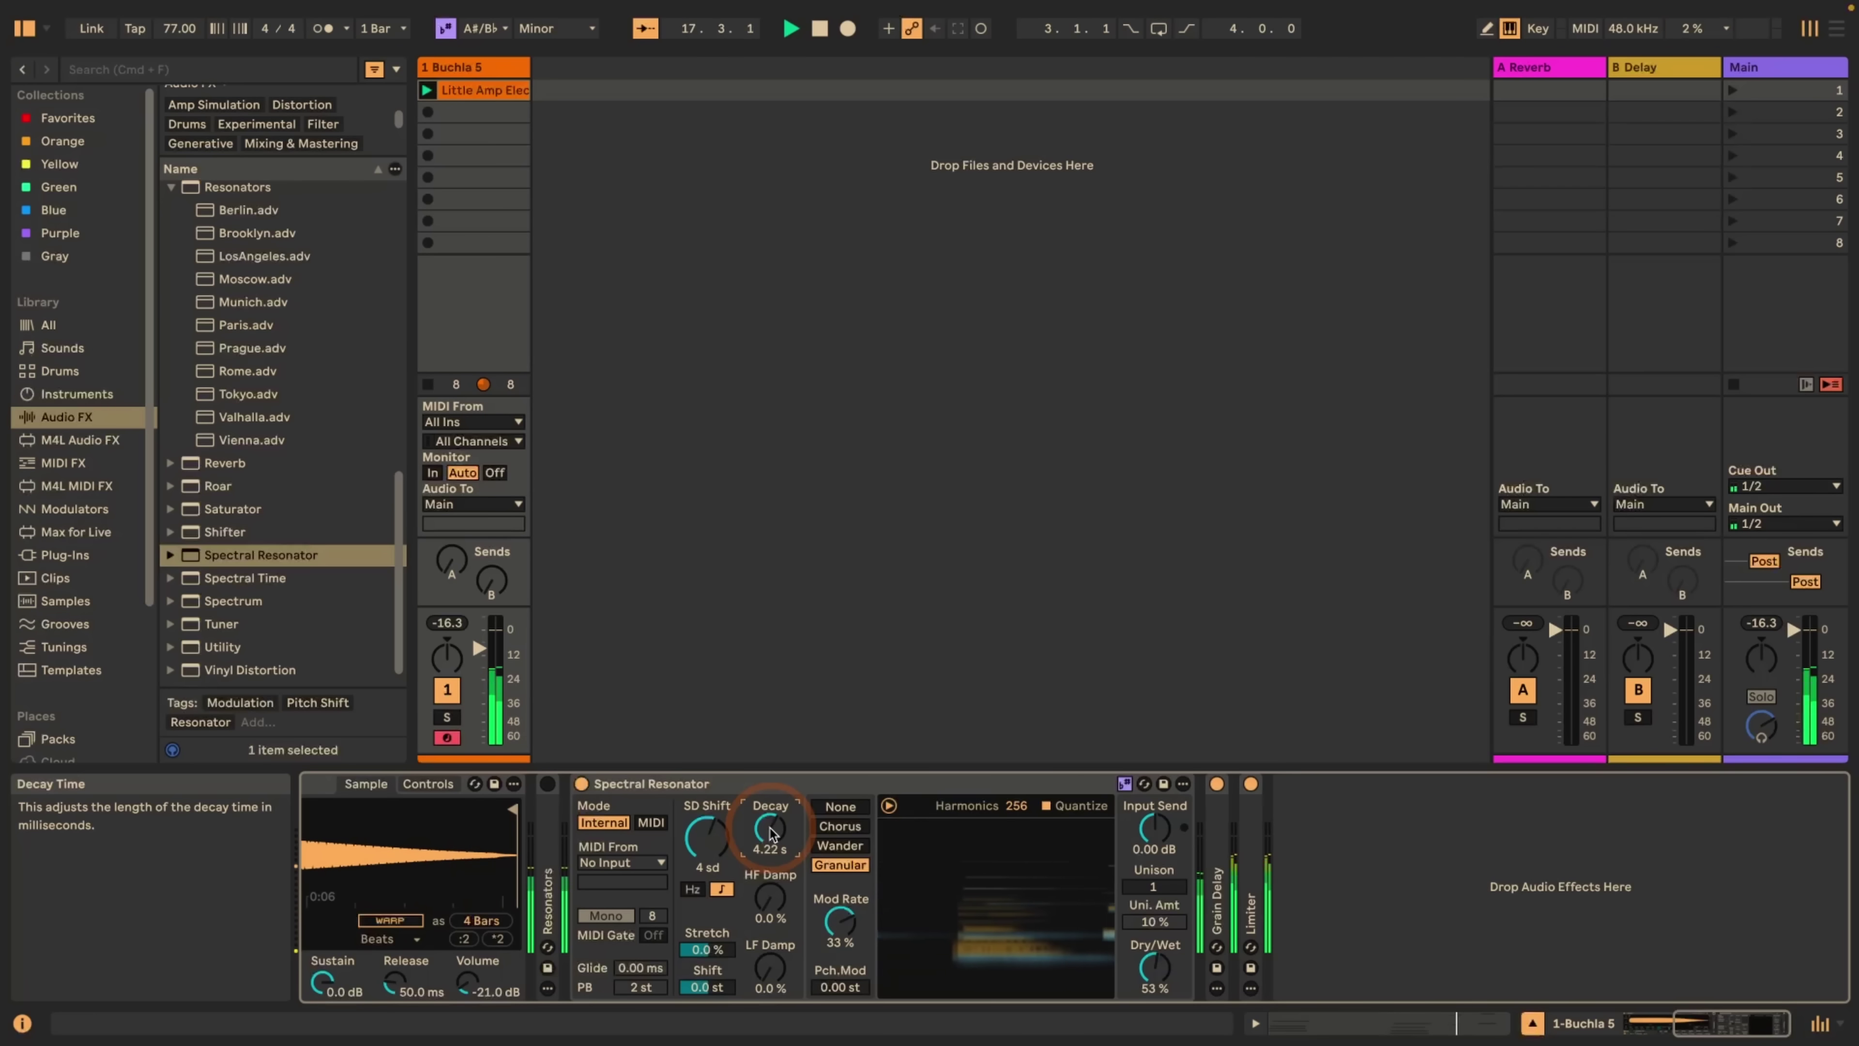
- Set Spectral Resonator's SD Shift to 7 sd
text(7)
key(Return)
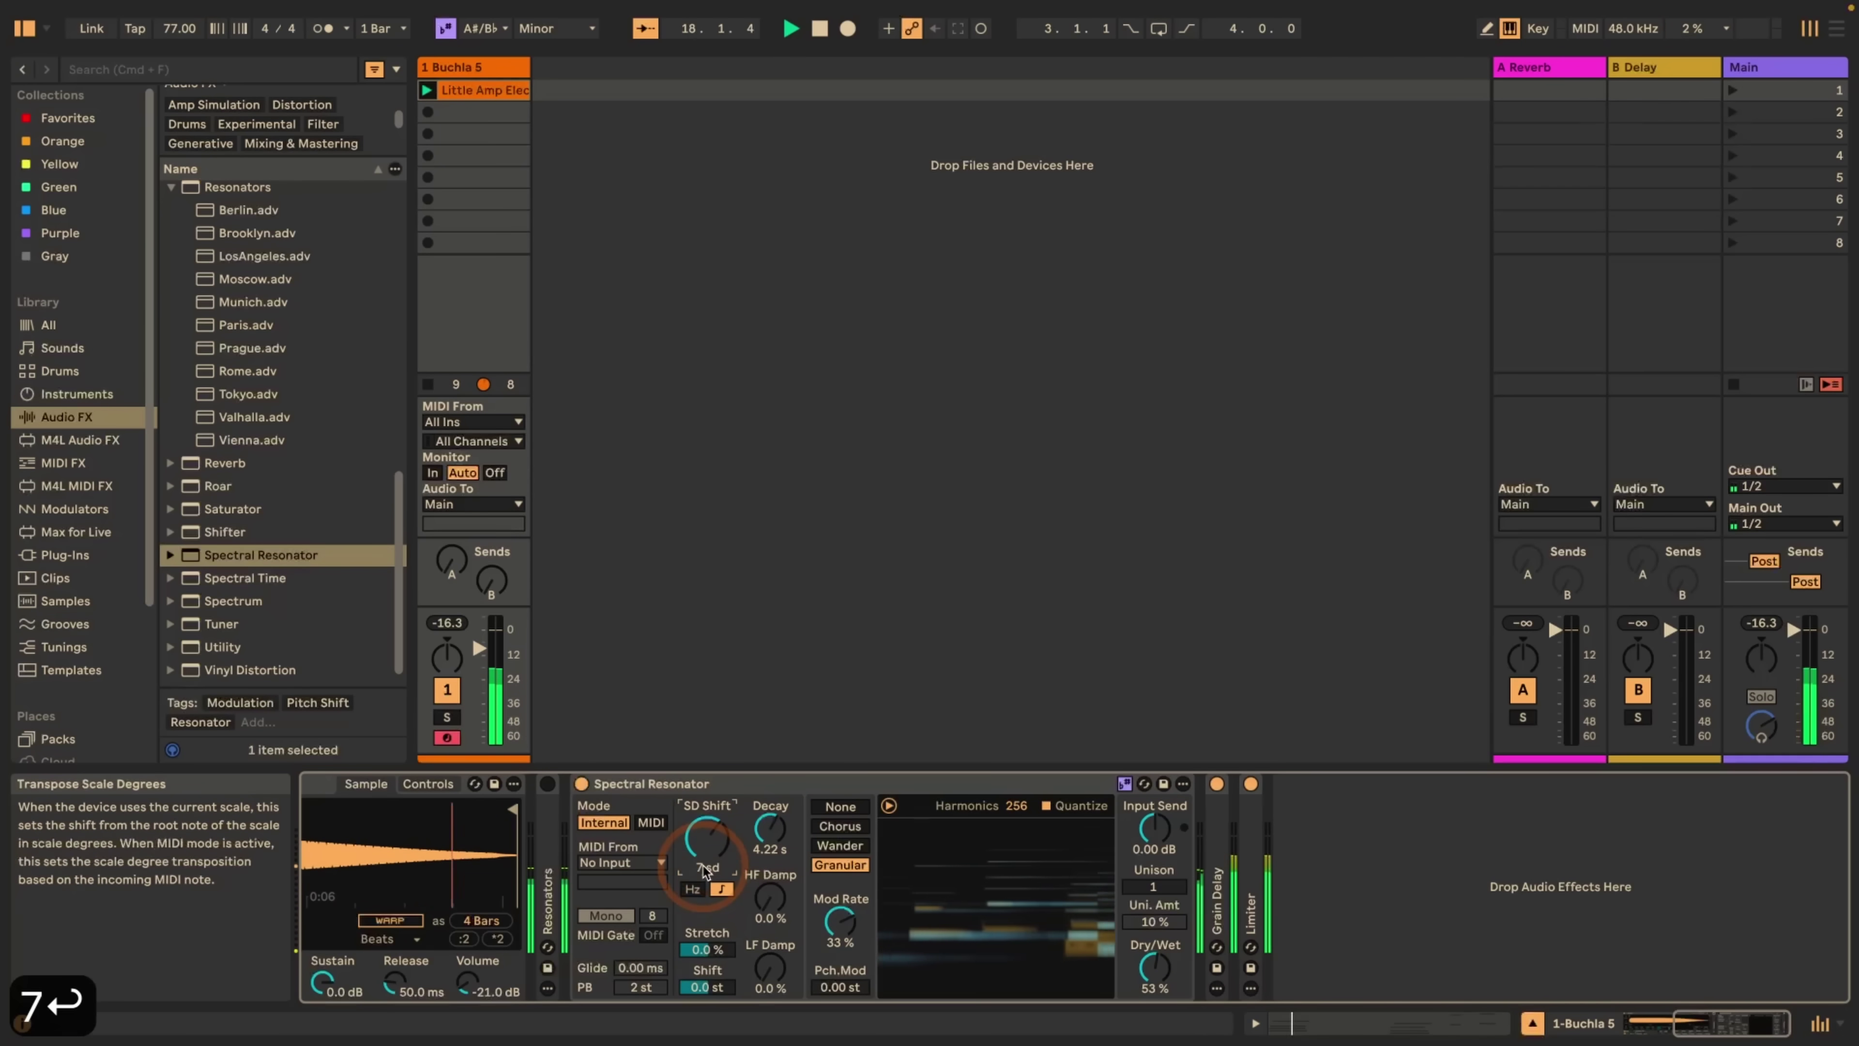